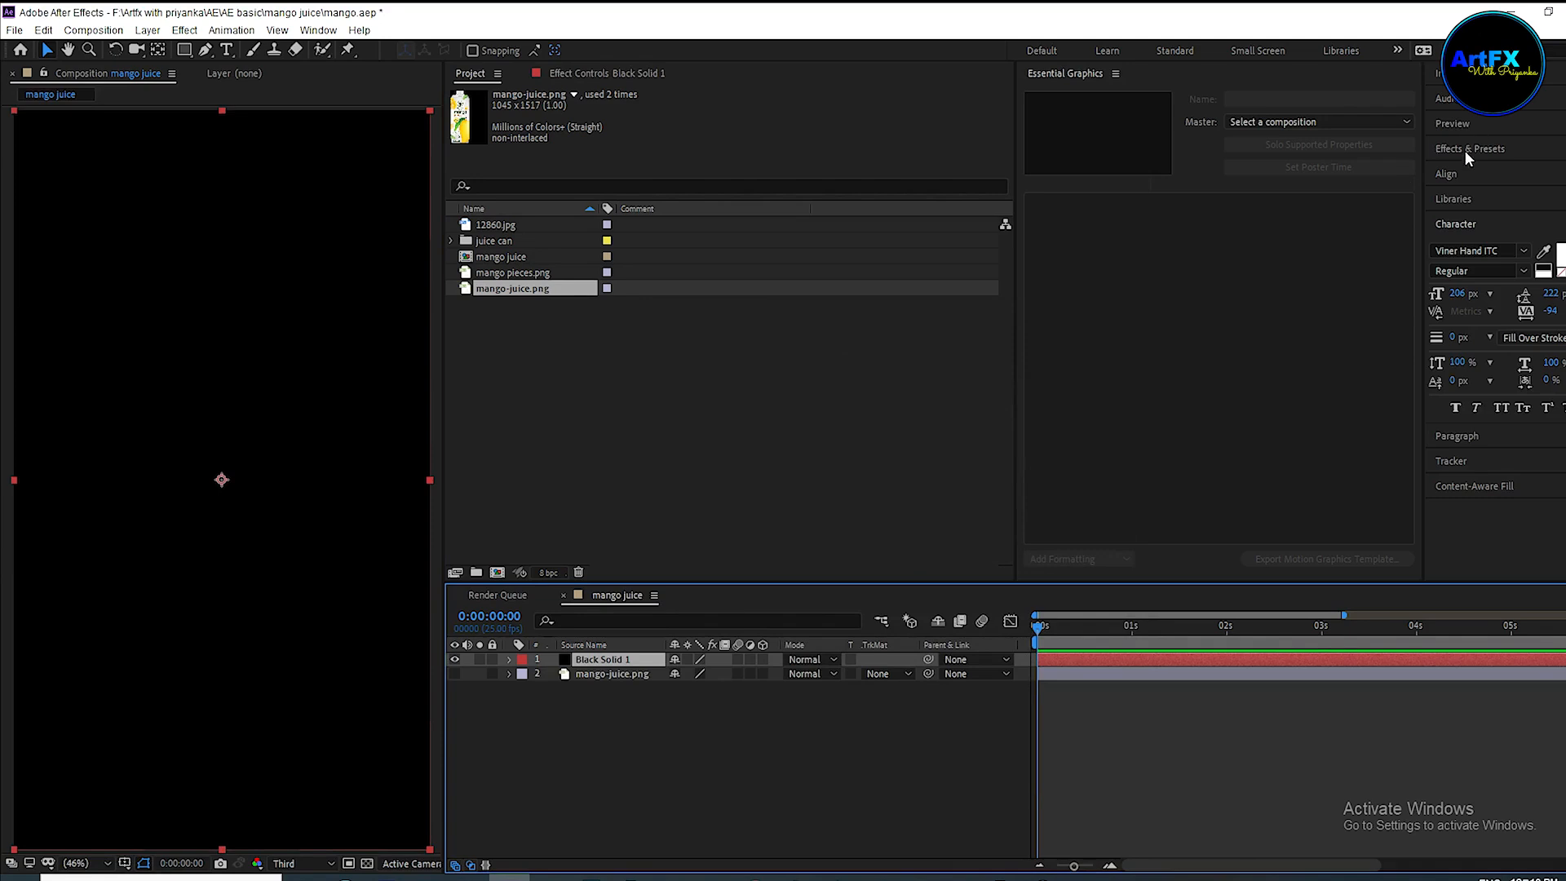
Find the 4-Color Gradient effect and apply it to the Black Solid 1 layer.
{"action": "left_click", "coordinate": [1466, 166]}
{"action": "type", "text": "4-"}
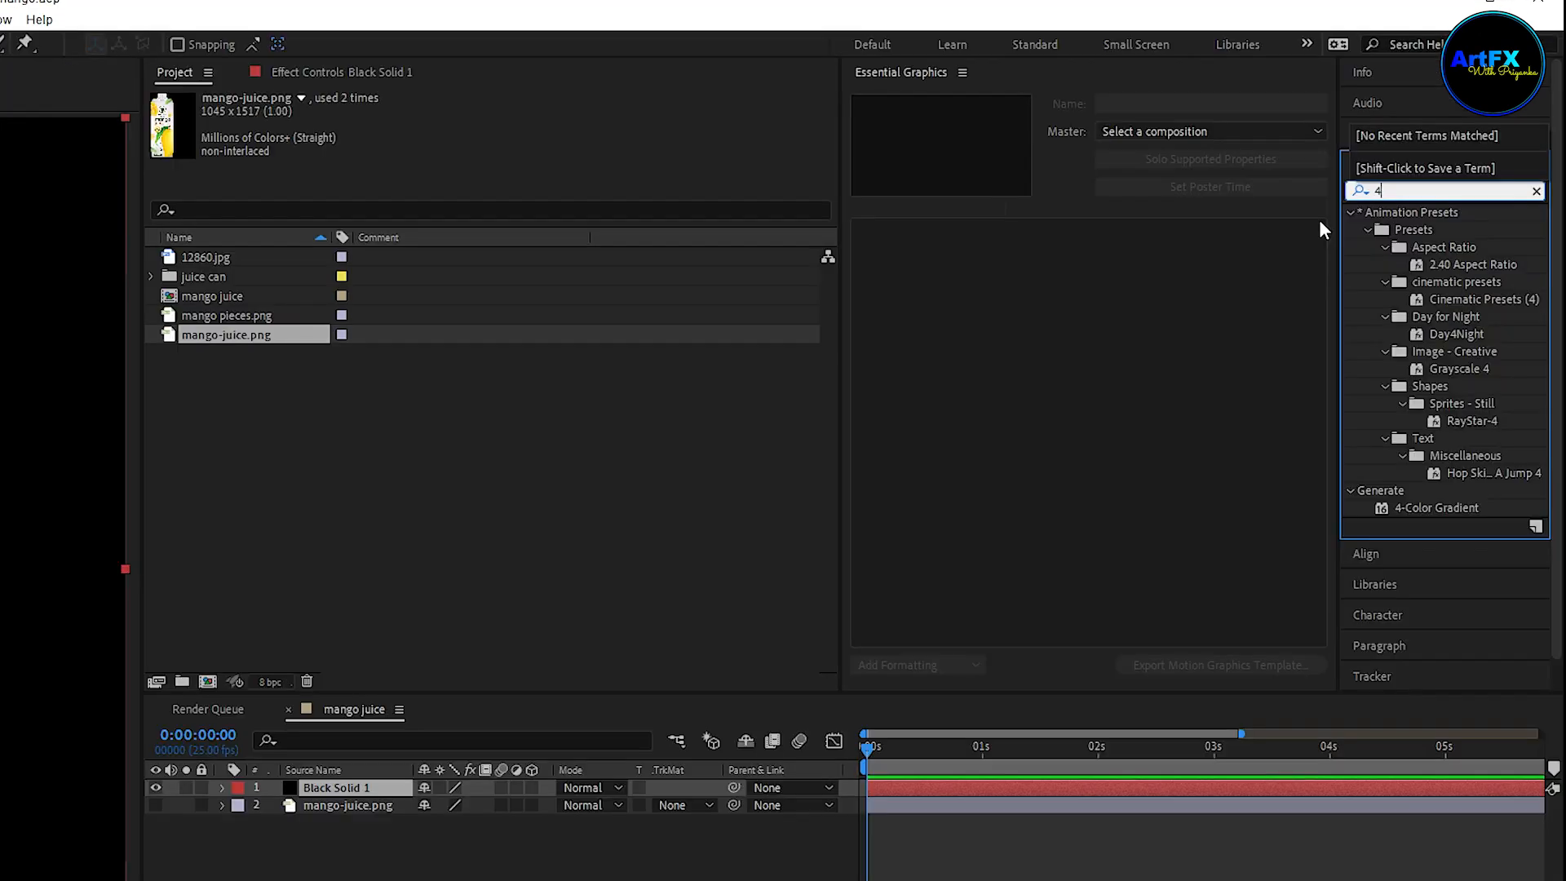
{"action": "left_click", "coordinate": [1433, 231]}
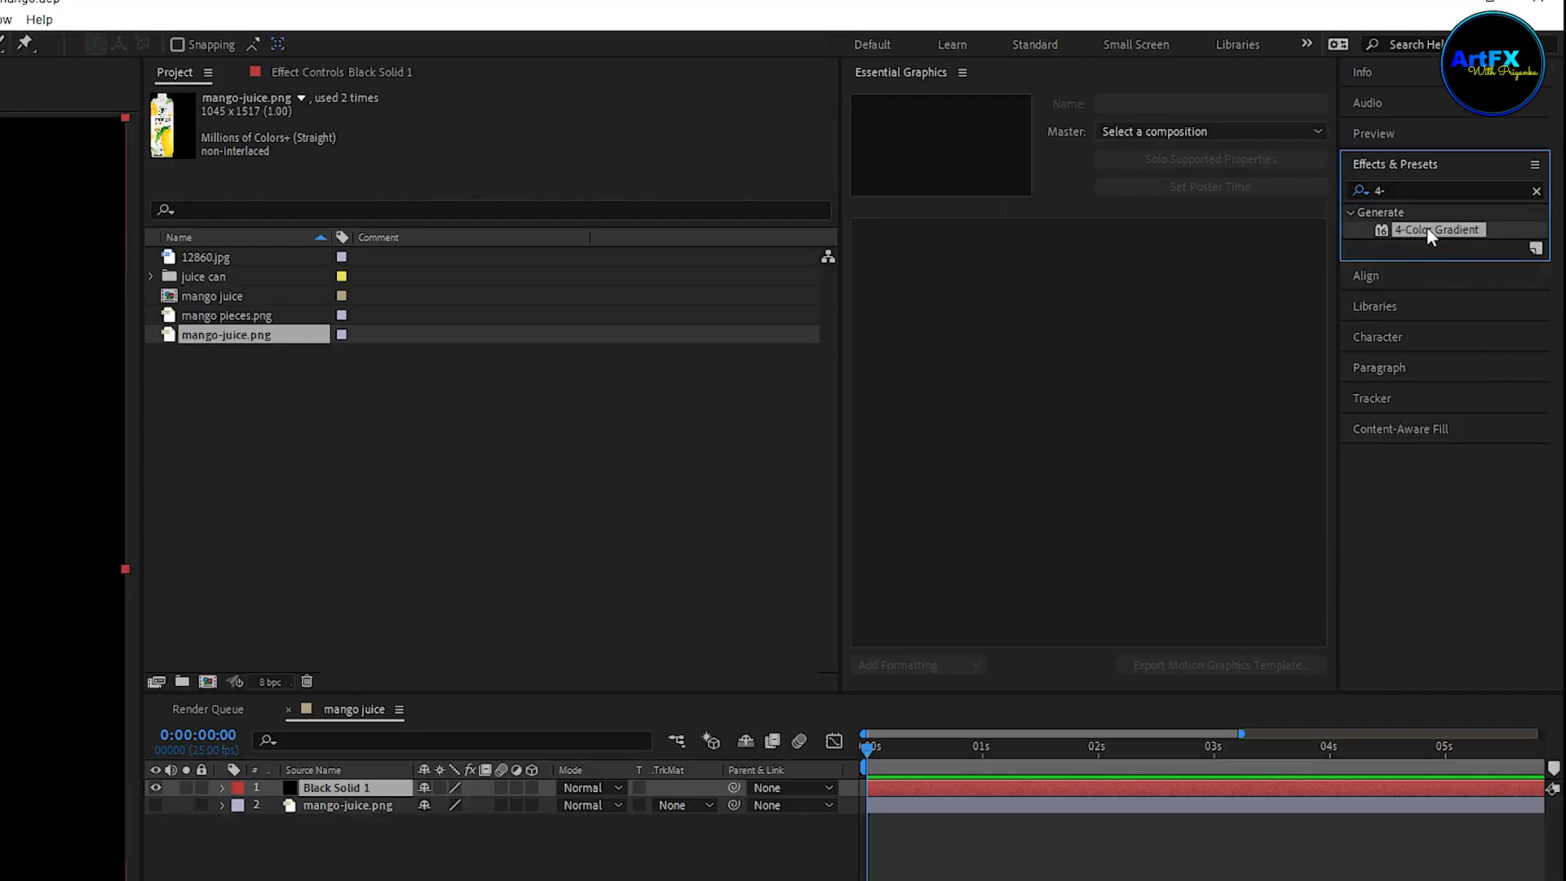
{"action": "left_click_drag", "start_coordinate": [1427, 227], "coordinate": [378, 795]}
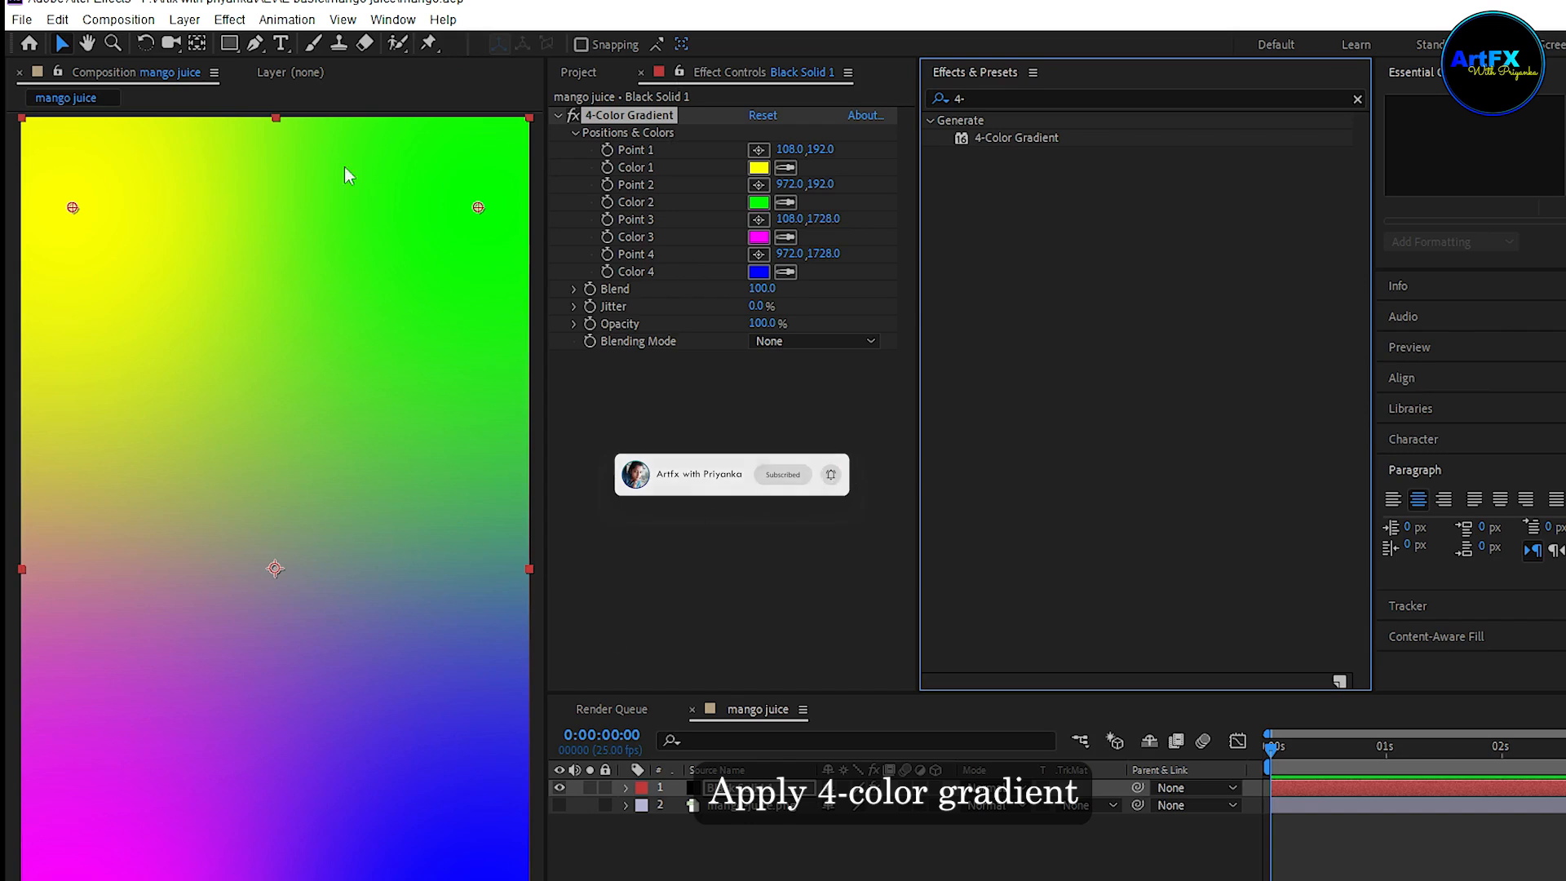
Recolor the gradient with Color 4 yellow like Color 1, Color 2 FFC600 and Color 3 matching Color 2, then adjust Color 2 again.
{"action": "left_click", "coordinate": [785, 272]}
{"action": "left_click", "coordinate": [759, 168]}
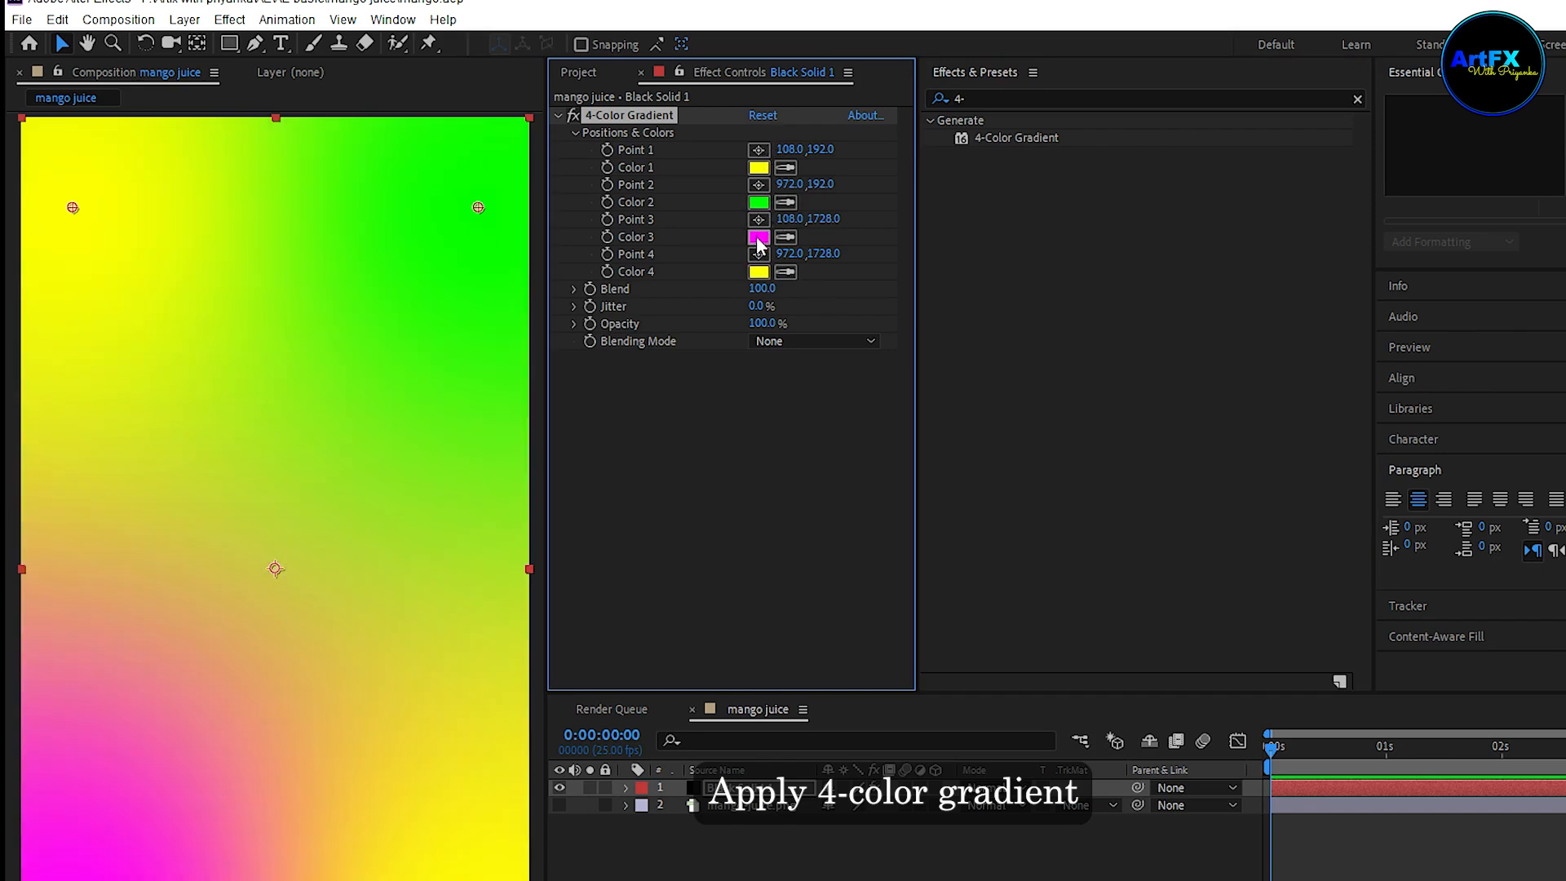
{"action": "left_click", "coordinate": [760, 203]}
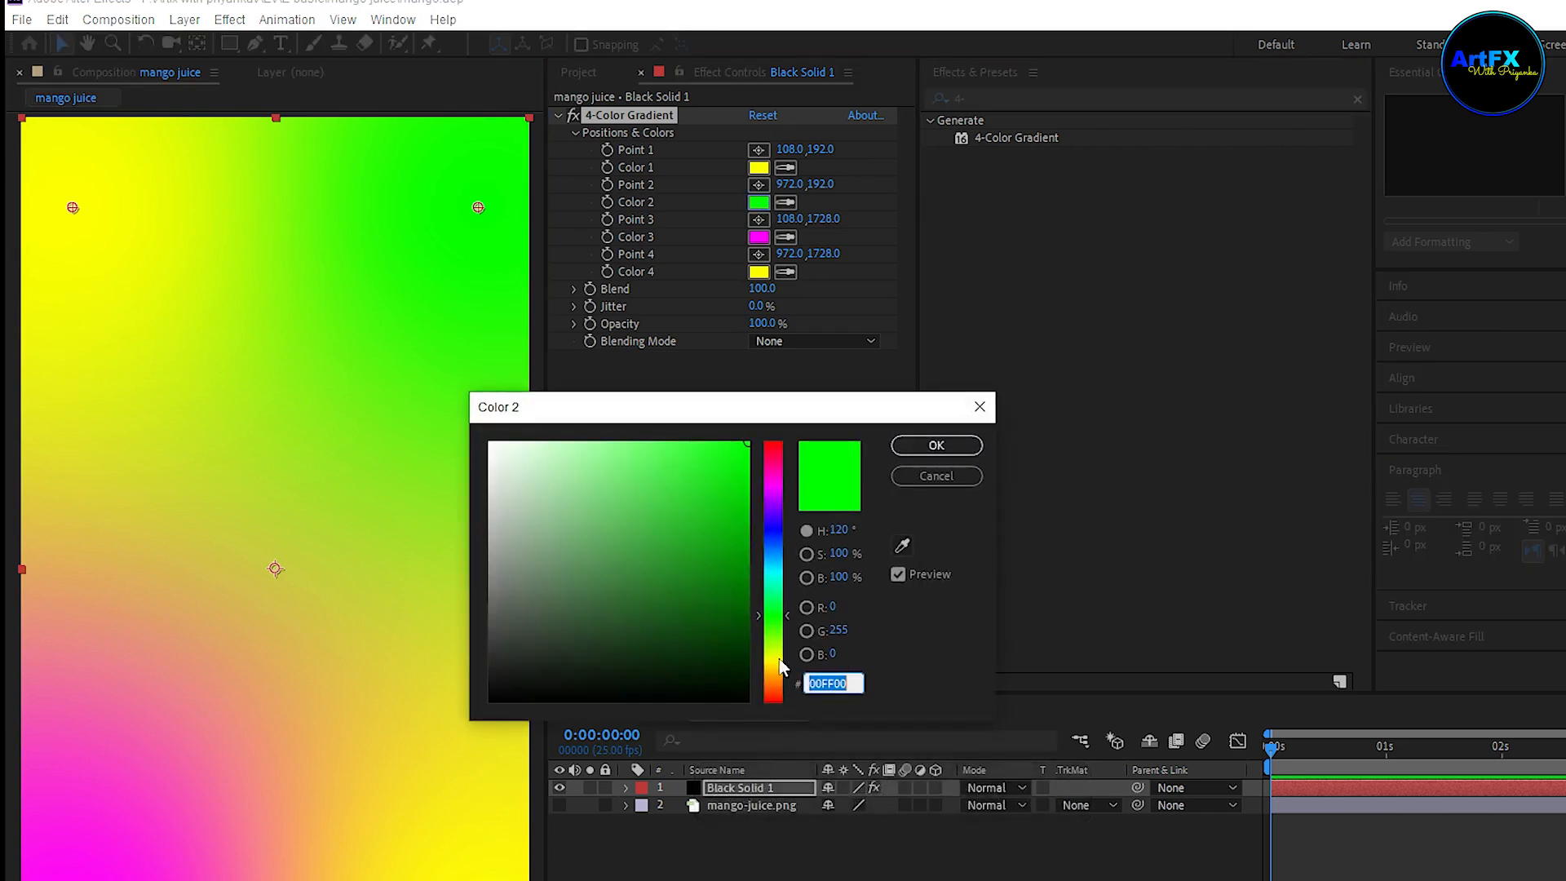
{"action": "type", "text": "FFC600"}
{"action": "left_click", "coordinate": [936, 444]}
{"action": "left_click", "coordinate": [786, 238]}
{"action": "left_click", "coordinate": [759, 202]}
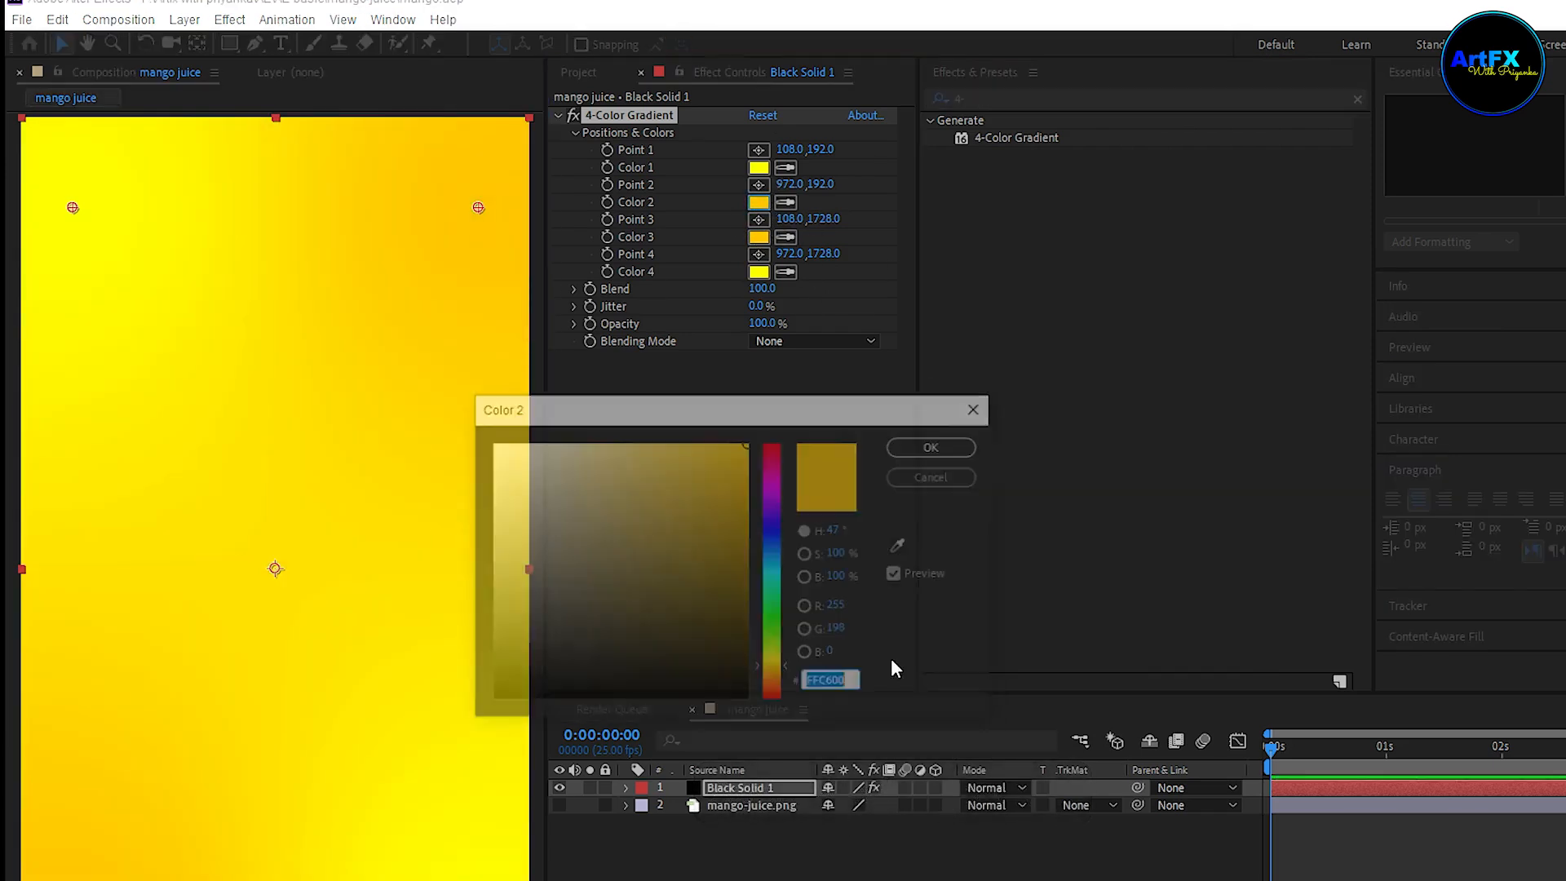
{"action": "left_click", "coordinate": [893, 446]}
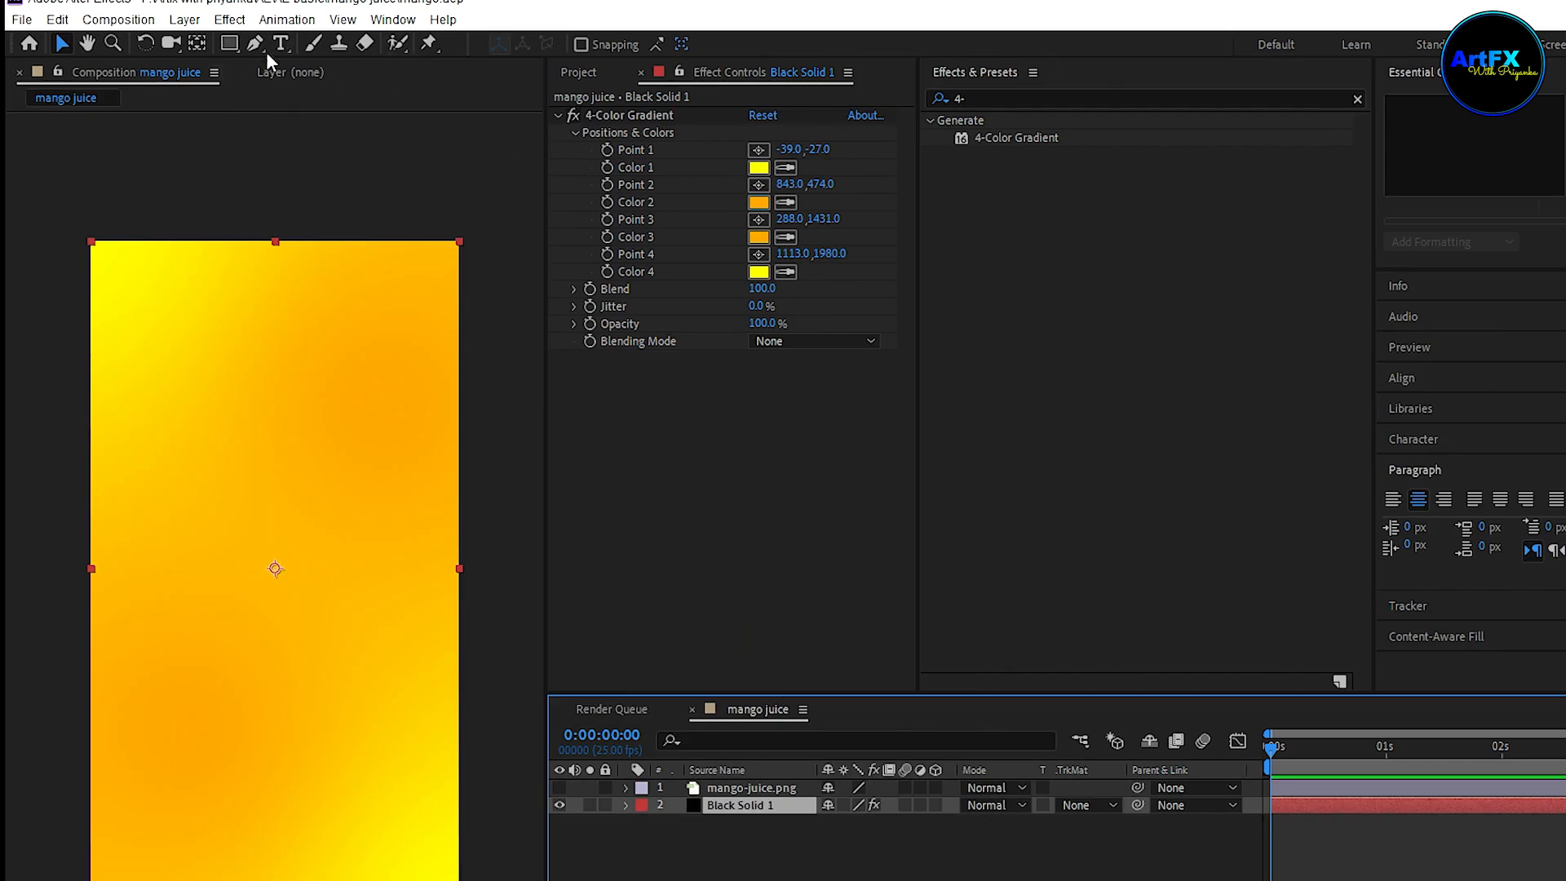
Add a text layer reading "juicy" in the middle of the composition and set its font to Teqto Demo.
{"action": "left_click", "coordinate": [280, 43]}
{"action": "left_click", "coordinate": [224, 575]}
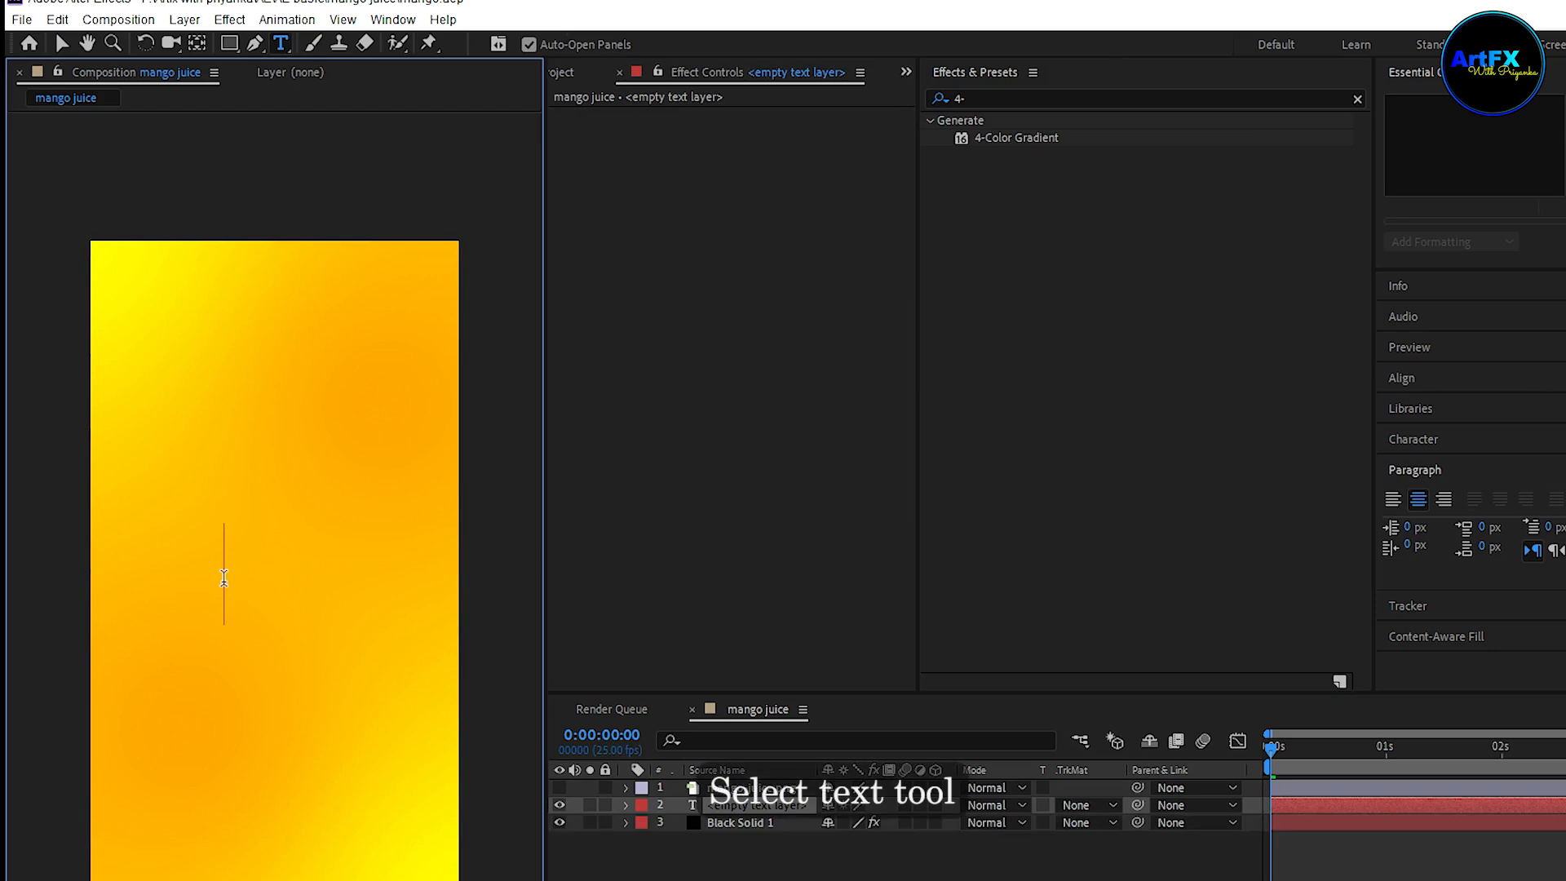
{"action": "type", "text": "juicy"}
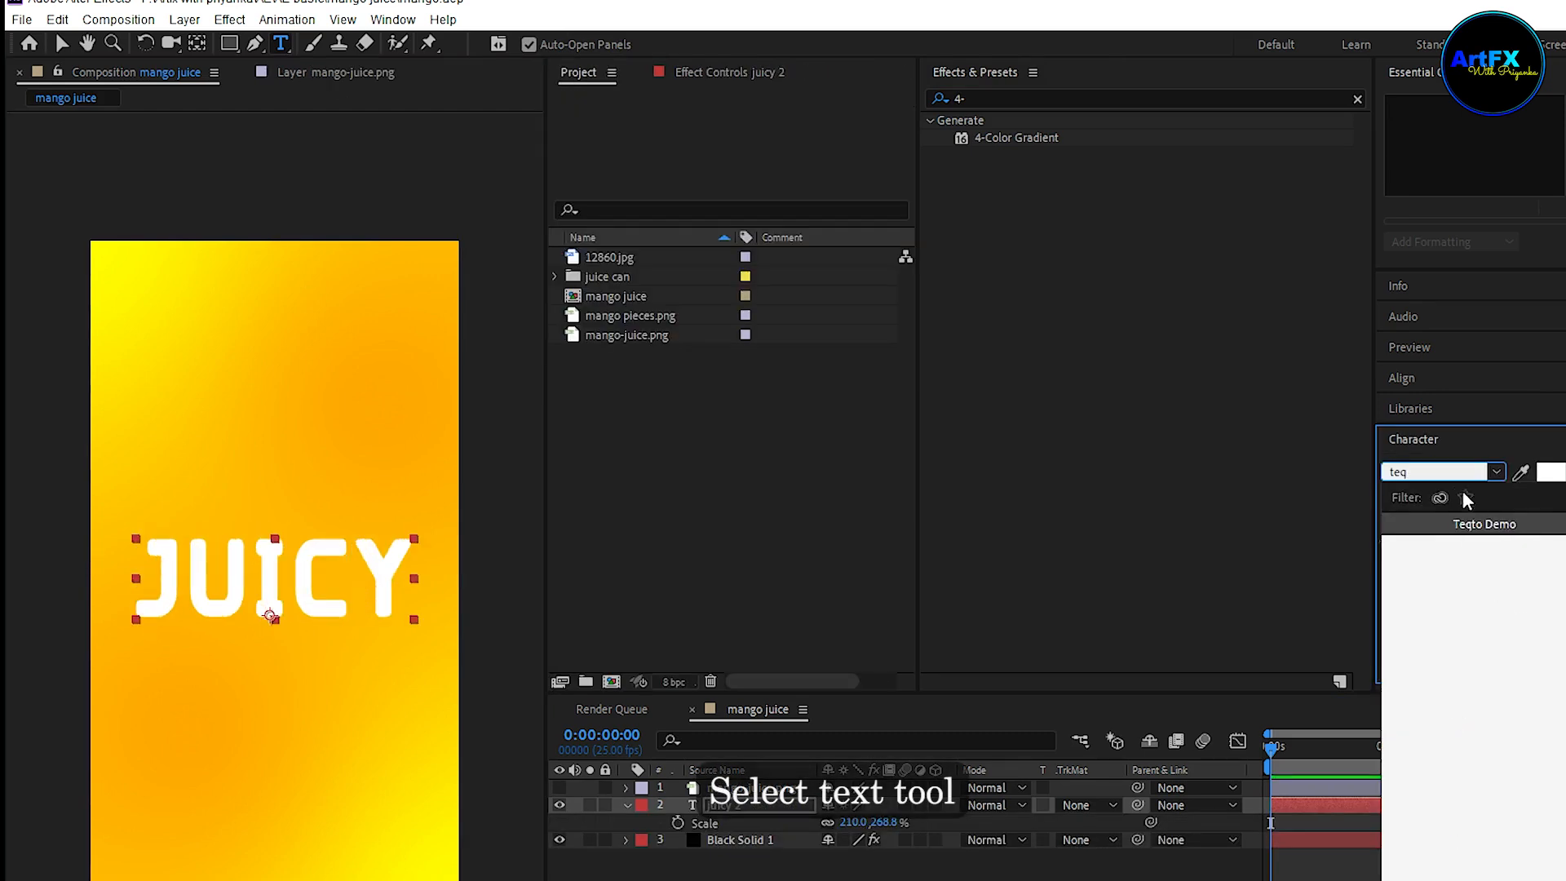
{"action": "left_click", "coordinate": [1504, 523]}
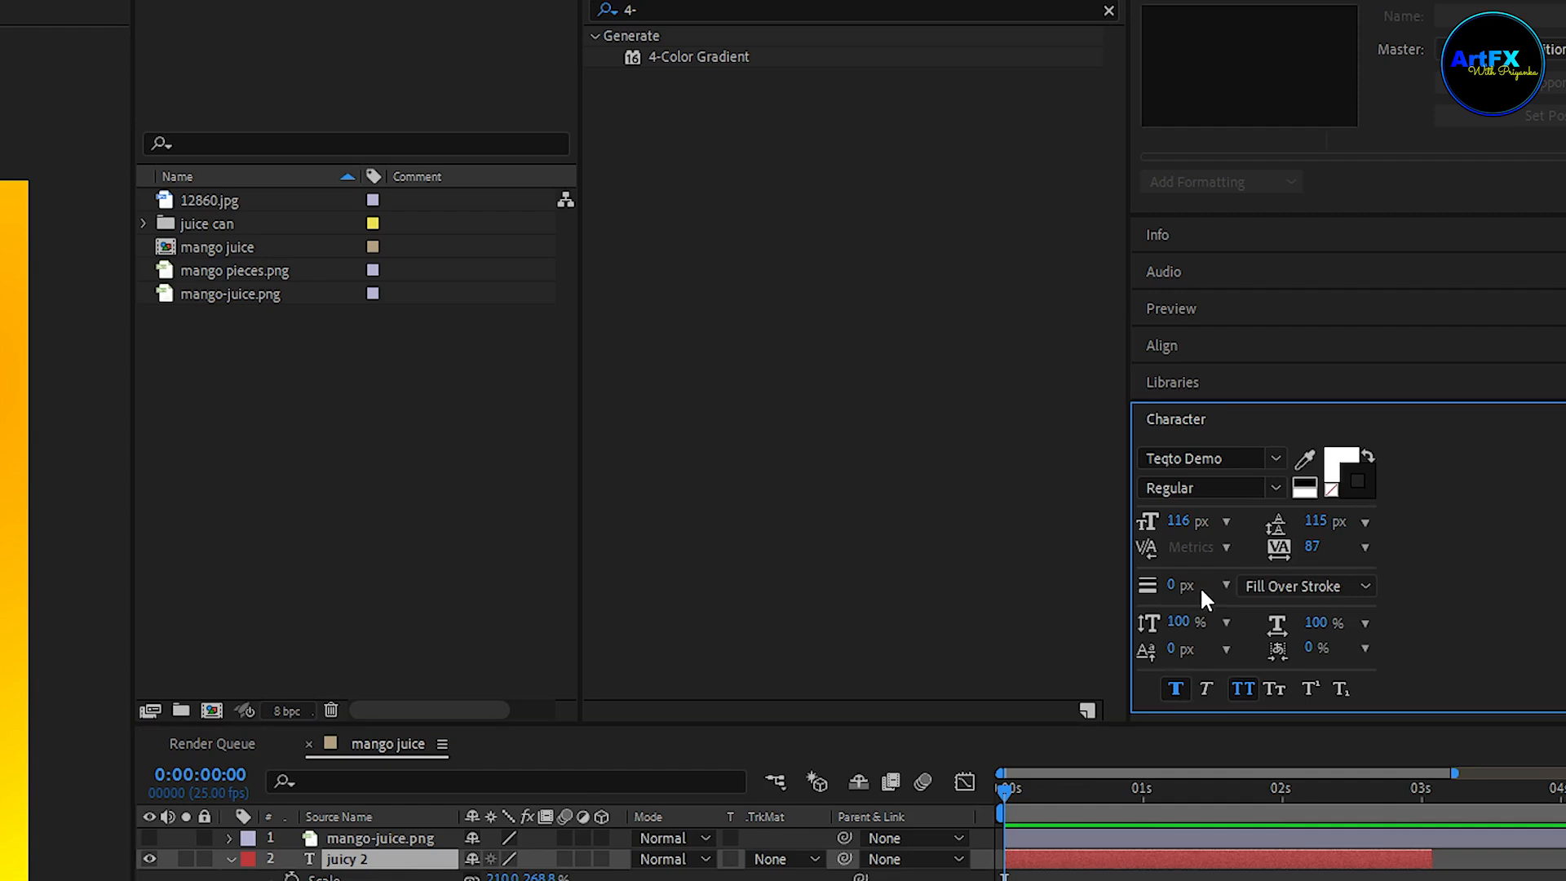
Give the juicy text a 12 px stroke and set its layer's blending mode to Soft Light.
{"action": "left_click", "coordinate": [1174, 584]}
{"action": "type", "text": "12"}
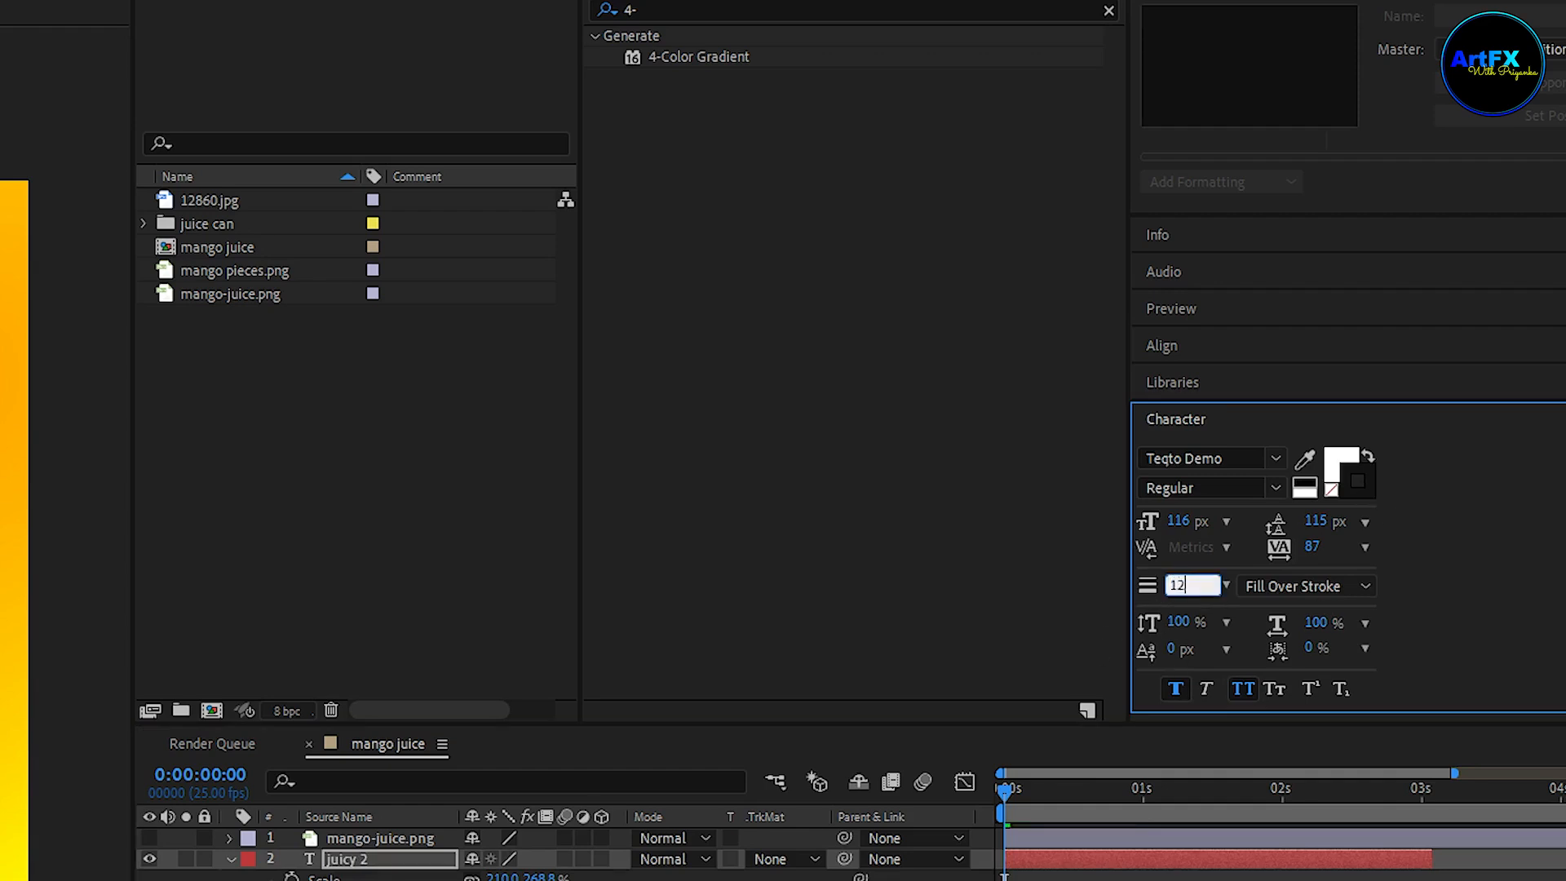
{"action": "key", "text": "Return"}
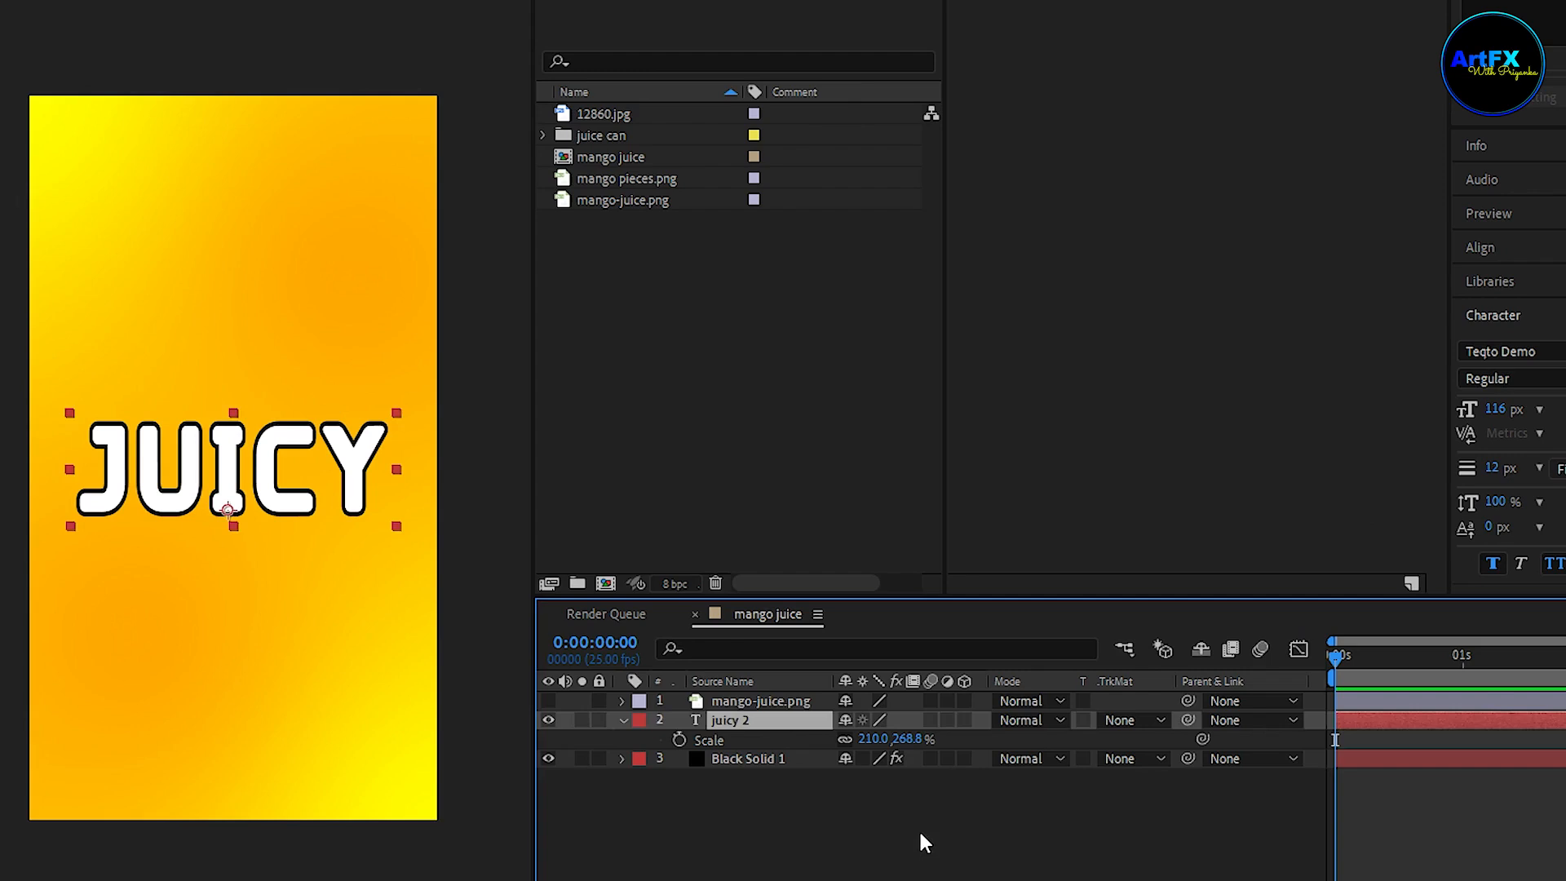
{"action": "left_click", "coordinate": [918, 829]}
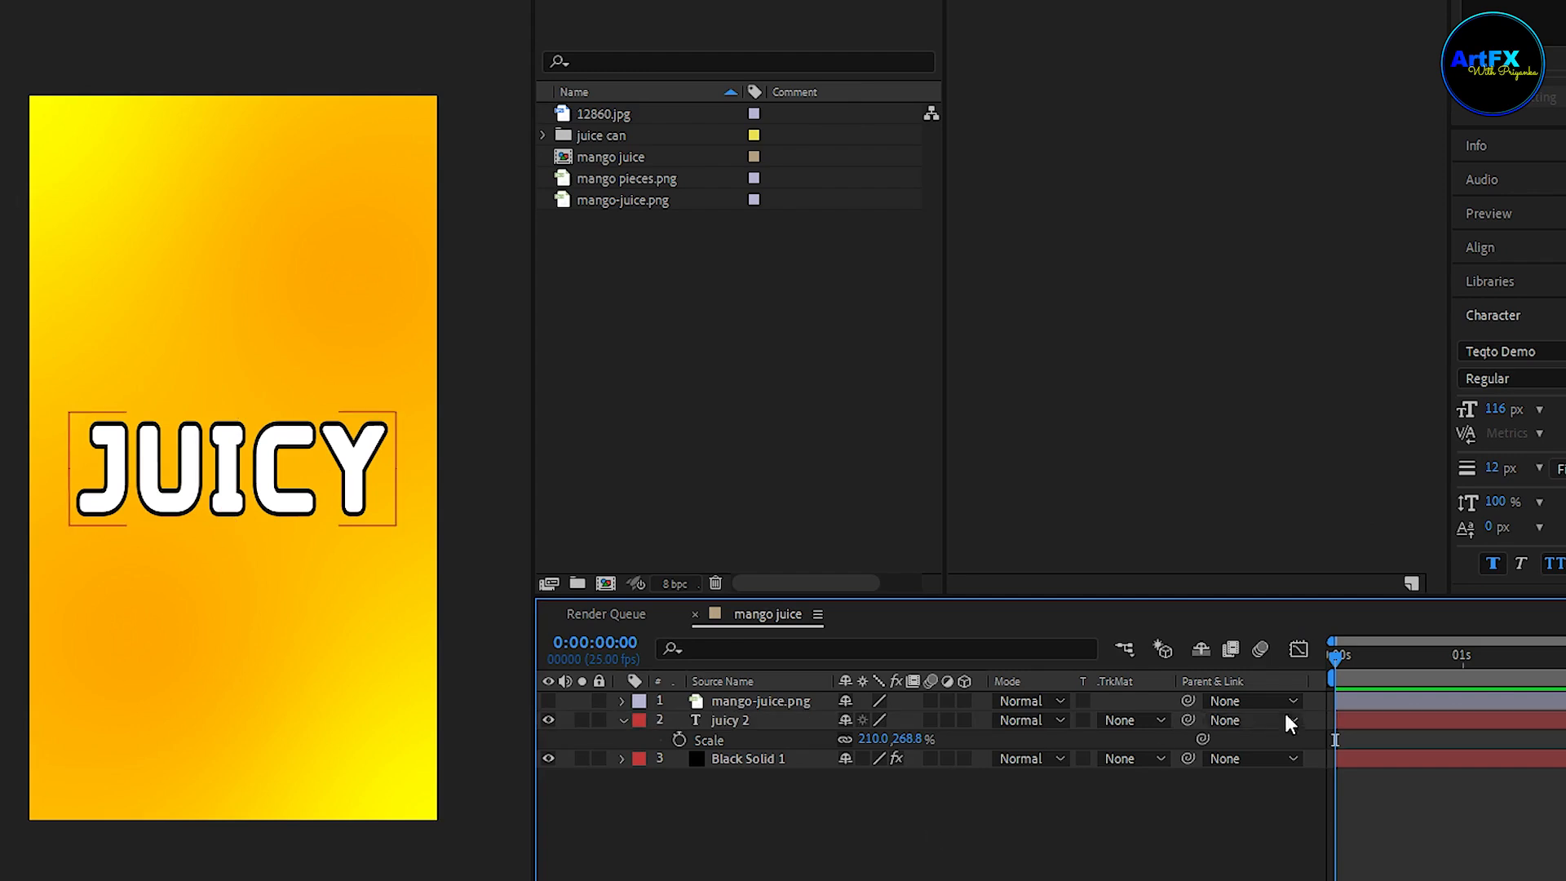
{"action": "left_click", "coordinate": [1060, 719]}
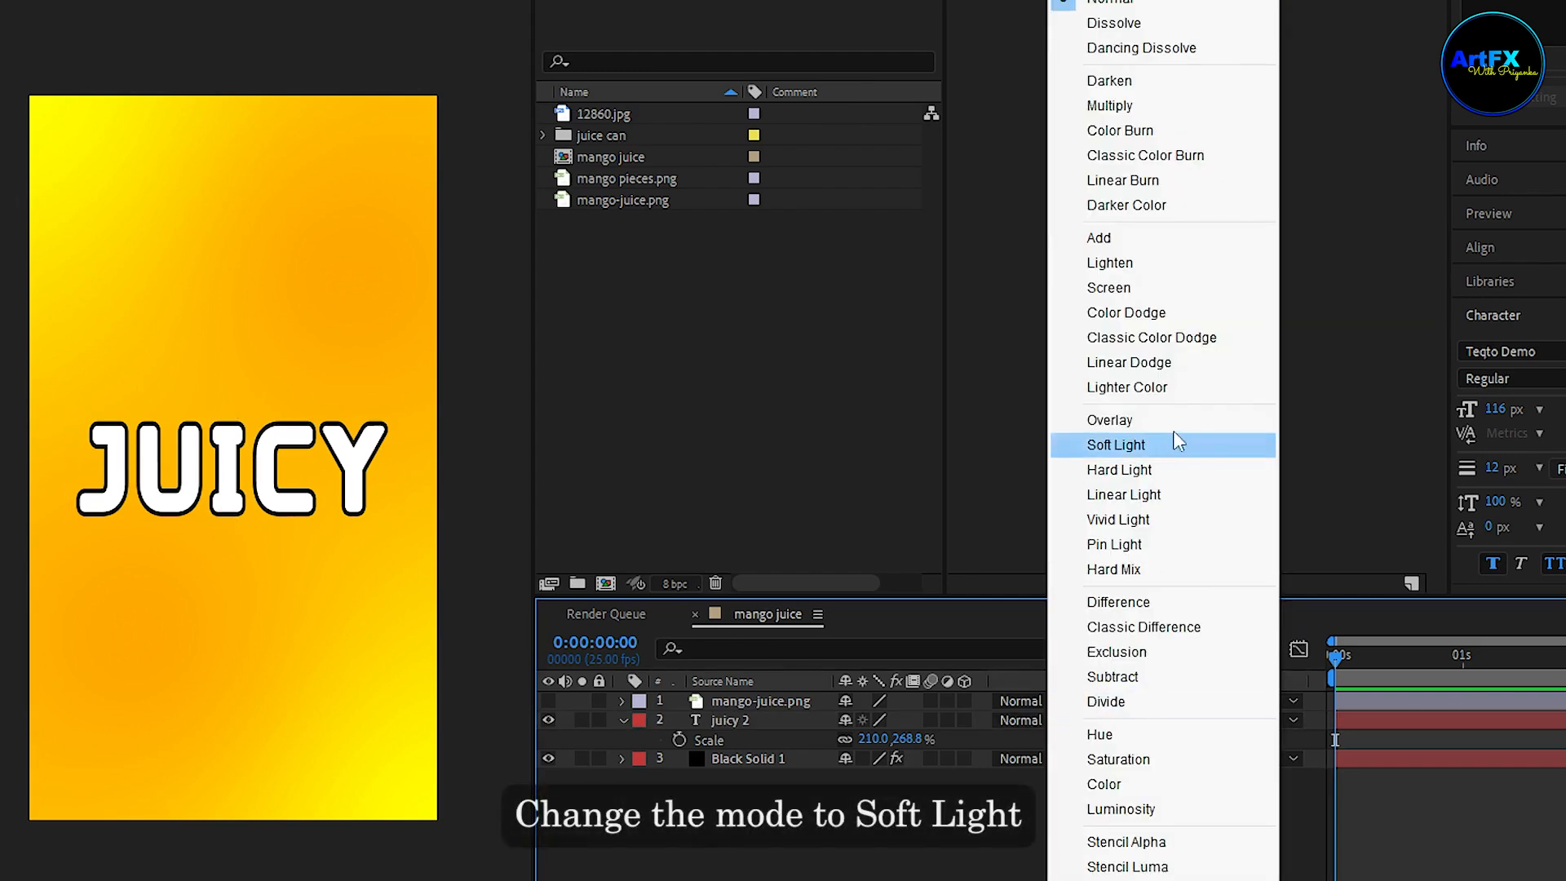
{"action": "left_click", "coordinate": [1147, 445]}
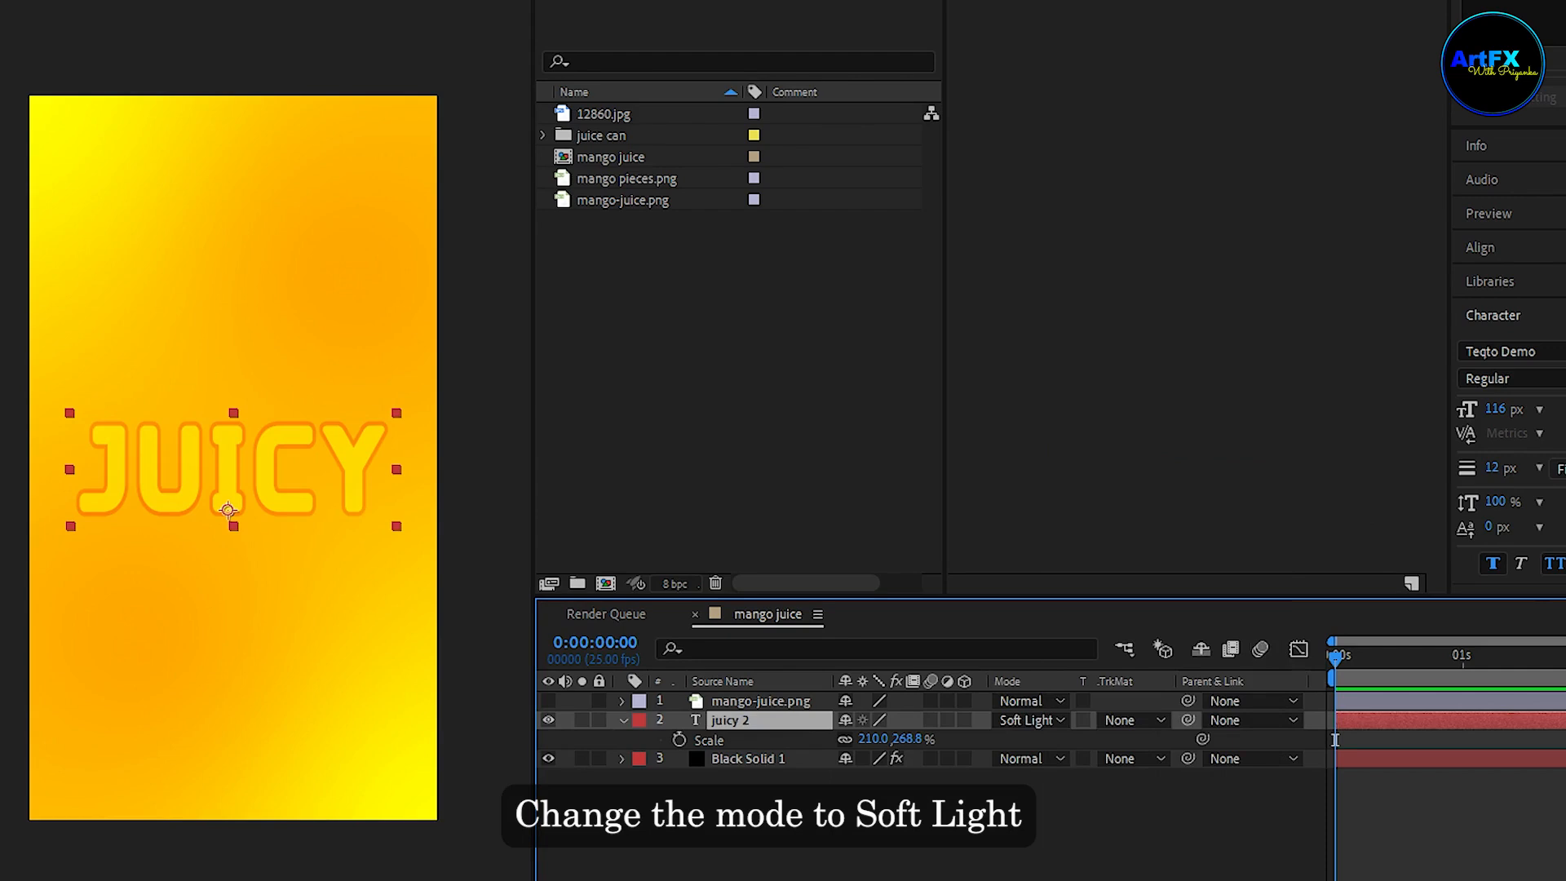
Set the juicy text's stroke width to 20 px.
{"action": "left_click", "coordinate": [1495, 470]}
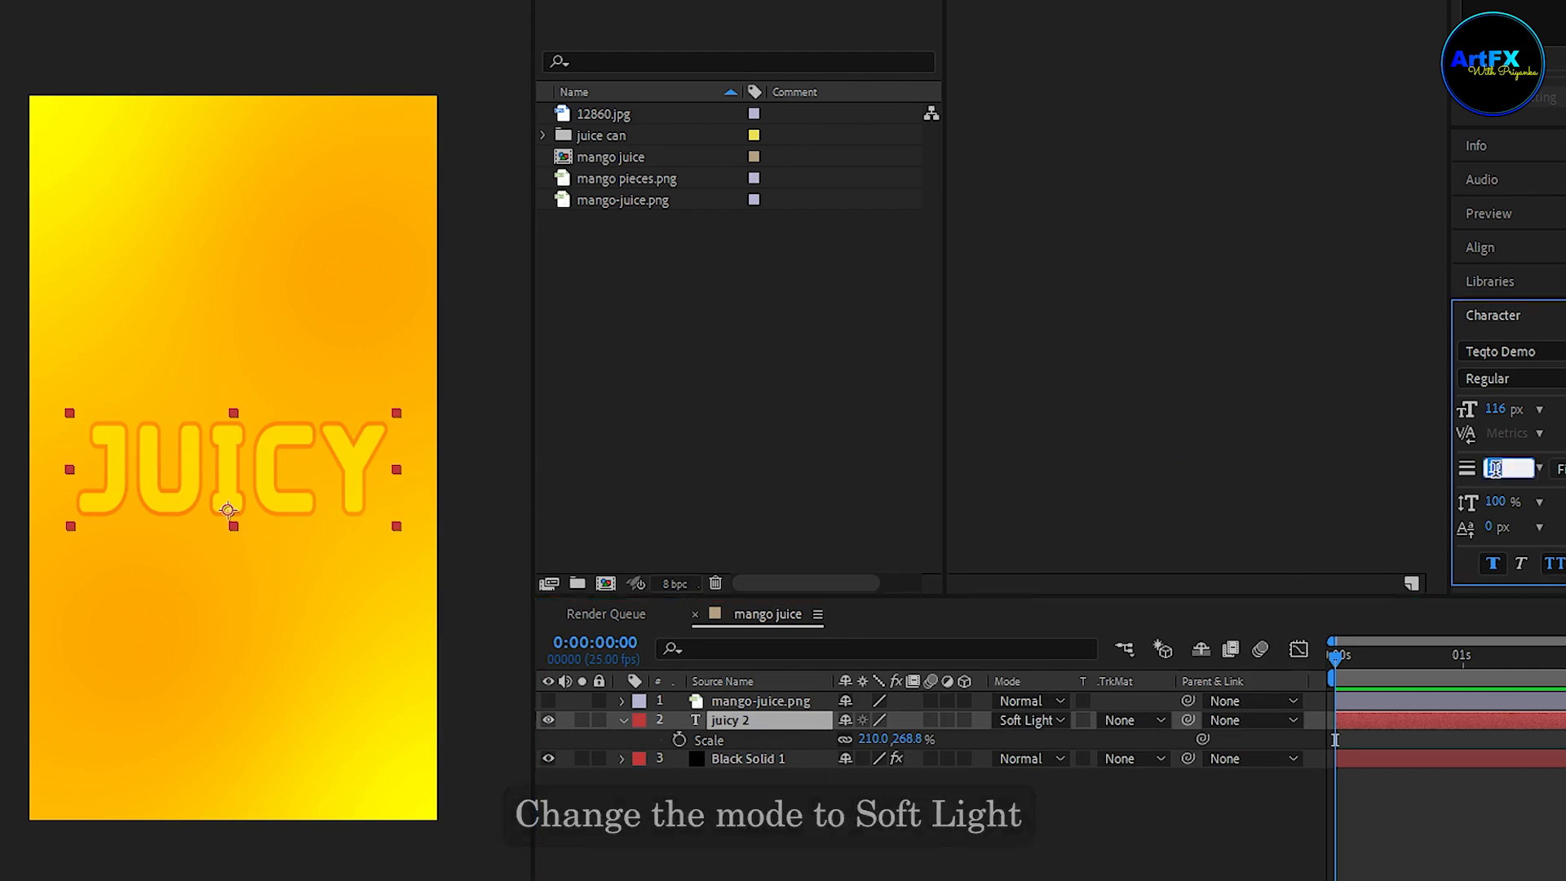
{"action": "type", "text": "20"}
{"action": "left_click", "coordinate": [762, 722]}
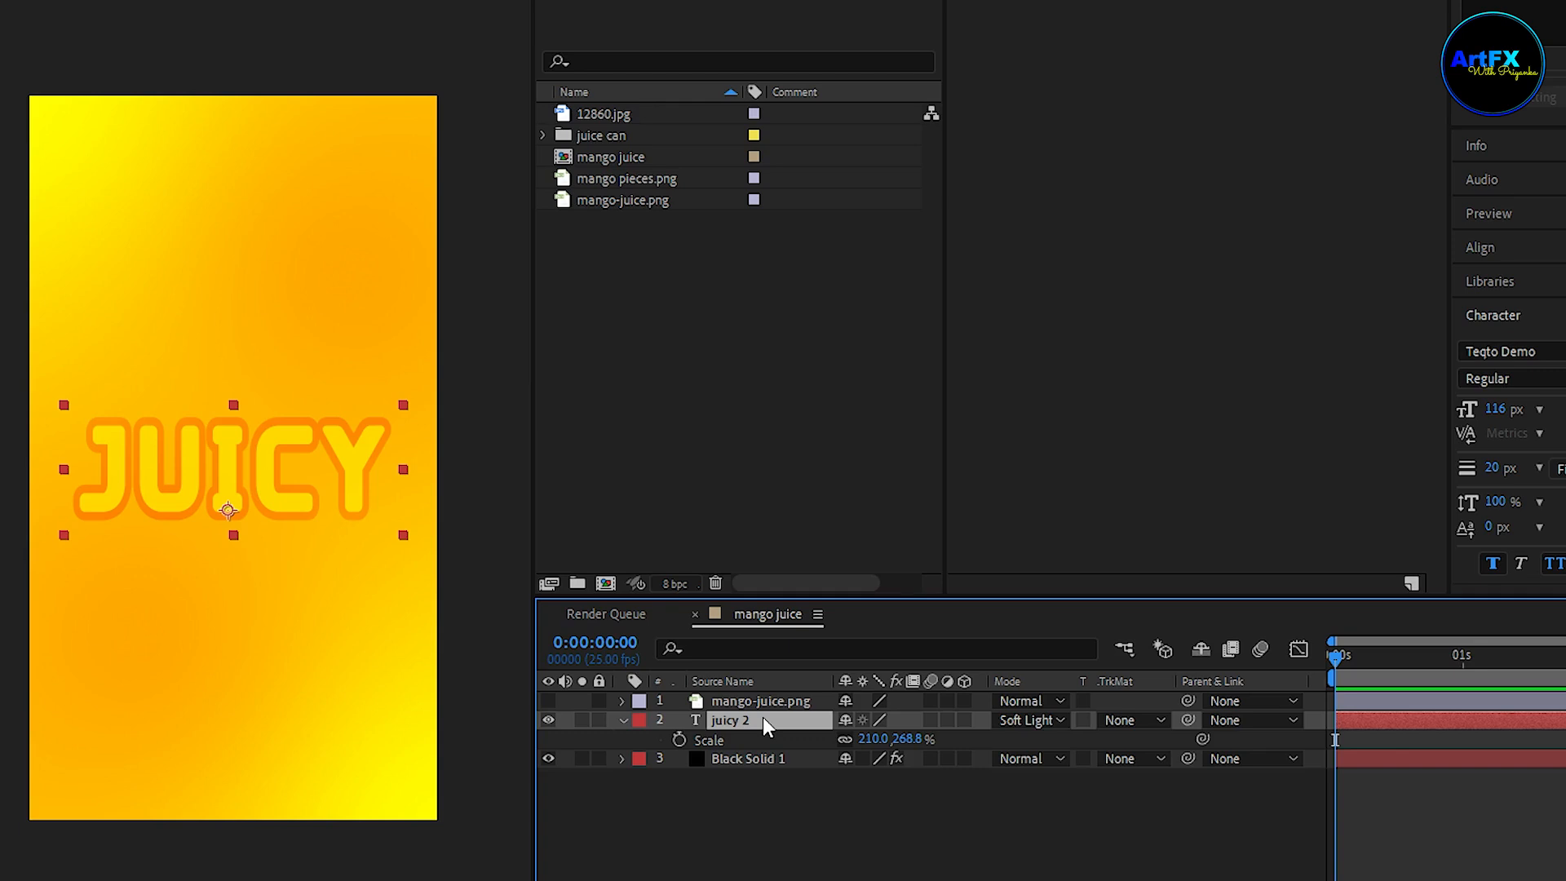
Pre-compose the juicy text layer into a new composition named "bg text".
{"action": "right_click", "coordinate": [764, 719]}
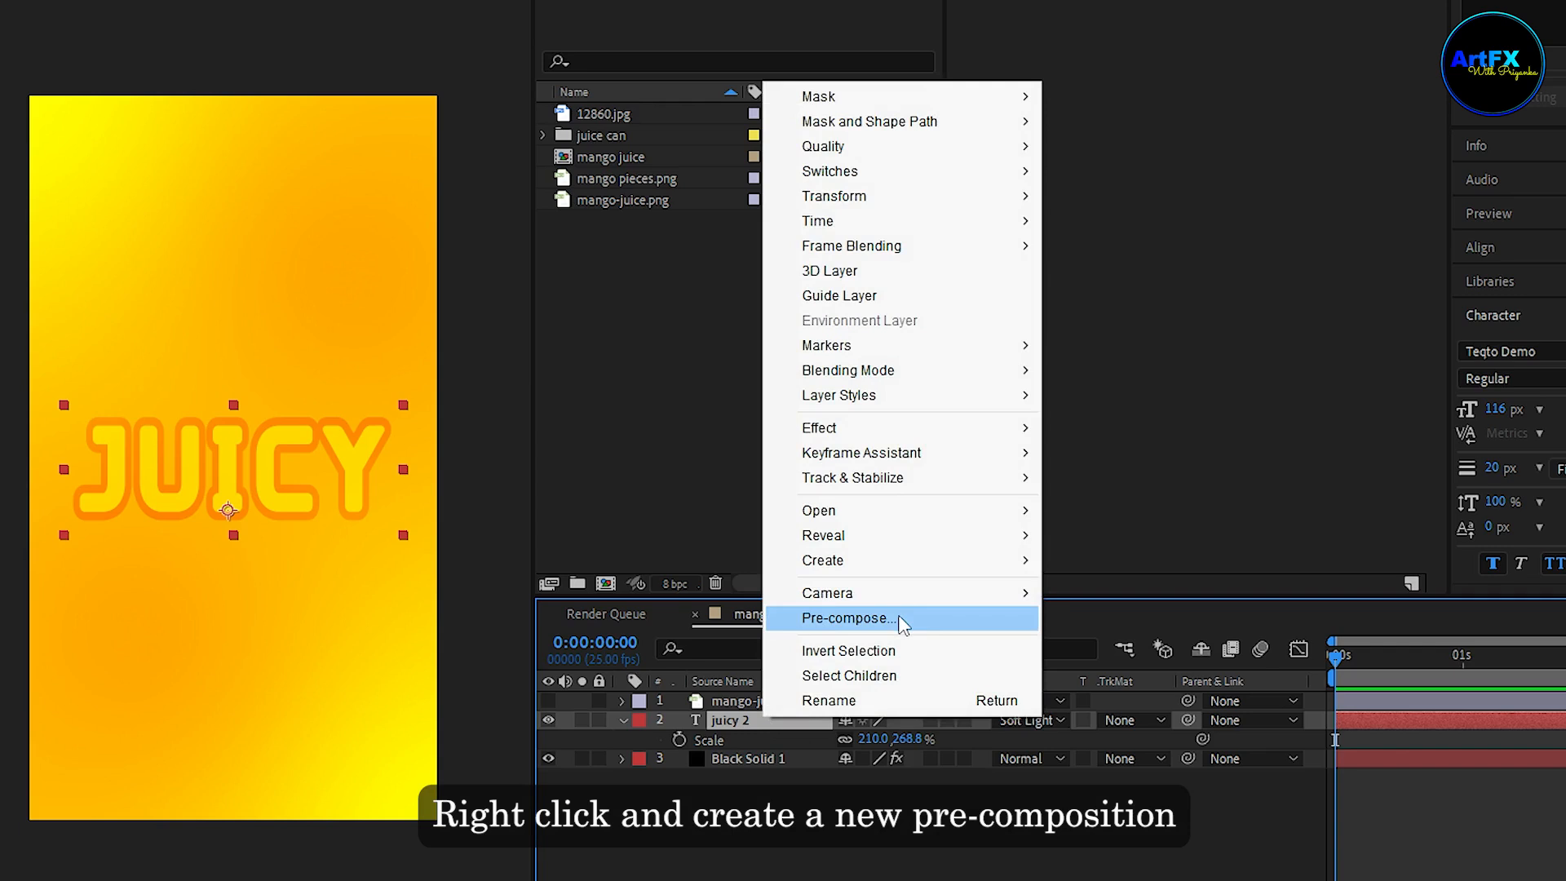
{"action": "left_click", "coordinate": [848, 618]}
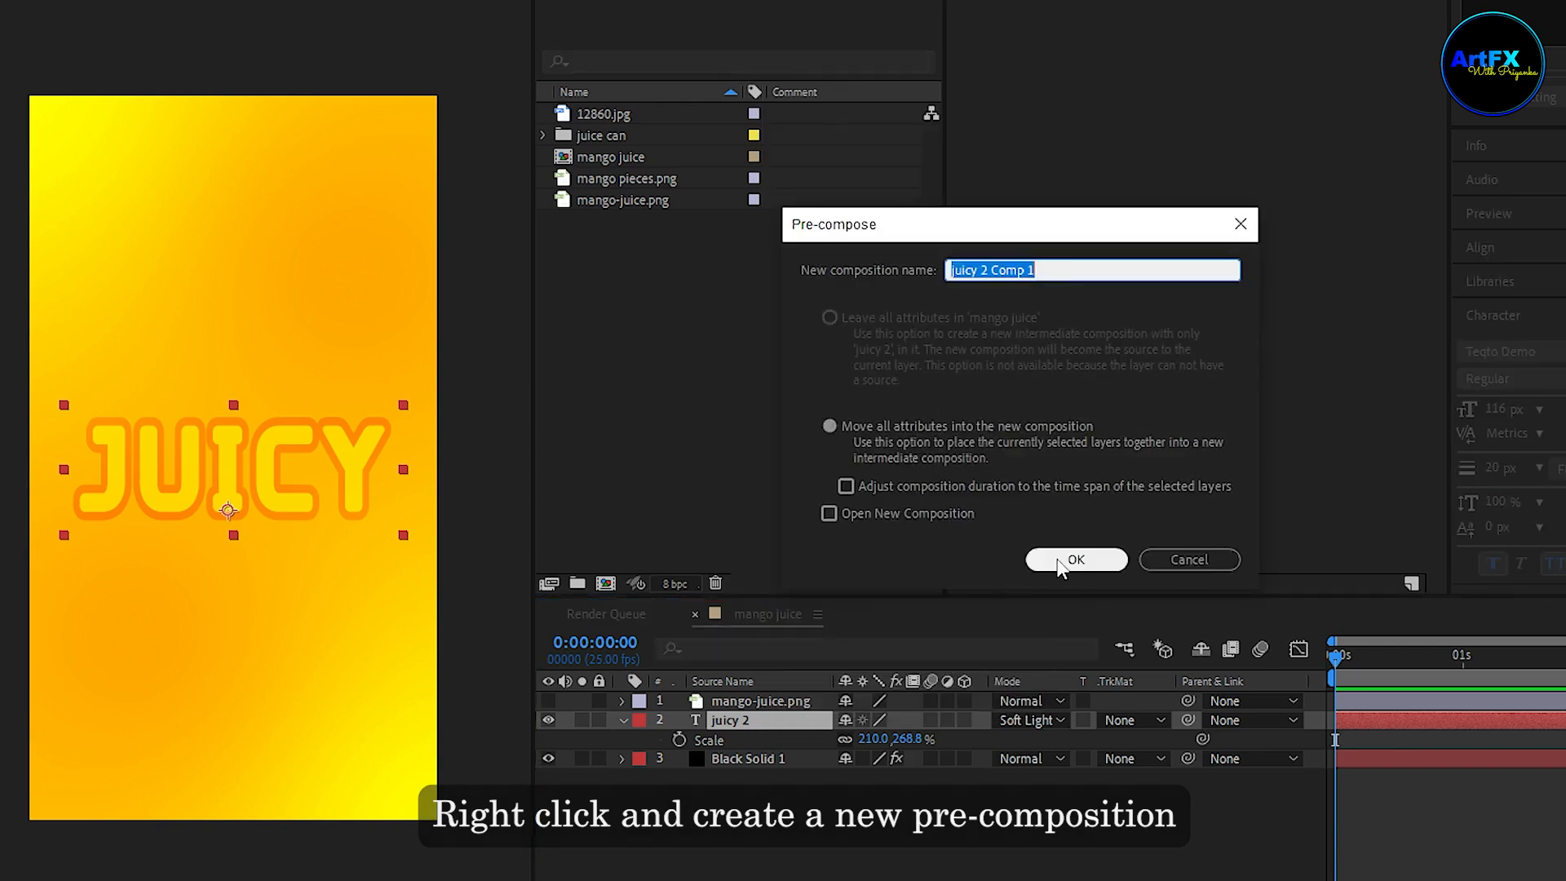
{"action": "type", "text": "bg text"}
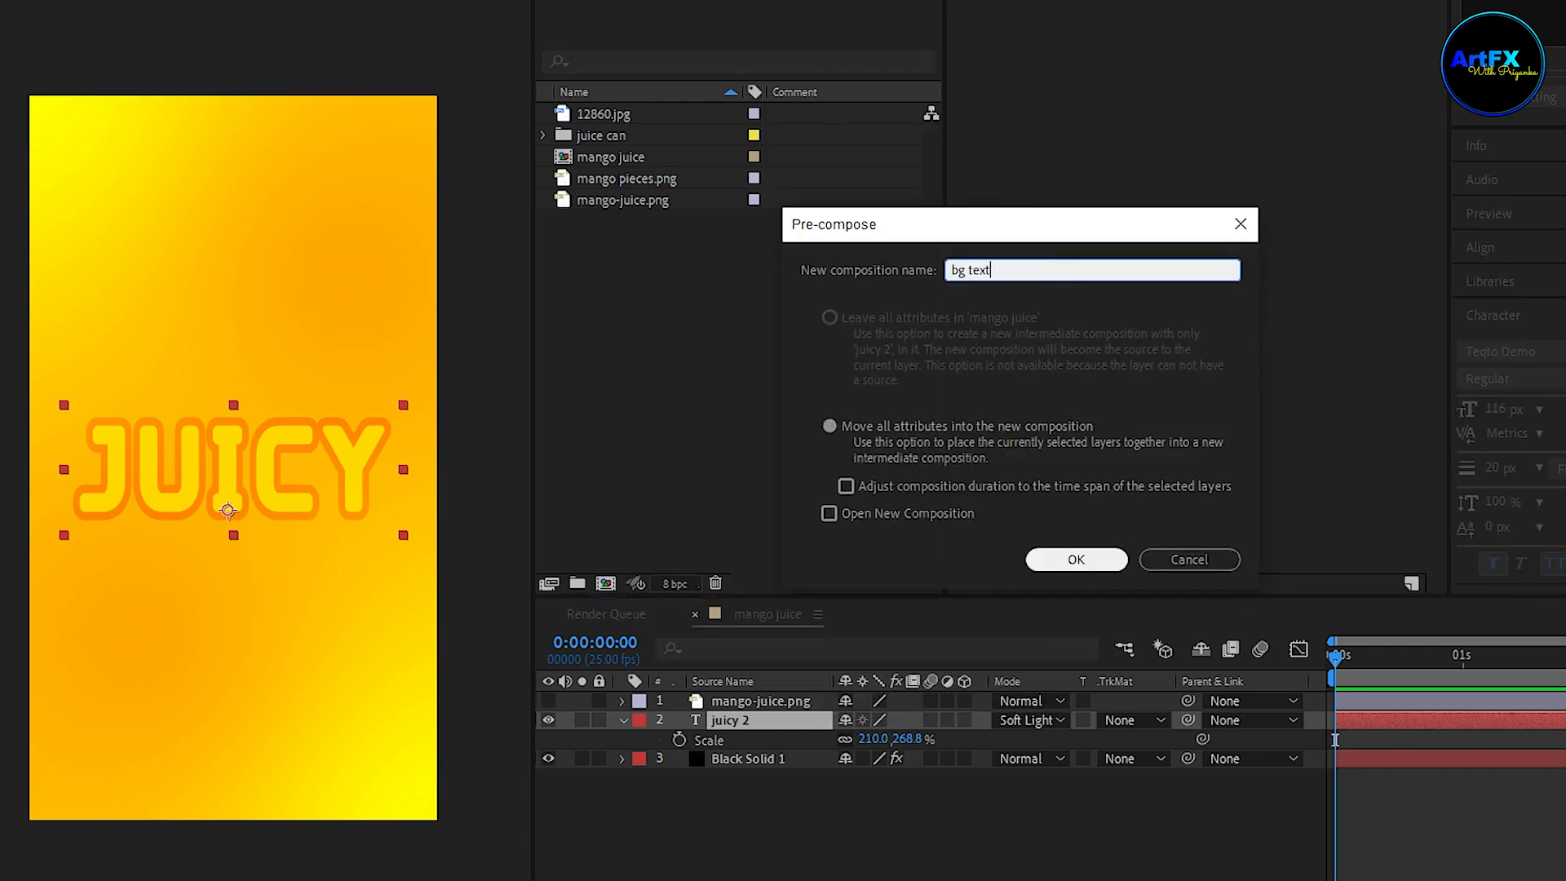
{"action": "left_click", "coordinate": [1082, 557]}
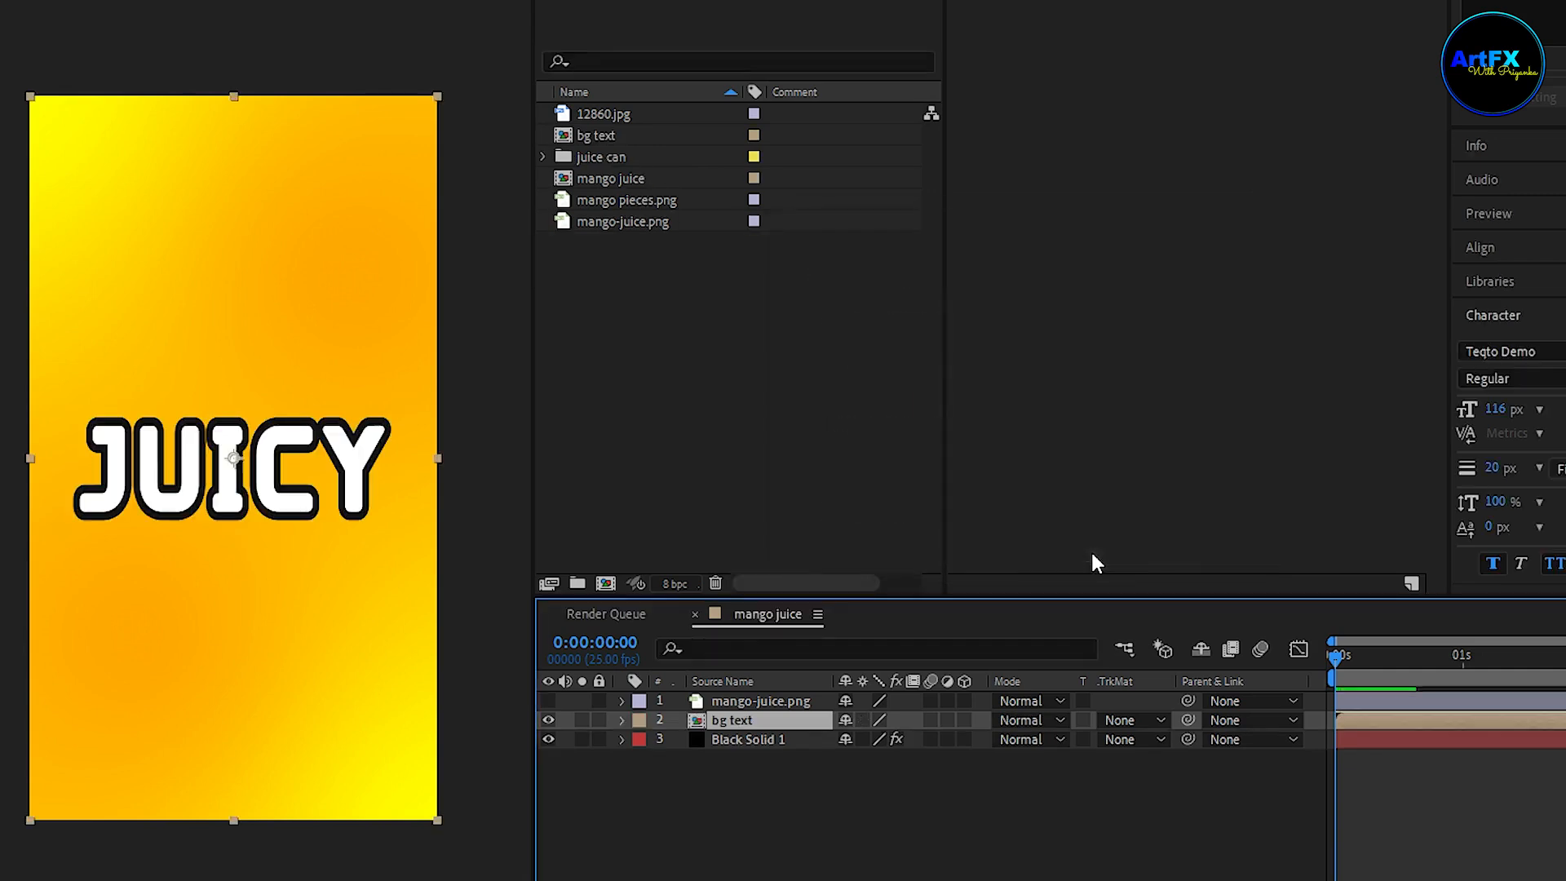
Set the bg text layer's blending mode to Soft Light.
{"action": "left_click", "coordinate": [846, 822]}
{"action": "left_click", "coordinate": [1024, 718]}
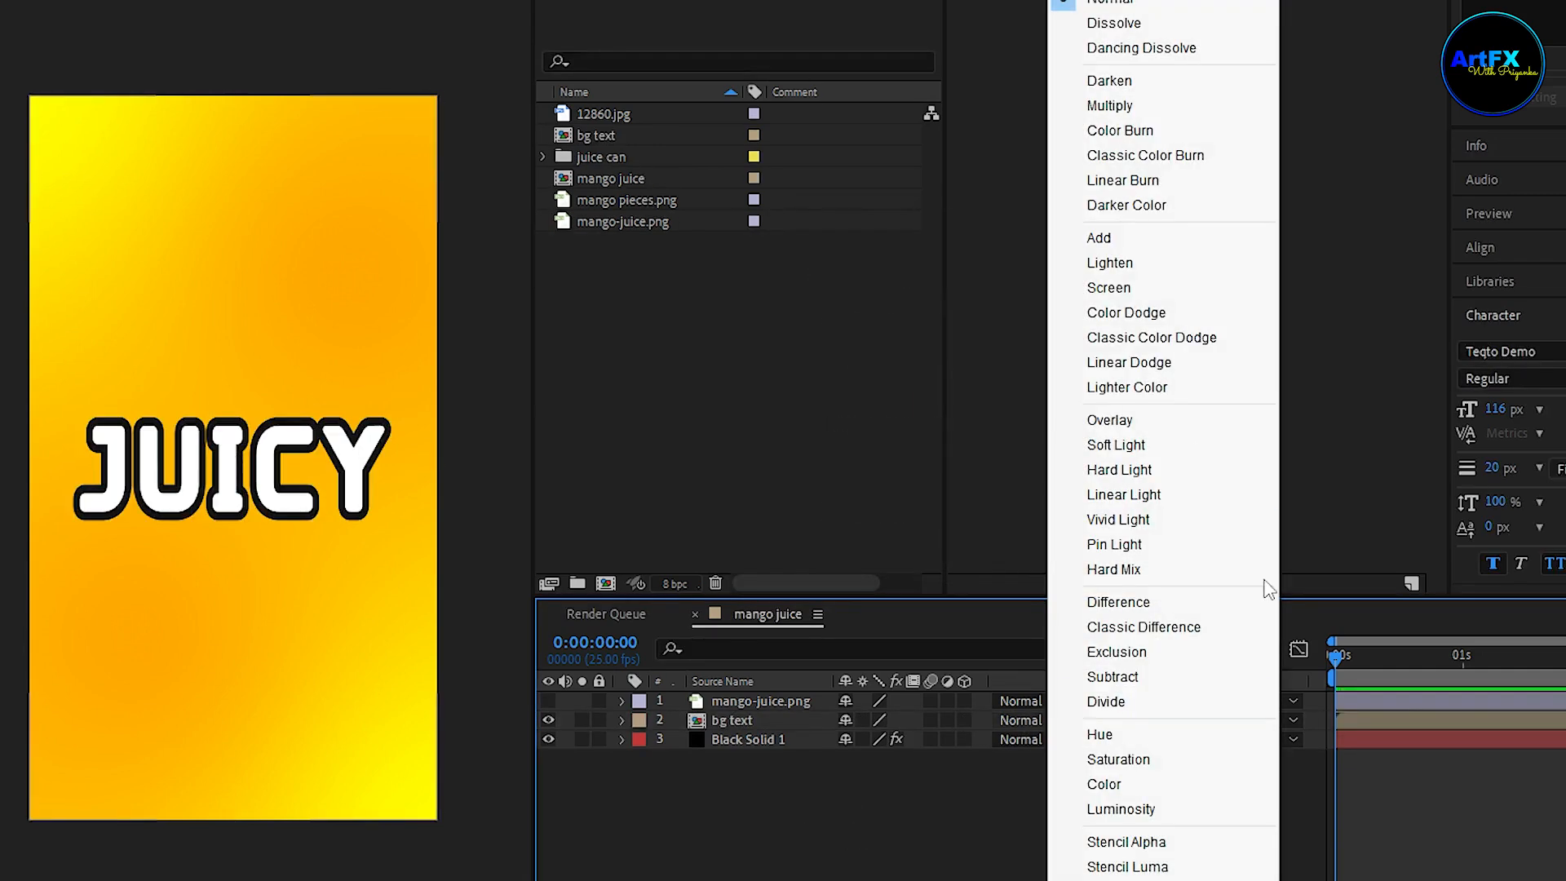
{"action": "left_click", "coordinate": [1156, 446]}
Duplicate the bg text layer and move the copy upward above the original word.
{"action": "left_click", "coordinate": [772, 754]}
{"action": "left_click", "coordinate": [749, 718]}
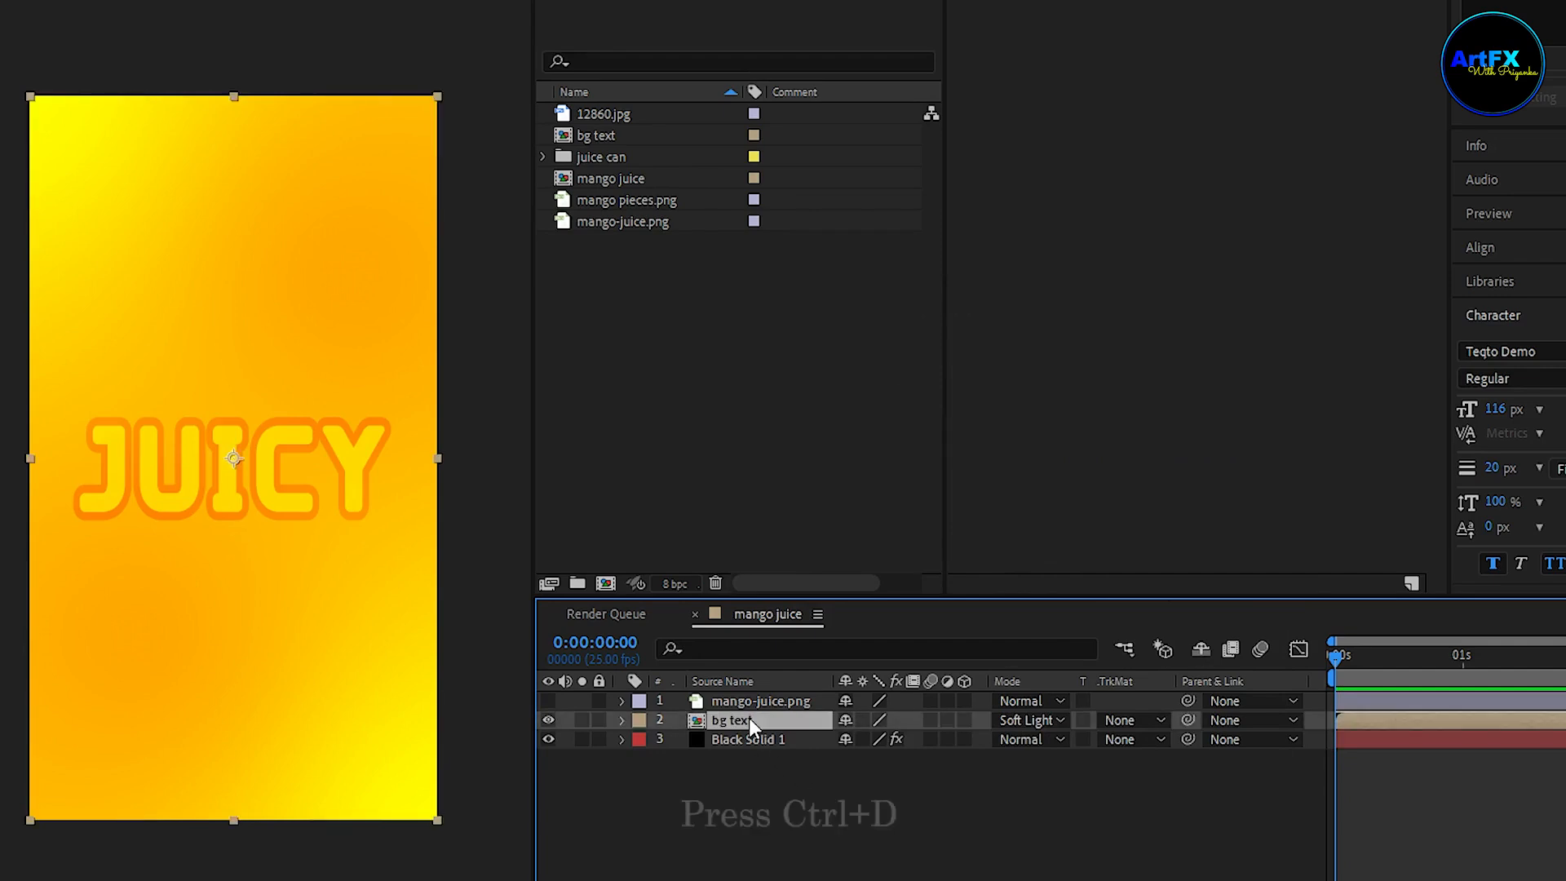
{"action": "key", "text": "ctrl+d"}
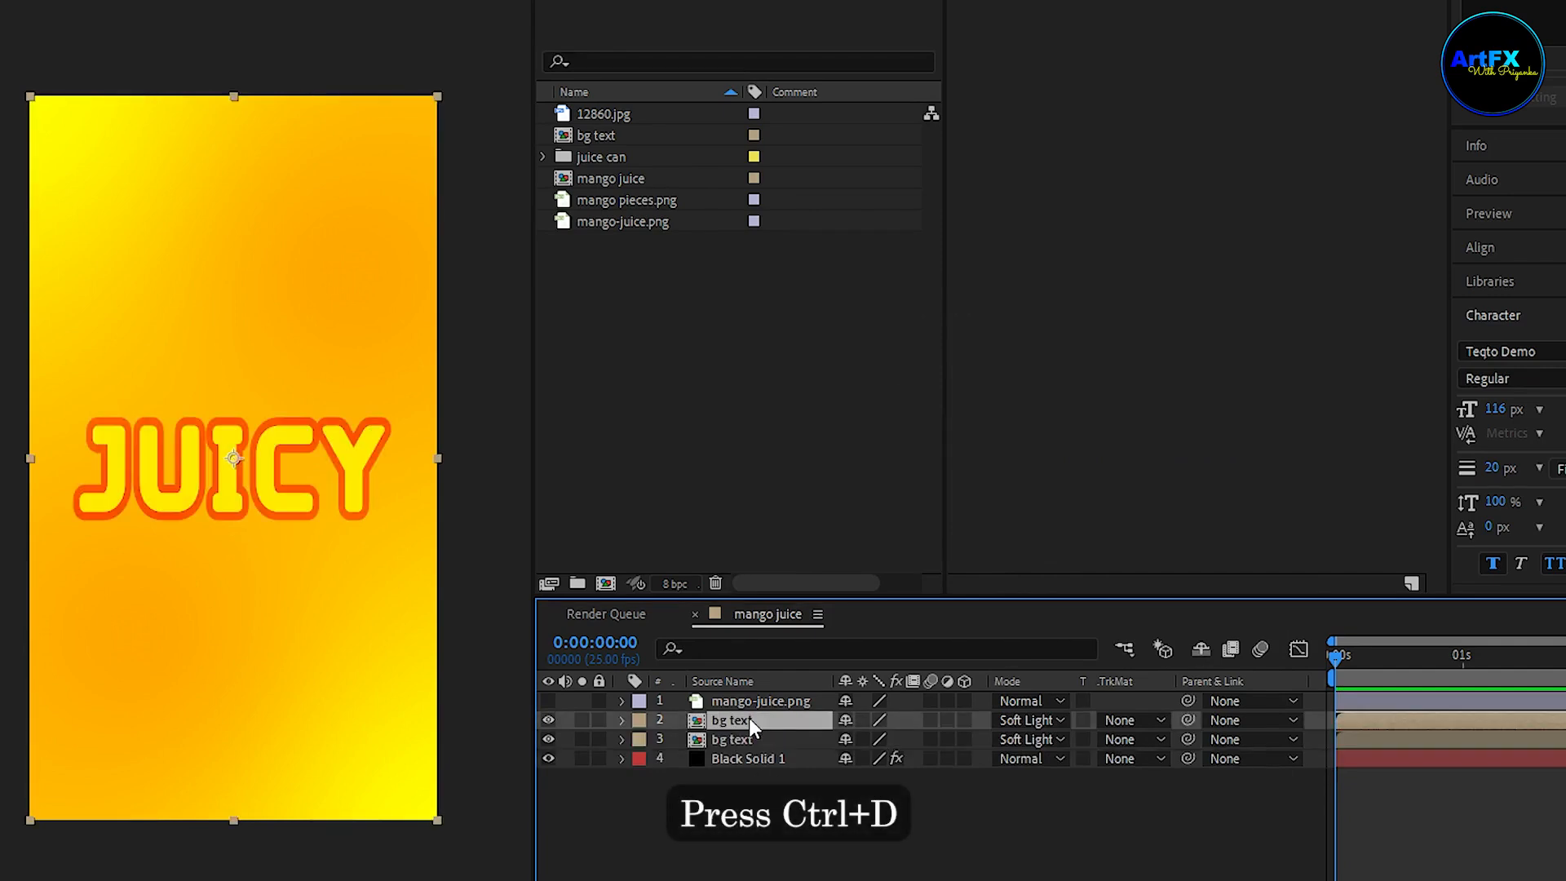
{"action": "key", "text": "p"}
{"action": "left_click_drag", "start_coordinate": [887, 739], "coordinate": [527, 742]}
Enlarge the upper bg text copy to 191% scale and reposition it clear of the middle word.
{"action": "key", "text": "s"}
{"action": "left_click_drag", "start_coordinate": [877, 738], "coordinate": [1007, 741]}
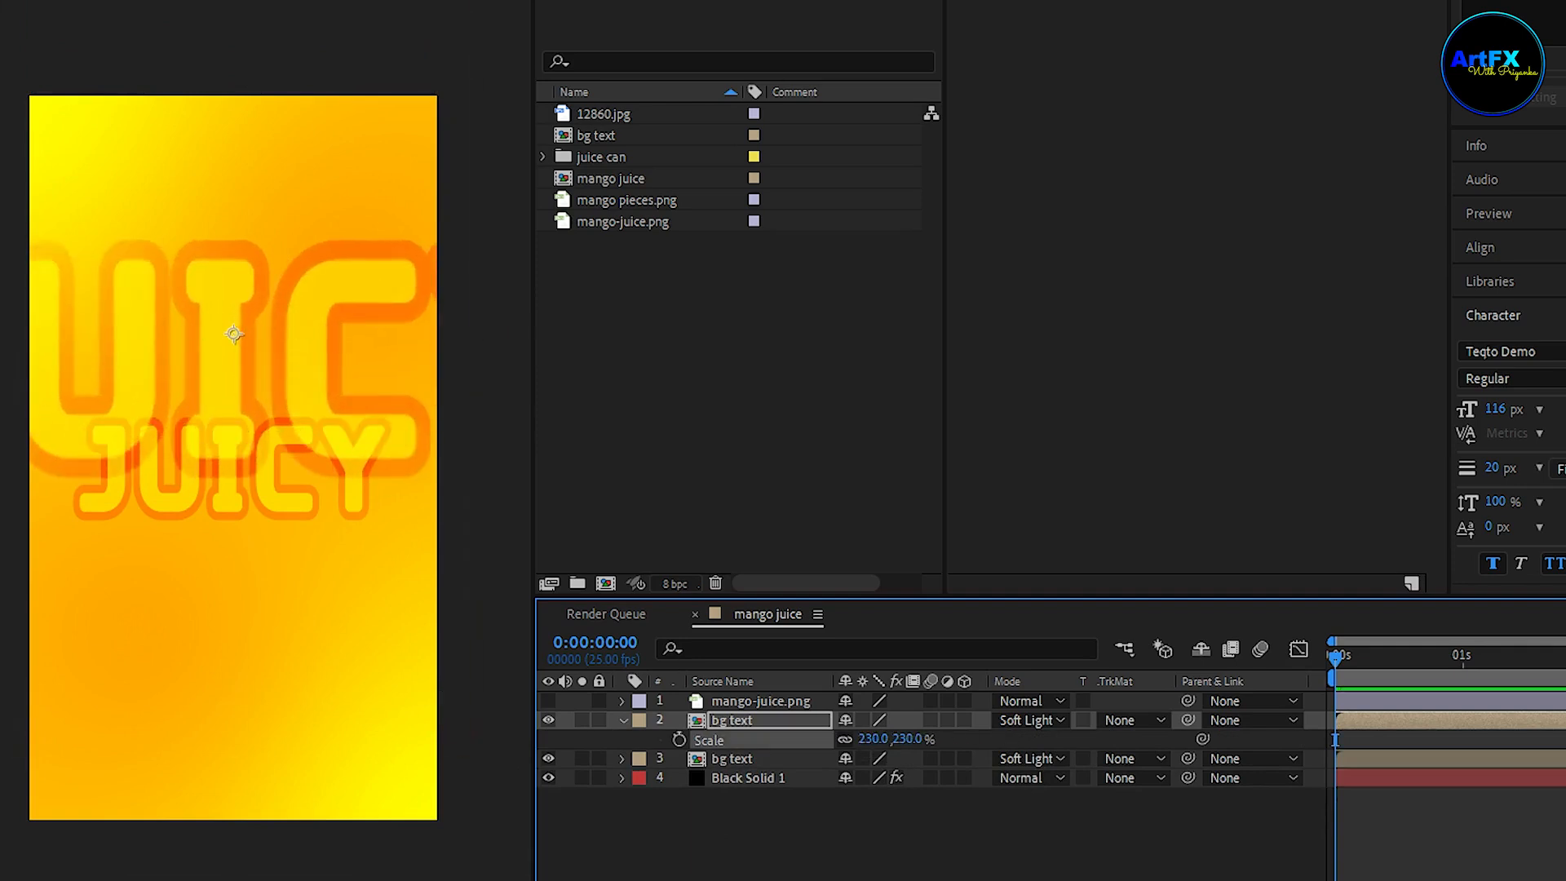
{"action": "left_click_drag", "start_coordinate": [353, 325], "coordinate": [311, 278]}
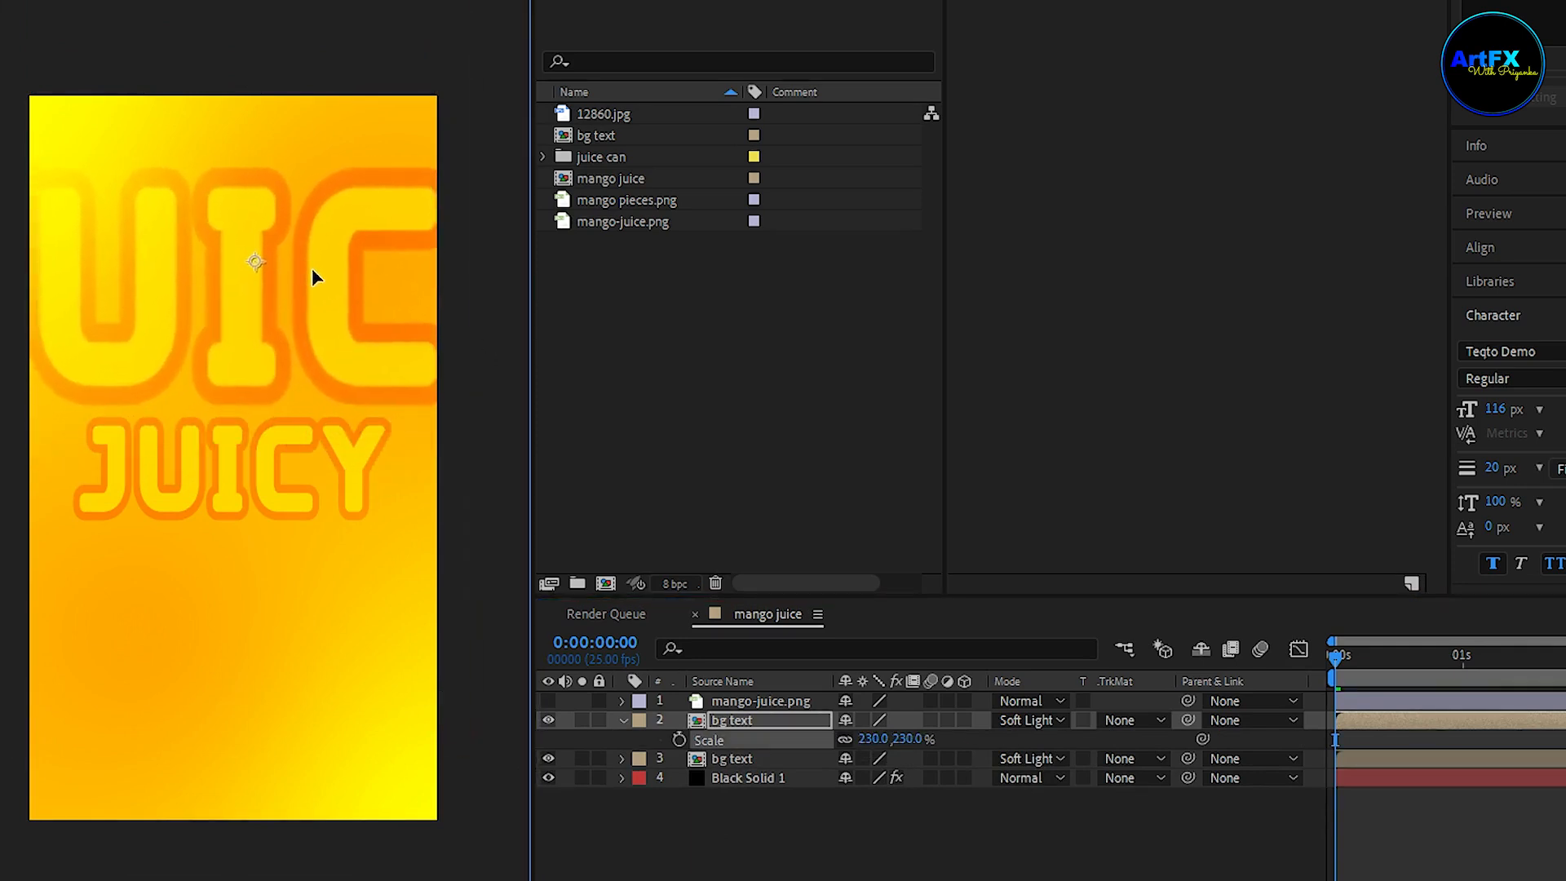
{"action": "left_click_drag", "start_coordinate": [872, 738], "coordinate": [842, 775]}
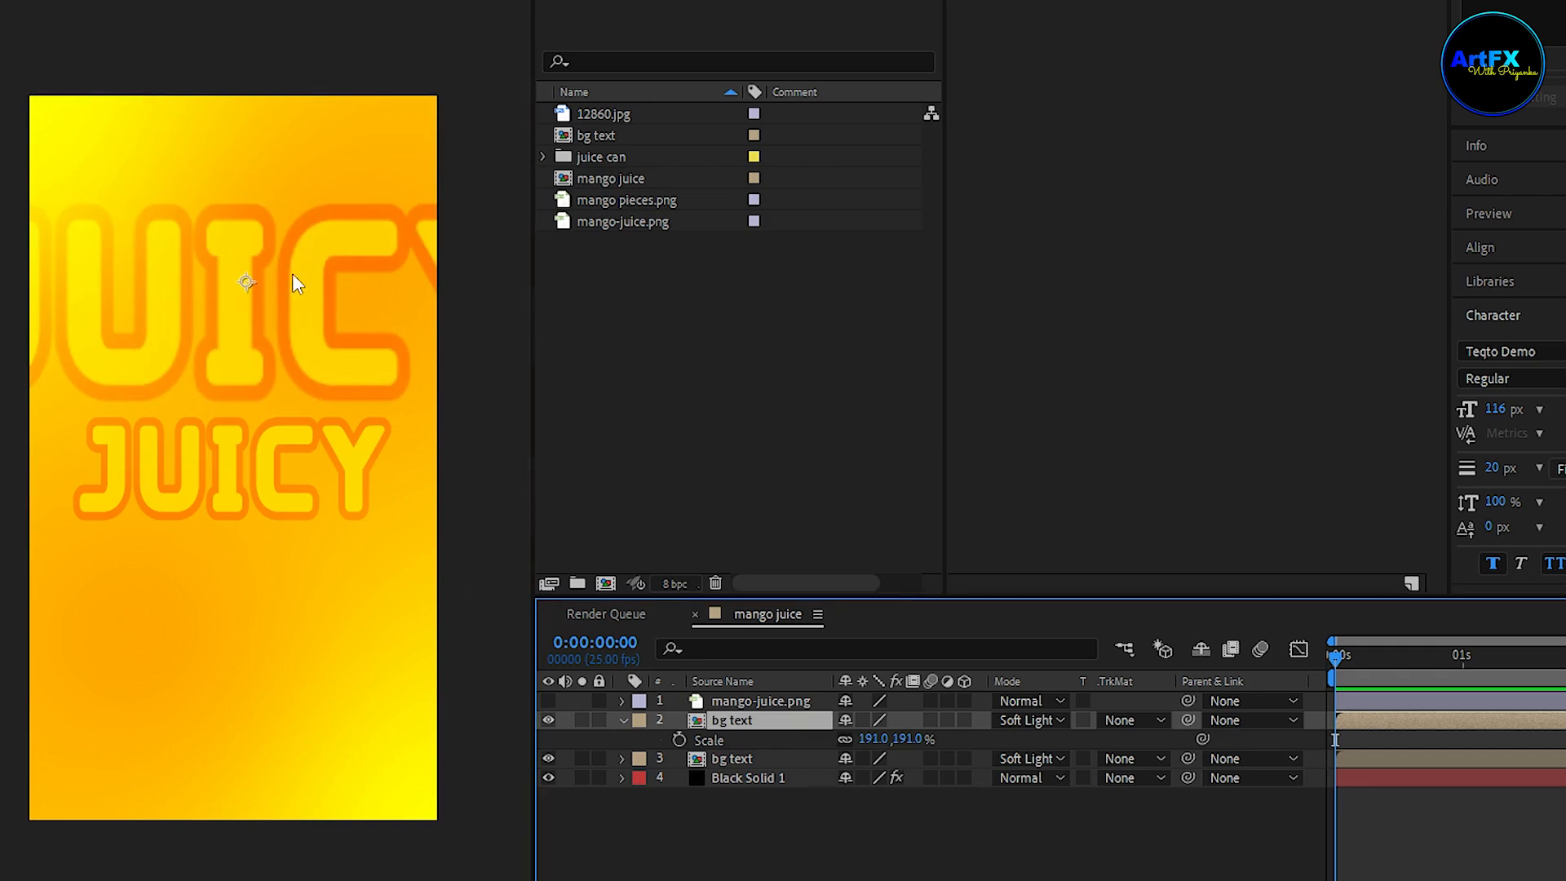
Duplicate the enlarged bg text layer and place the copy below the middle word.
{"action": "key", "text": "ctrl+d"}
{"action": "left_click_drag", "start_coordinate": [303, 245], "coordinate": [305, 589]}
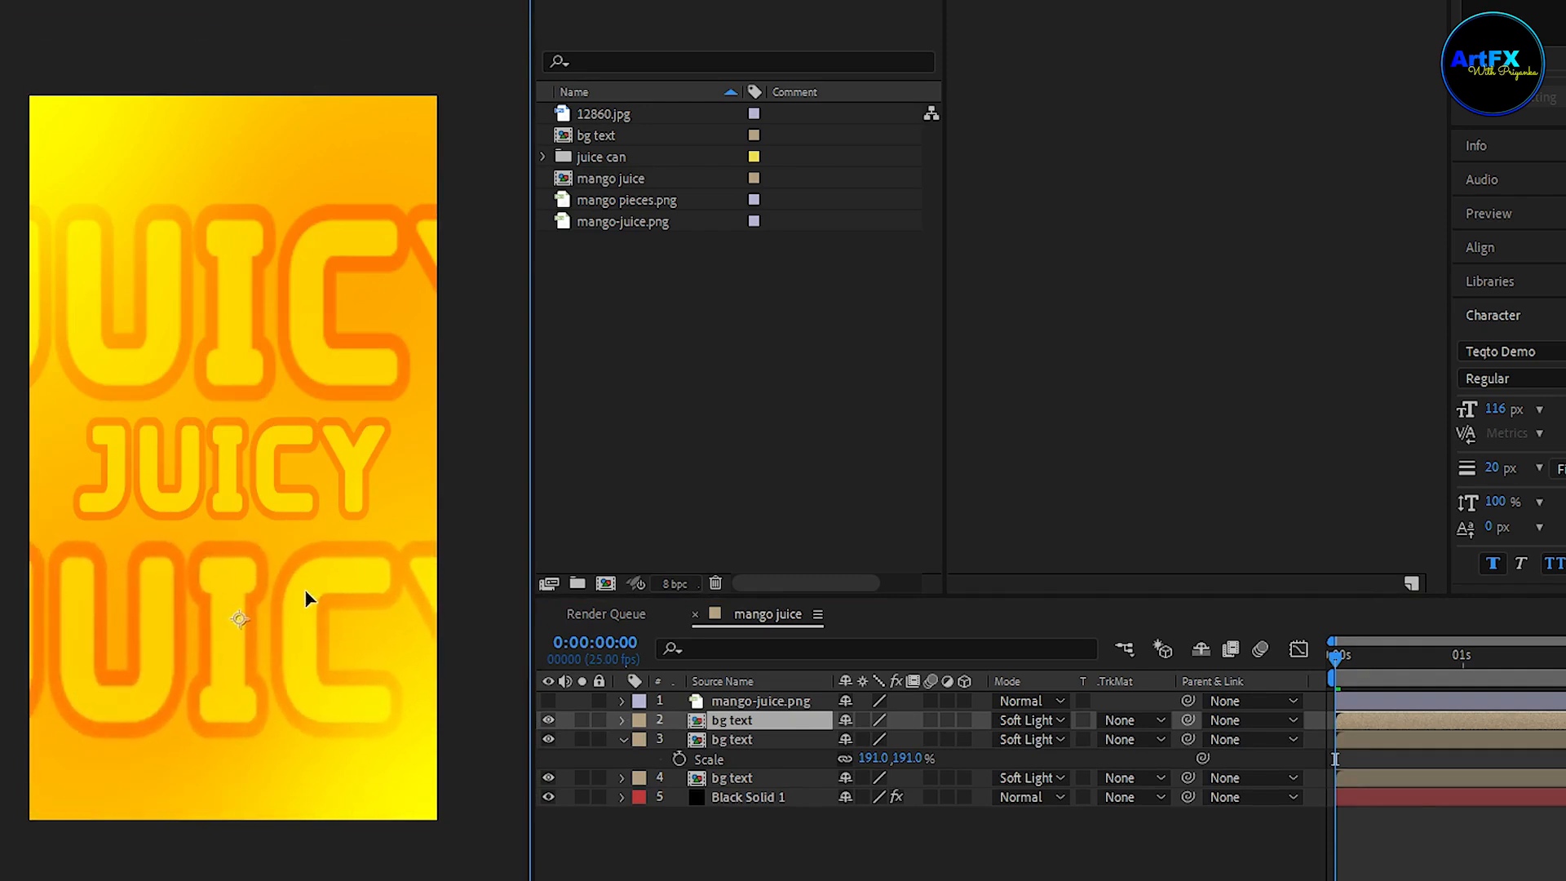
{"action": "left_click", "coordinate": [815, 848]}
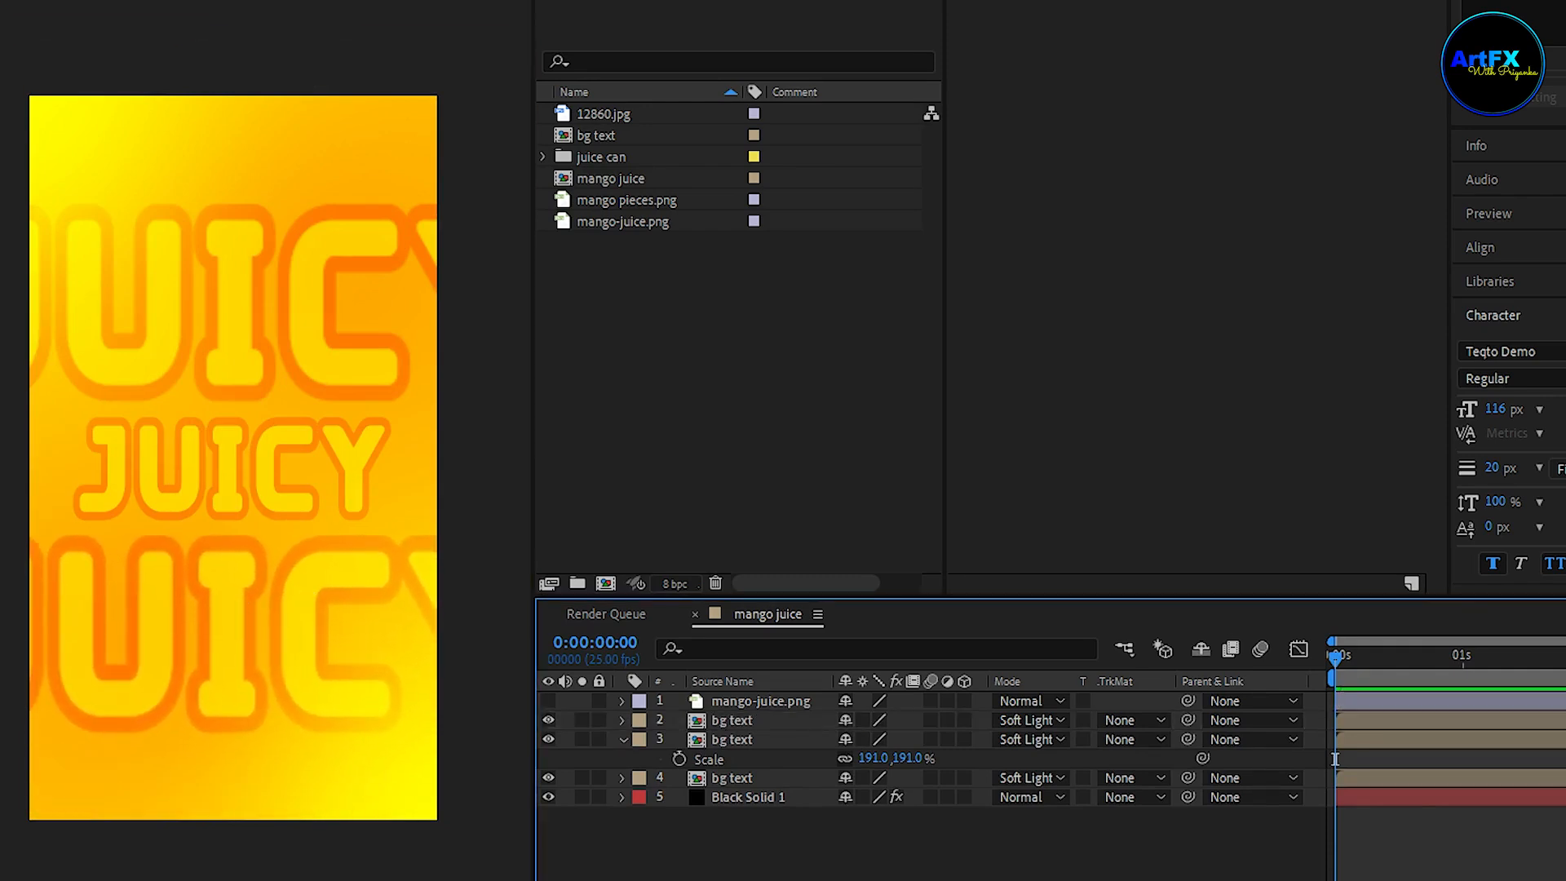
Make the mango-juice.png layer visible and scale it down to 83%.
{"action": "left_click", "coordinate": [548, 701]}
{"action": "left_click", "coordinate": [760, 704]}
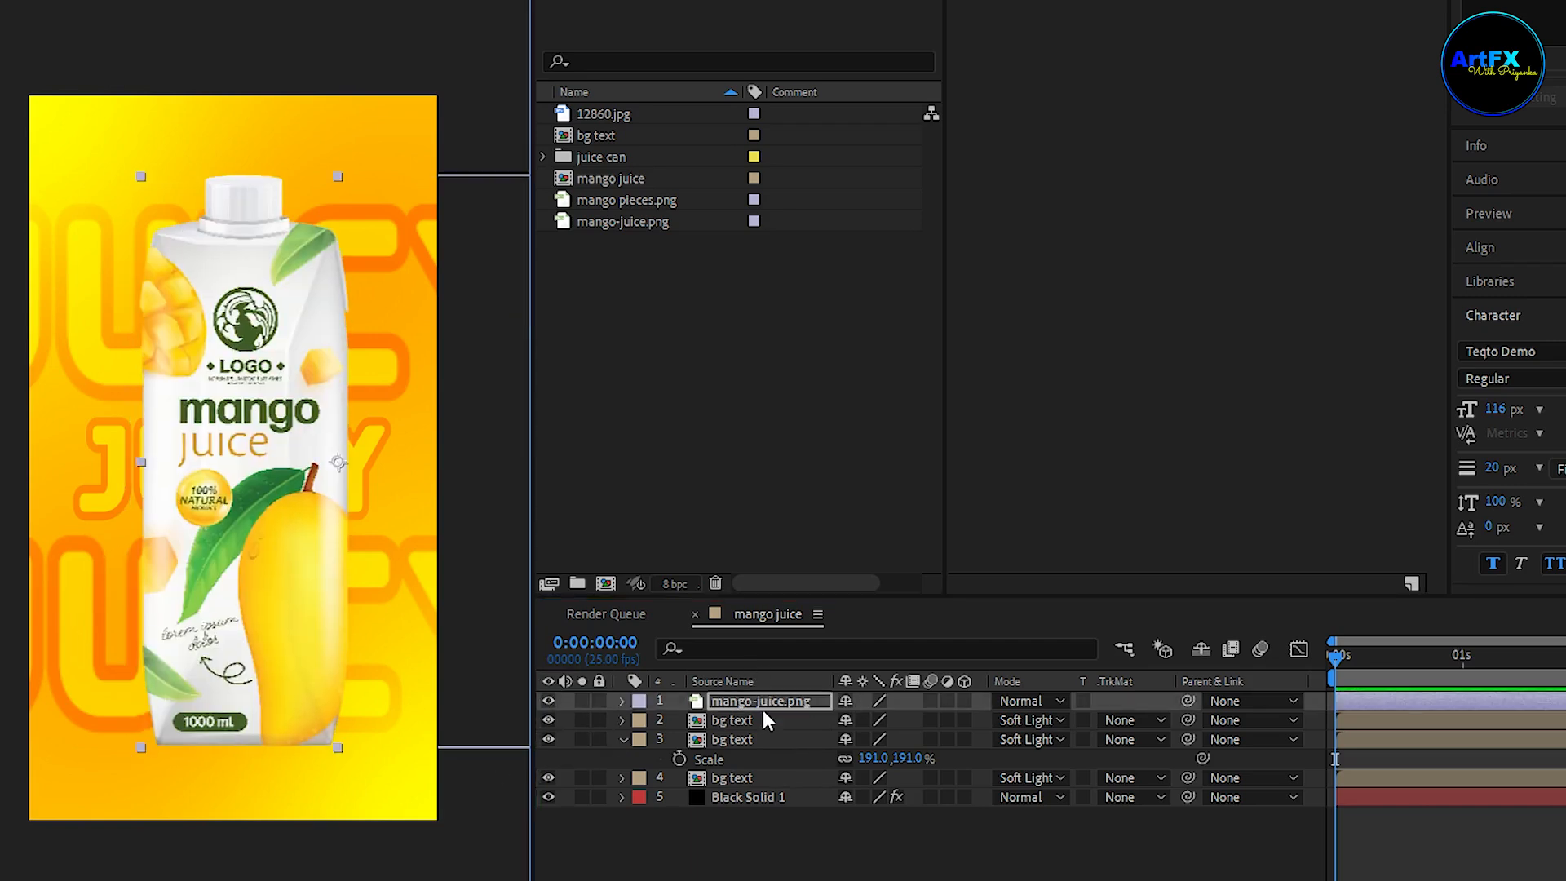
{"action": "key", "text": "s"}
{"action": "left_click_drag", "start_coordinate": [872, 721], "coordinate": [859, 721]}
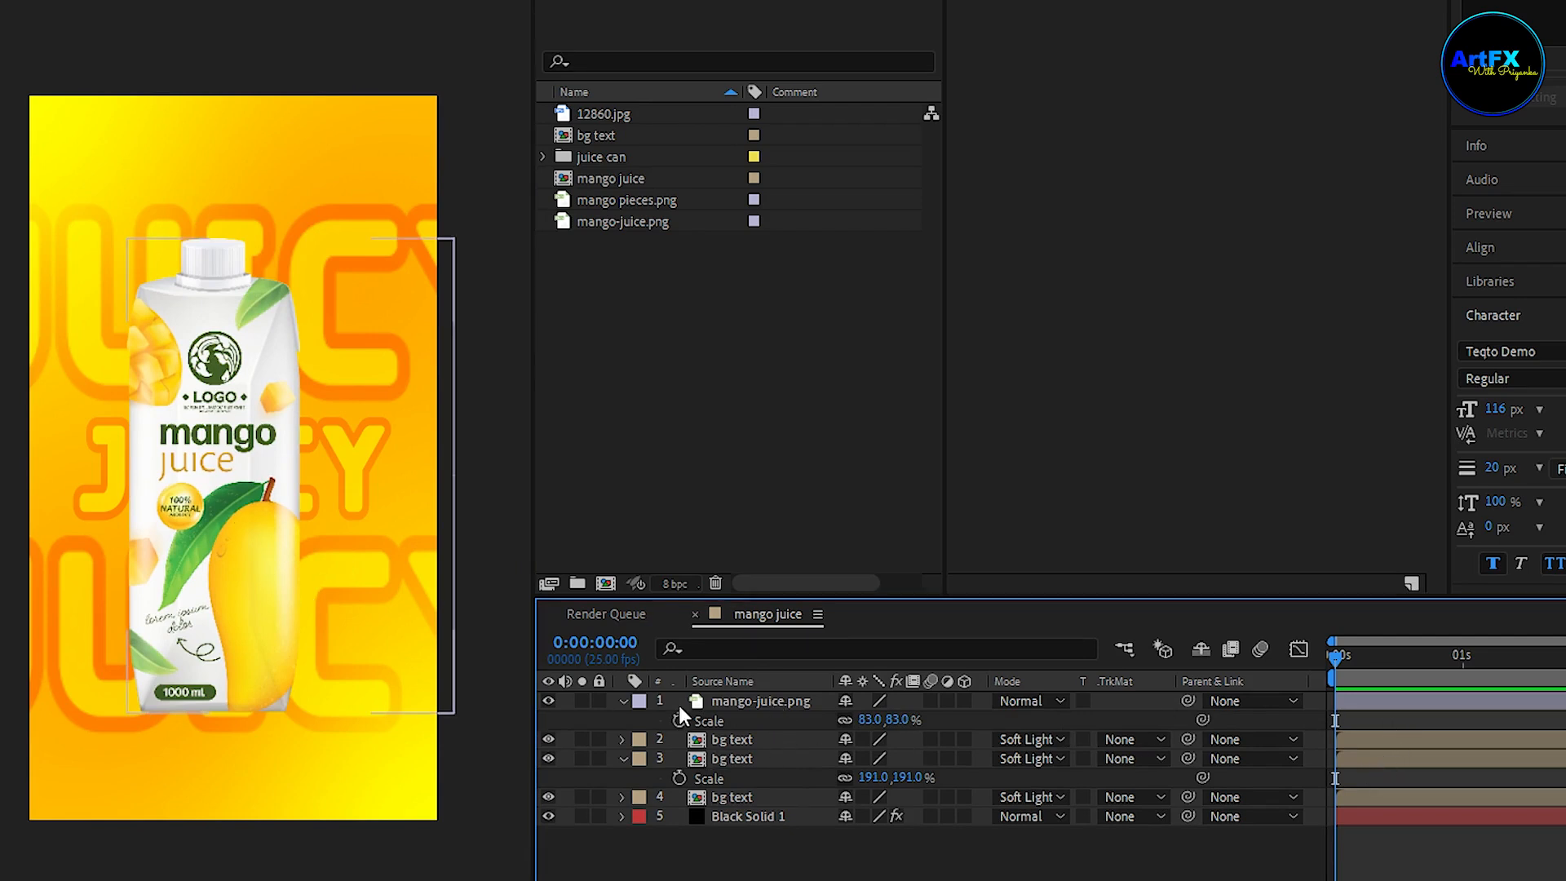
Pre-compose the mango-juice.png layer under the suggested composition name.
{"action": "right_click", "coordinate": [799, 699]}
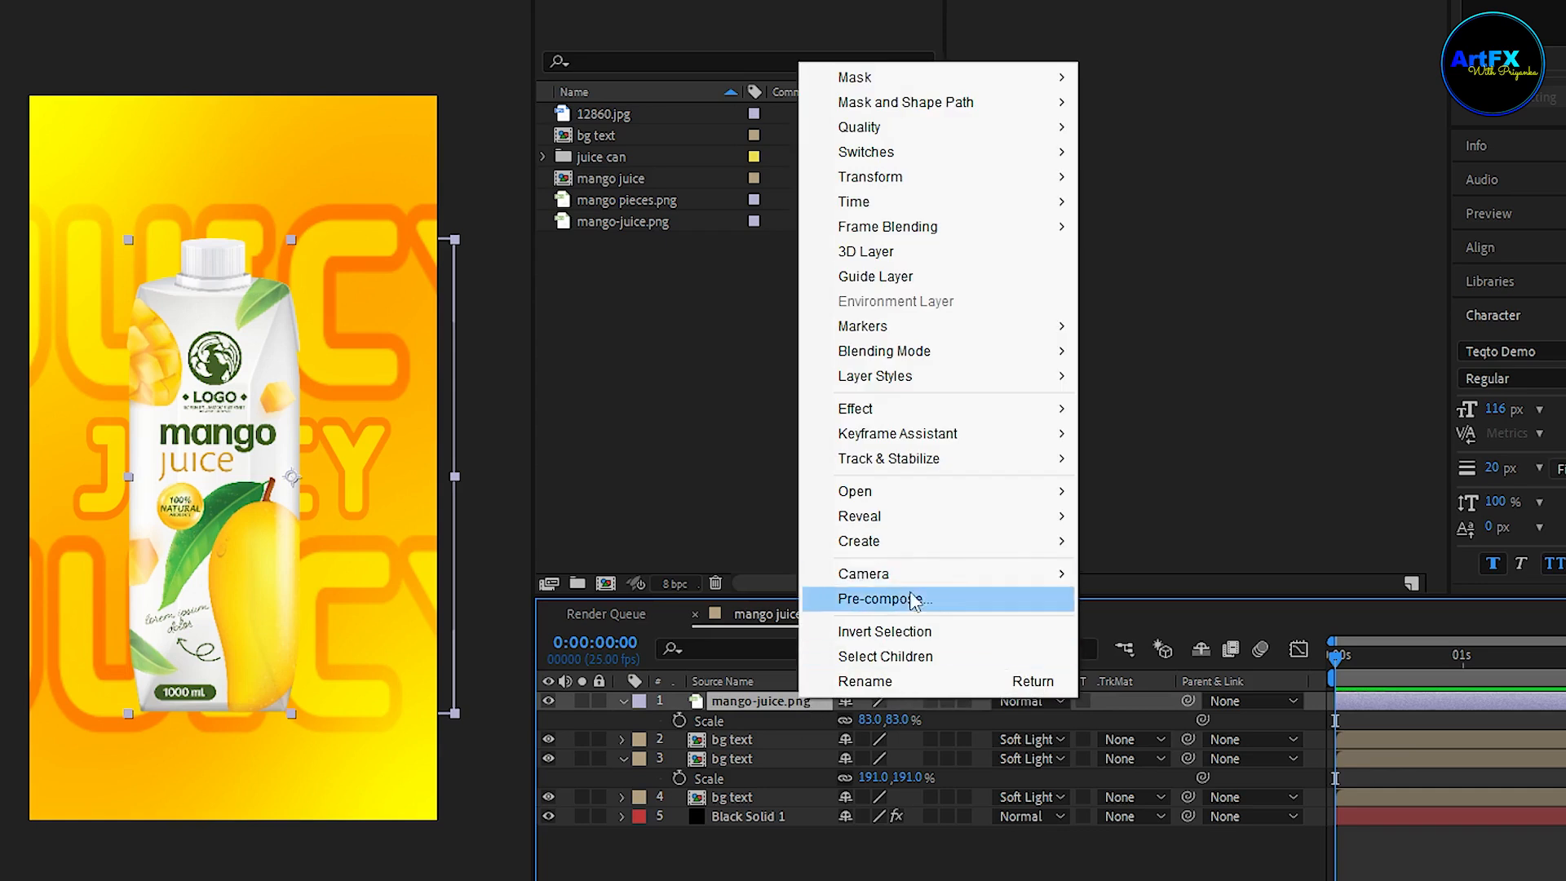
{"action": "left_click", "coordinate": [912, 600]}
{"action": "key", "text": "Return"}
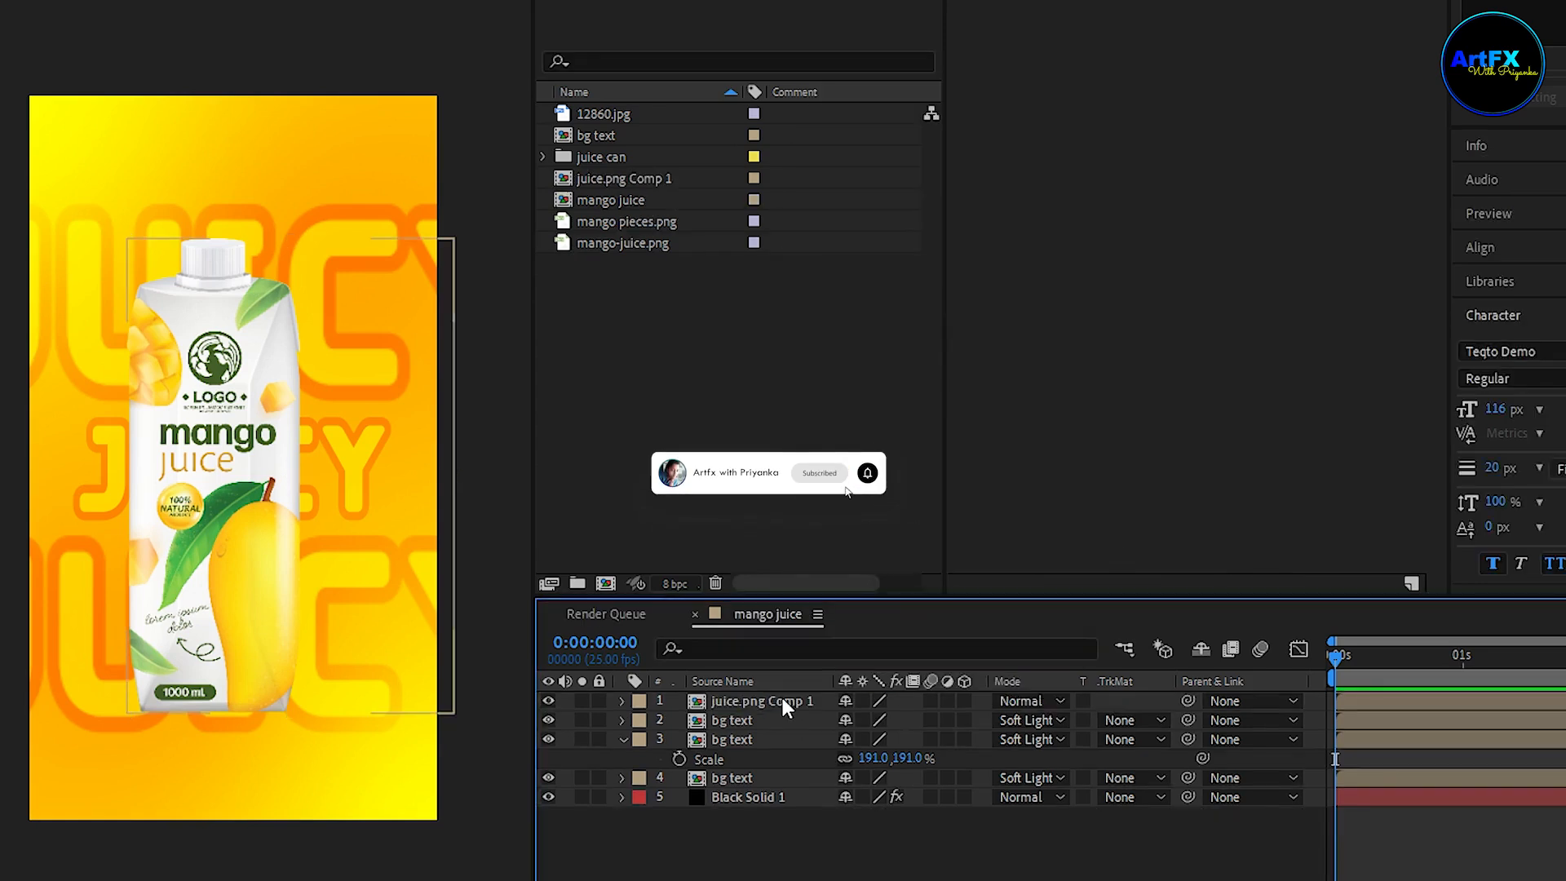
Open the juice.png Comp 1 composition and draw a closed black Pen tool shape over the right half of the carton.
{"action": "double_click", "coordinate": [783, 703]}
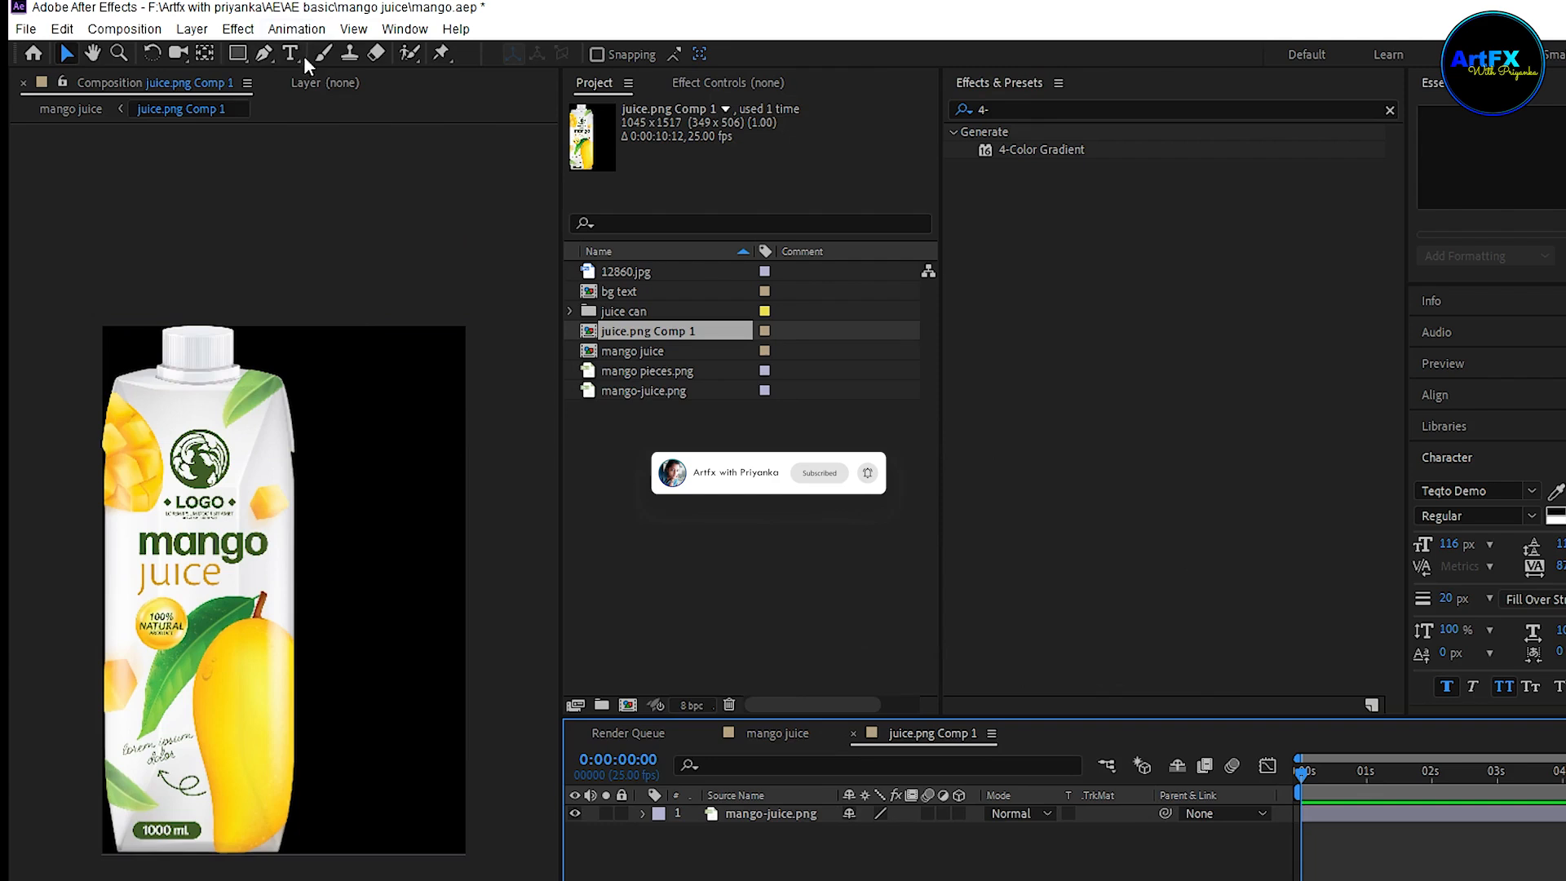
{"action": "left_click", "coordinate": [264, 54]}
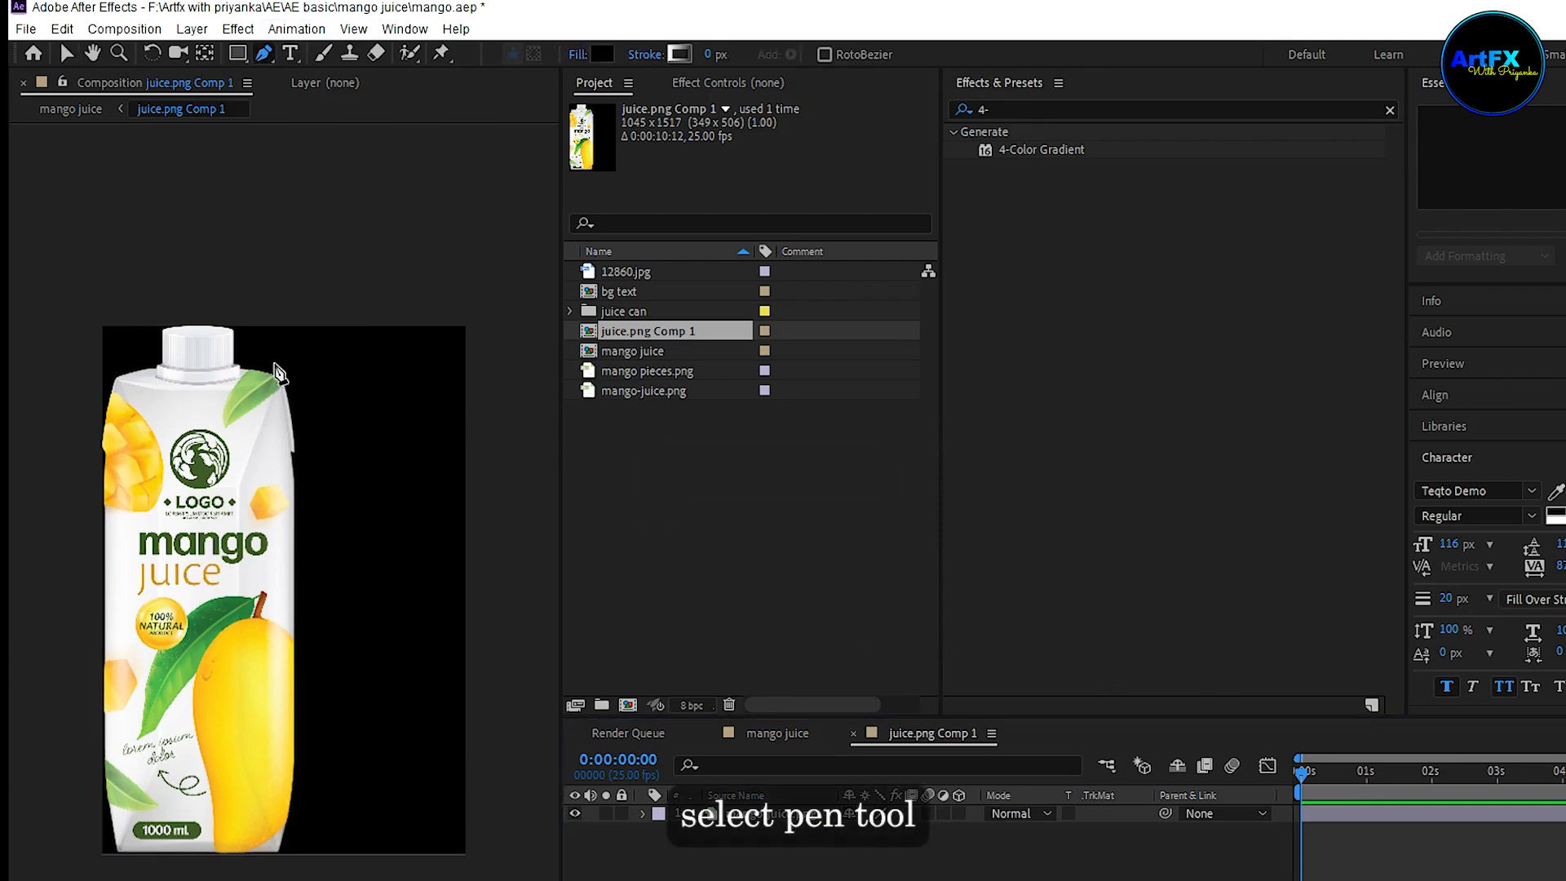
{"action": "left_click", "coordinate": [244, 369]}
{"action": "left_click", "coordinate": [193, 388]}
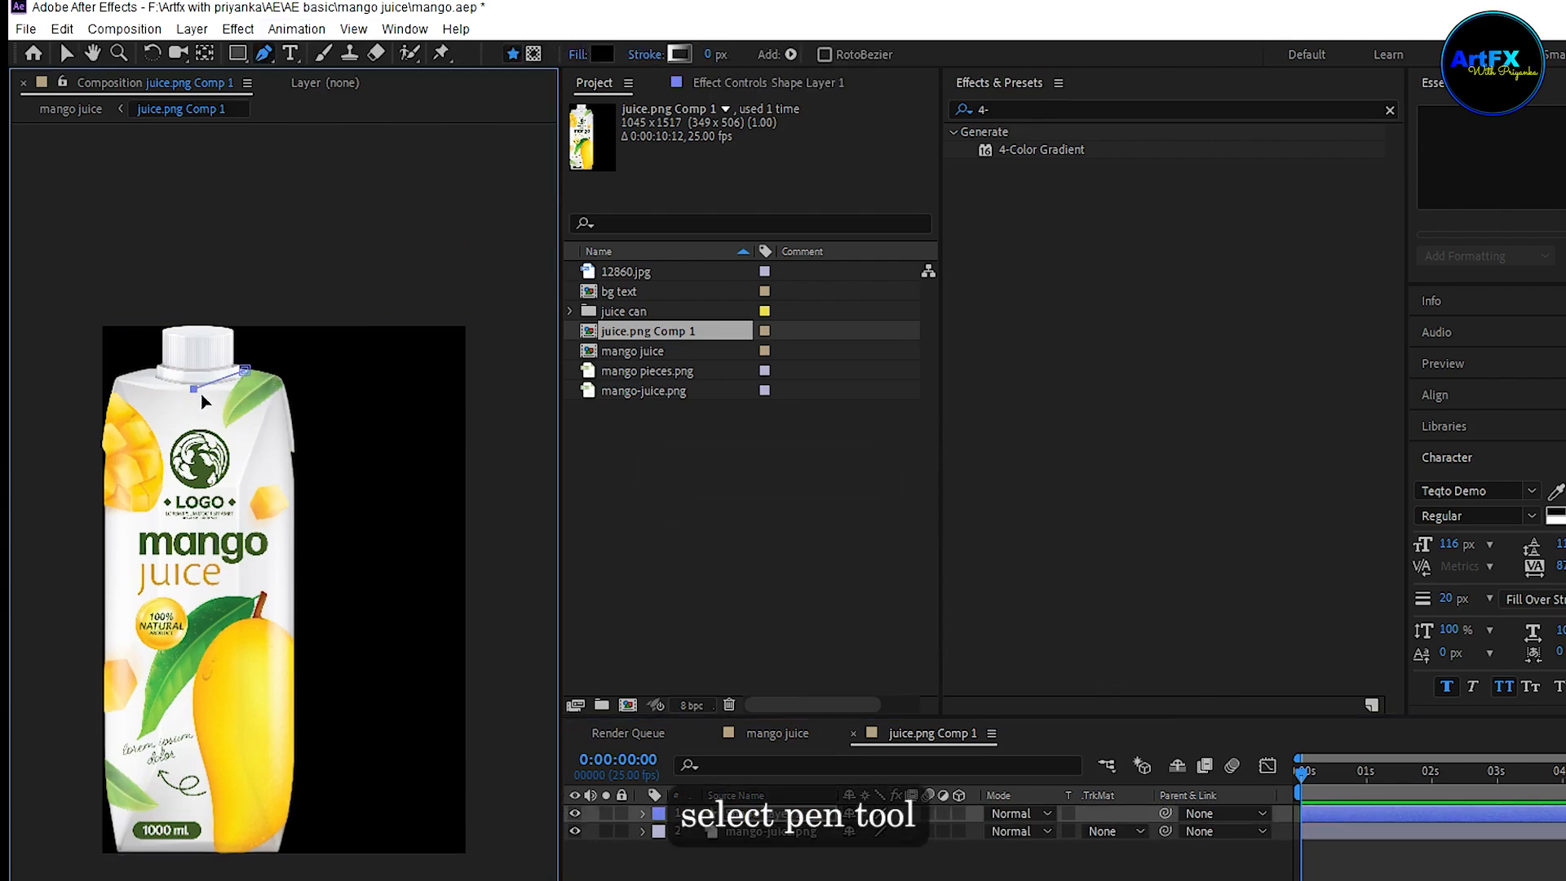
{"action": "left_click", "coordinate": [186, 849]}
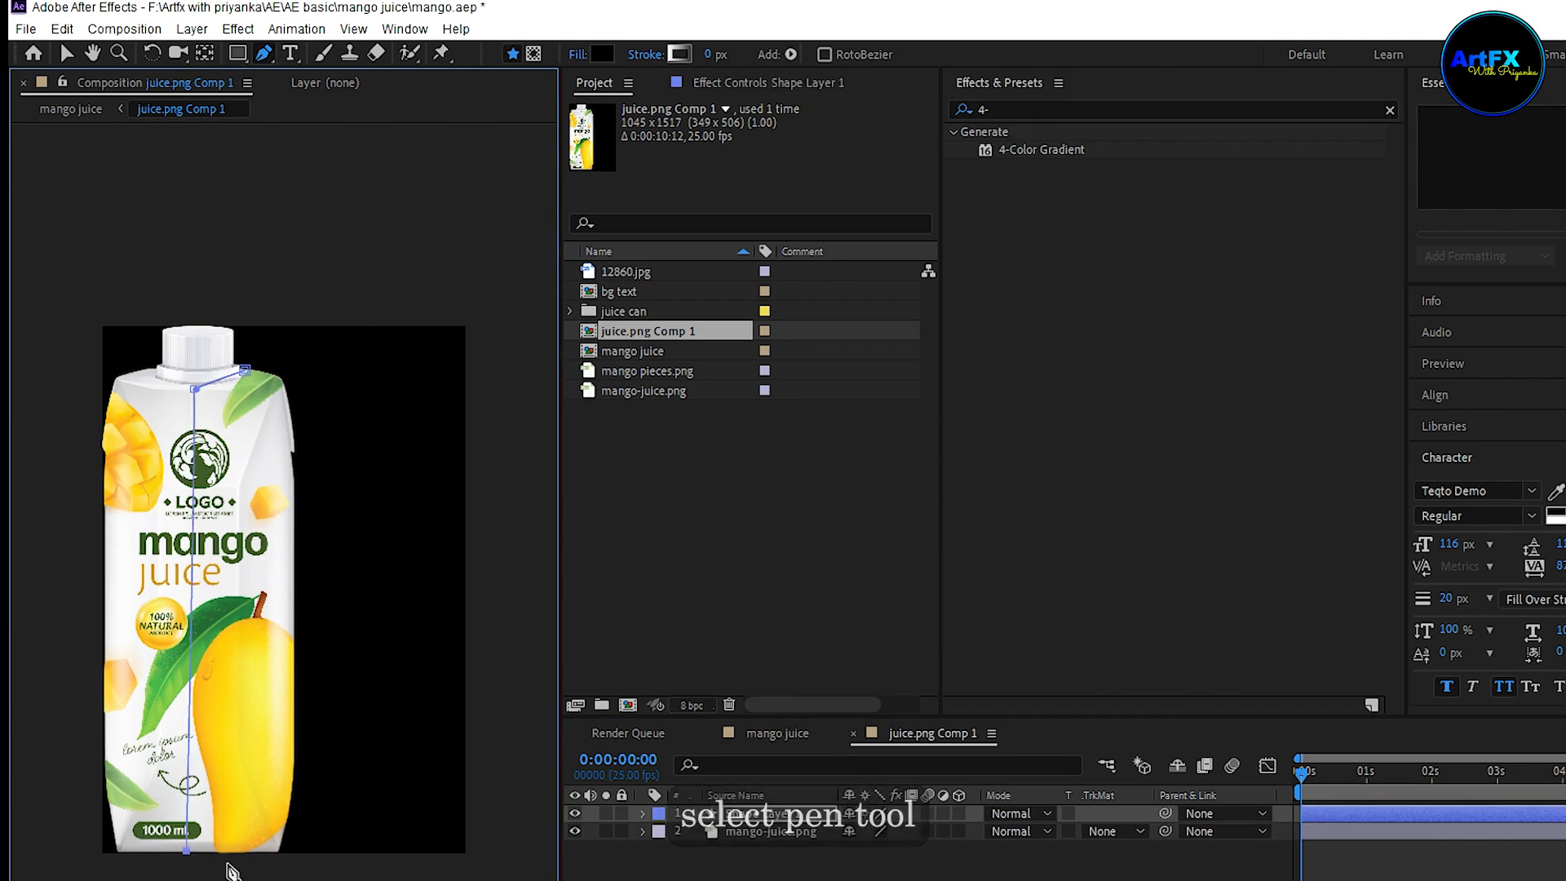
{"action": "left_click", "coordinate": [279, 852]}
{"action": "left_click", "coordinate": [285, 418]}
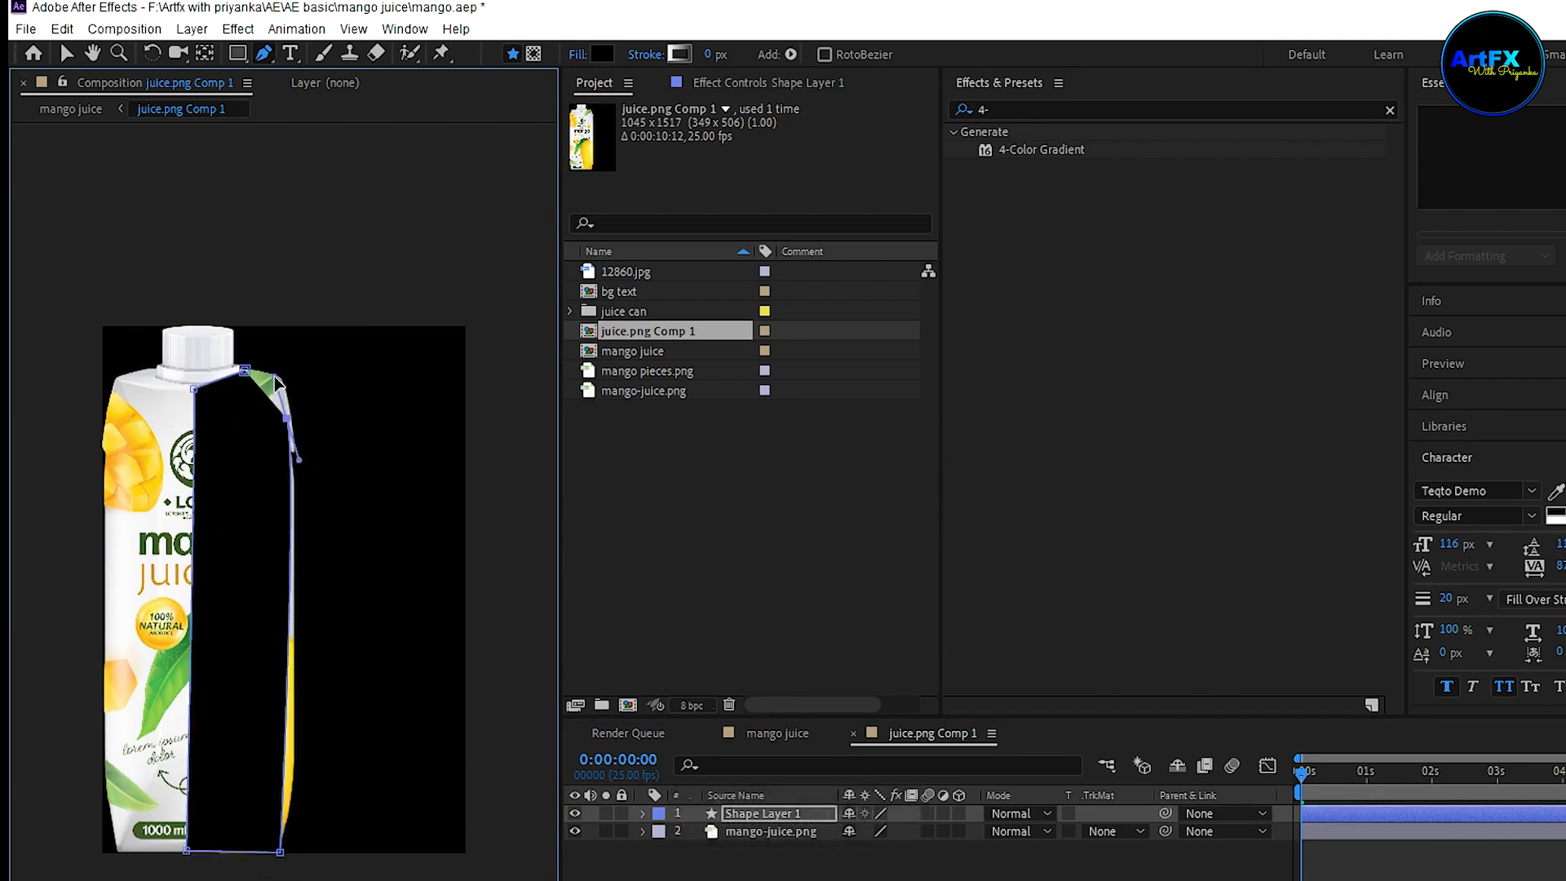
{"action": "left_click_drag", "start_coordinate": [245, 371], "coordinate": [290, 374]}
Apply Gaussian Blur to the black shape layer and set its Blurriness to 72.5.
{"action": "left_click", "coordinate": [961, 114]}
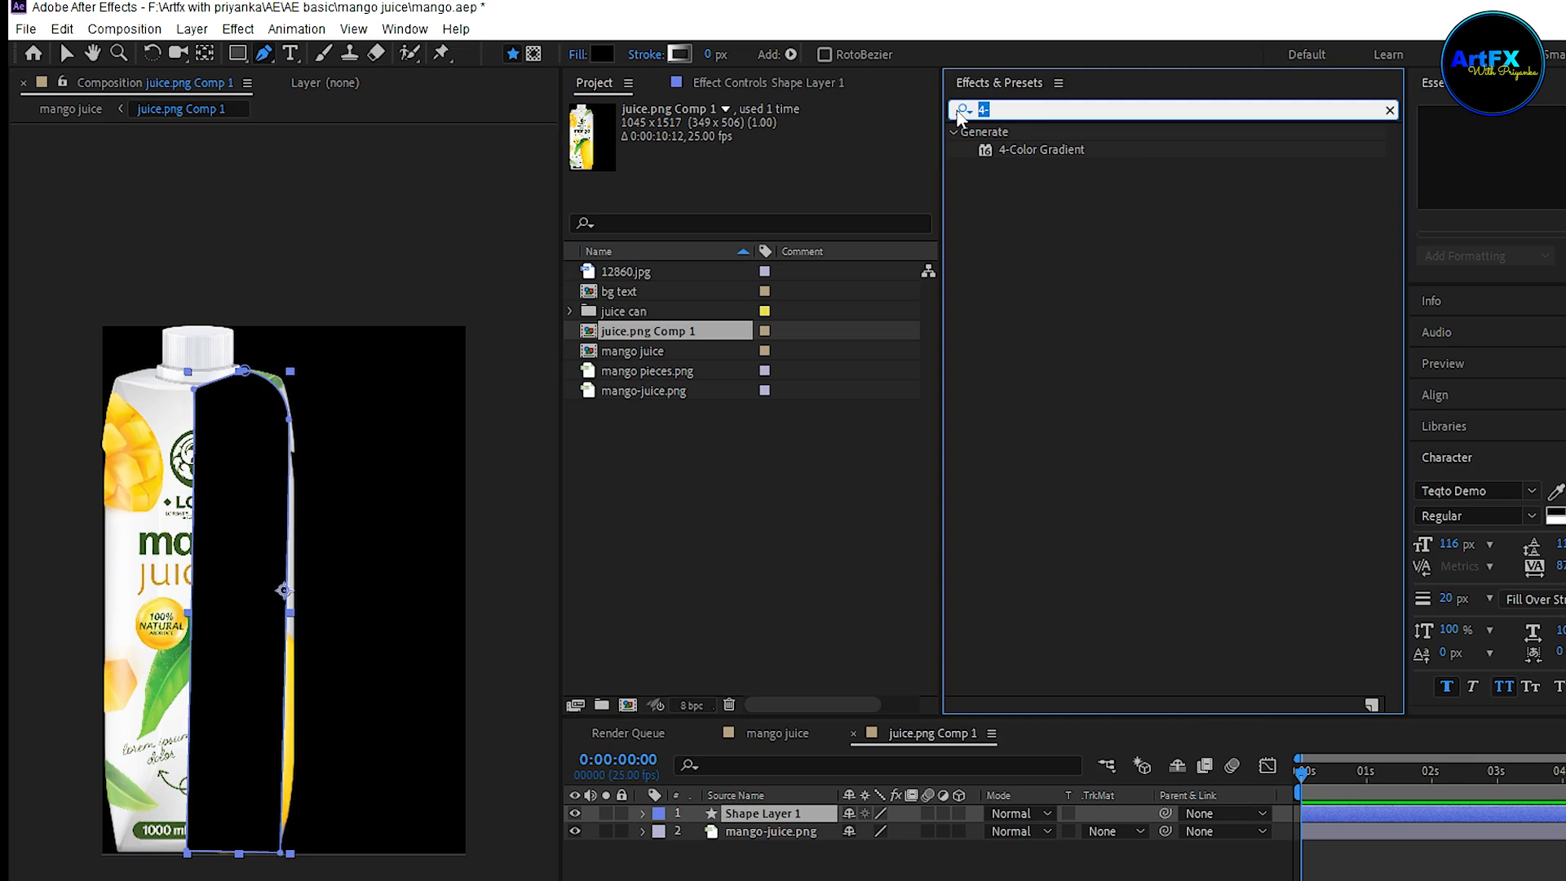
{"action": "type", "text": "gau"}
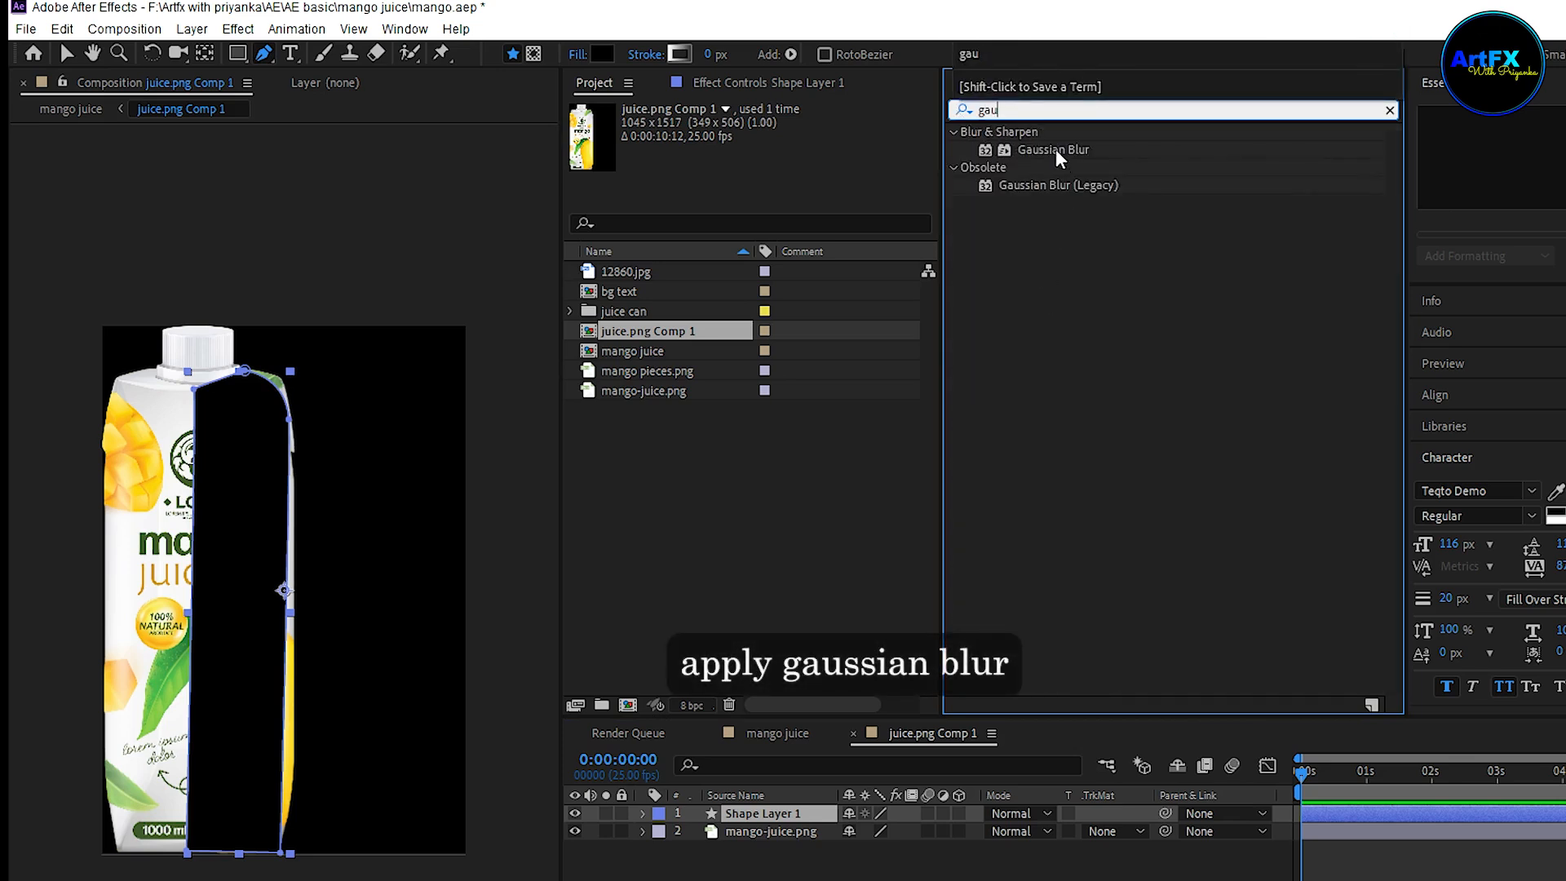
{"action": "left_click_drag", "start_coordinate": [1053, 150], "coordinate": [788, 809]}
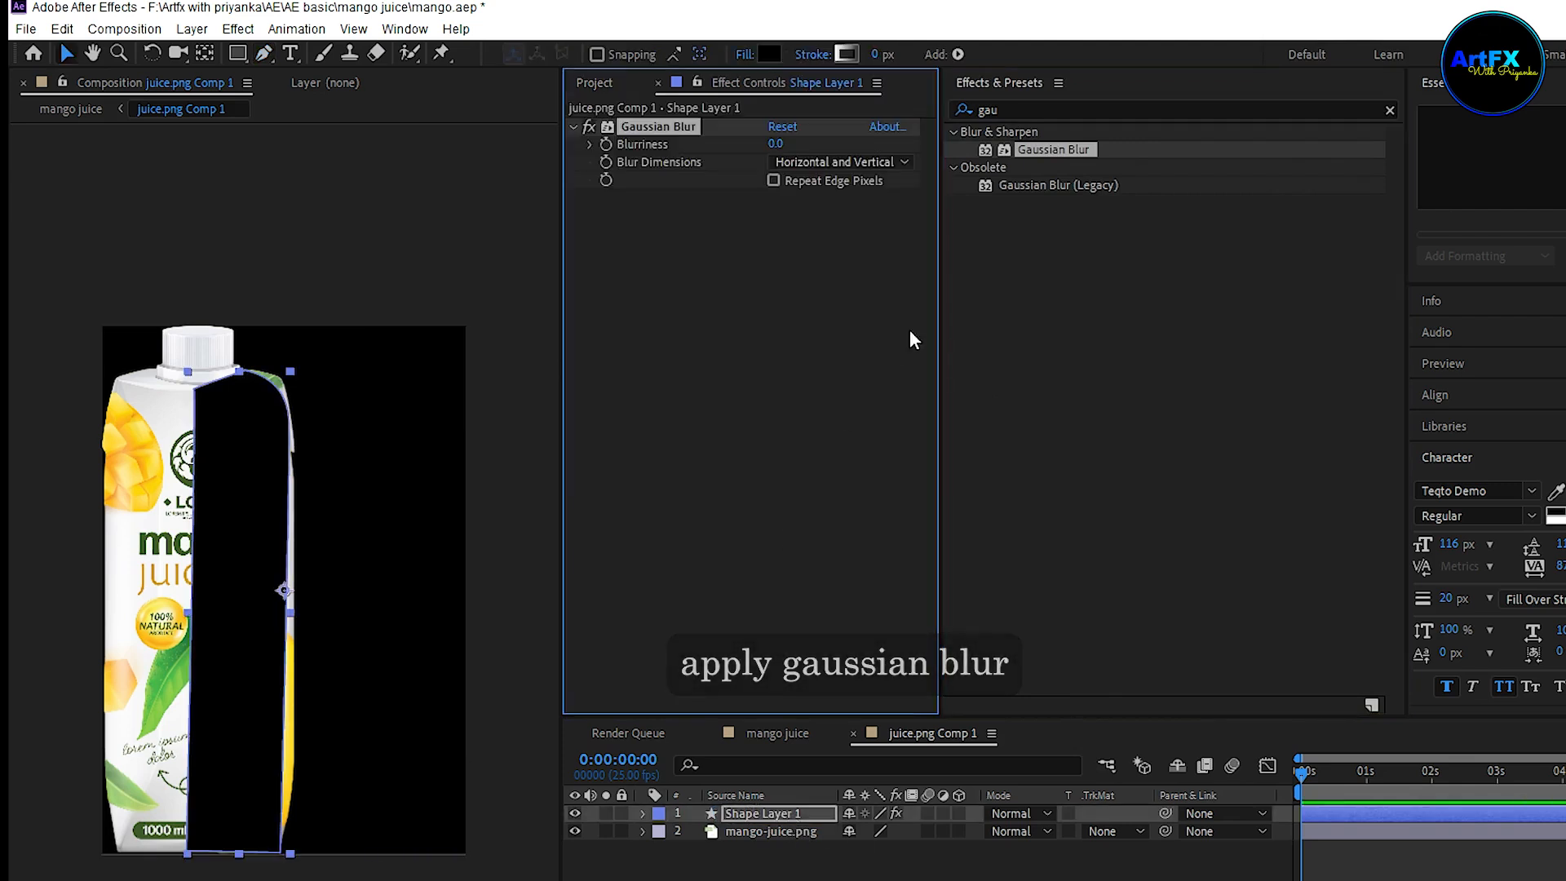
{"action": "left_click_drag", "start_coordinate": [773, 146], "coordinate": [832, 143]}
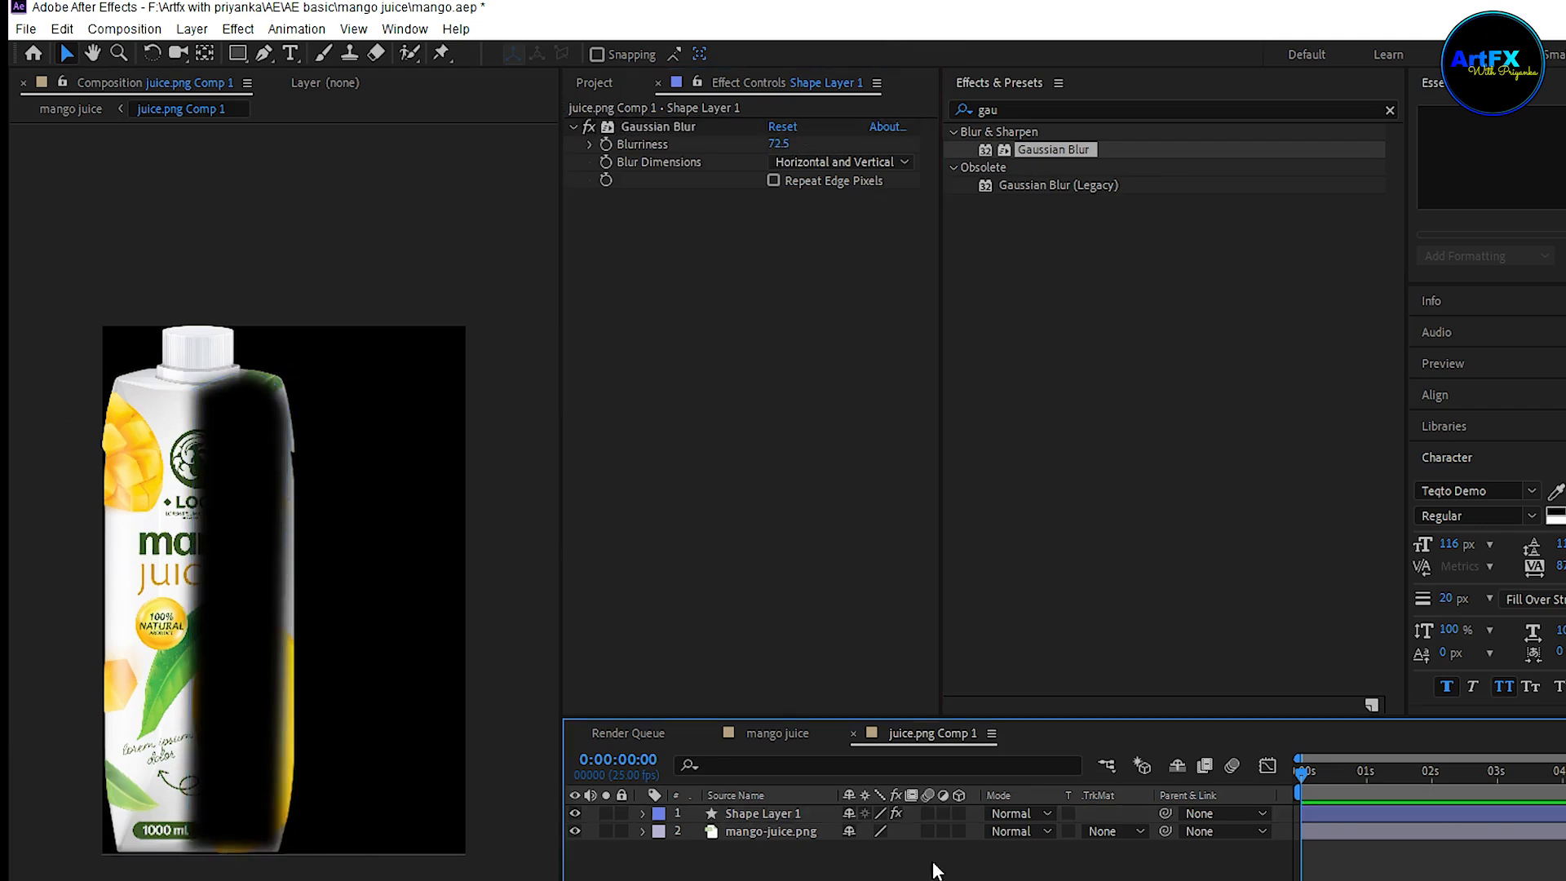
Set the blurred shape layer's blending mode to Soft Light and toggle its visibility to compare the shading.
{"action": "left_click", "coordinate": [1018, 814]}
{"action": "left_click", "coordinate": [1132, 526]}
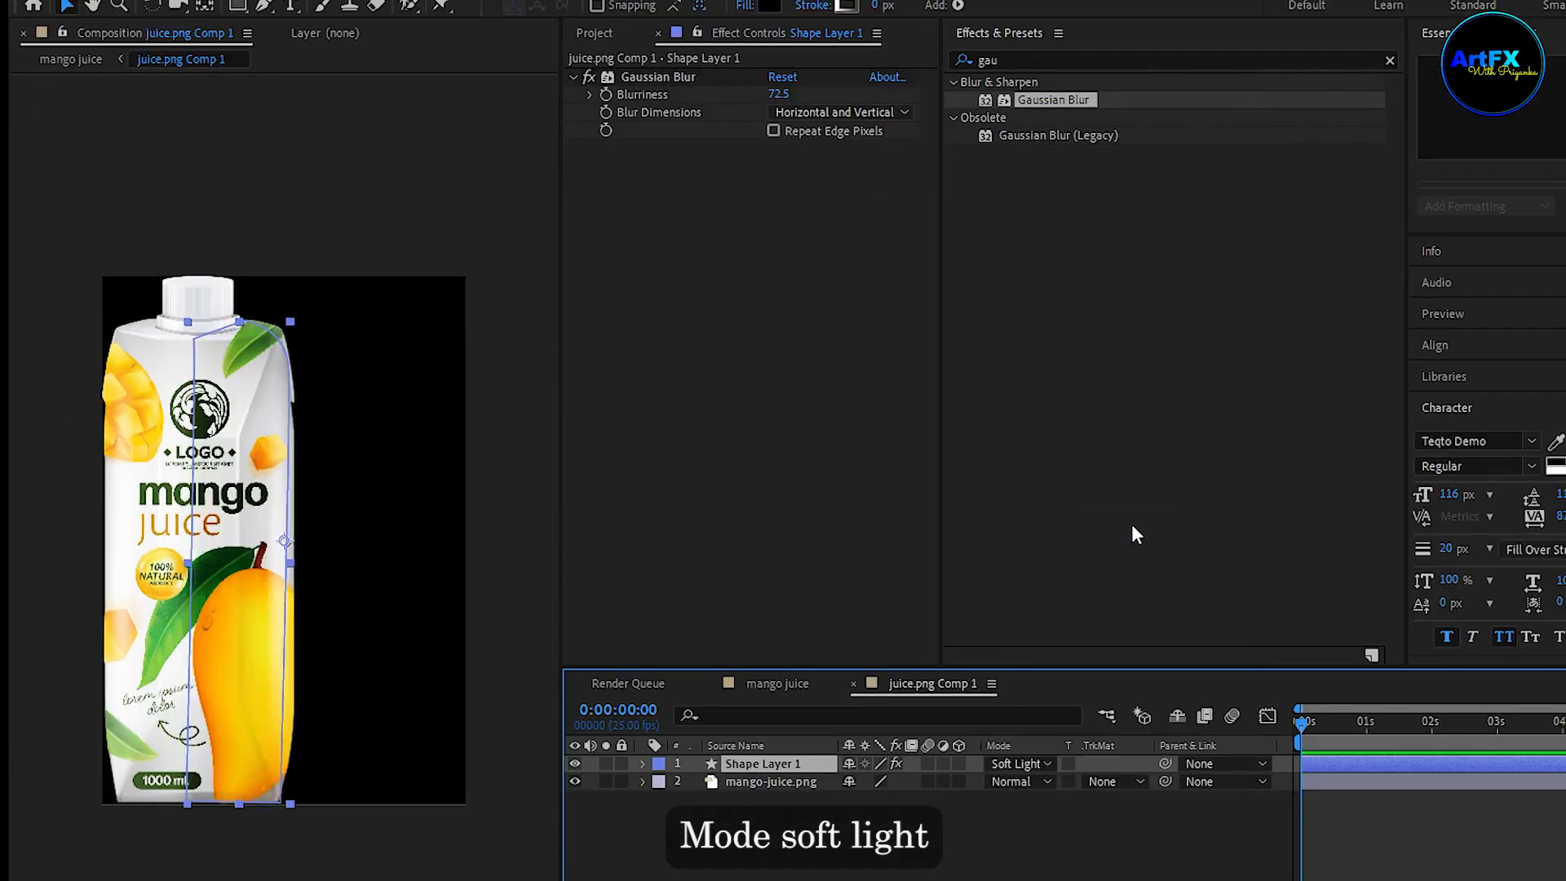
{"action": "left_click", "coordinate": [574, 762]}
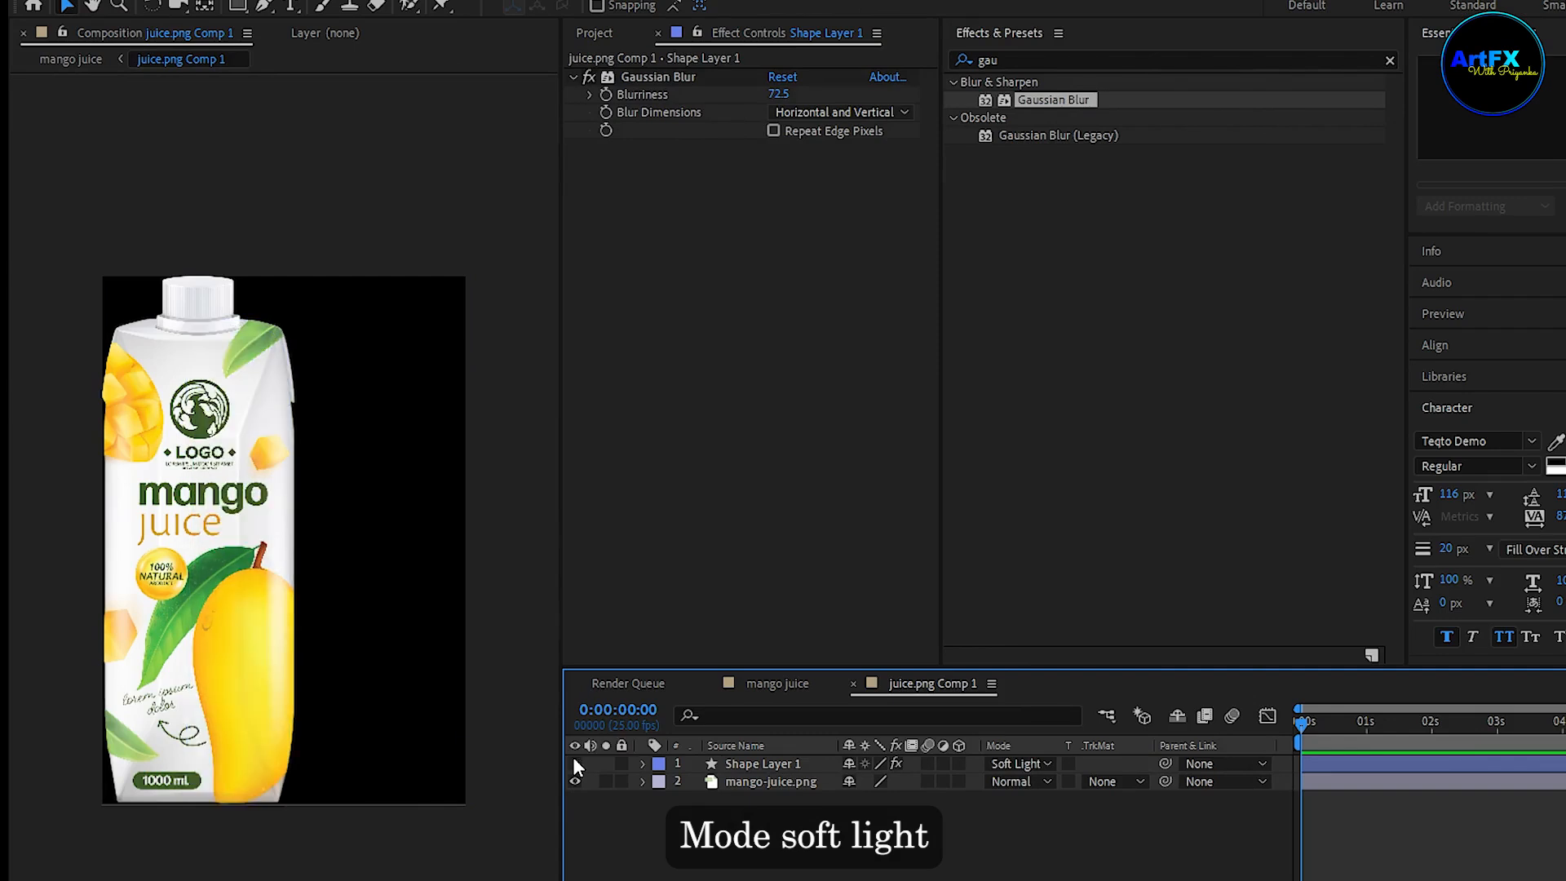
{"action": "left_click", "coordinate": [574, 762]}
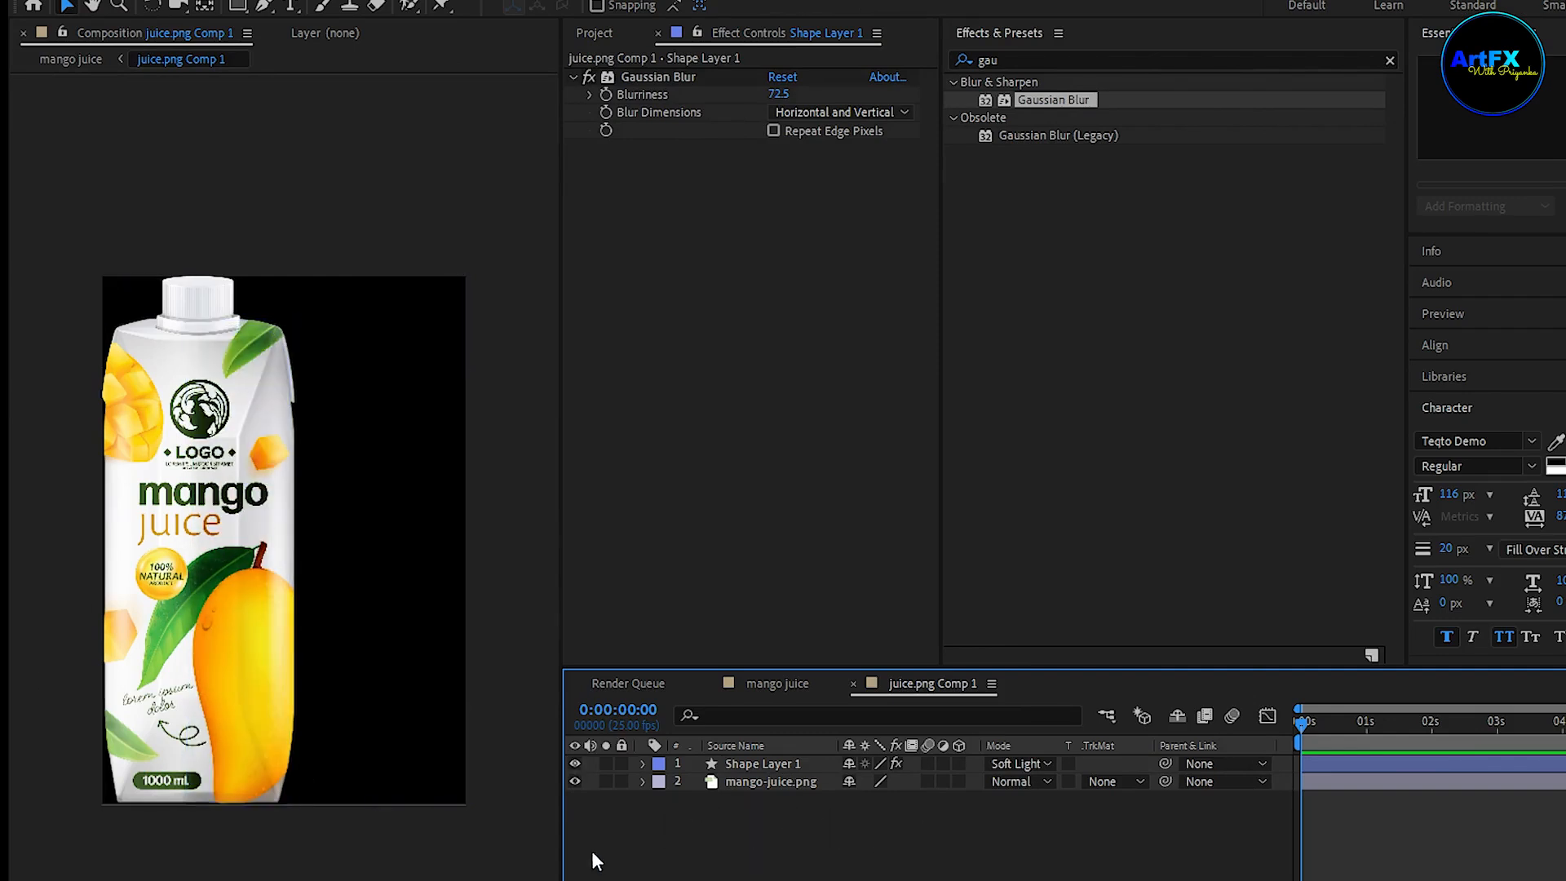
In the mango juice composition, move the juice.png Comp 1 layer's anchor point to its lower-left corner with the Pan Behind tool.
{"action": "left_click", "coordinate": [781, 683]}
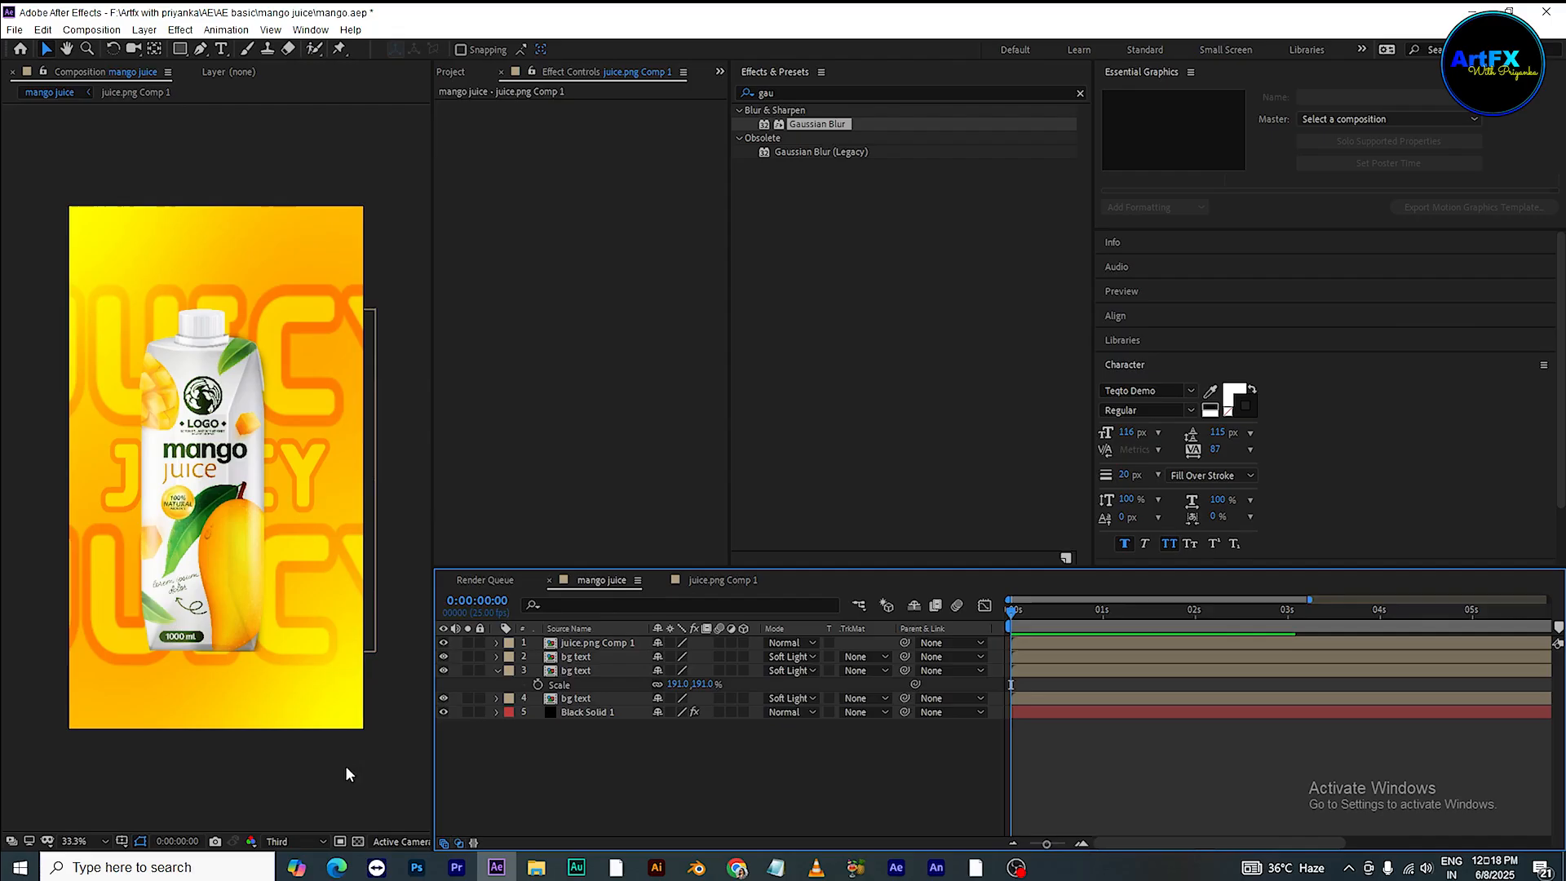
{"action": "left_click", "coordinate": [596, 644]}
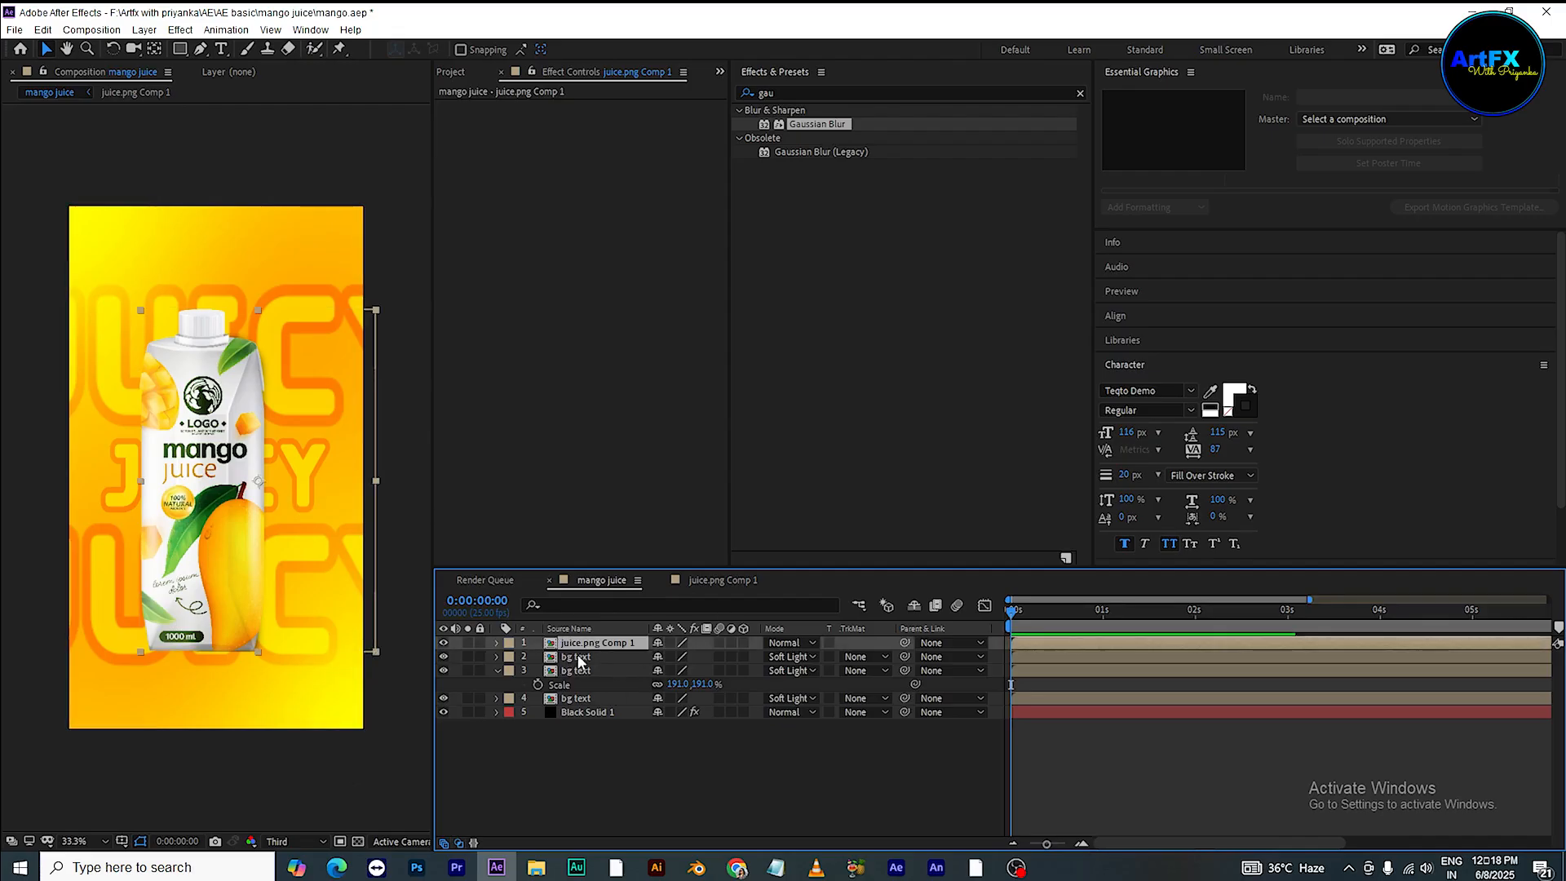
{"action": "left_click", "coordinate": [155, 48]}
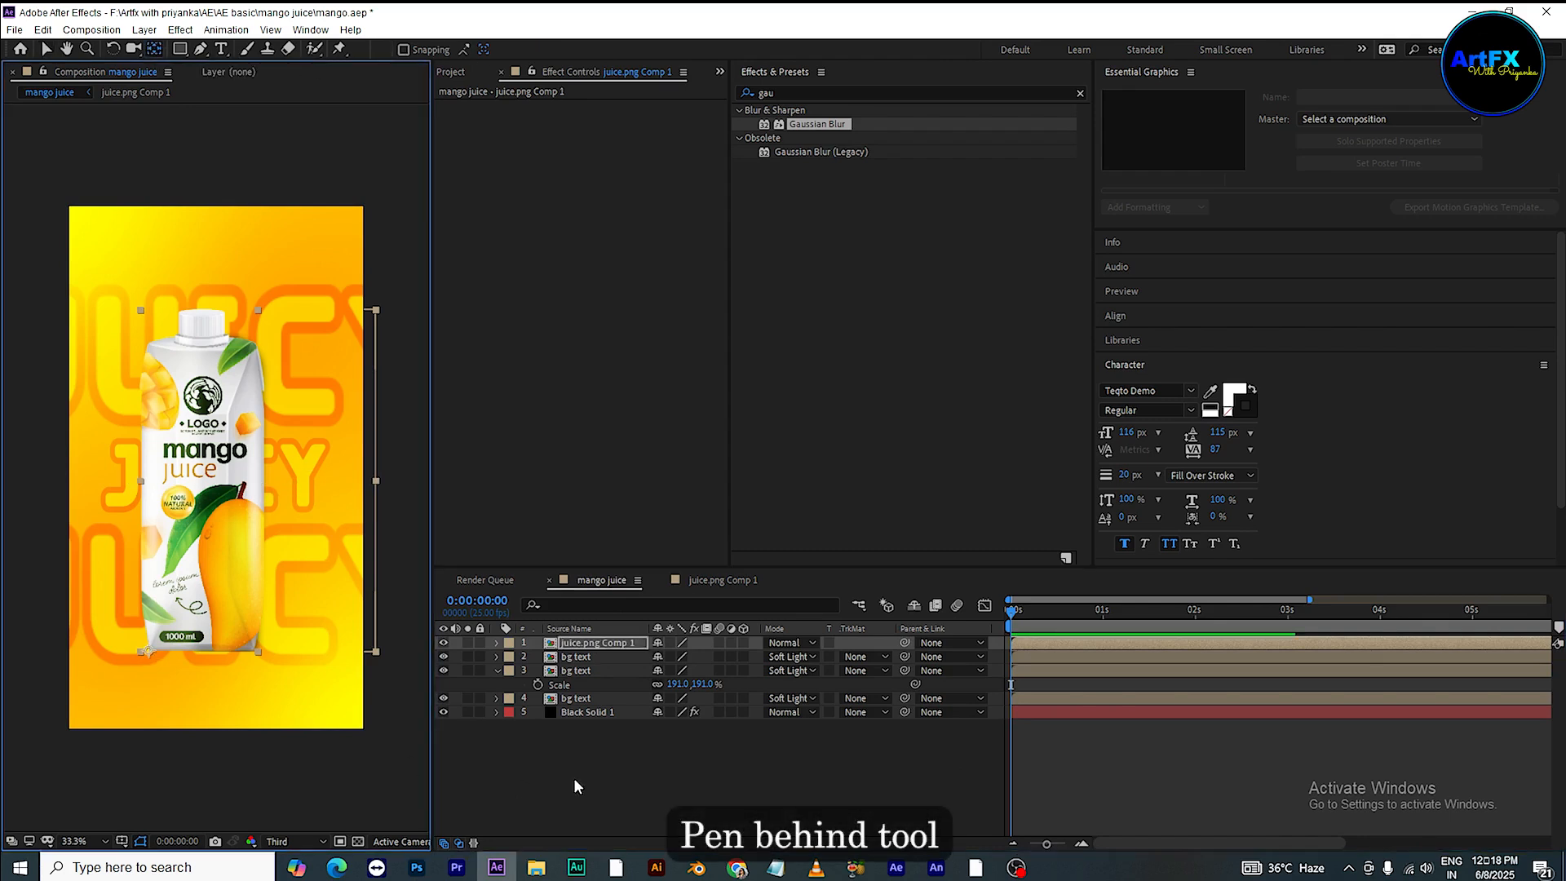
Rotate the carton layer to 23°, scale it to 88% and shift it toward the frame's left edge.
{"action": "key", "text": "r"}
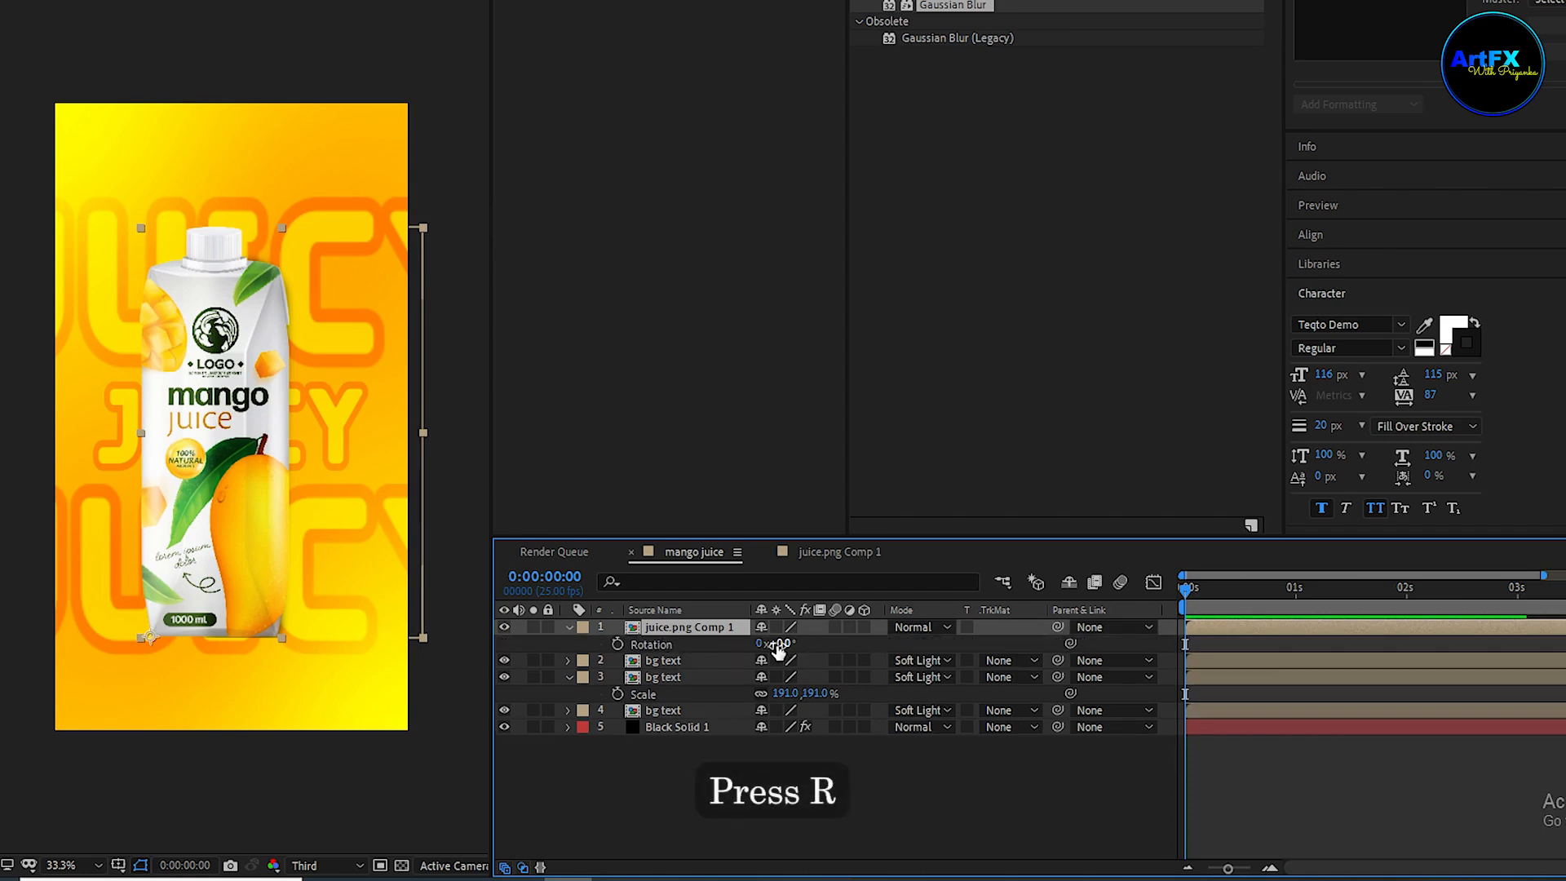
{"action": "left_click_drag", "start_coordinate": [779, 648], "coordinate": [792, 649]}
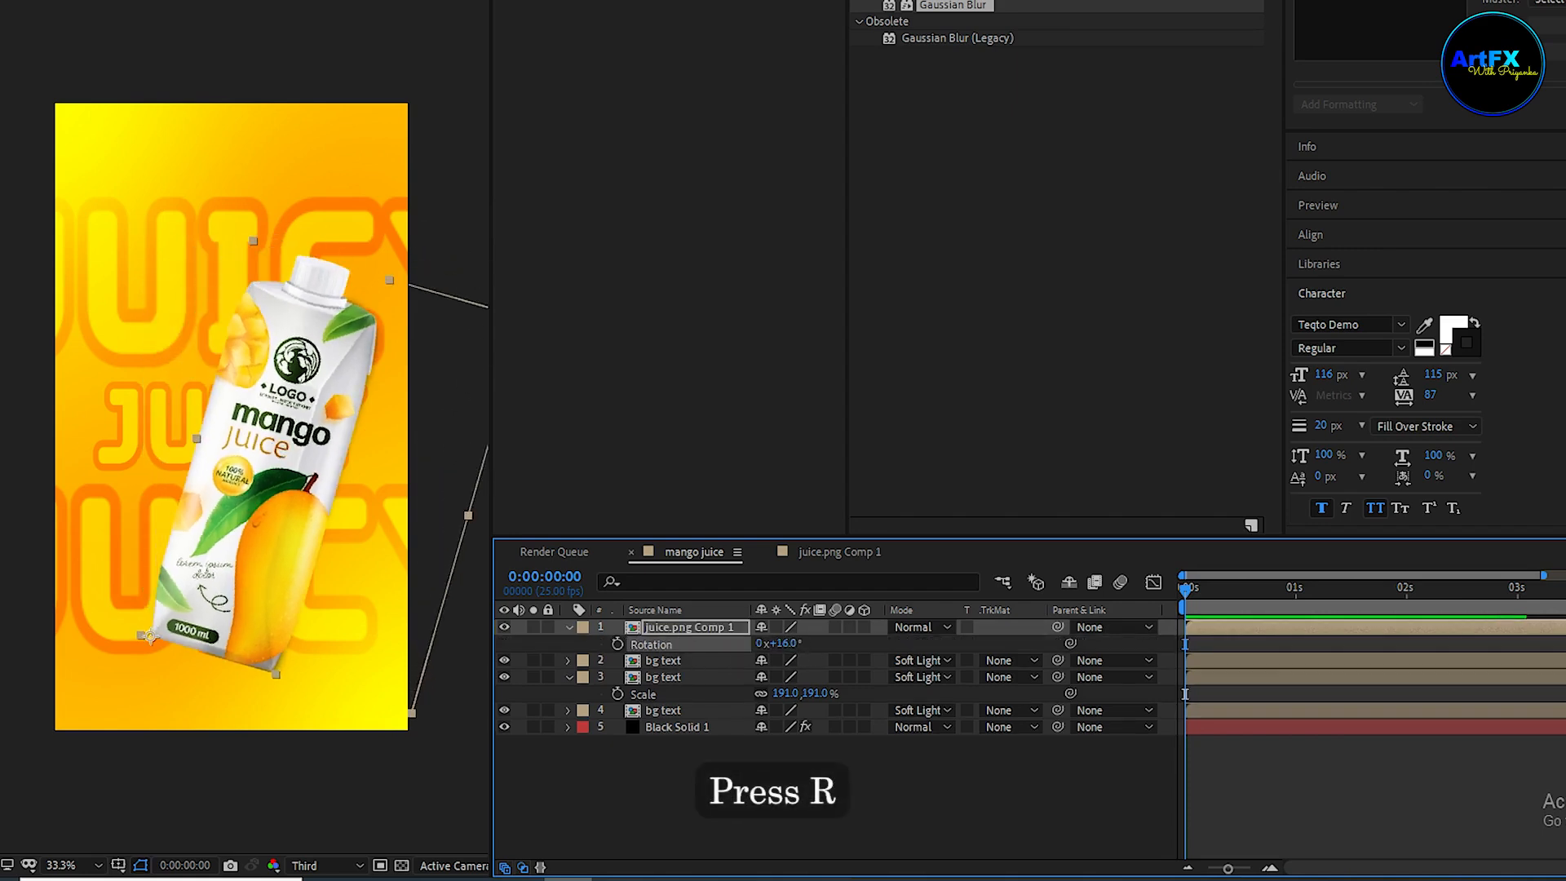
{"action": "left_click_drag", "start_coordinate": [277, 522], "coordinate": [155, 494]}
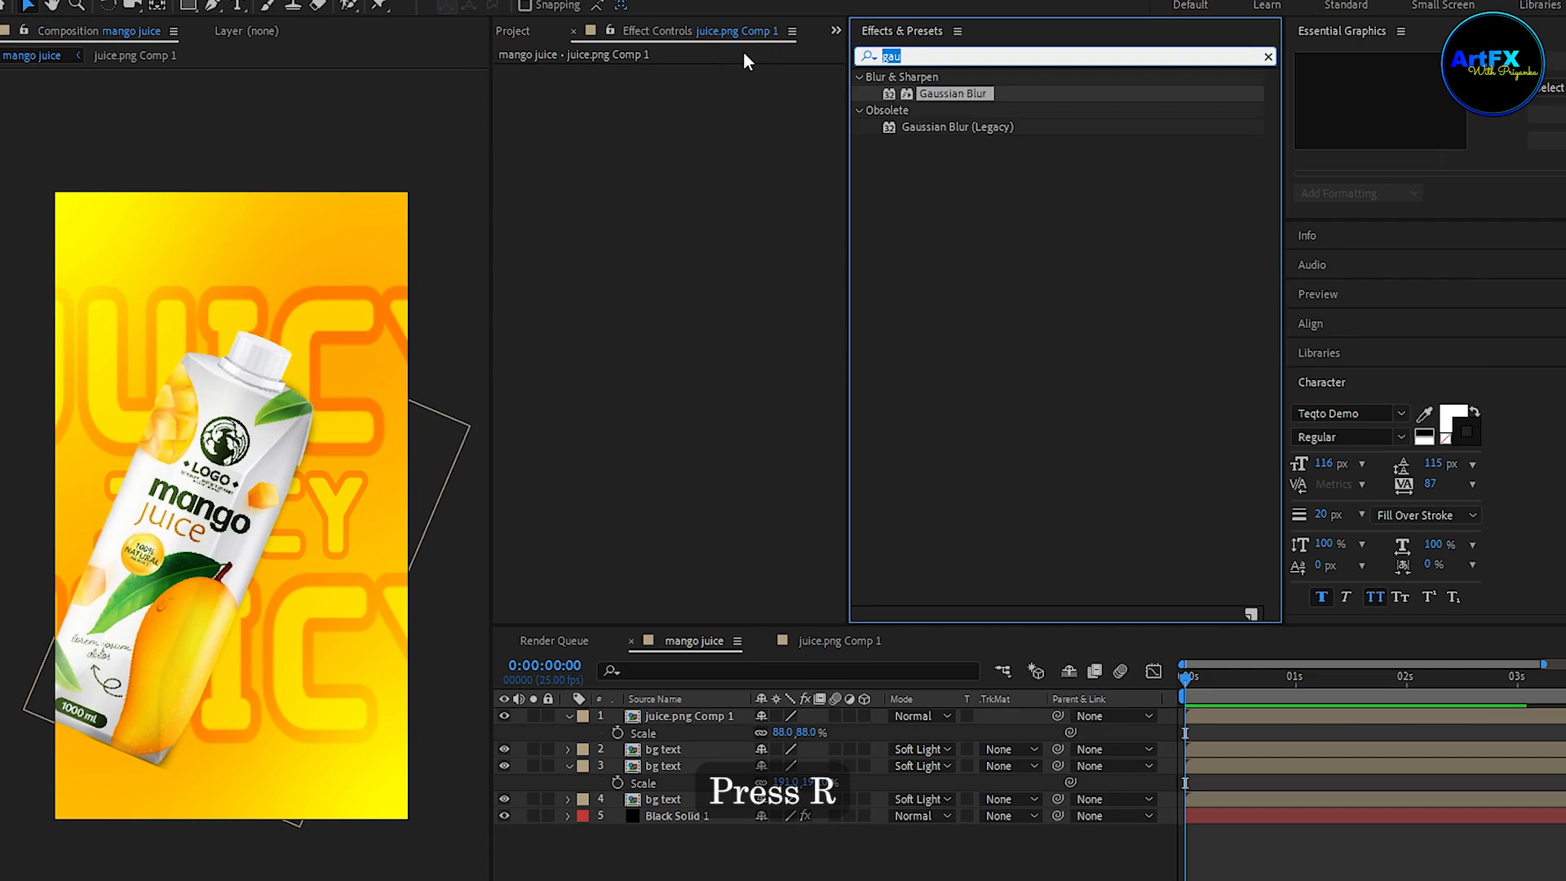
Apply a Drop Shadow effect to the carton layer with Distance 29 and Softness 44.
{"action": "type", "text": "drop"}
{"action": "left_click_drag", "start_coordinate": [953, 276], "coordinate": [667, 721]}
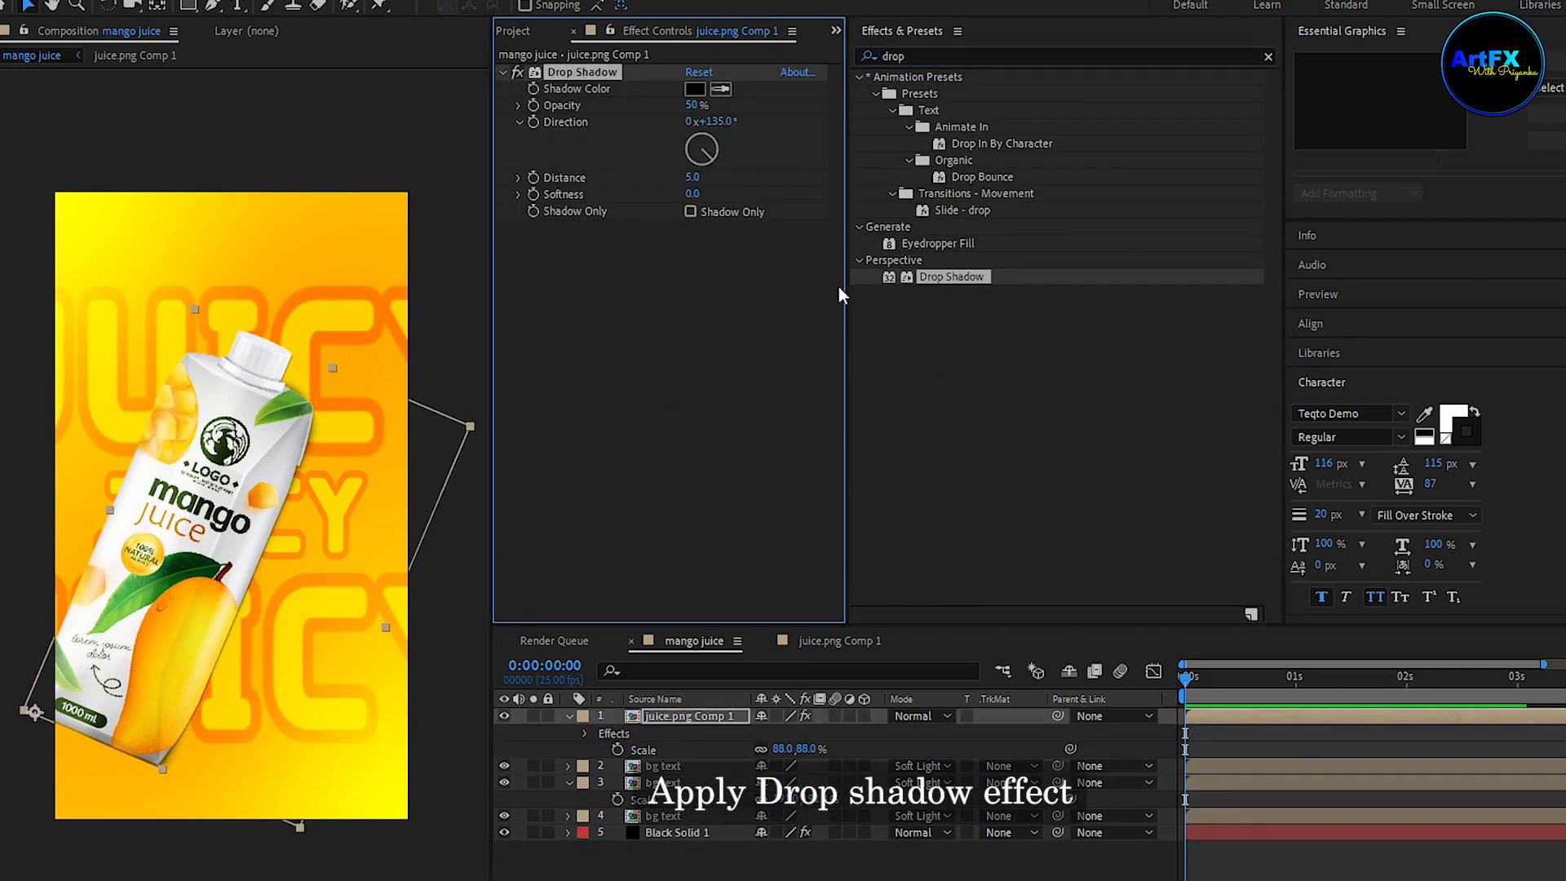
{"action": "left_click_drag", "start_coordinate": [693, 177], "coordinate": [747, 205]}
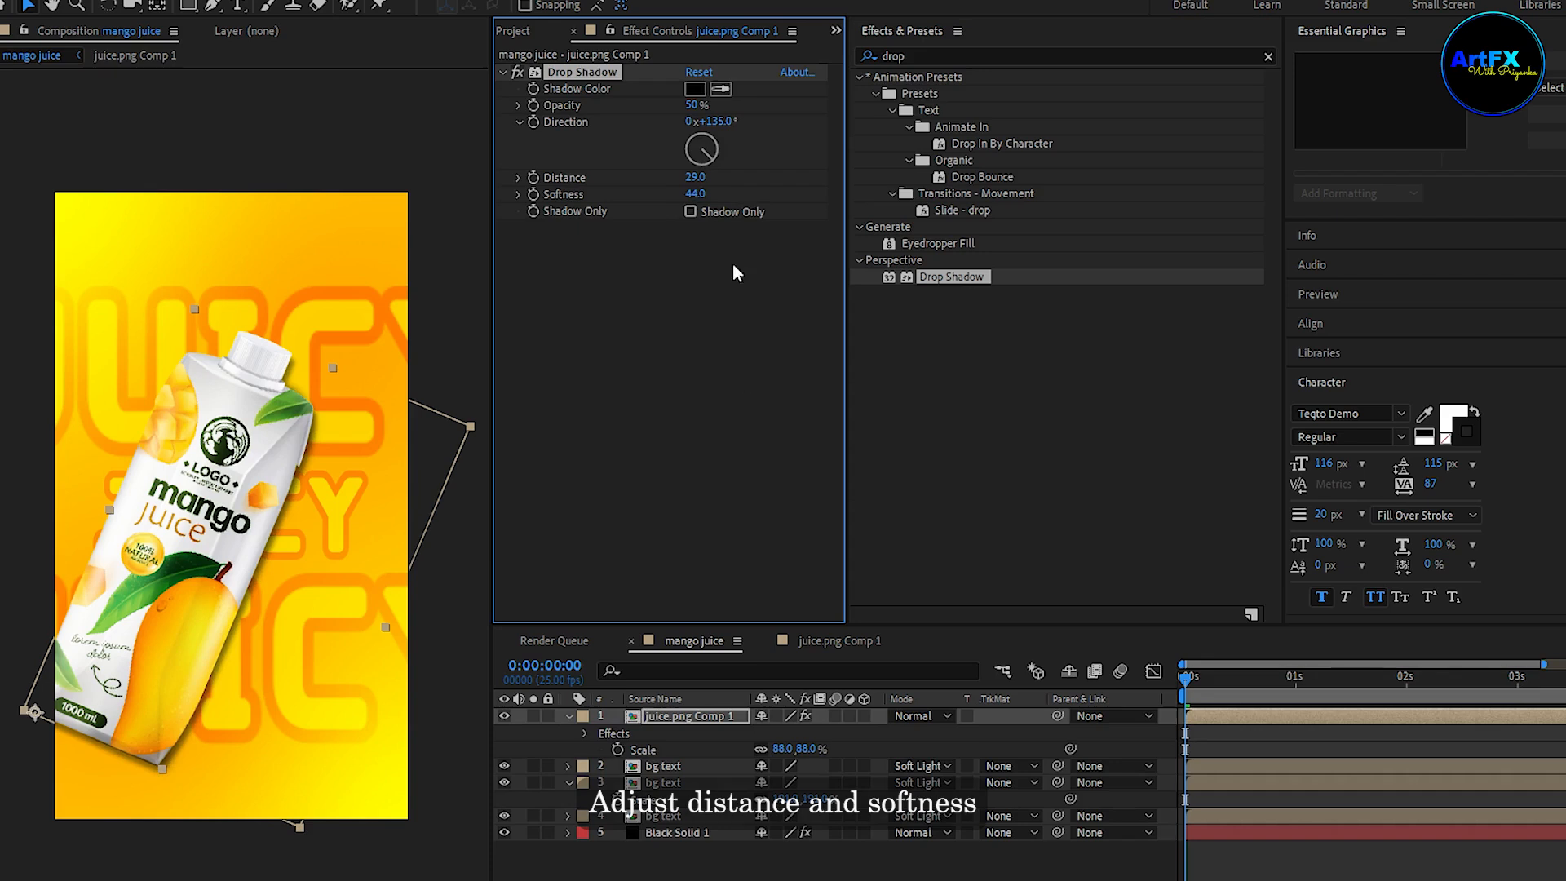
{"action": "left_click", "coordinate": [681, 860]}
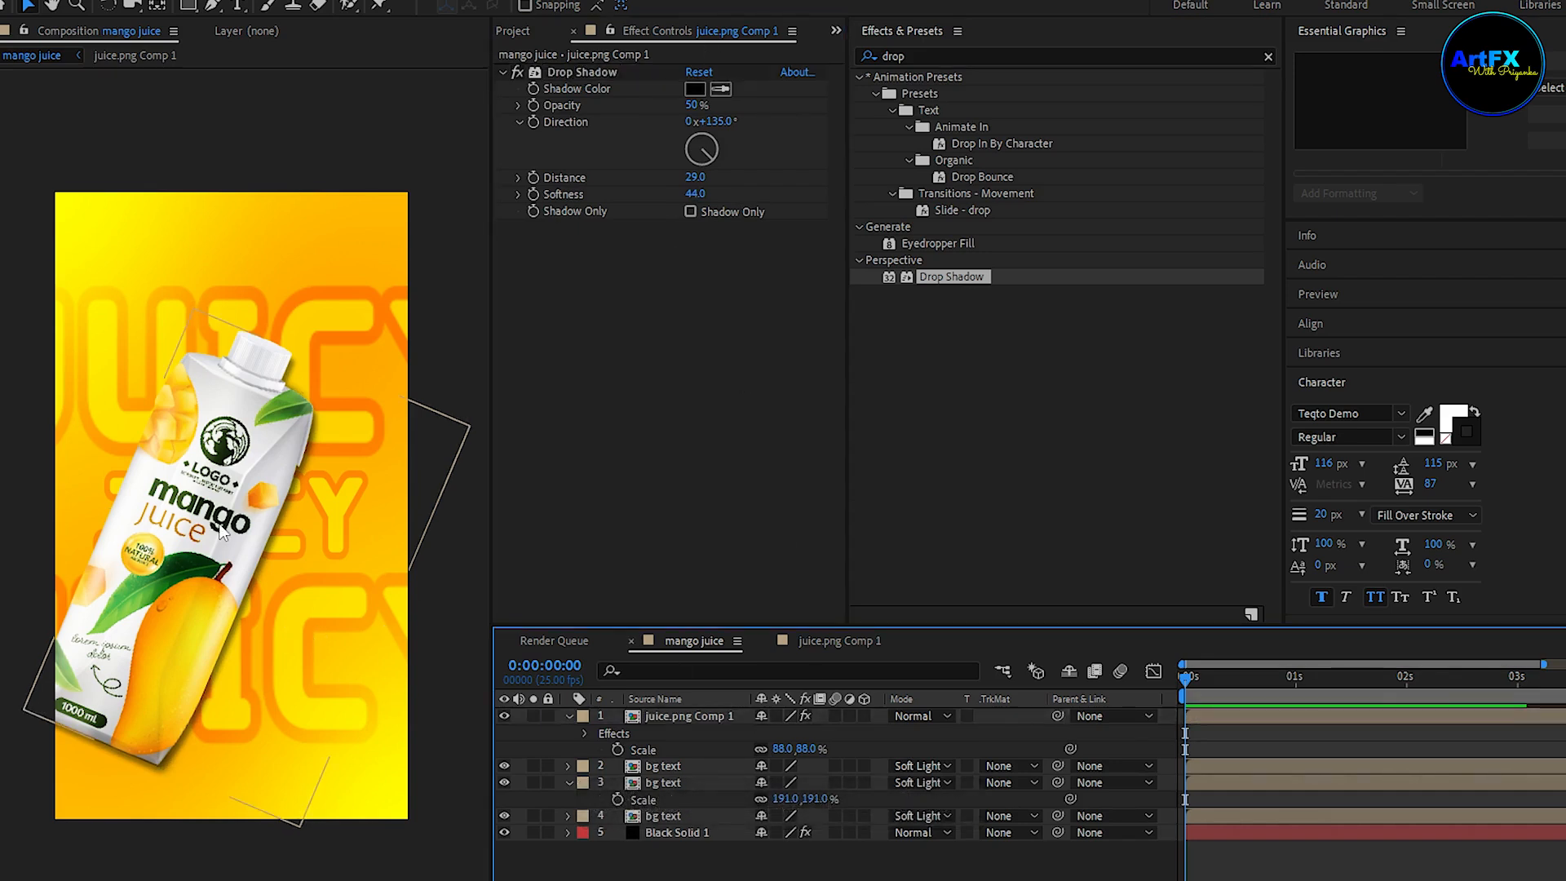
Reveal the carton layer's Position and Rotation and add a keyframe for both at 0:00:00:00.
{"action": "left_click", "coordinate": [680, 720]}
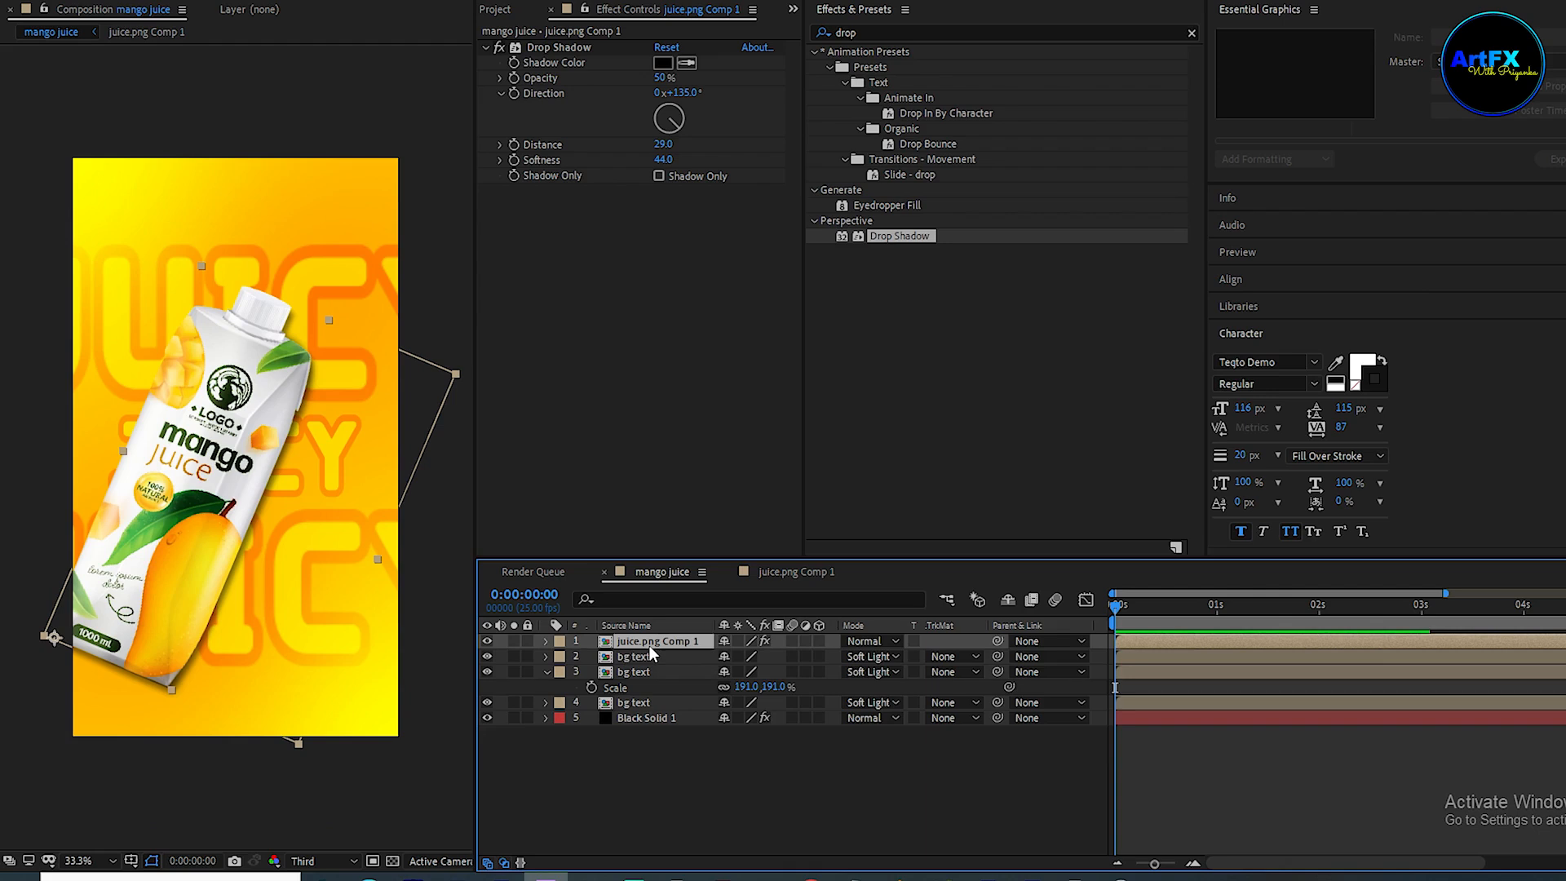
{"action": "key", "text": "p"}
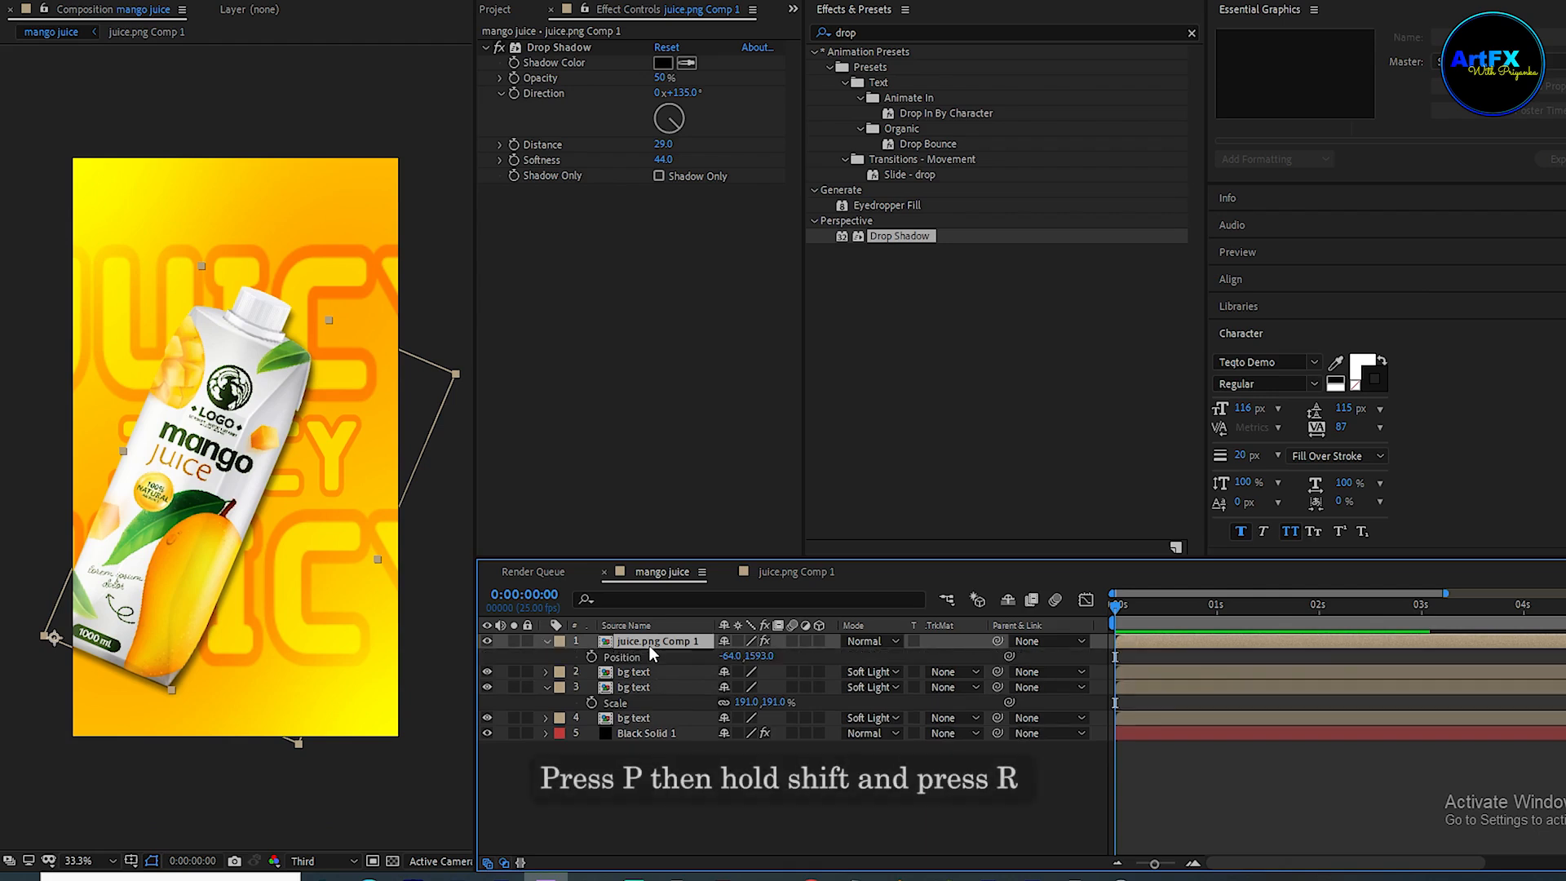
{"action": "key", "text": "shift+r"}
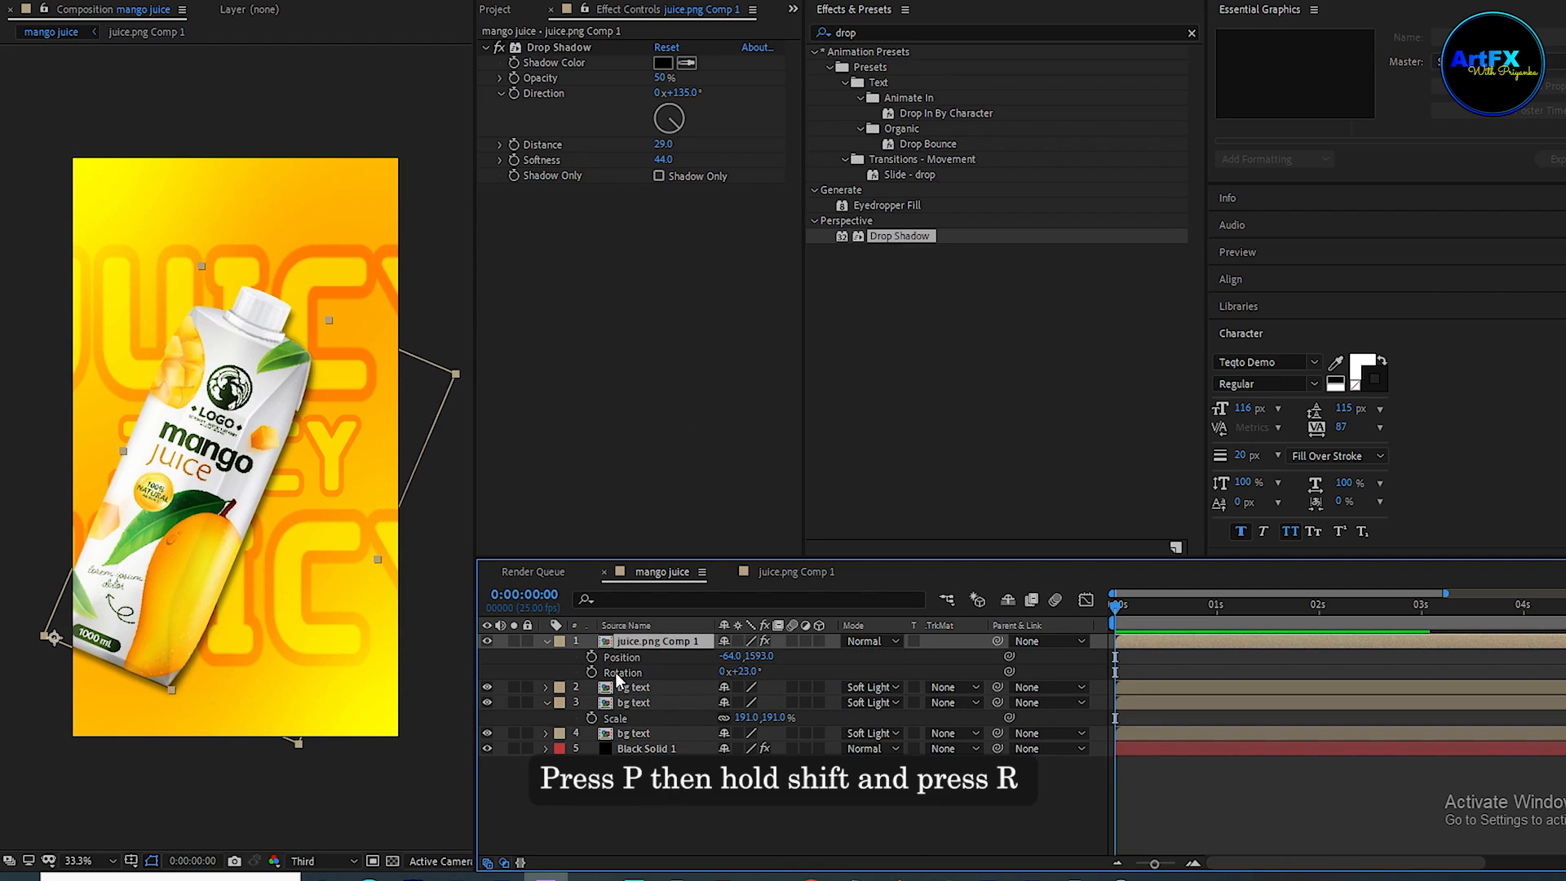
{"action": "left_click", "coordinate": [592, 672]}
{"action": "left_click", "coordinate": [591, 657]}
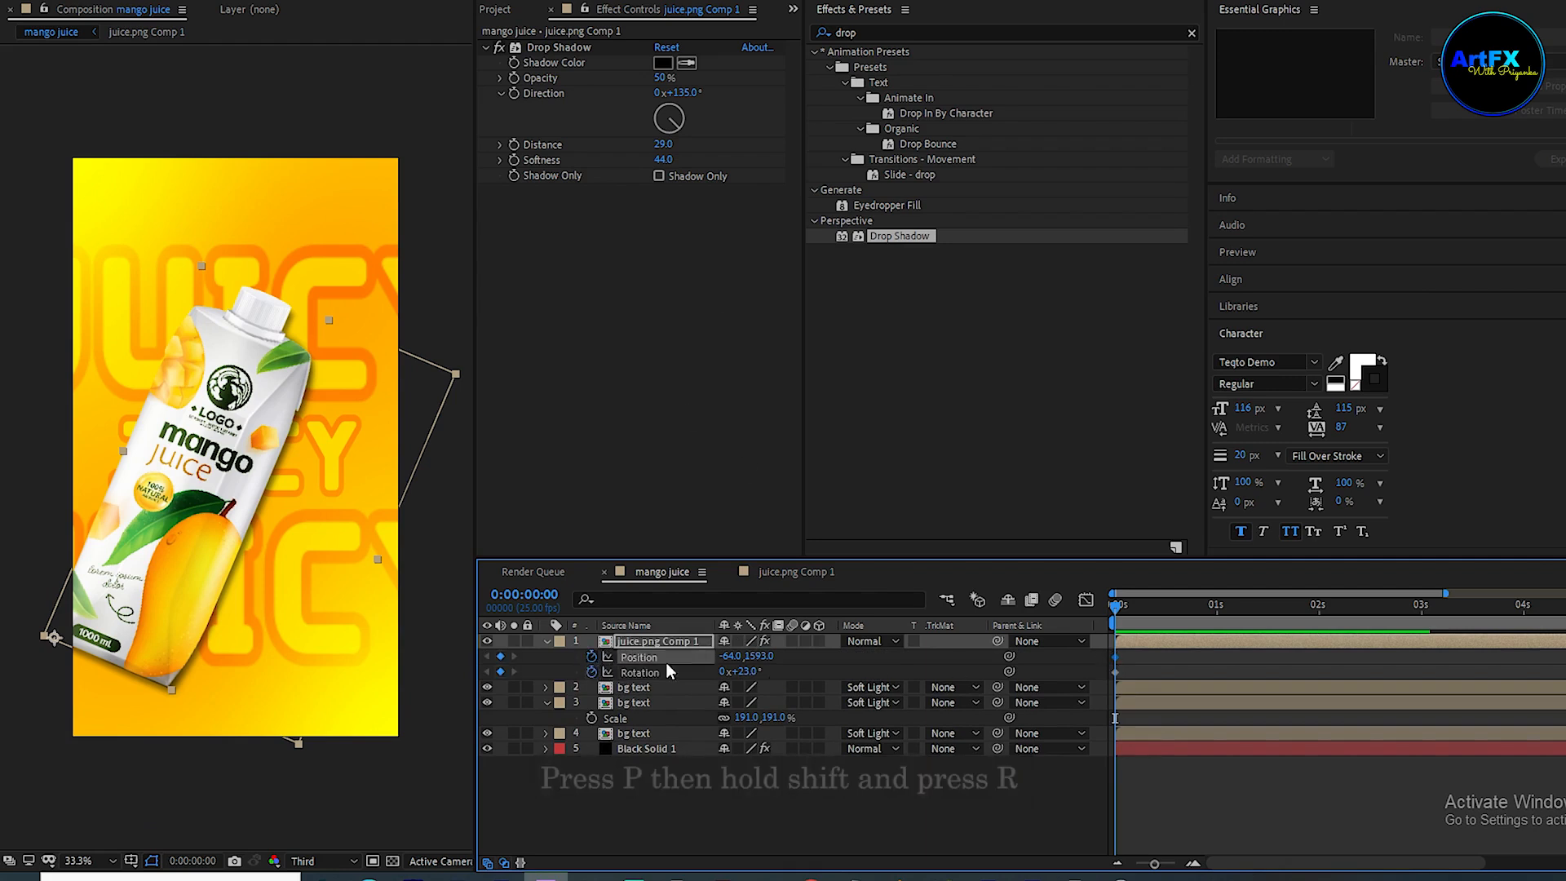
Move both keyframes to the two-second mark and set the starting Position to -414, 1593 and Rotation to -37°.
{"action": "left_click_drag", "start_coordinate": [1135, 652], "coordinate": [1101, 673]}
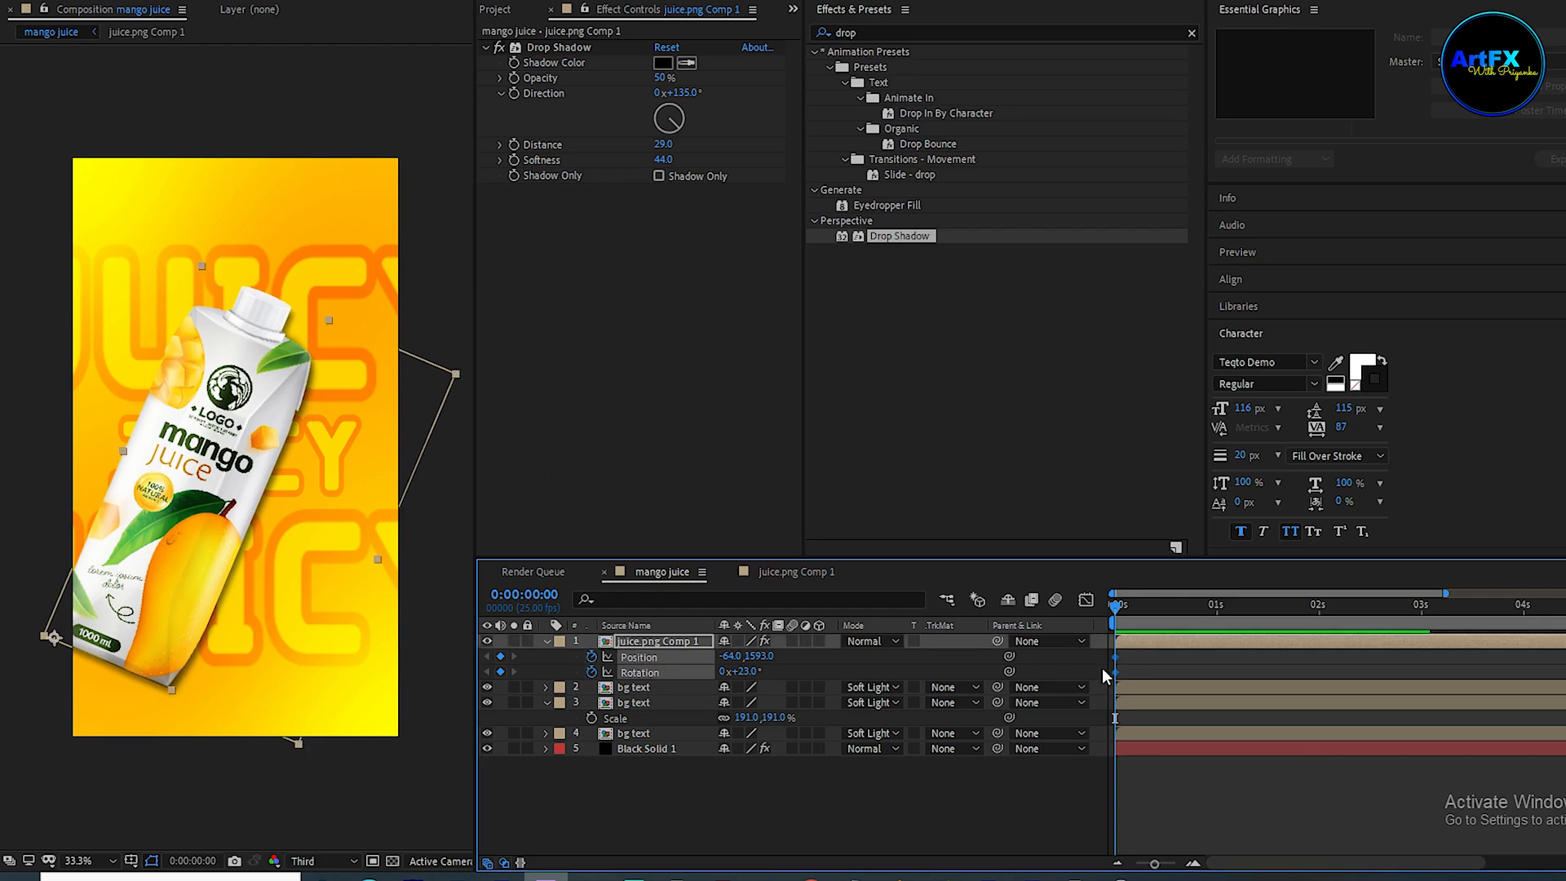
{"action": "left_click_drag", "start_coordinate": [1119, 661], "coordinate": [1321, 659]}
{"action": "left_click_drag", "start_coordinate": [744, 671], "coordinate": [405, 663]}
Apply Easy Ease to all four carton keyframes and reshape their speed curves in the Graph Editor for a fast start and slow finish.
{"action": "left_click_drag", "start_coordinate": [1375, 653], "coordinate": [1083, 685]}
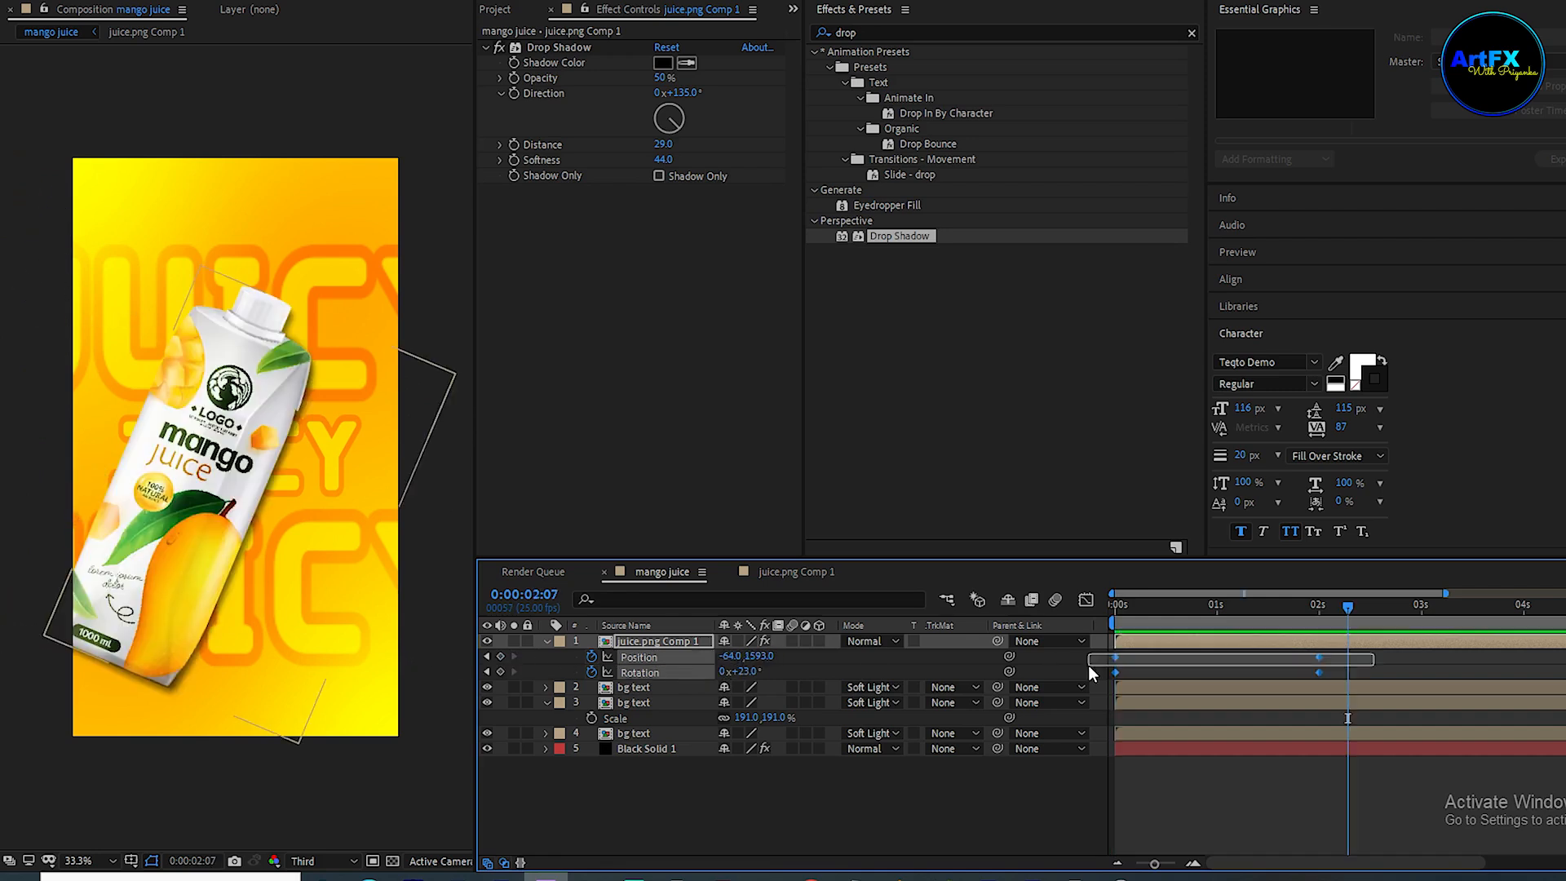
{"action": "key", "text": "F9"}
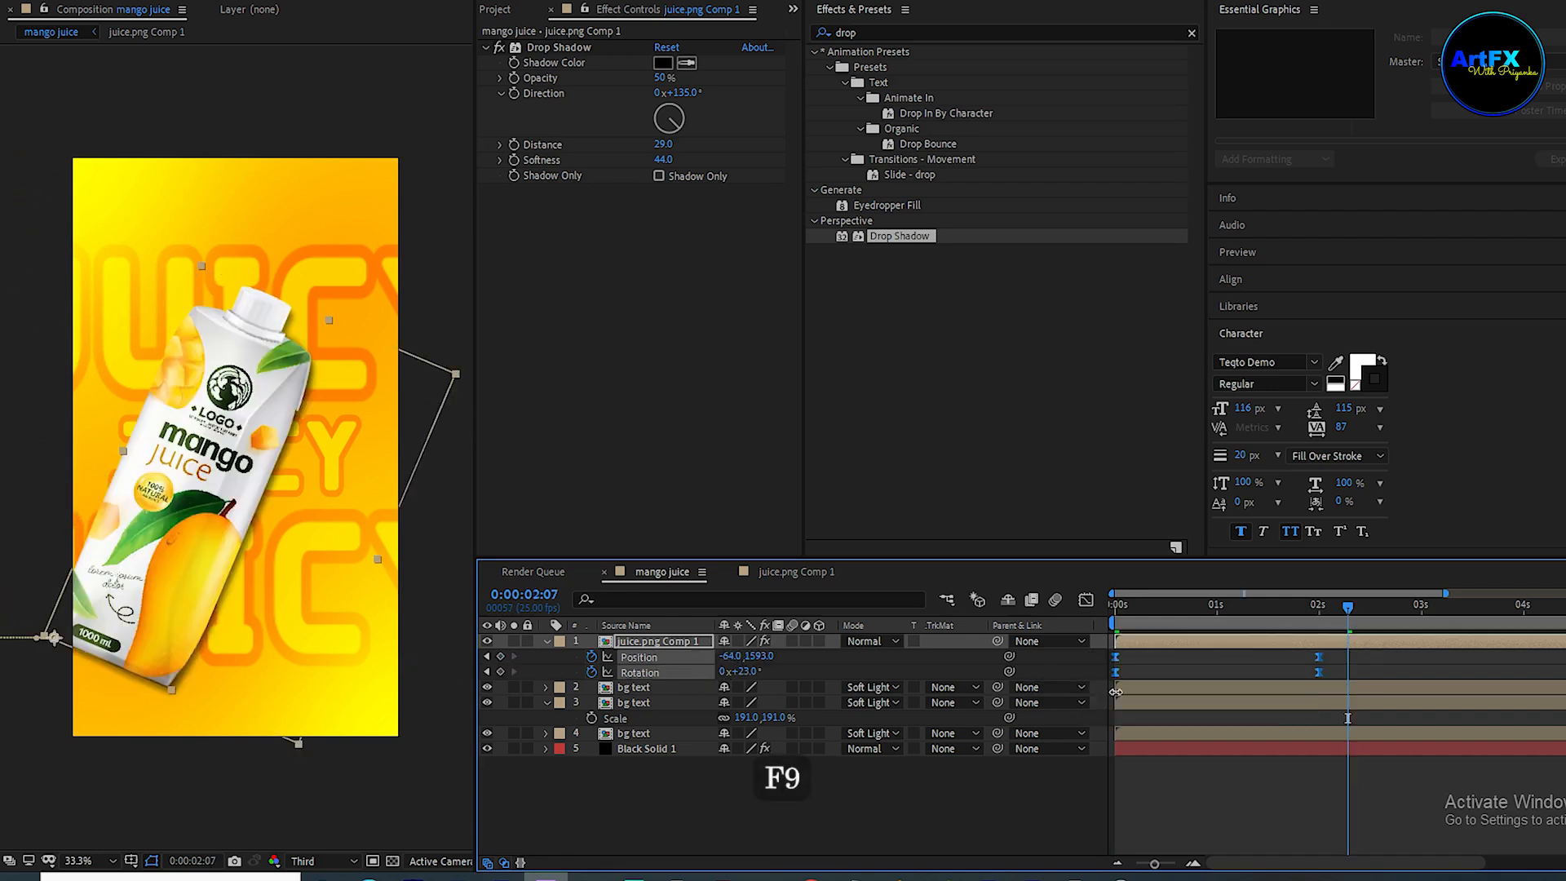
{"action": "left_click", "coordinate": [1087, 604]}
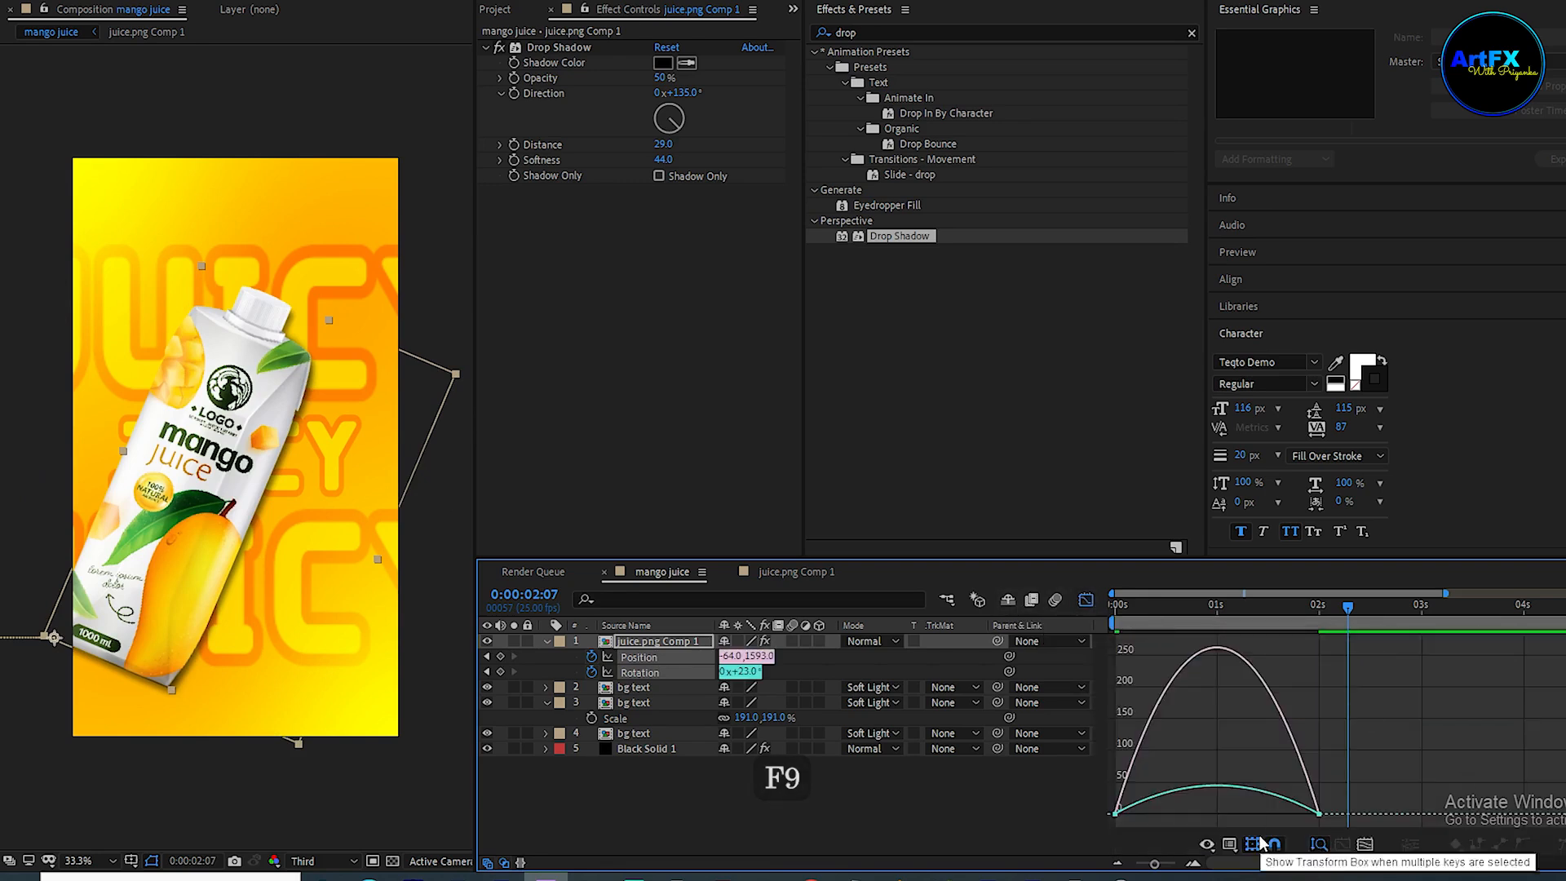
{"action": "left_click_drag", "start_coordinate": [979, 560], "coordinate": [979, 447]}
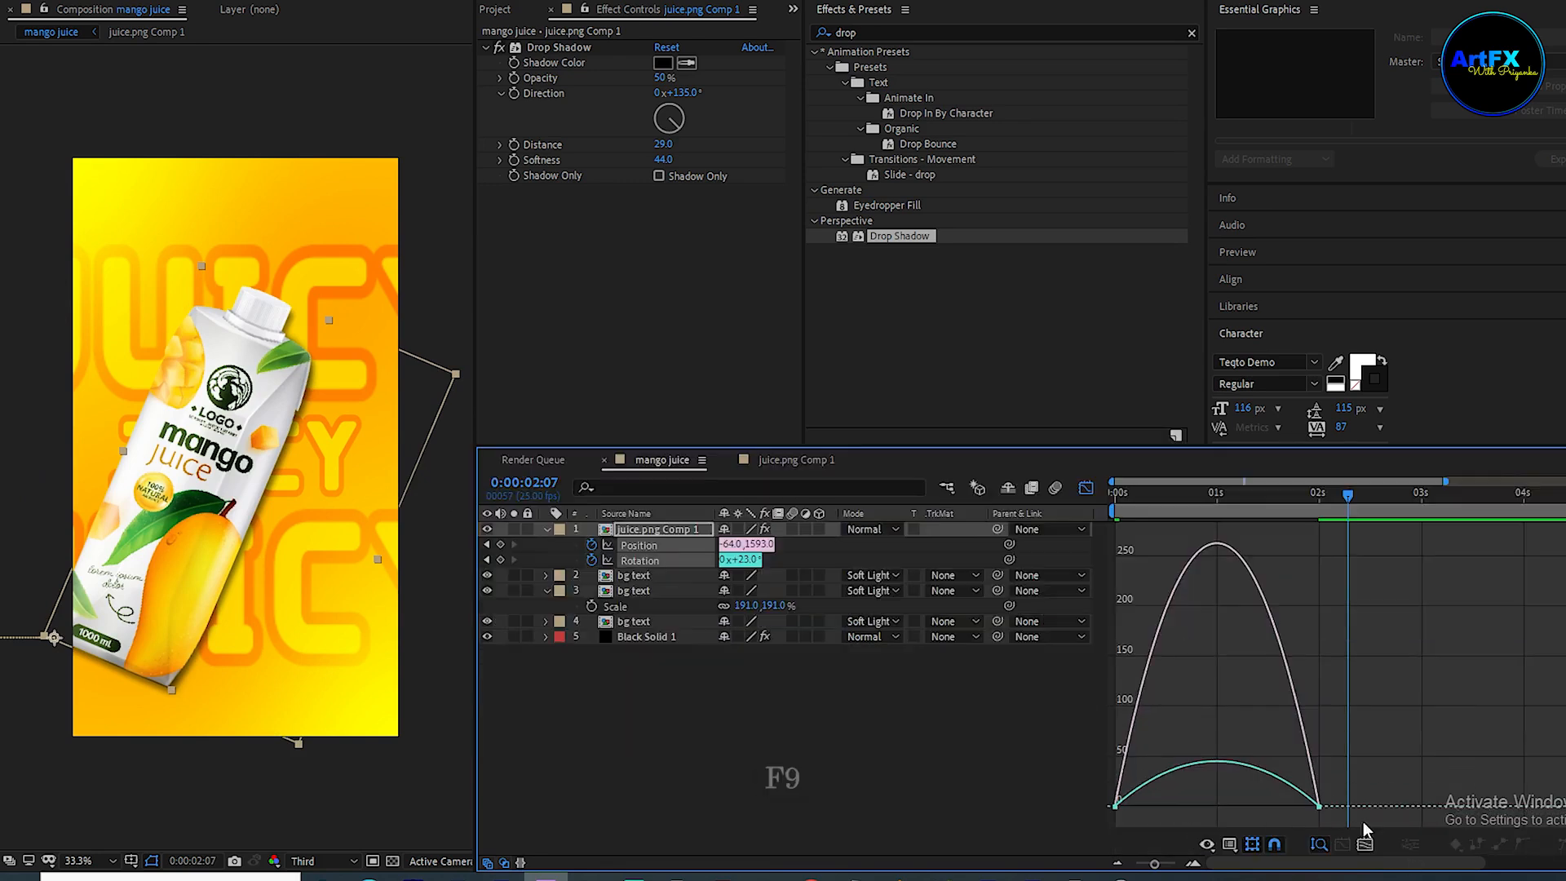
{"action": "left_click", "coordinate": [1317, 805]}
{"action": "left_click_drag", "start_coordinate": [1289, 803], "coordinate": [1217, 803]}
Preview the carton's entrance from the start, close the Graph Editor and pull the end keyframes back to about 1.5 seconds.
{"action": "key", "text": "Home"}
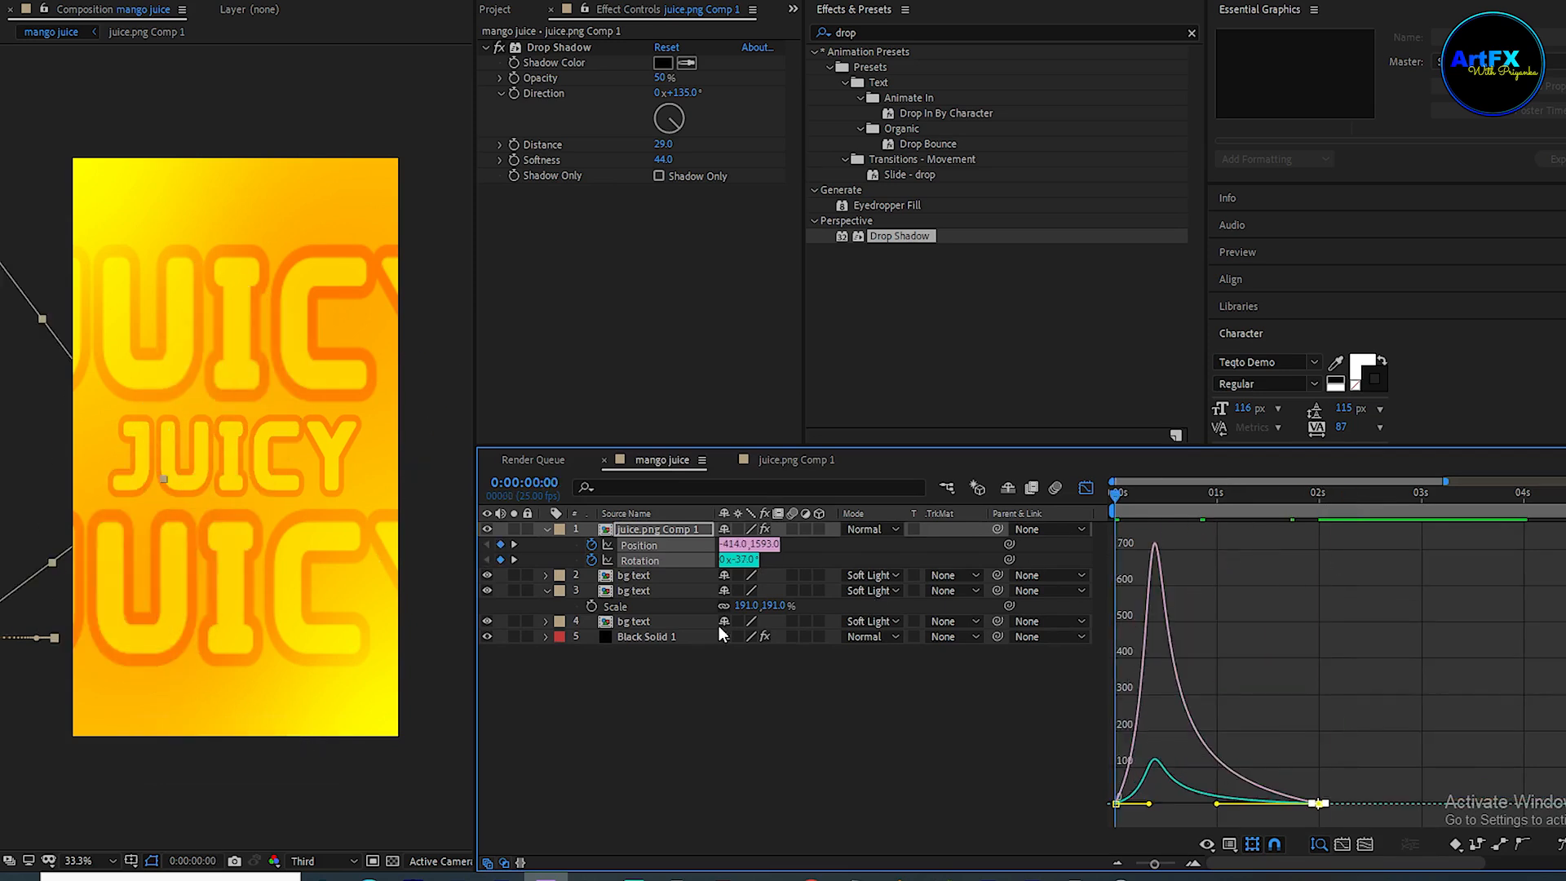
{"action": "key", "text": "space"}
{"action": "key", "text": "space"}
{"action": "left_click", "coordinate": [1085, 487]}
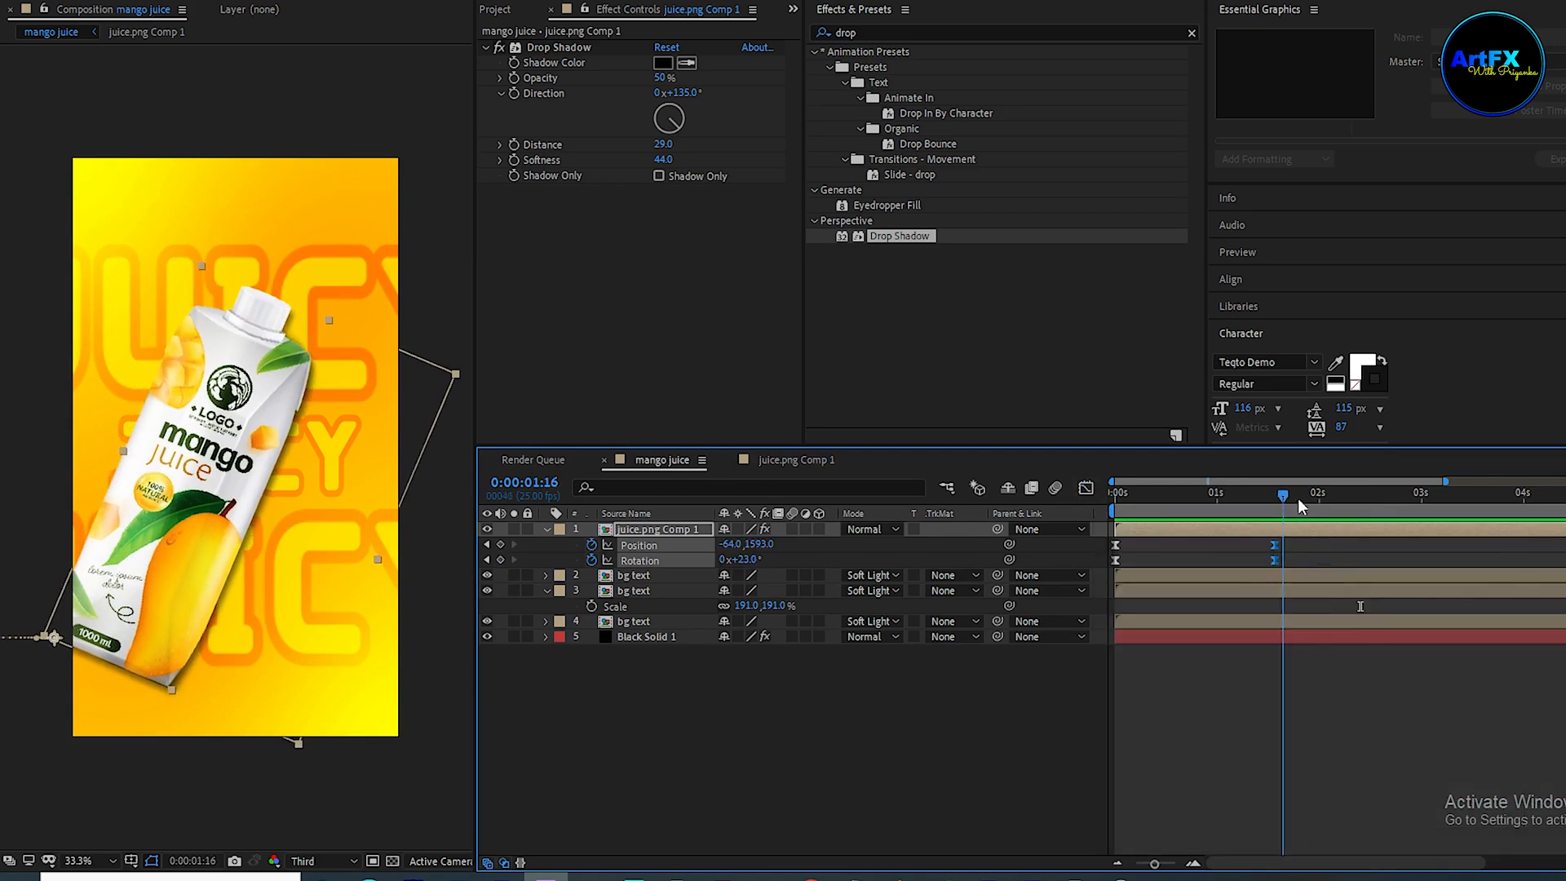
Add a Position keyframe to the carton layer at 0:00:02:09 and set its Rotation there to 24°.
{"action": "left_click_drag", "start_coordinate": [1299, 497], "coordinate": [1354, 498]}
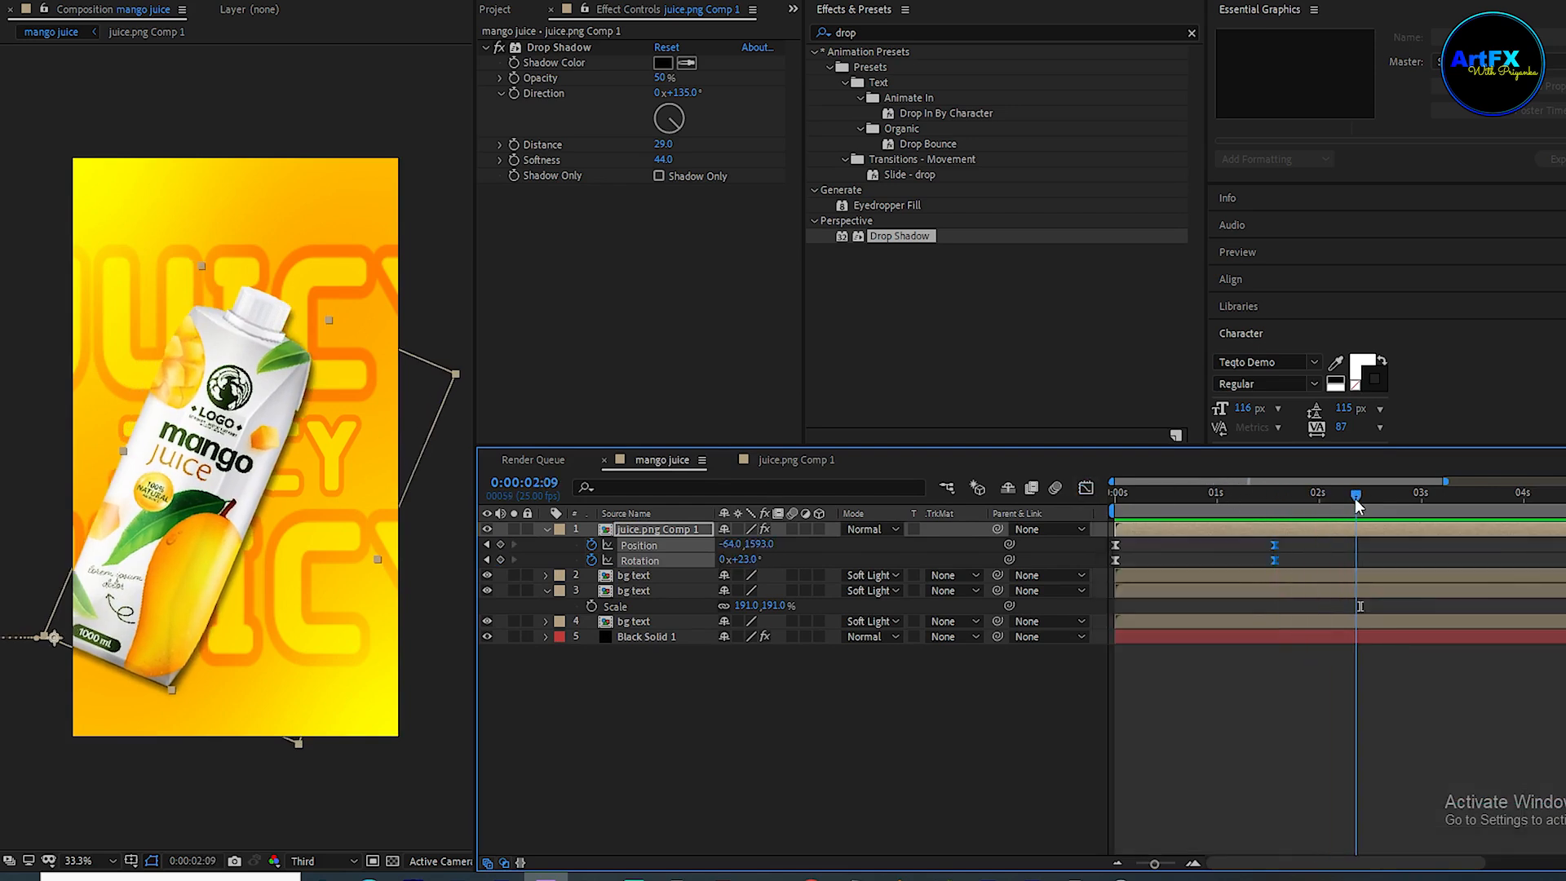
{"action": "left_click", "coordinate": [500, 544]}
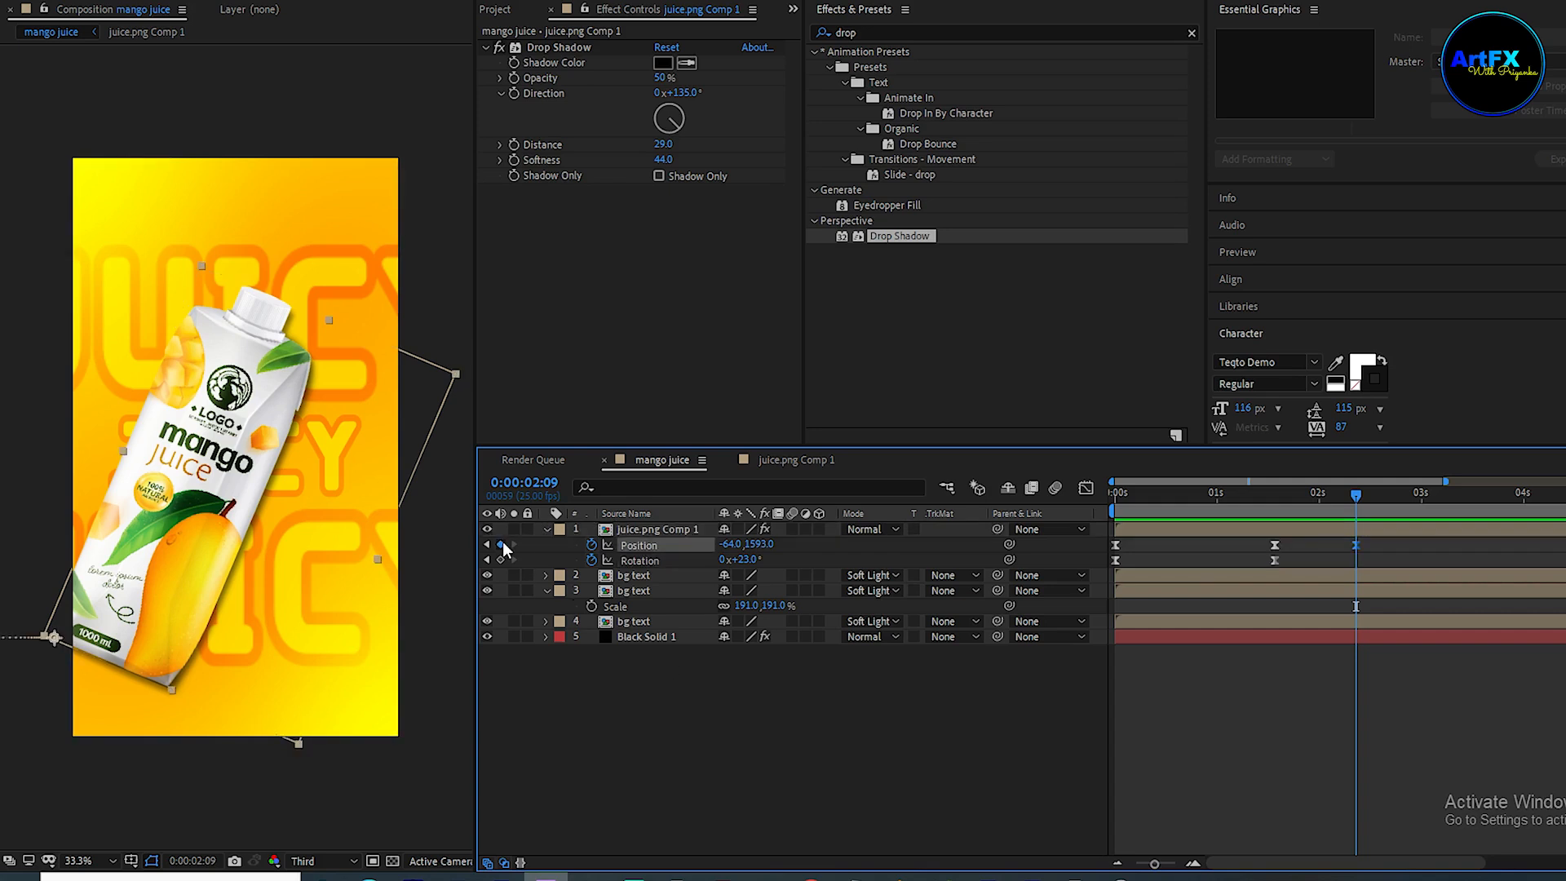
{"action": "left_click", "coordinate": [754, 562]}
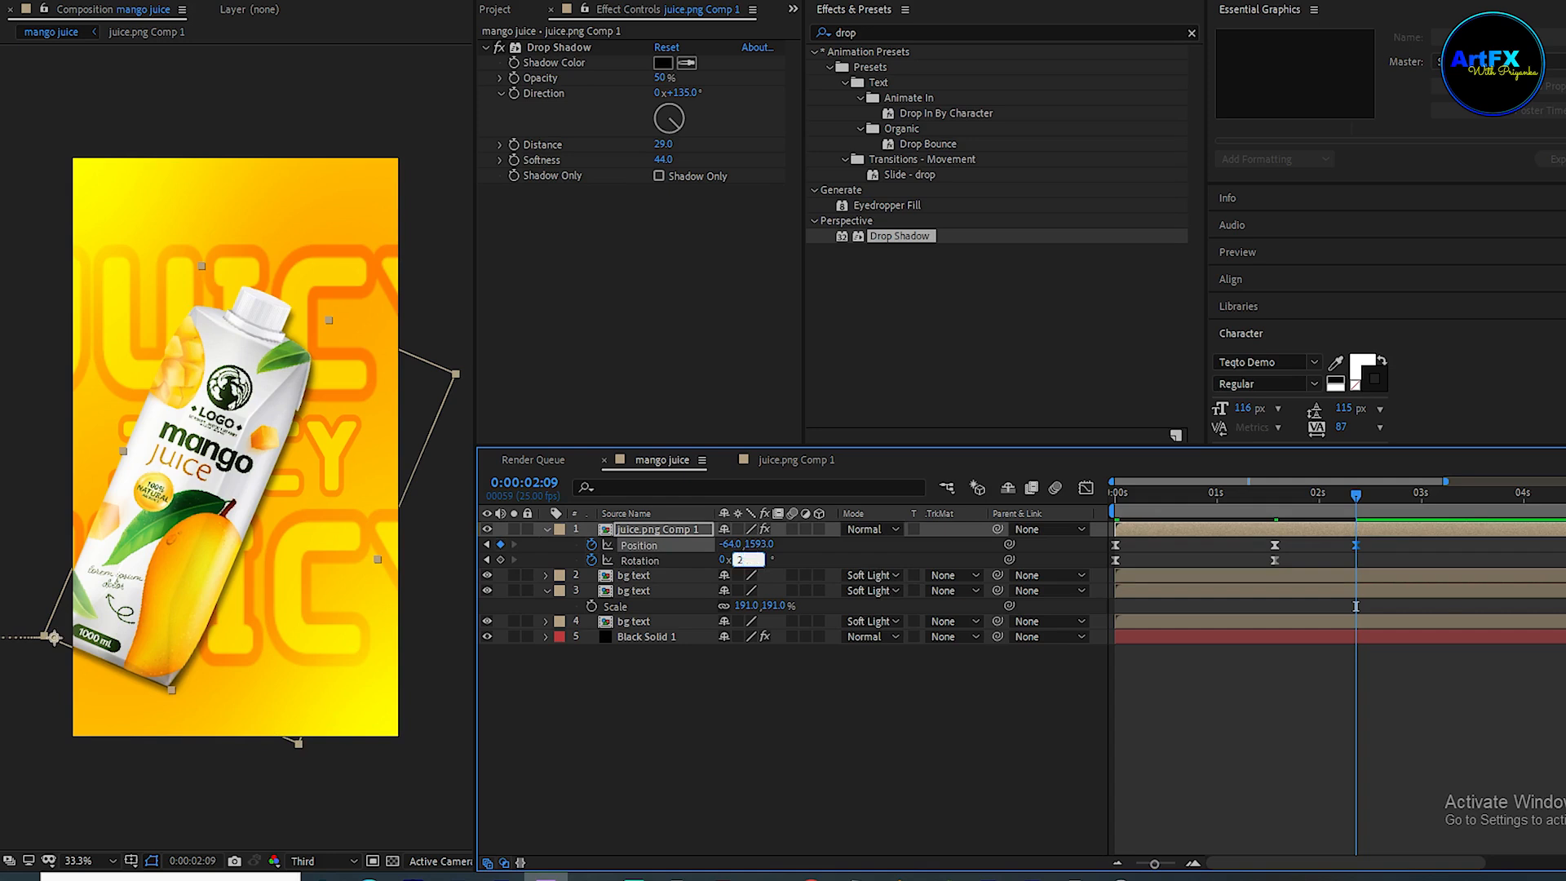
{"action": "key", "text": "Return"}
Preview the hold, then keyframe the carton's exit at 0:00:02:21 with Position -64, 1799 and Rotation 105°.
{"action": "key", "text": "space"}
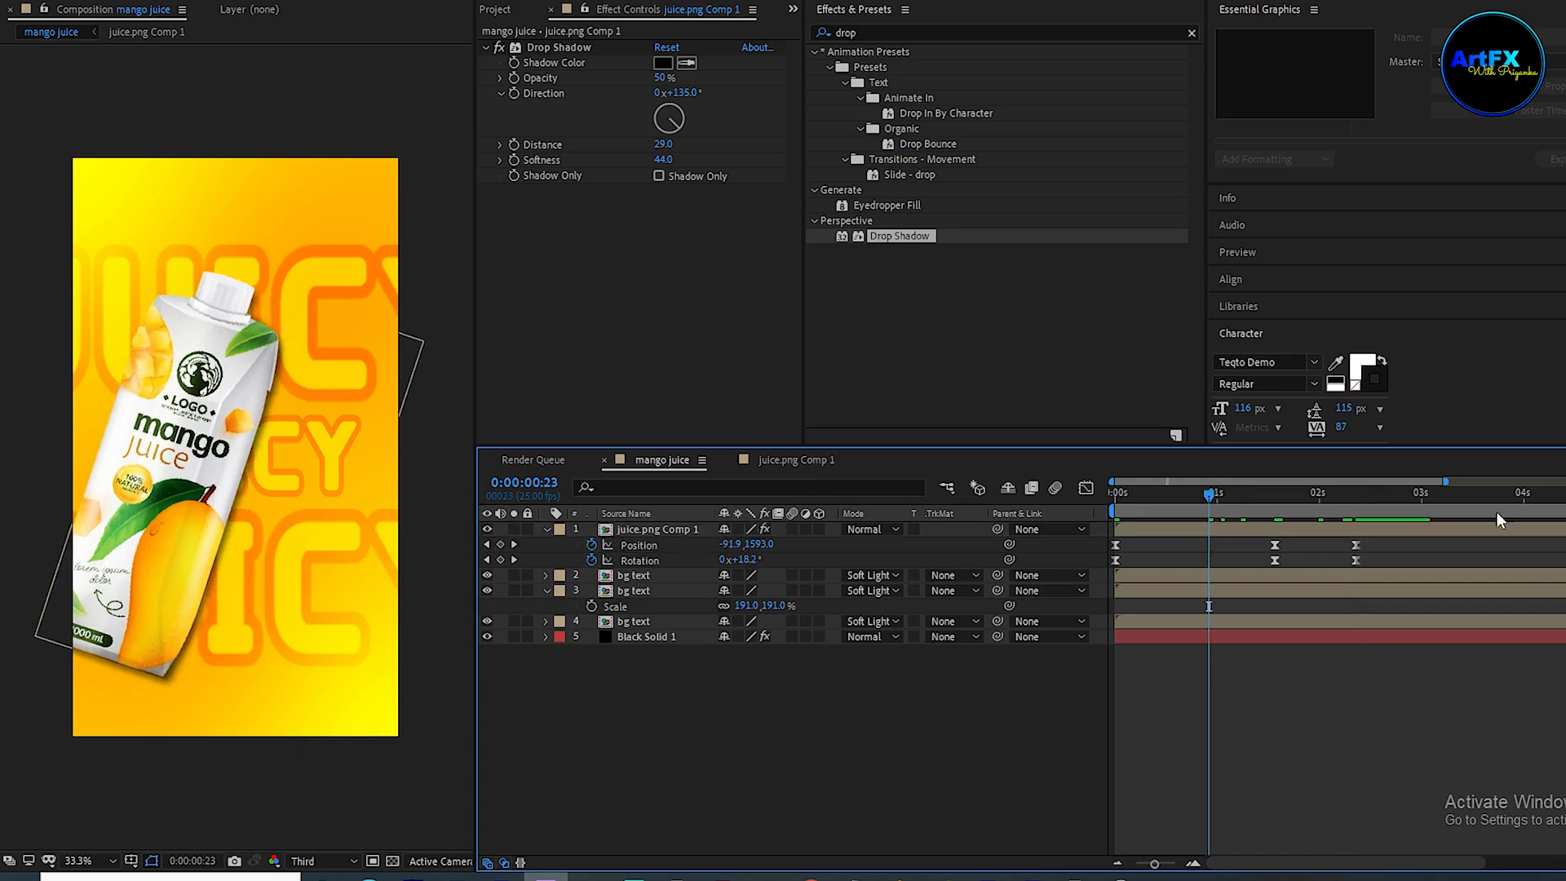
{"action": "left_click_drag", "start_coordinate": [1460, 494], "coordinate": [1421, 494]}
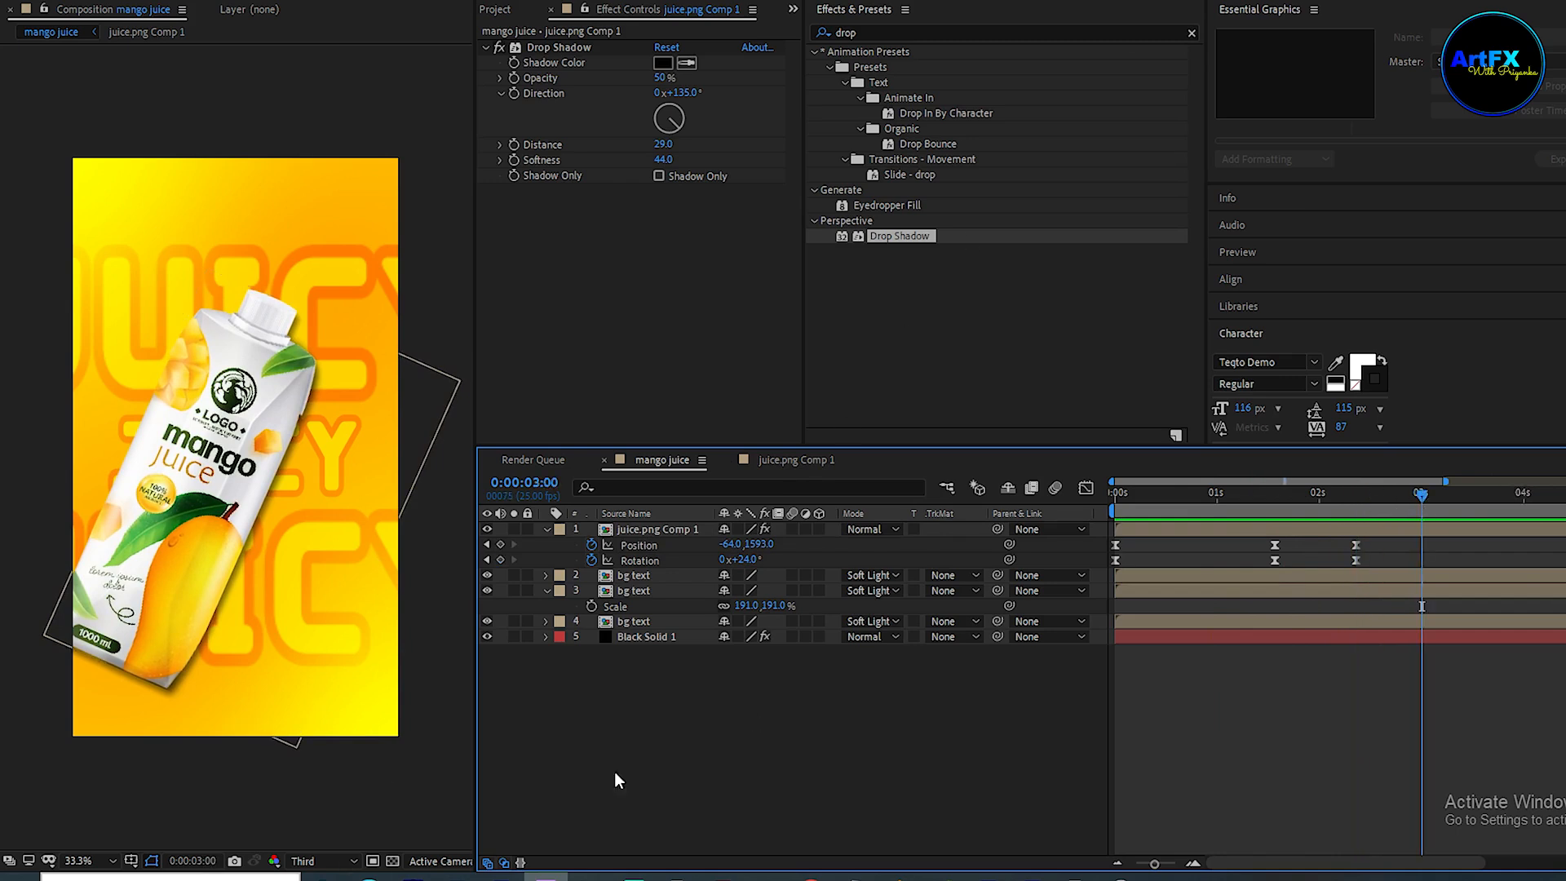
{"action": "left_click_drag", "start_coordinate": [738, 559], "coordinate": [800, 577]}
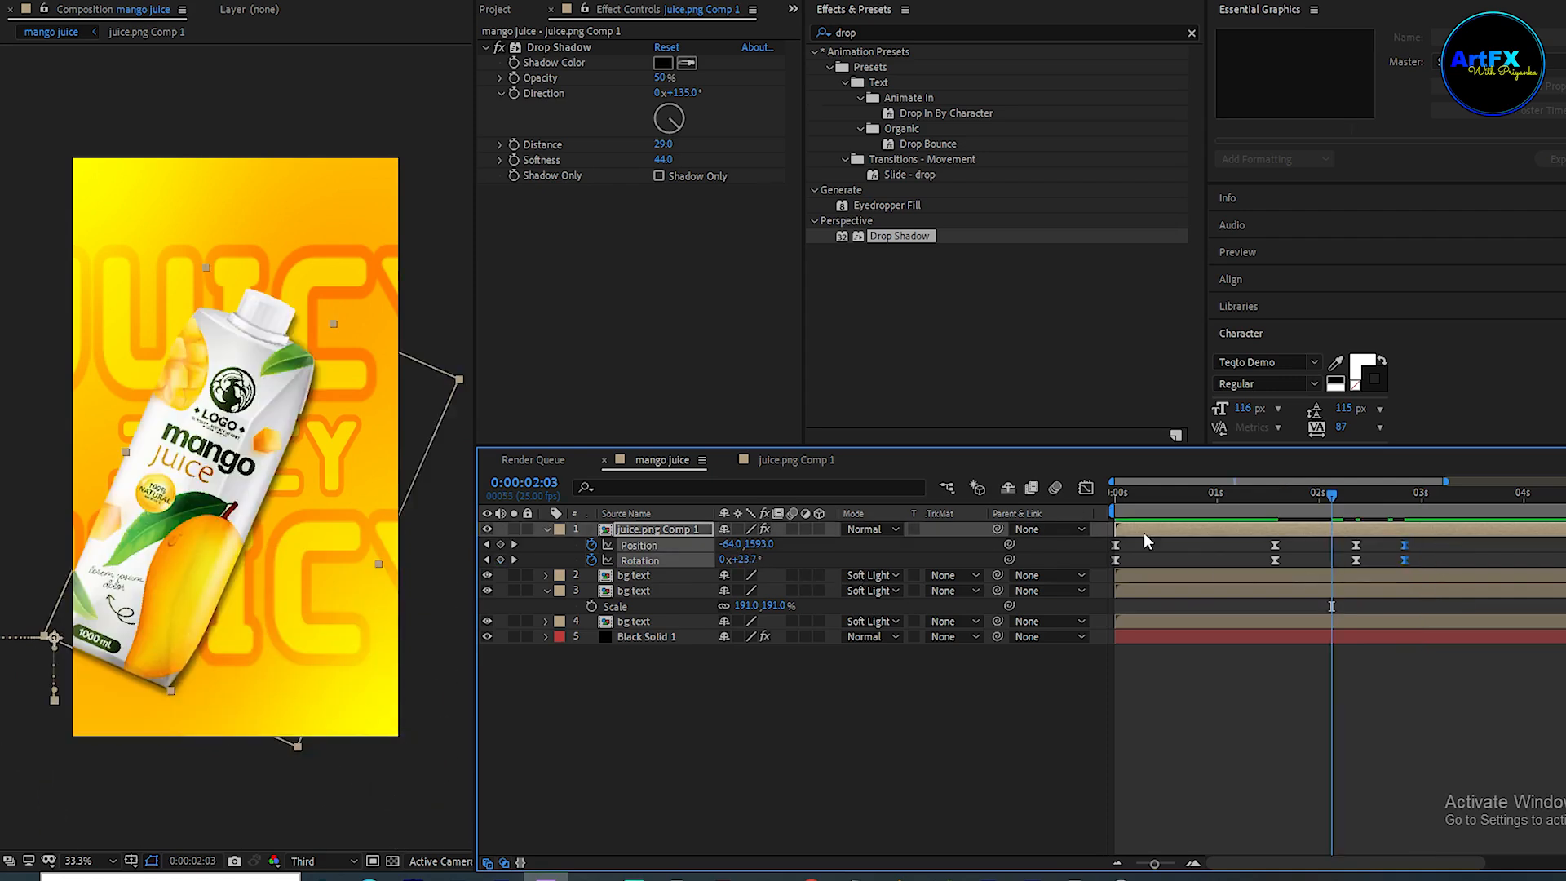
Reshape the speed curves of the carton's Position and Rotation keyframes in the Graph Editor.
{"action": "left_click", "coordinate": [1088, 487]}
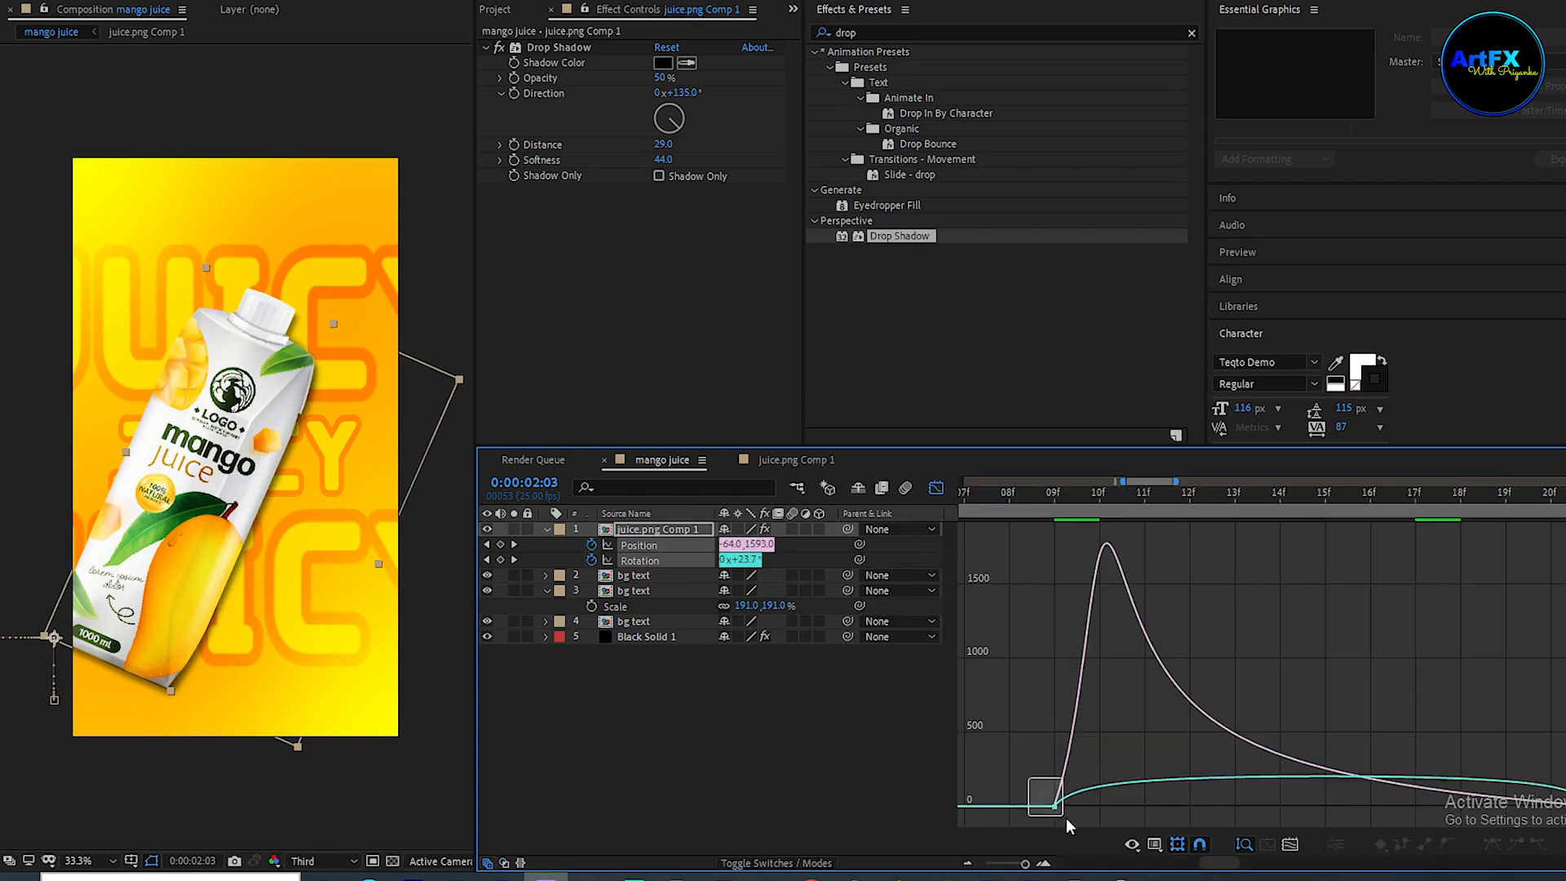
{"action": "left_click_drag", "start_coordinate": [1067, 819], "coordinate": [1282, 812]}
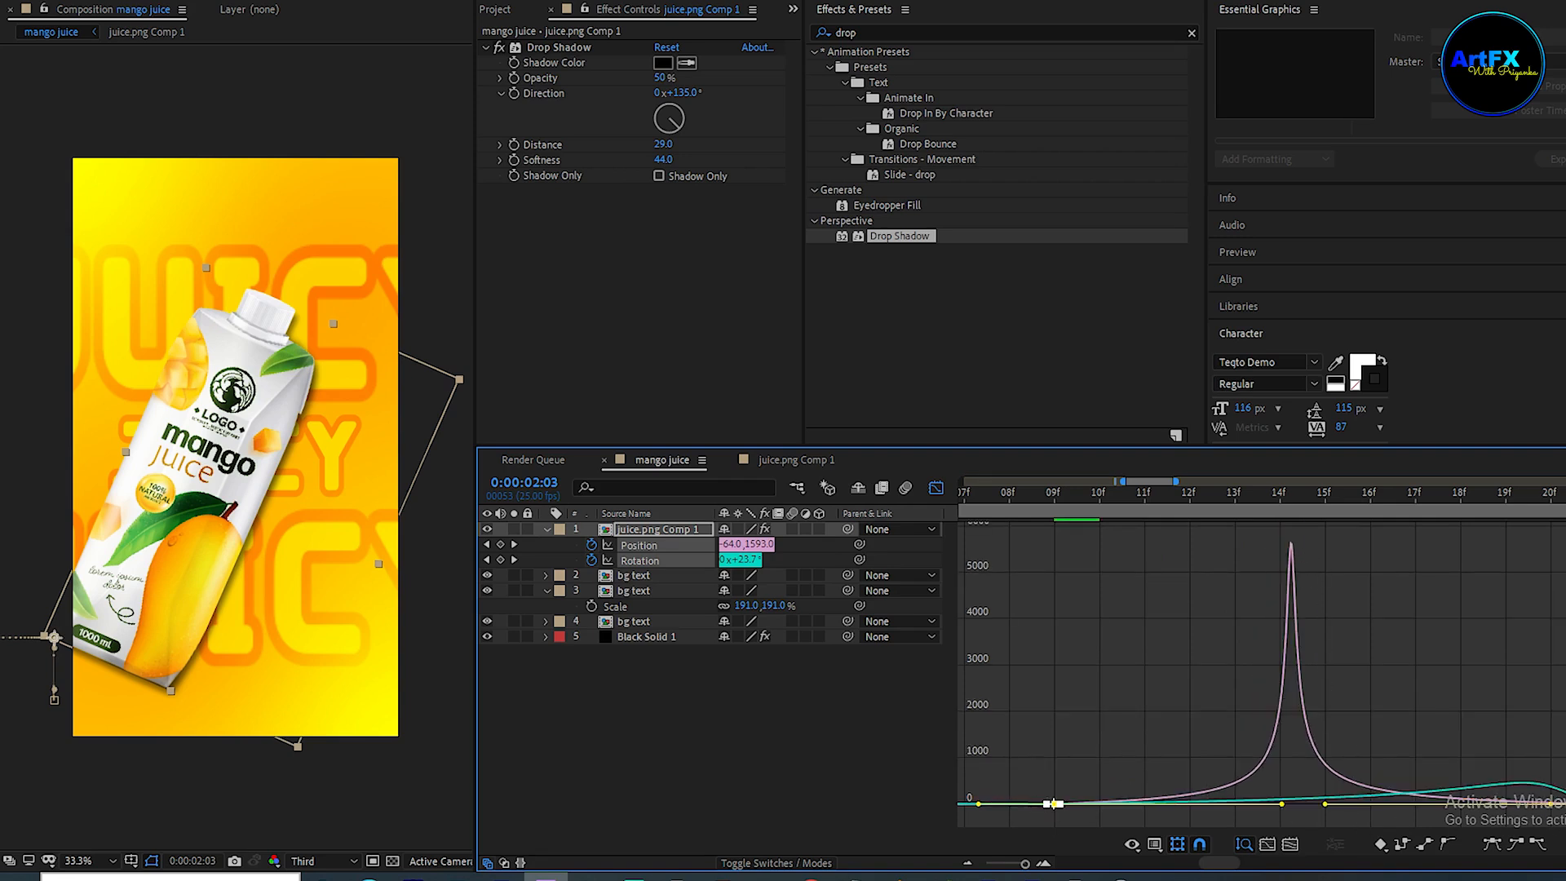
{"action": "left_click", "coordinate": [1415, 824]}
{"action": "left_click_drag", "start_coordinate": [1325, 802], "coordinate": [1564, 804]}
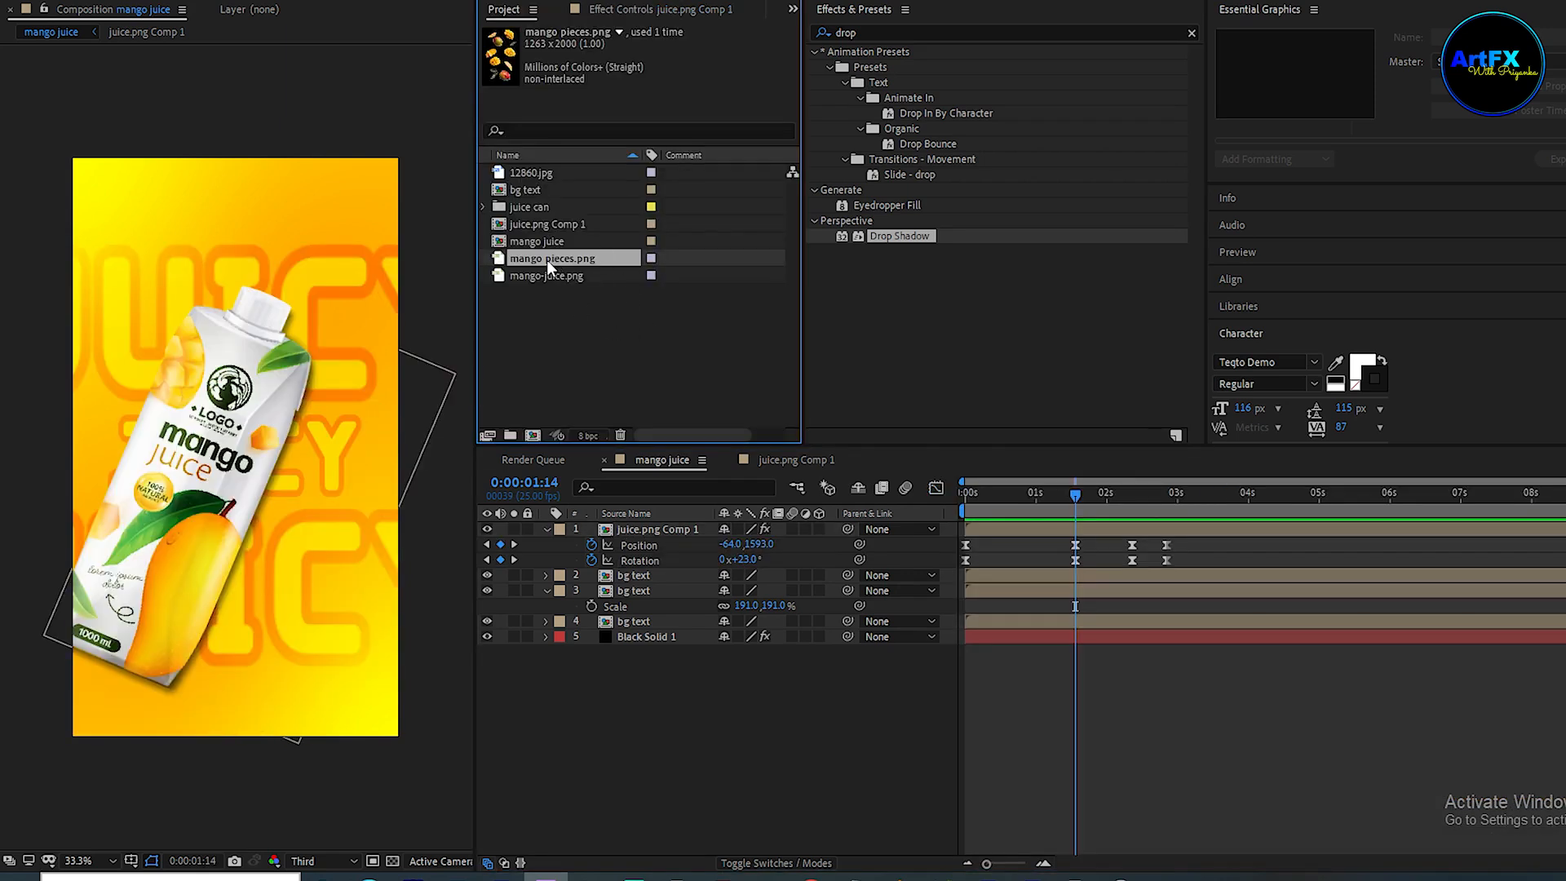
Add mango pieces.png to the mango juice composition as the top layer.
{"action": "left_click_drag", "start_coordinate": [546, 259], "coordinate": [662, 528]}
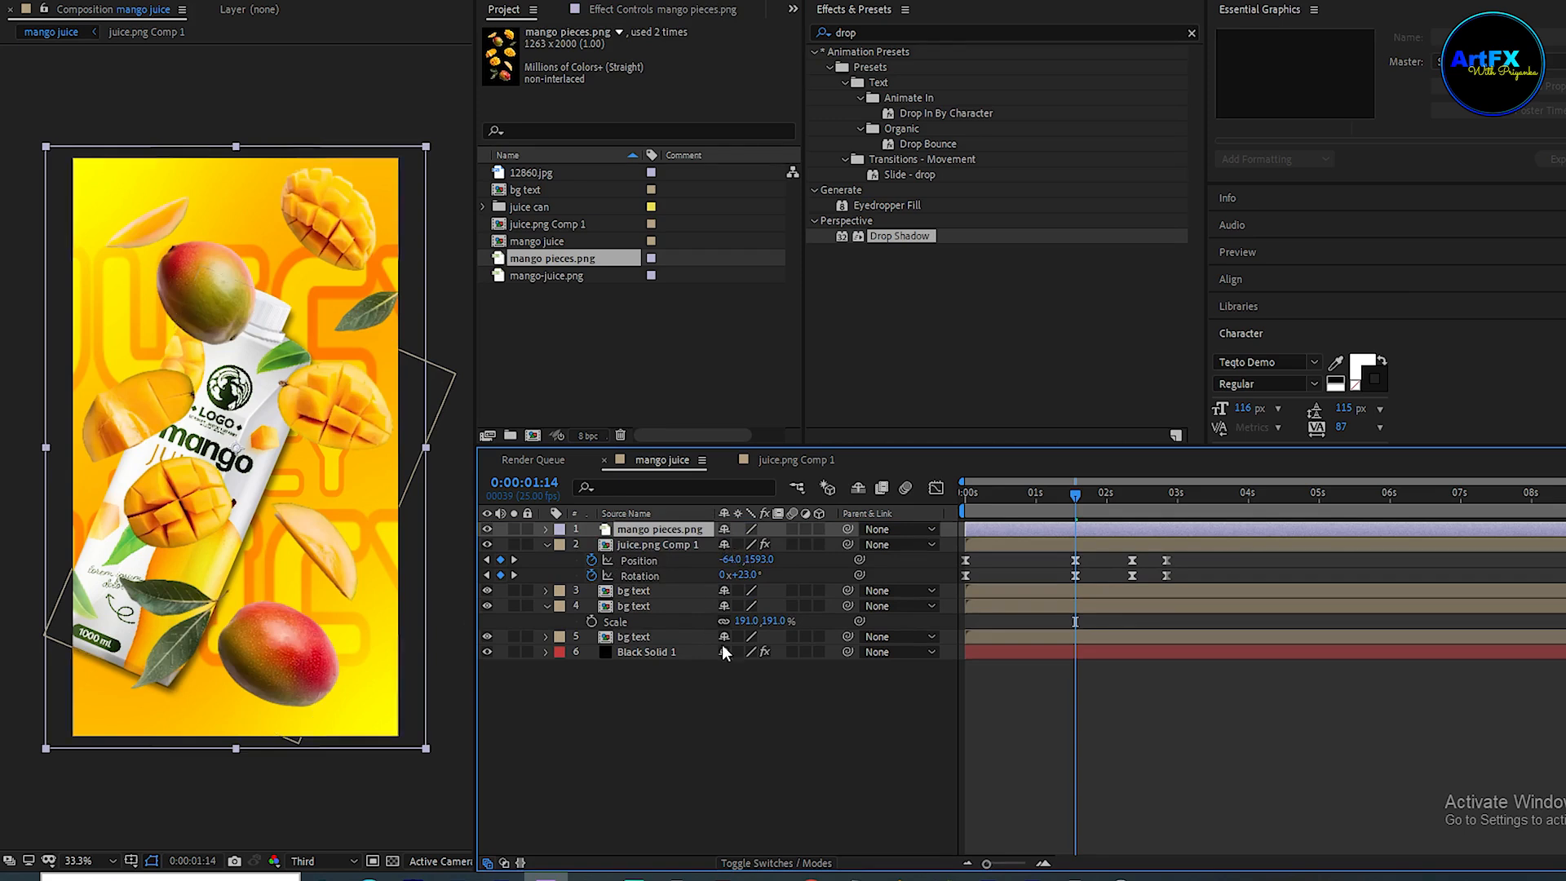
{"action": "left_click", "coordinate": [634, 711]}
{"action": "left_click", "coordinate": [654, 530]}
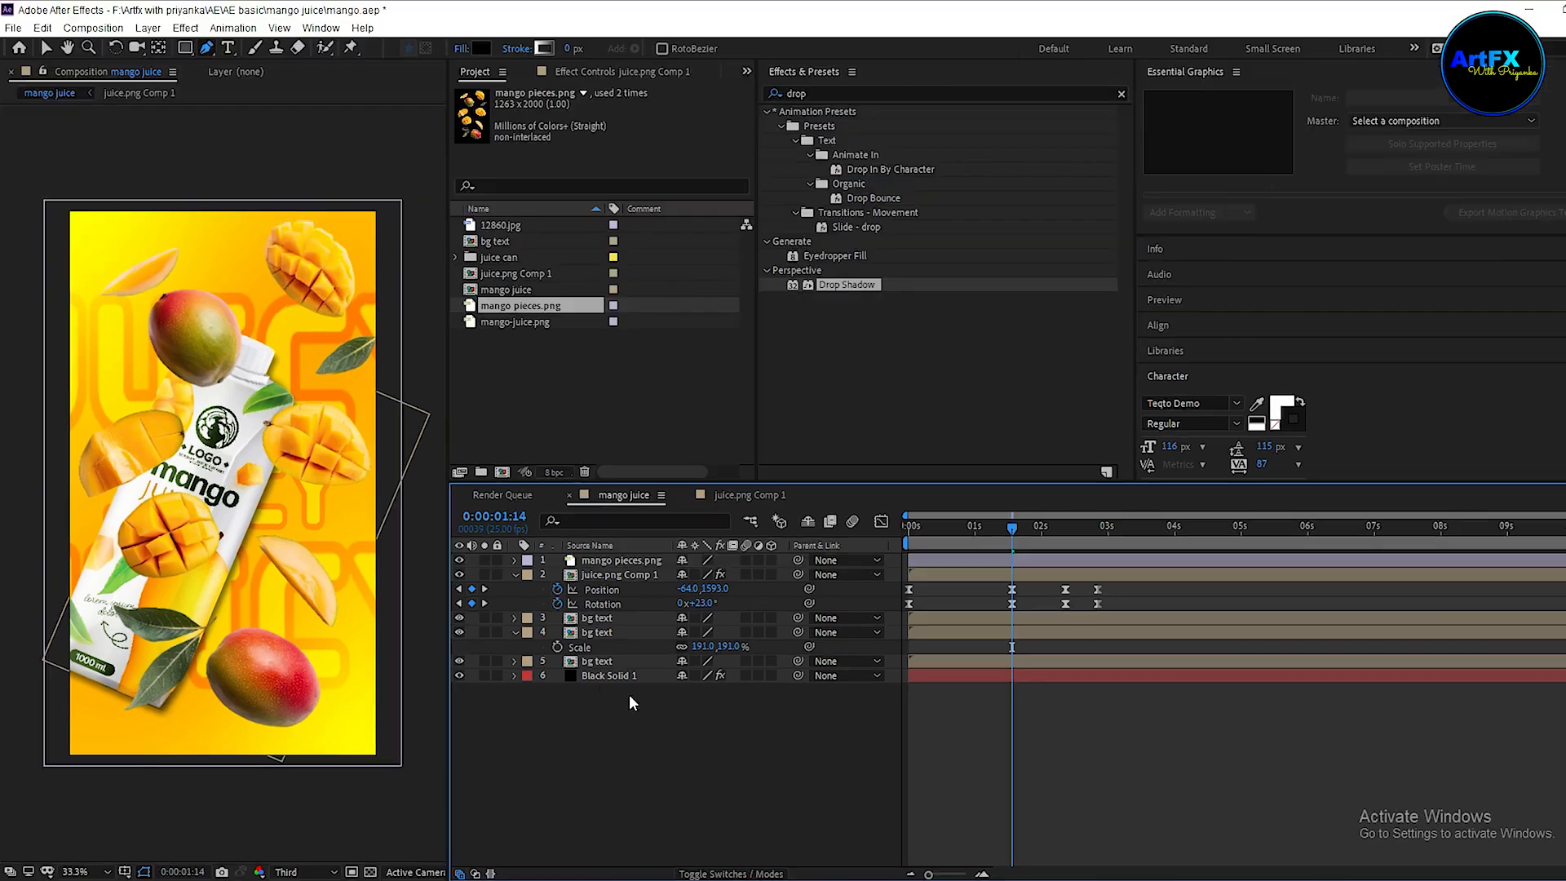
Draw a closed Pen tool mask around the lower whole mango on the mango pieces layer.
{"action": "left_click", "coordinate": [668, 670]}
{"action": "left_click", "coordinate": [643, 563]}
{"action": "left_click", "coordinate": [204, 51]}
{"action": "left_click", "coordinate": [232, 617]}
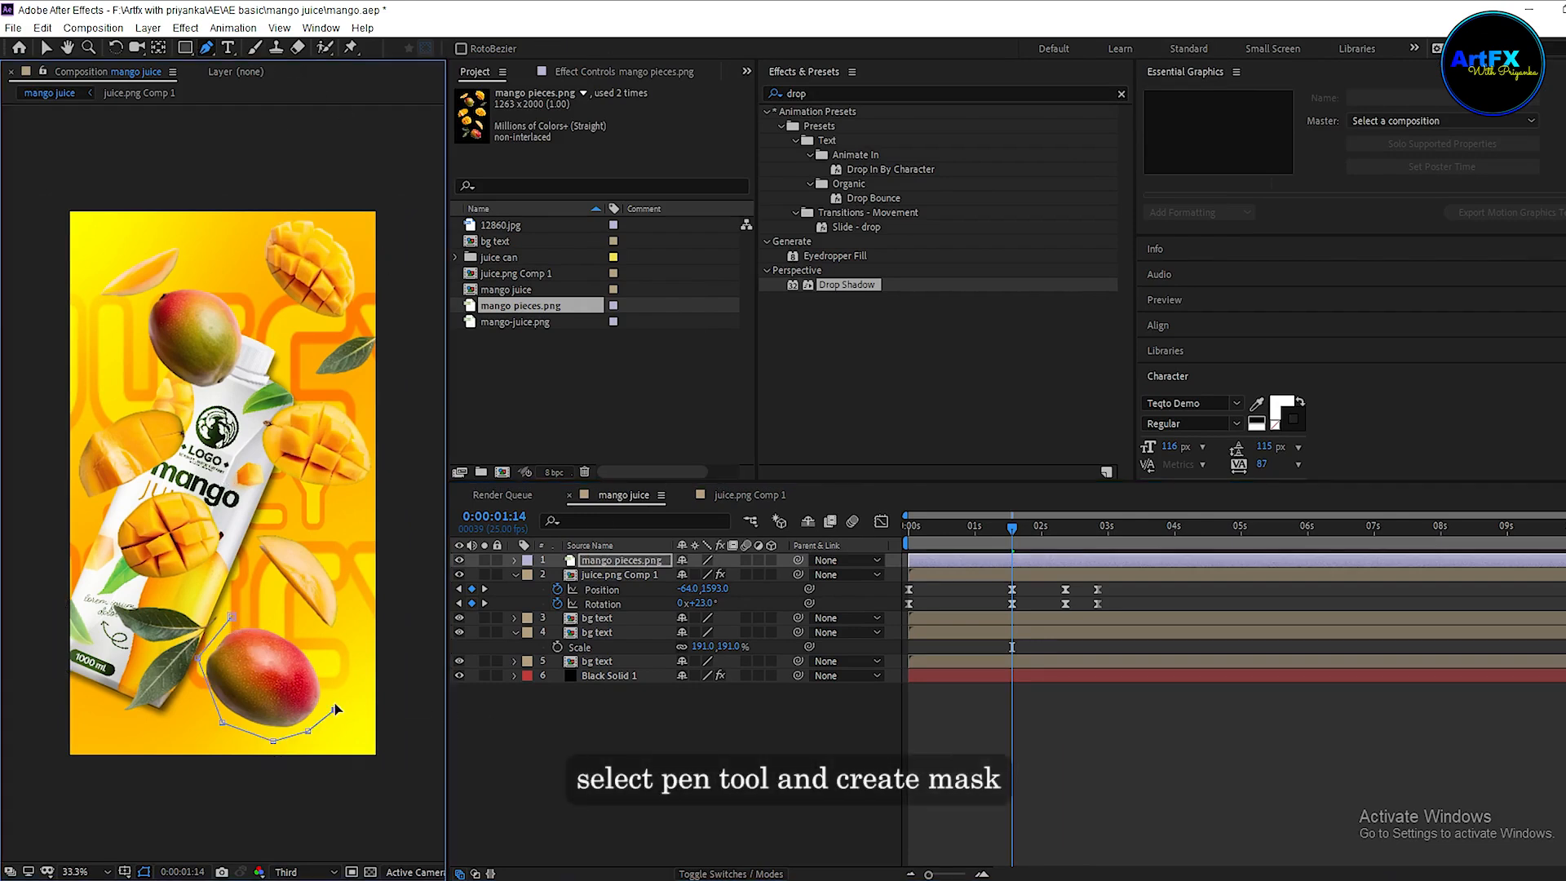
{"action": "left_click", "coordinate": [338, 688]}
{"action": "left_click", "coordinate": [339, 657]}
{"action": "left_click", "coordinate": [311, 638]}
{"action": "left_click", "coordinate": [291, 621]}
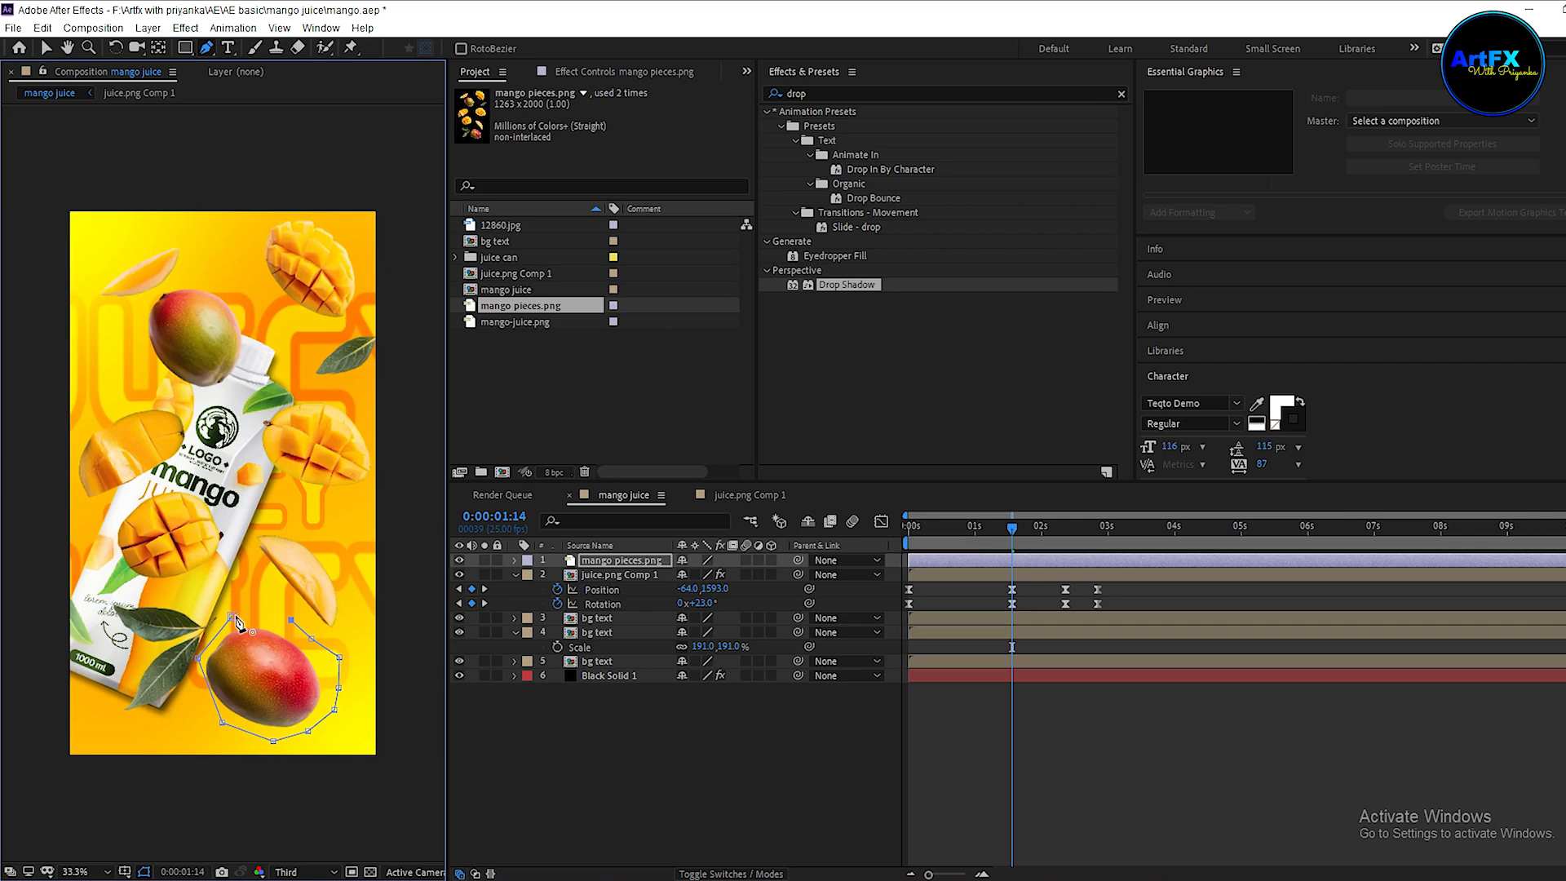
{"action": "left_click", "coordinate": [233, 617]}
Expand the mango pieces layer's masks and invert Mask 1 to remove the lower whole mango.
{"action": "left_click", "coordinate": [515, 561]}
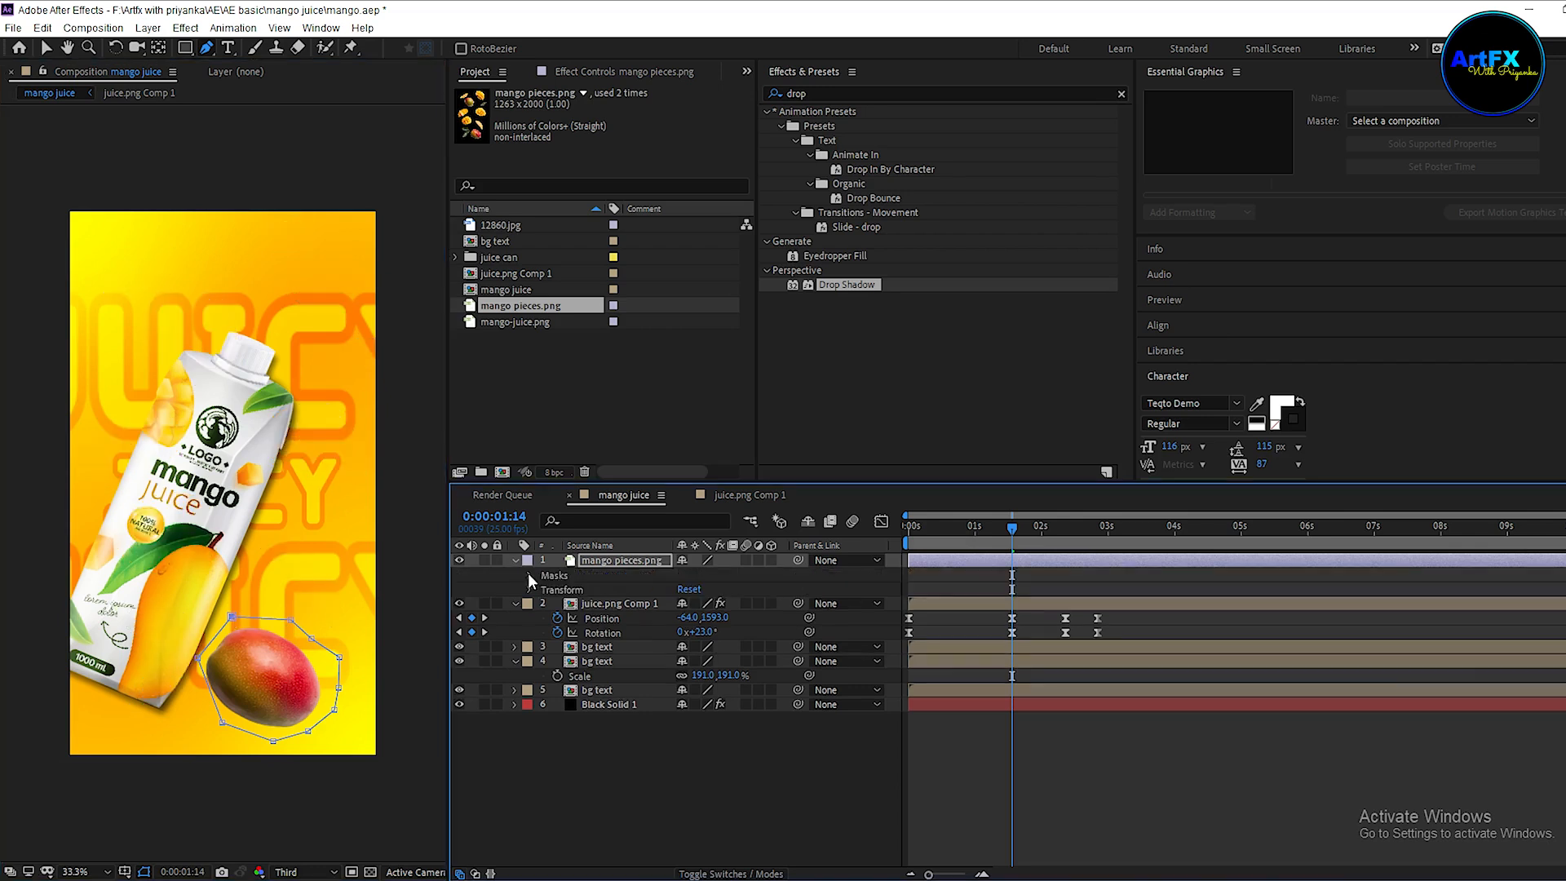
{"action": "left_click", "coordinate": [530, 575]}
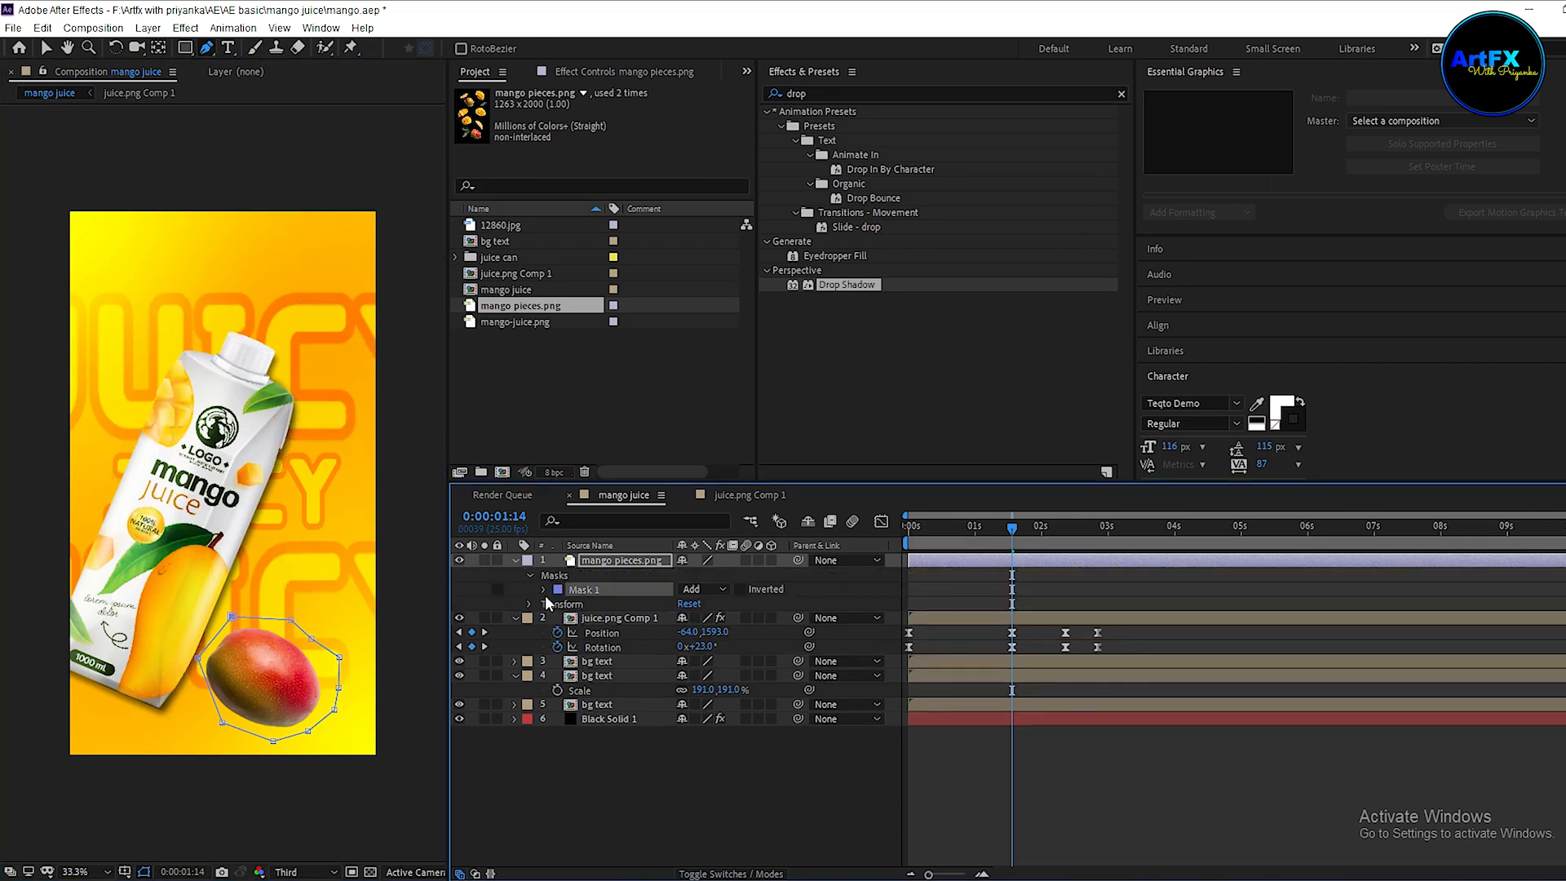
{"action": "left_click", "coordinate": [742, 589]}
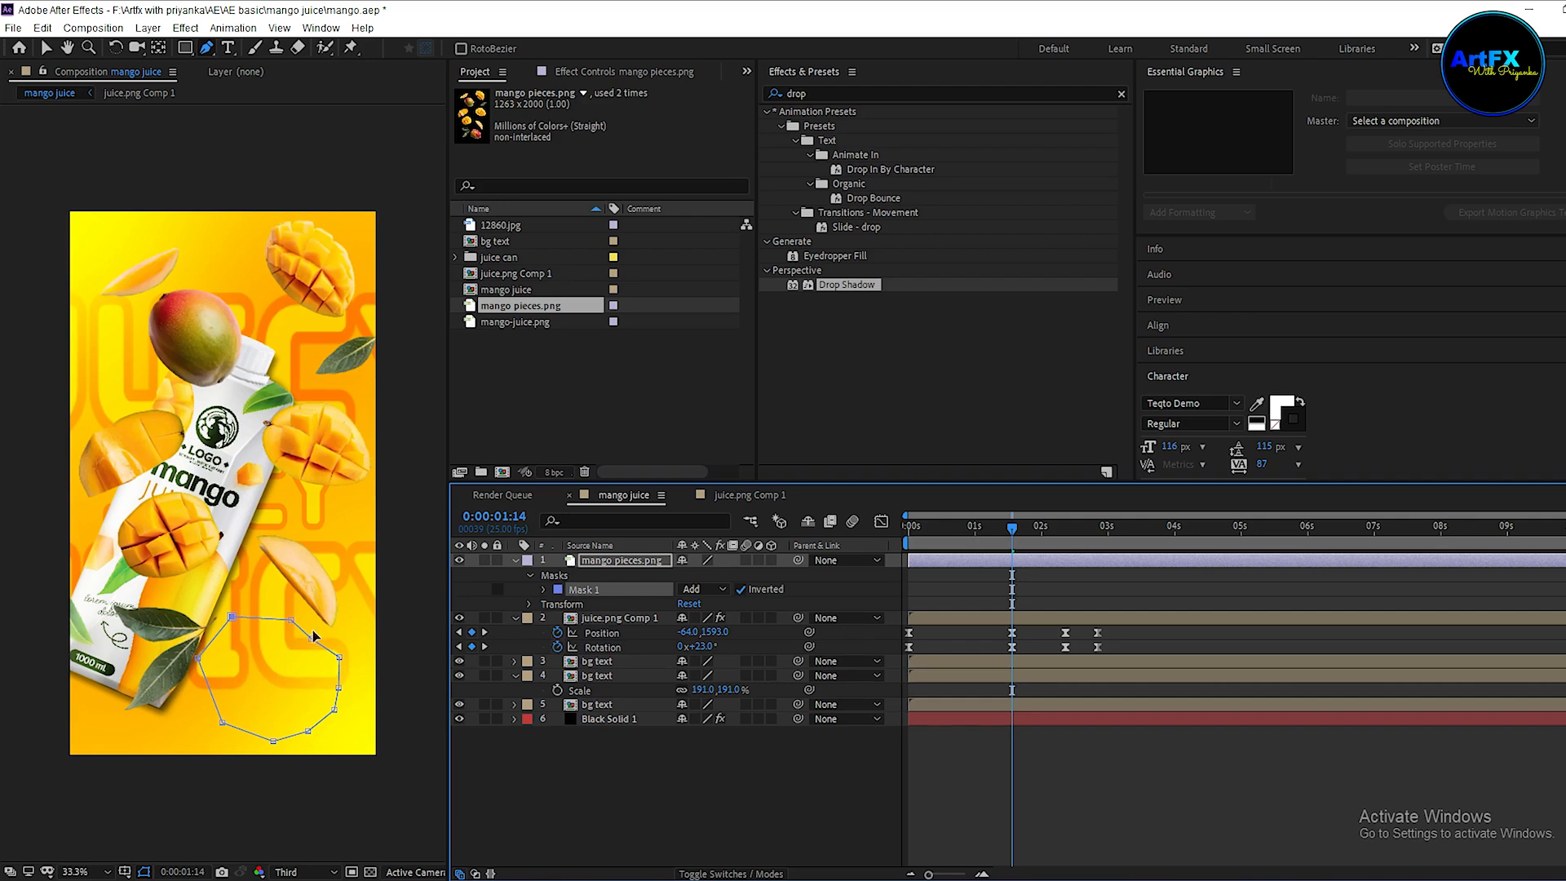
Draw a second closed mask around the upper whole mango above the carton's cap.
{"action": "left_click", "coordinate": [252, 381]}
{"action": "left_click", "coordinate": [205, 406]}
{"action": "left_click", "coordinate": [170, 378]}
{"action": "left_click", "coordinate": [124, 357]}
{"action": "left_click_drag", "start_coordinate": [122, 307], "coordinate": [128, 307]}
{"action": "left_click", "coordinate": [174, 288]}
{"action": "left_click", "coordinate": [210, 271]}
{"action": "left_click", "coordinate": [247, 291]}
{"action": "left_click", "coordinate": [280, 352]}
{"action": "left_click", "coordinate": [254, 380]}
Change Mask 2's mode to Subtract to remove the upper whole mango.
{"action": "left_click", "coordinate": [740, 648]}
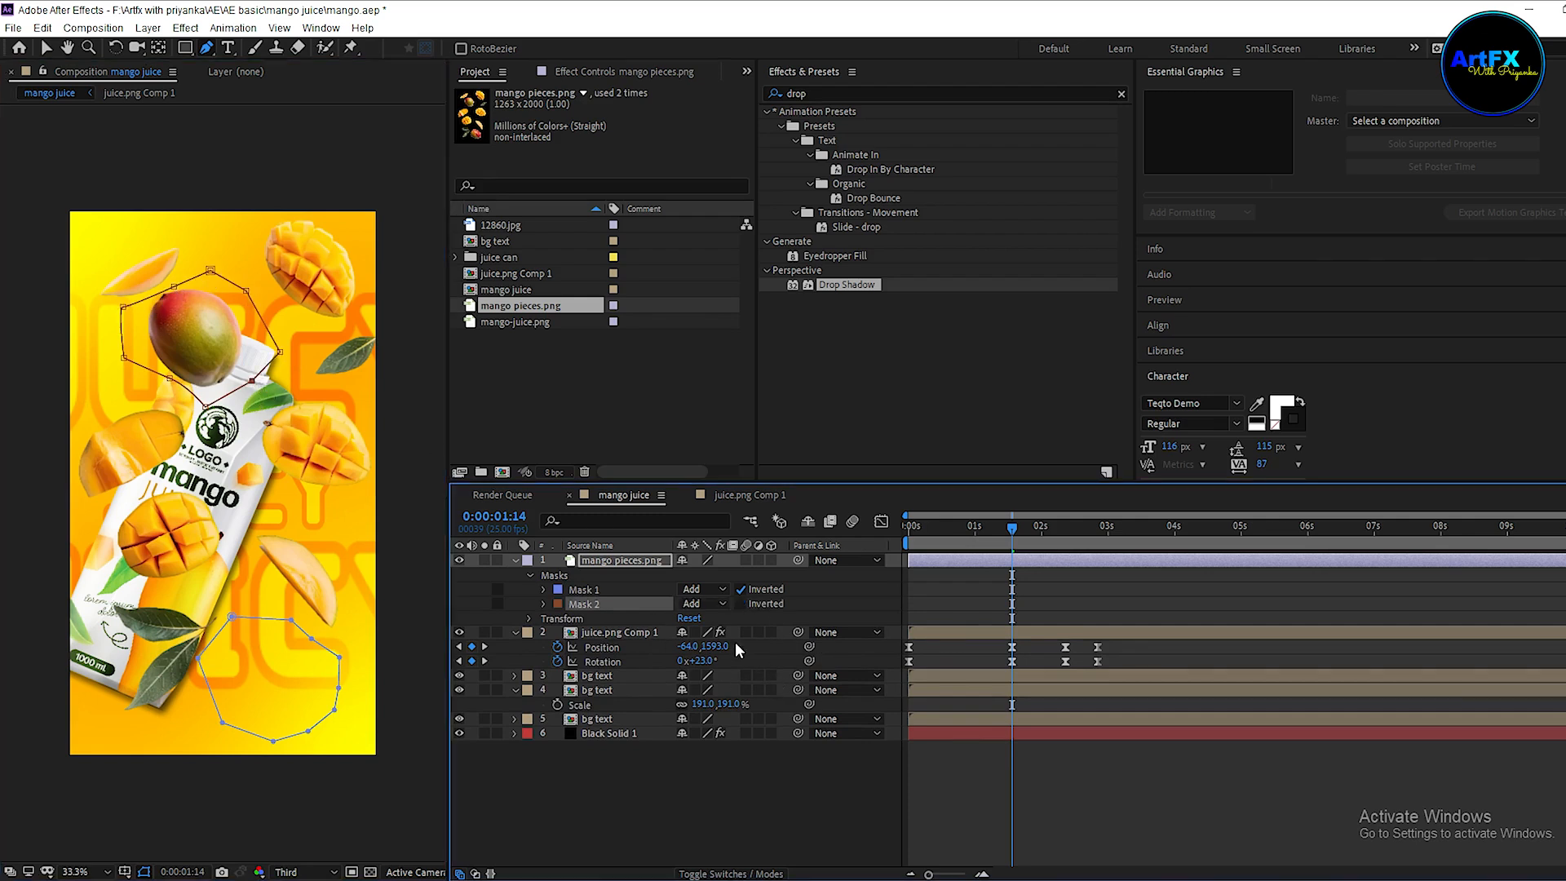
{"action": "left_click", "coordinate": [714, 608]}
{"action": "left_click", "coordinate": [725, 659]}
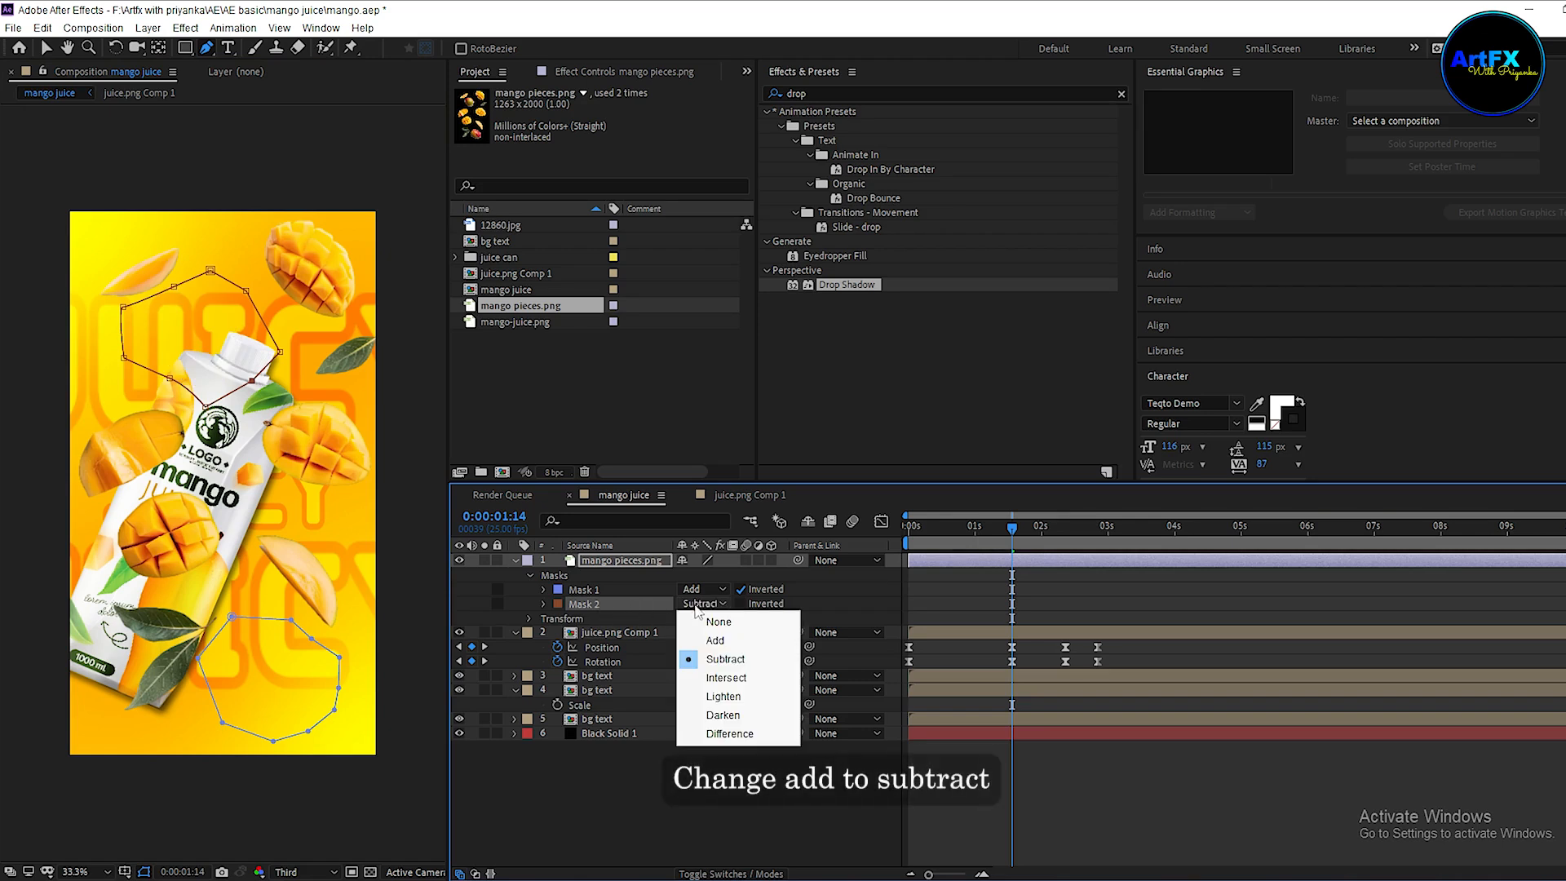
{"action": "left_click", "coordinate": [745, 660]}
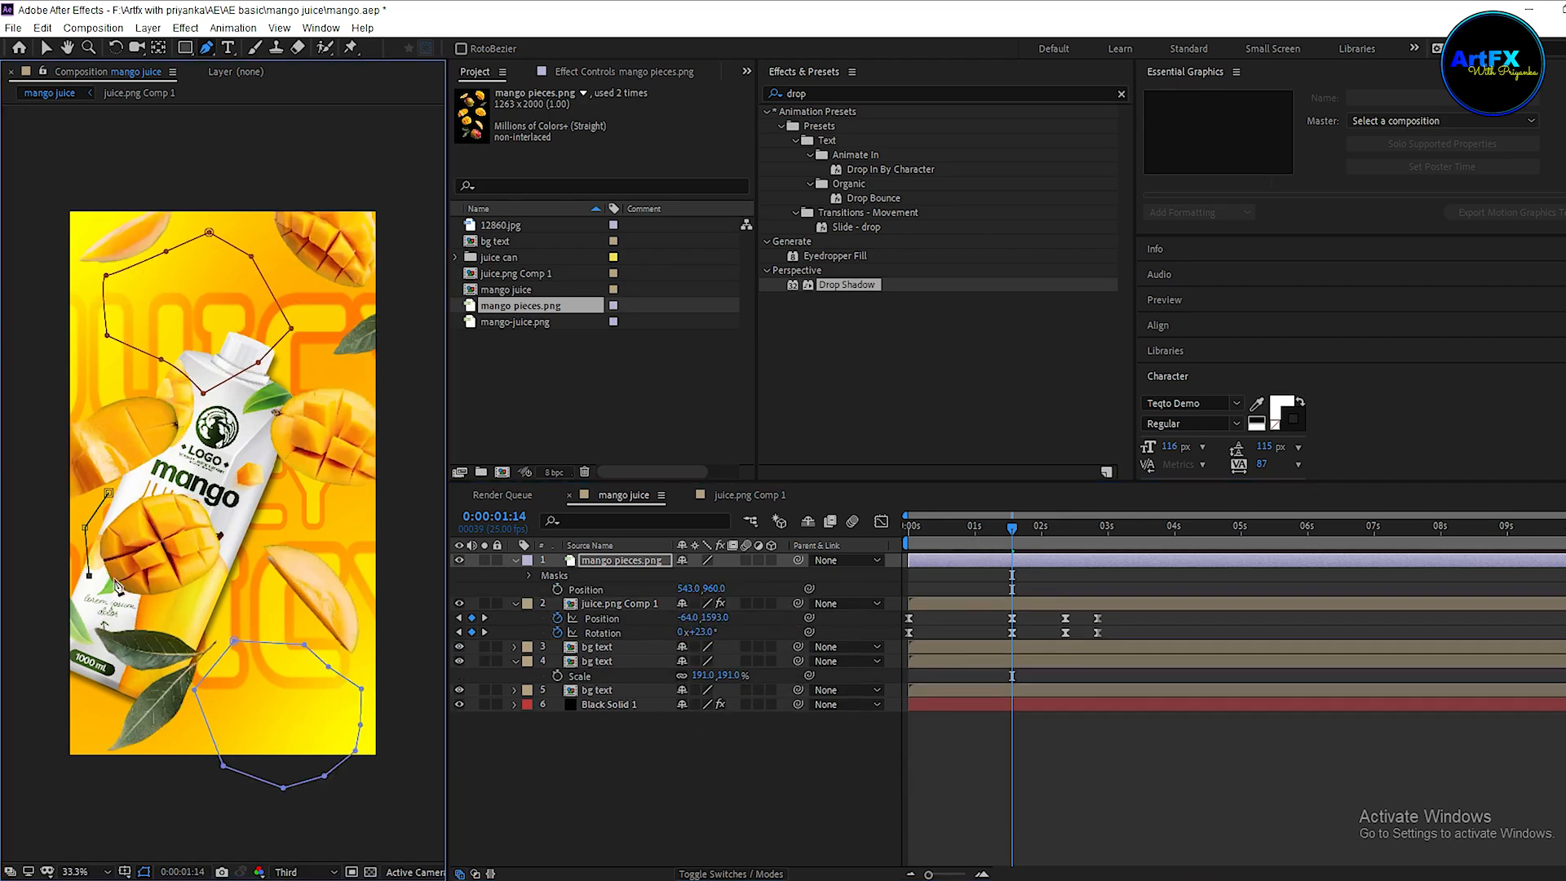
Mask the cut mango piece in front of the carton and set Mask 3's mode to Subtract.
{"action": "left_click", "coordinate": [101, 591]}
{"action": "left_click", "coordinate": [139, 613]}
{"action": "left_click", "coordinate": [206, 602]}
{"action": "left_click", "coordinate": [249, 545]}
{"action": "left_click", "coordinate": [251, 518]}
{"action": "left_click", "coordinate": [229, 465]}
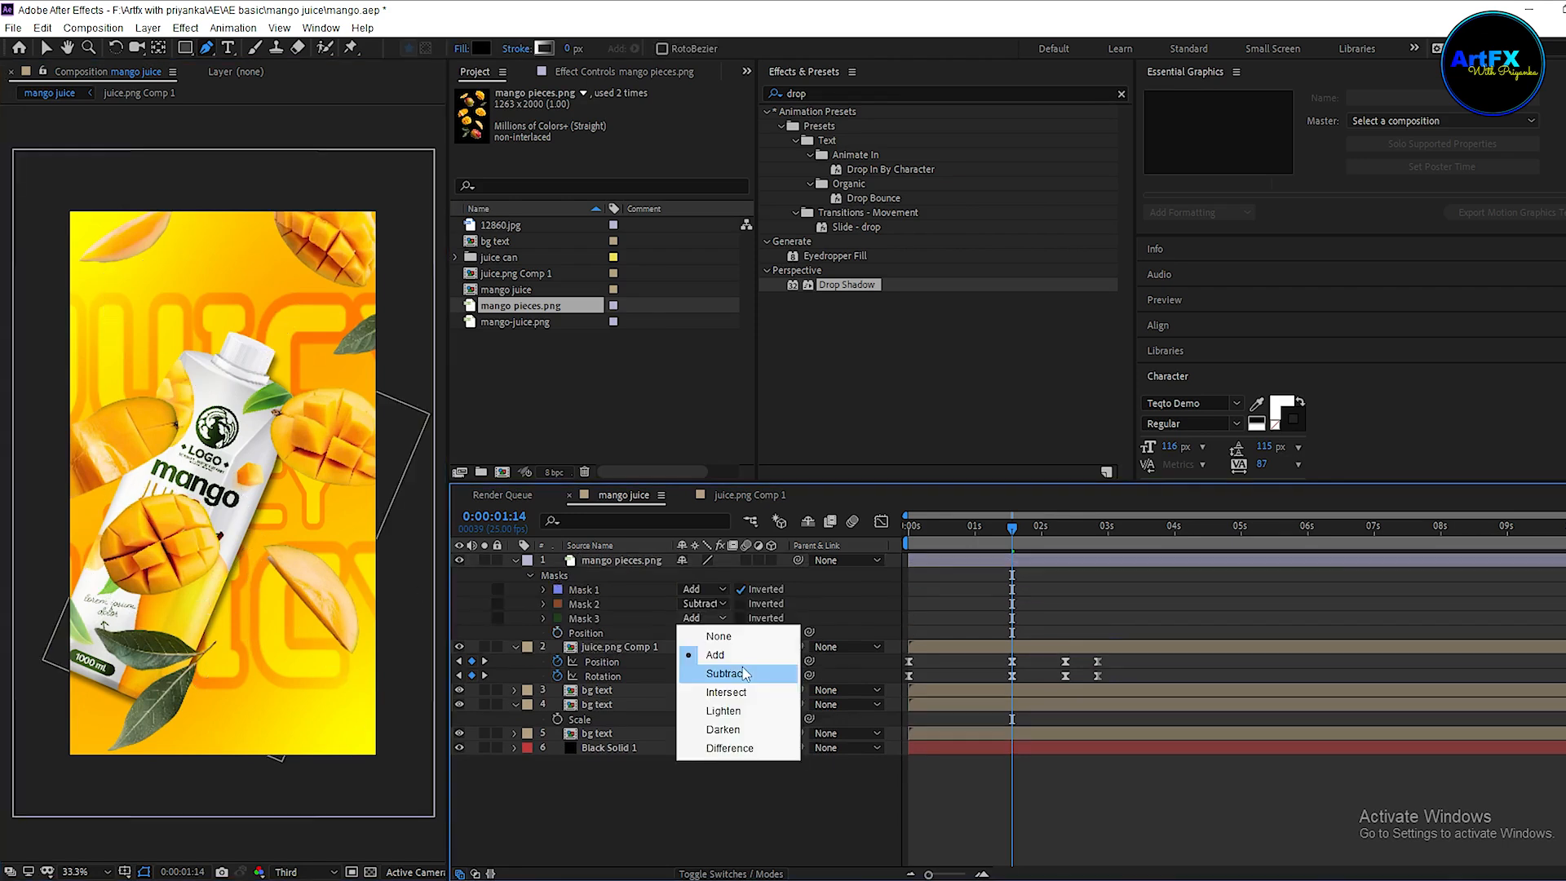
{"action": "left_click", "coordinate": [712, 673]}
{"action": "left_click", "coordinate": [727, 616]}
{"action": "left_click", "coordinate": [747, 668]}
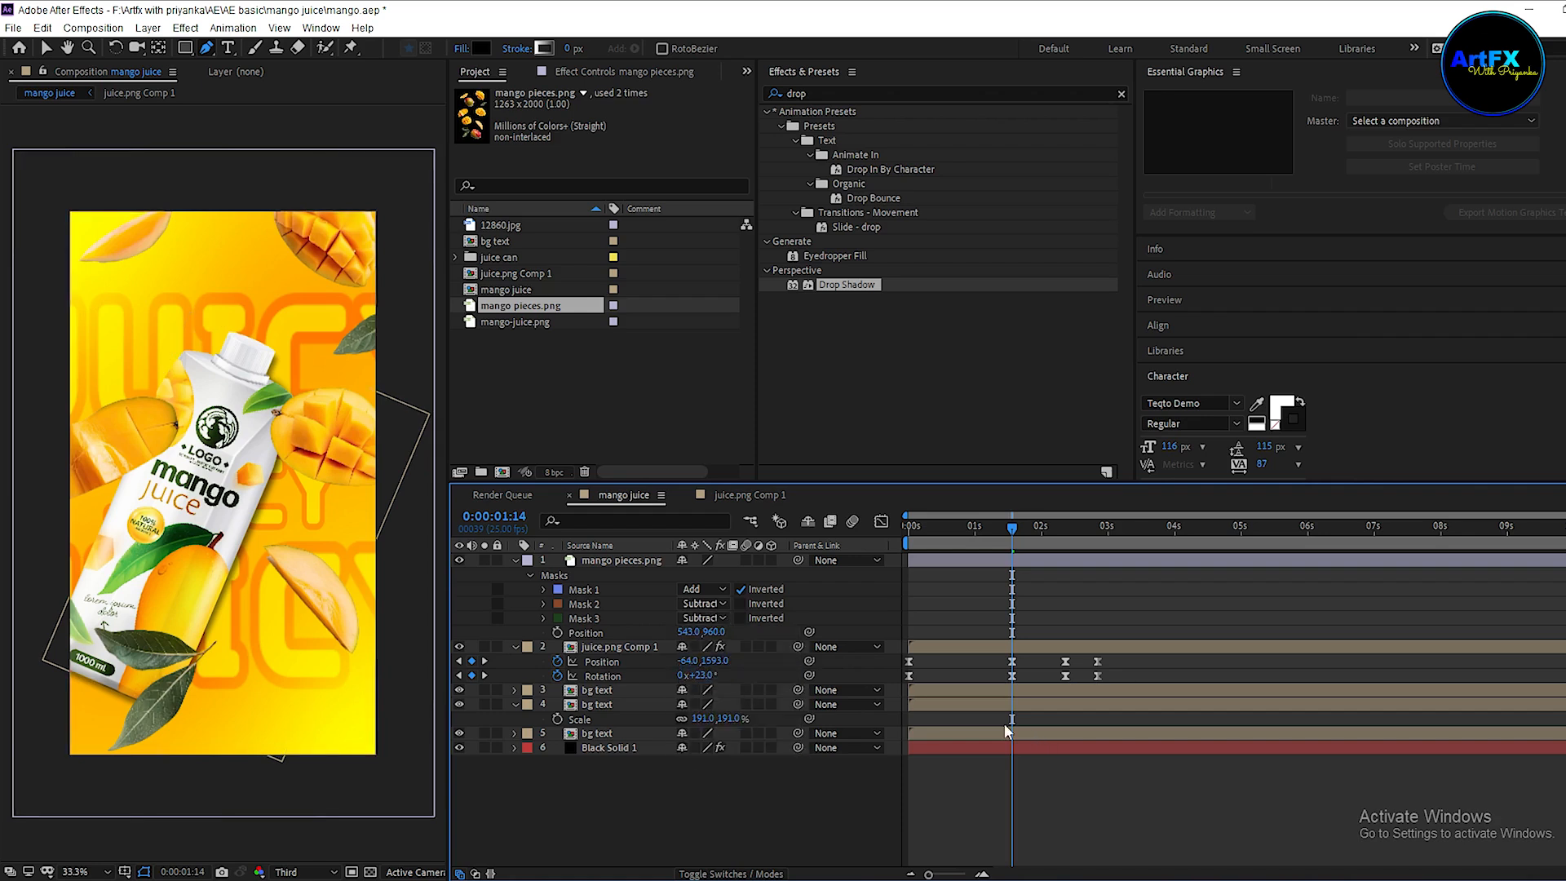
Rotate the mango pieces layer to -15° and move it beneath the carton layer.
{"action": "key", "text": "r"}
{"action": "left_click_drag", "start_coordinate": [628, 560], "coordinate": [628, 622]}
Apply a Drop Shadow to the mango pieces layer with Distance 24 and Softness 17, and preview the composition.
{"action": "left_click_drag", "start_coordinate": [865, 285], "coordinate": [620, 605]}
{"action": "left_click_drag", "start_coordinate": [622, 198], "coordinate": [637, 213]}
{"action": "left_click", "coordinate": [722, 761]}
{"action": "key", "text": "space"}
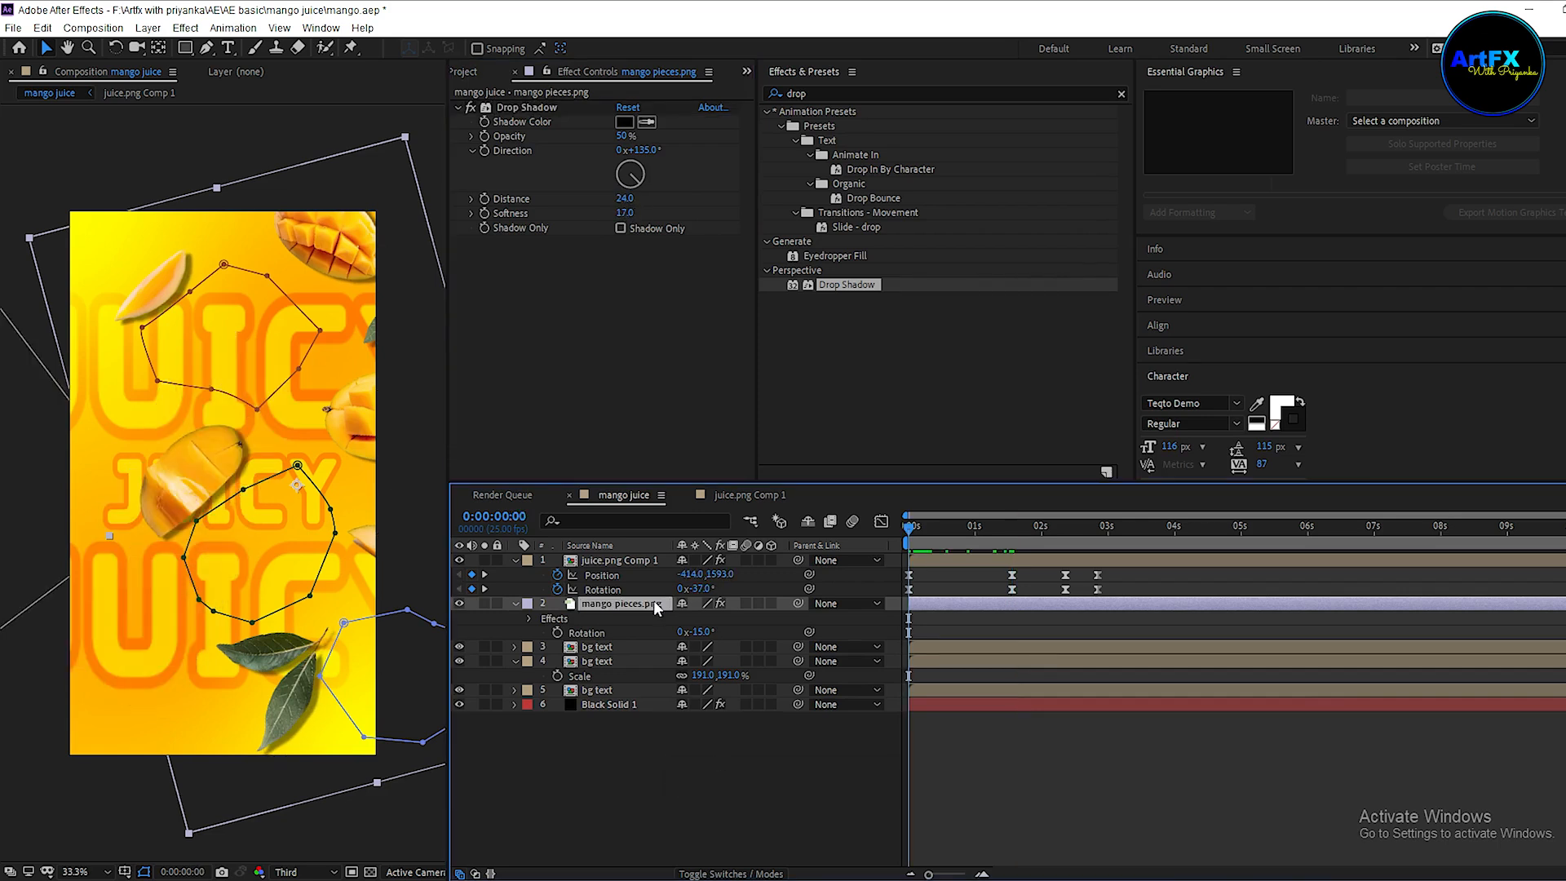
Keyframe the mango pieces' Rotation at -15° at 0:00:01:14 and at -16° at 0:00:00:00.
{"action": "left_click", "coordinate": [559, 633]}
{"action": "left_click_drag", "start_coordinate": [908, 633], "coordinate": [1012, 633]}
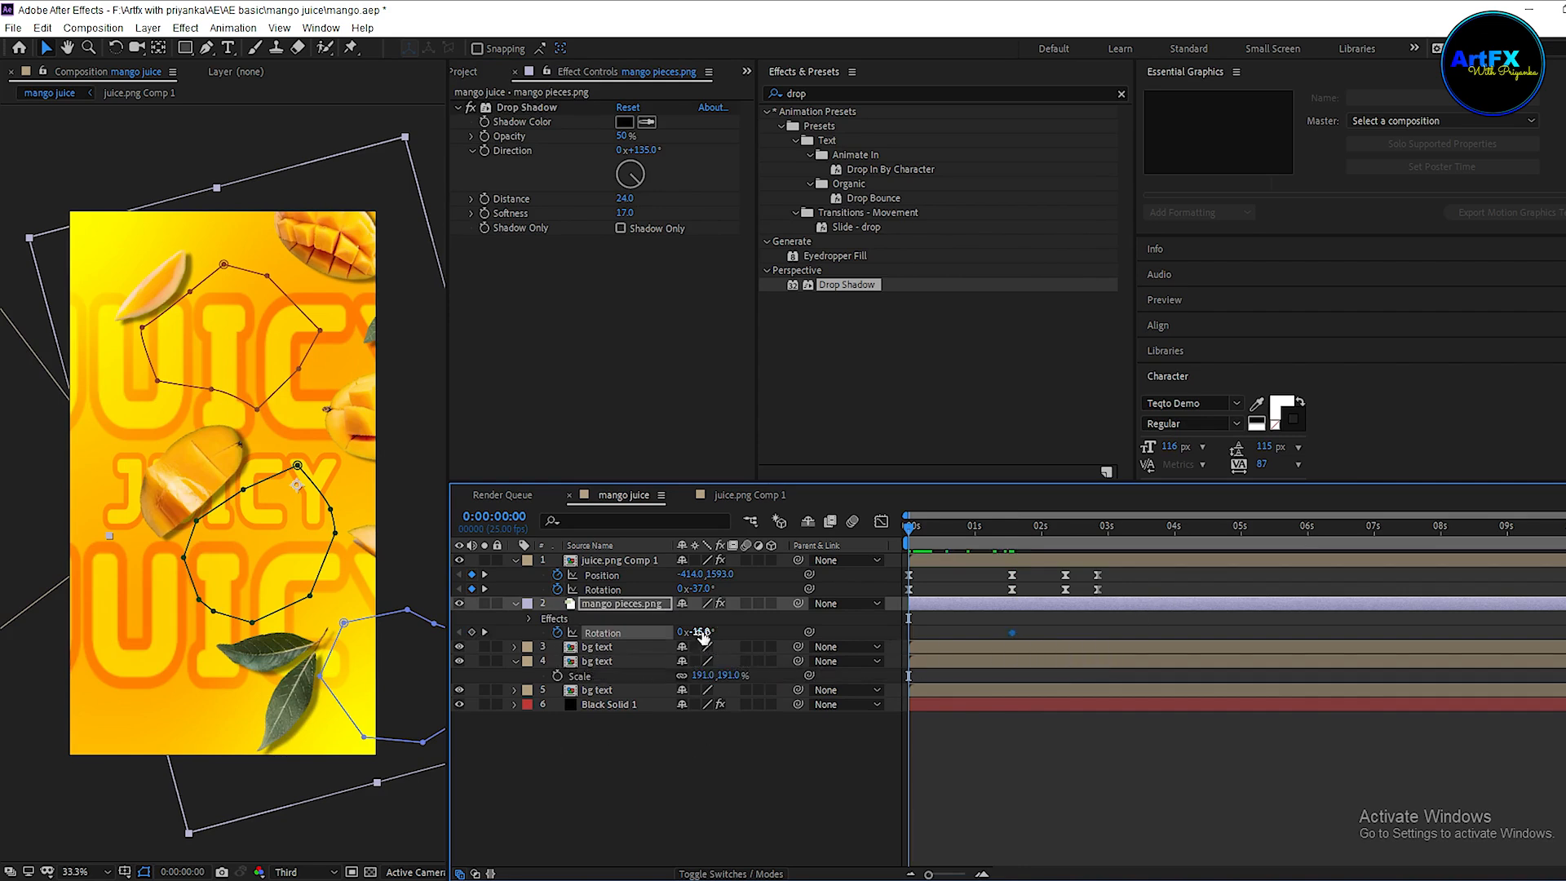
{"action": "left_click_drag", "start_coordinate": [703, 635], "coordinate": [711, 717]}
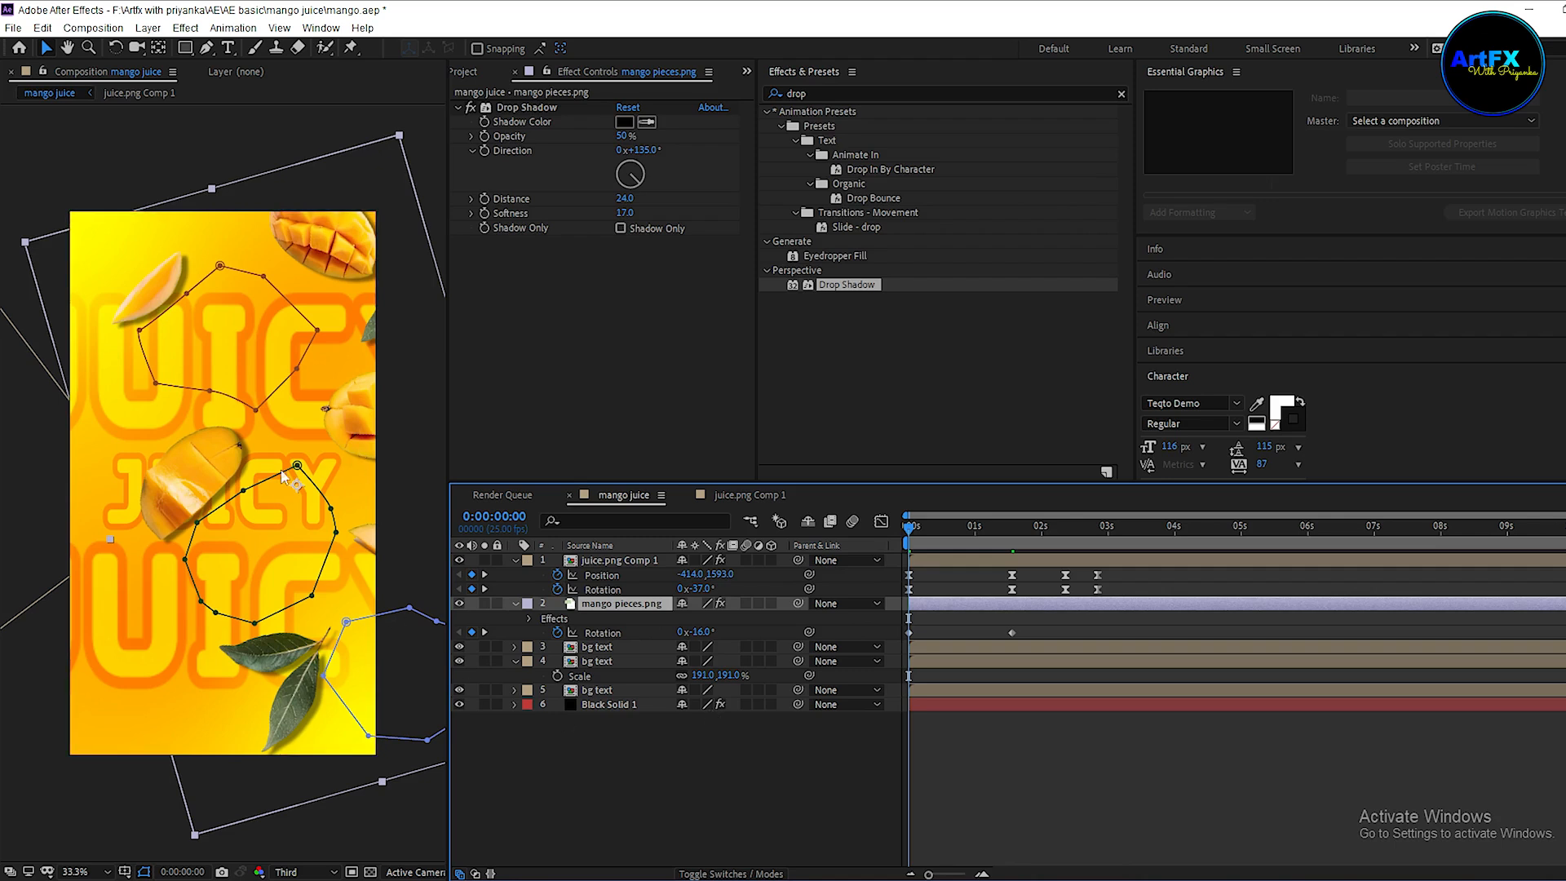
Move the mango pieces' anchor point outside the frame's right edge and set the starting Rotation to 74°.
{"action": "left_click", "coordinate": [159, 47]}
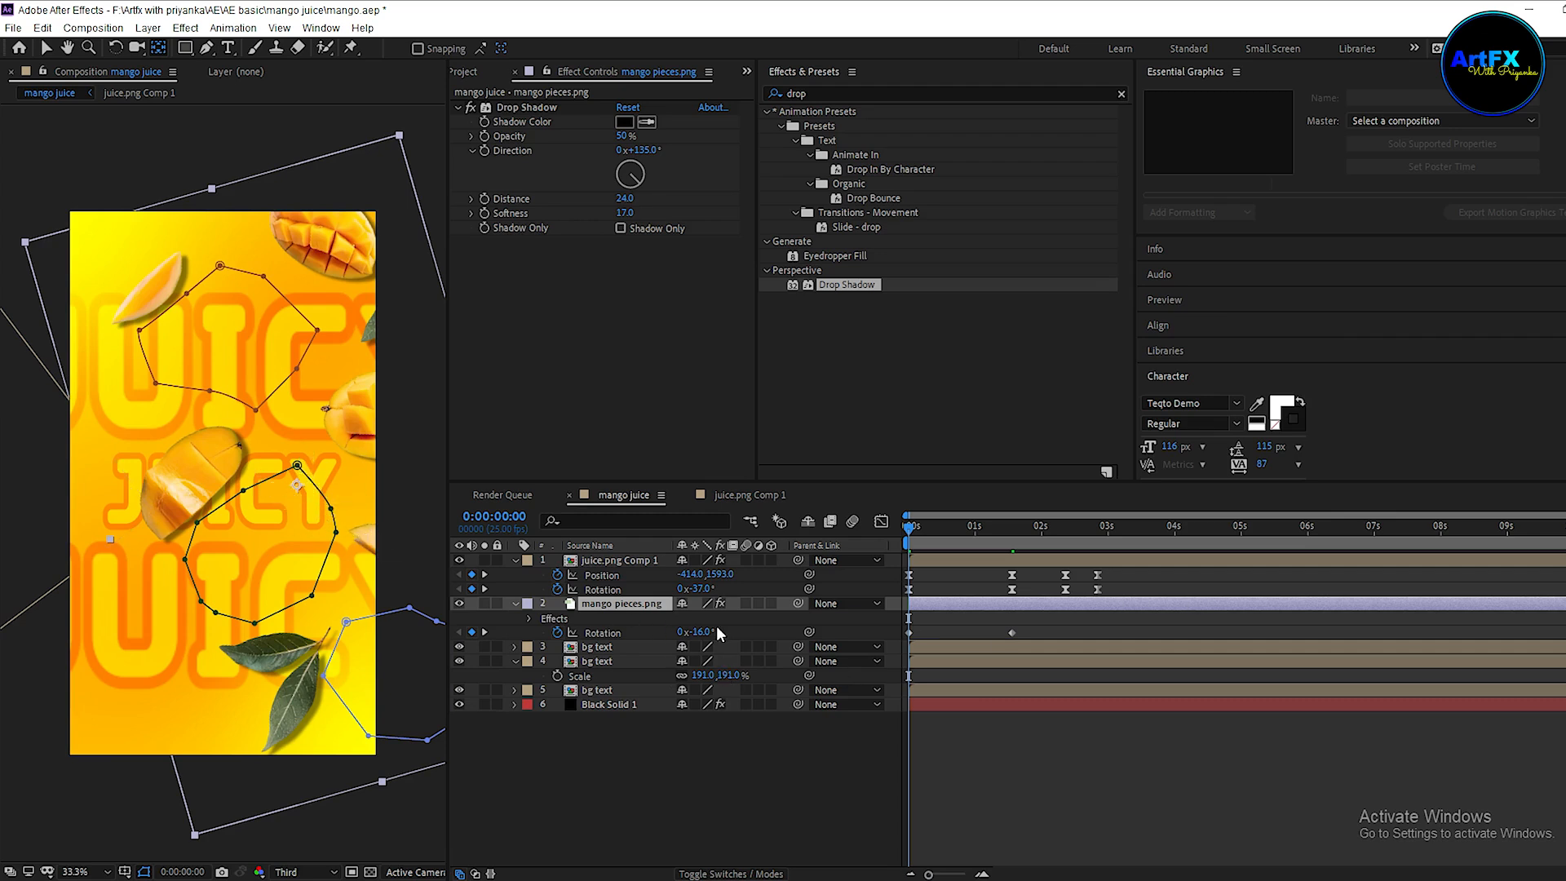
{"action": "mouse_move", "coordinate": [699, 632]}
{"action": "left_mouse_down"}
{"action": "mouse_move", "coordinate": [684, 621]}
{"action": "mouse_move", "coordinate": [699, 632]}
{"action": "left_mouse_up"}
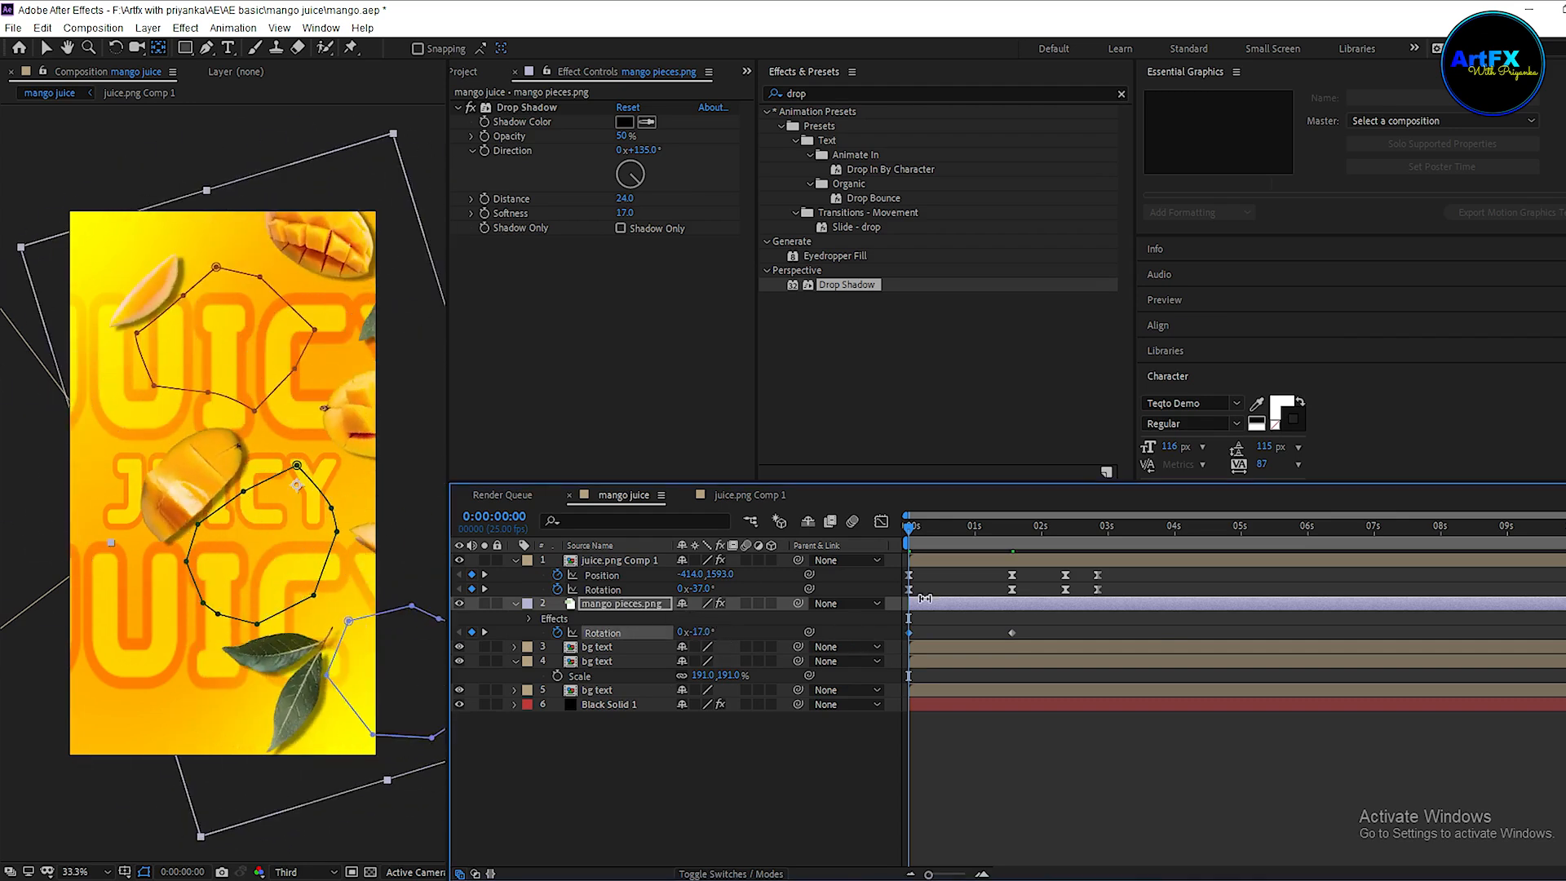
{"action": "key", "text": "comma"}
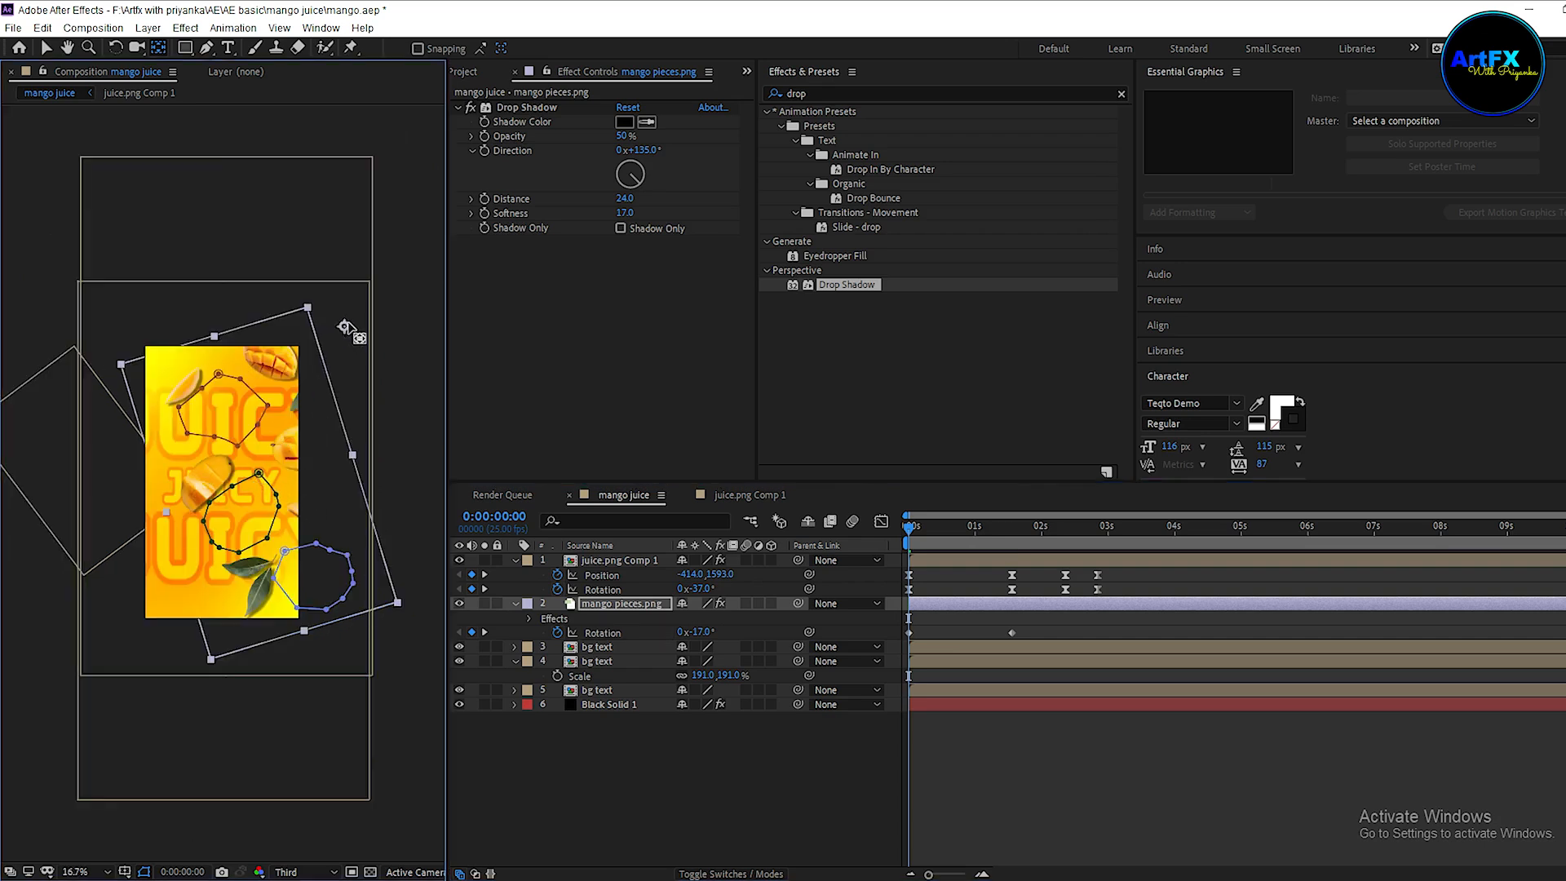
{"action": "key", "text": "period"}
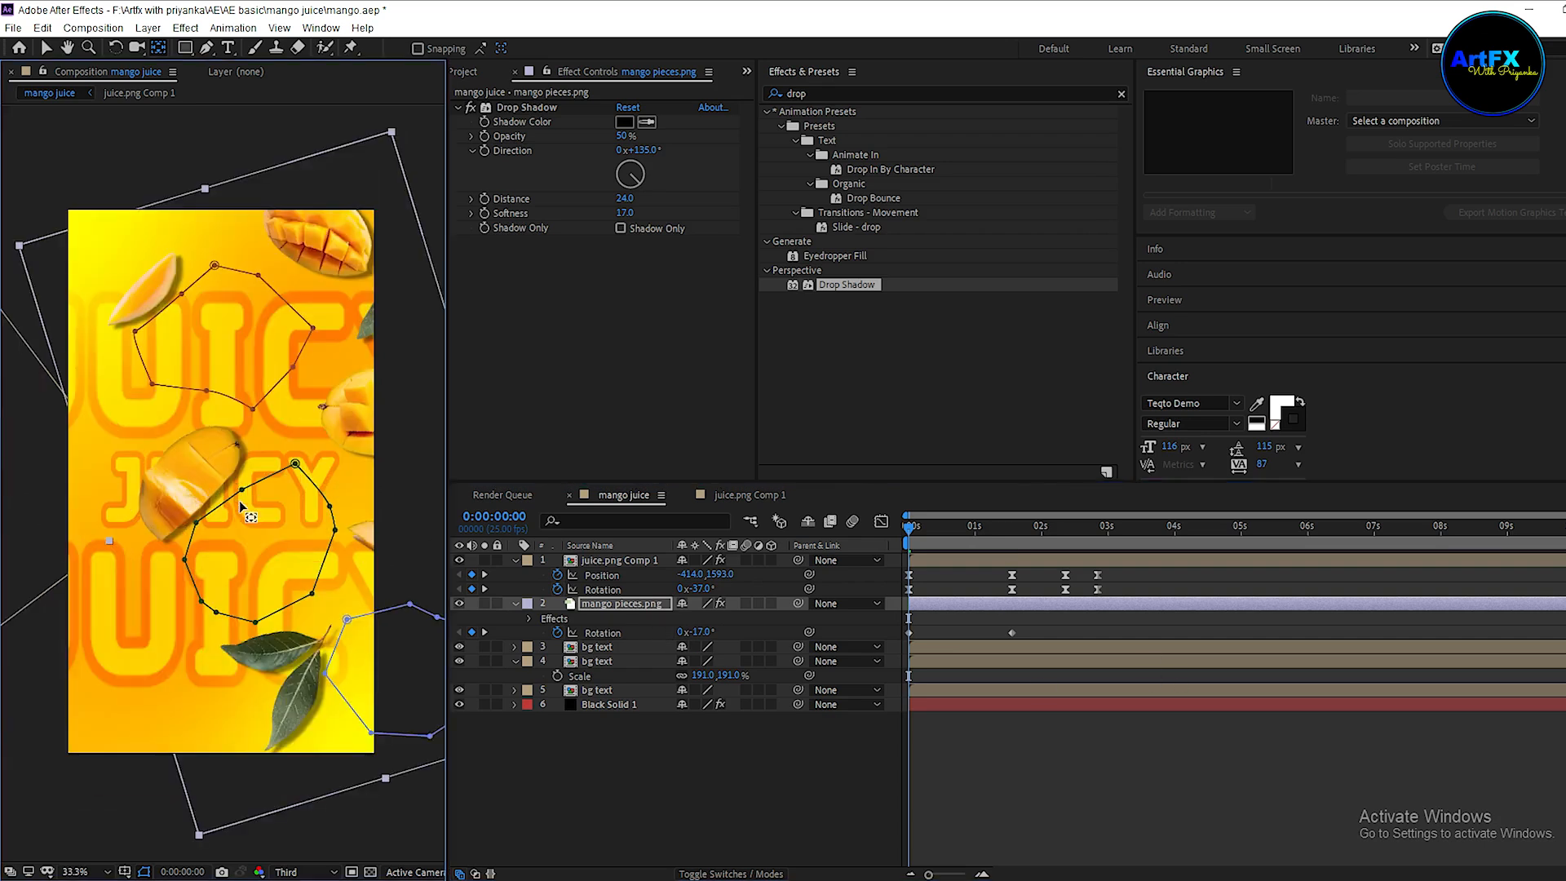
{"action": "left_click_drag", "start_coordinate": [697, 633], "coordinate": [670, 604]}
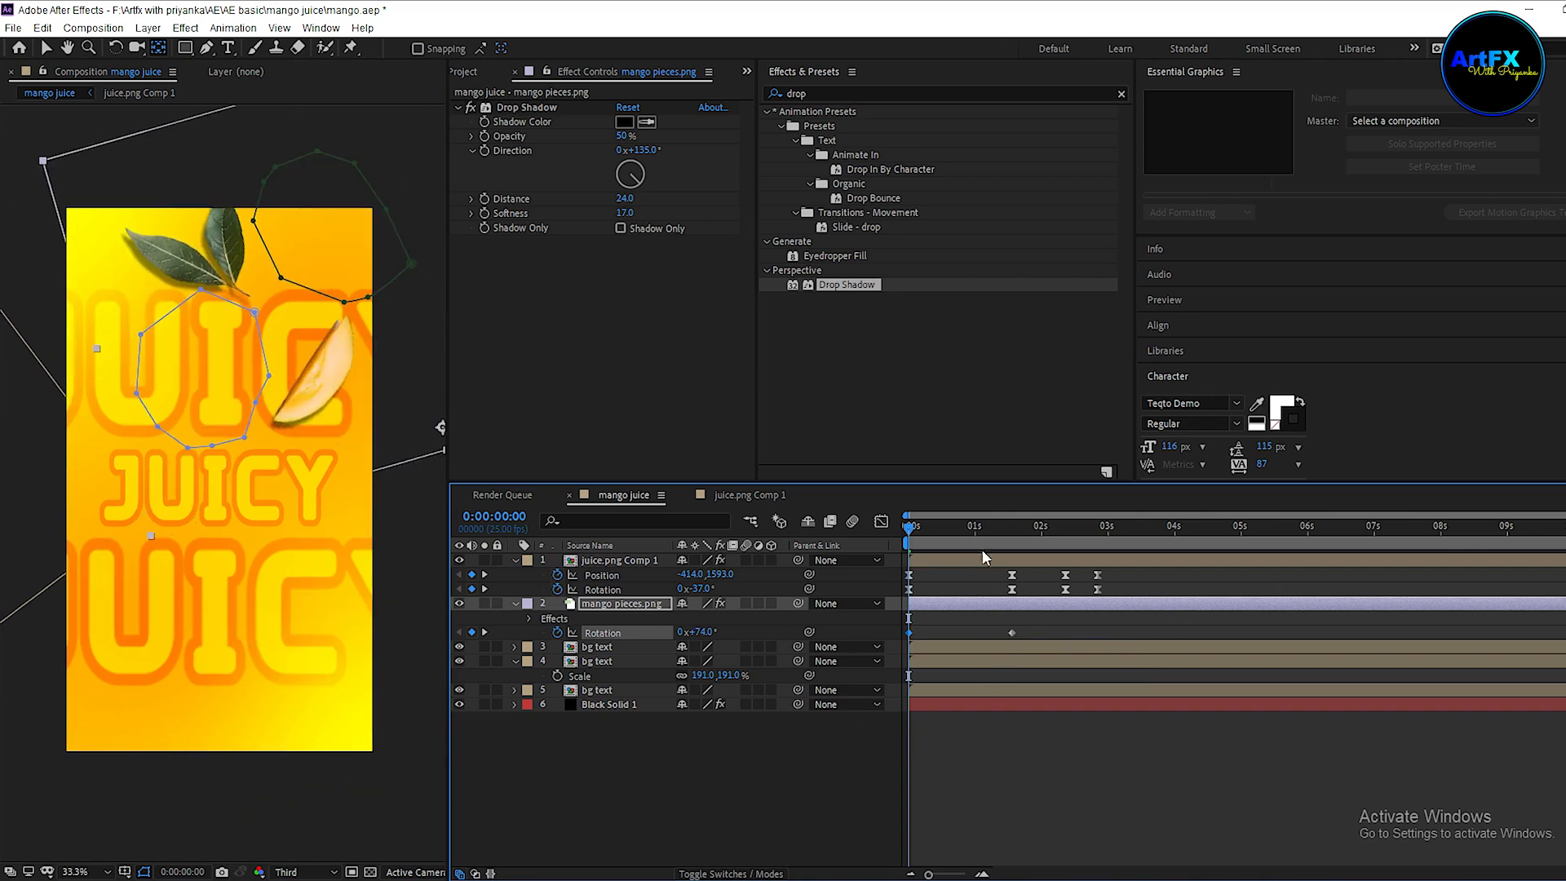
{"action": "key", "text": "space"}
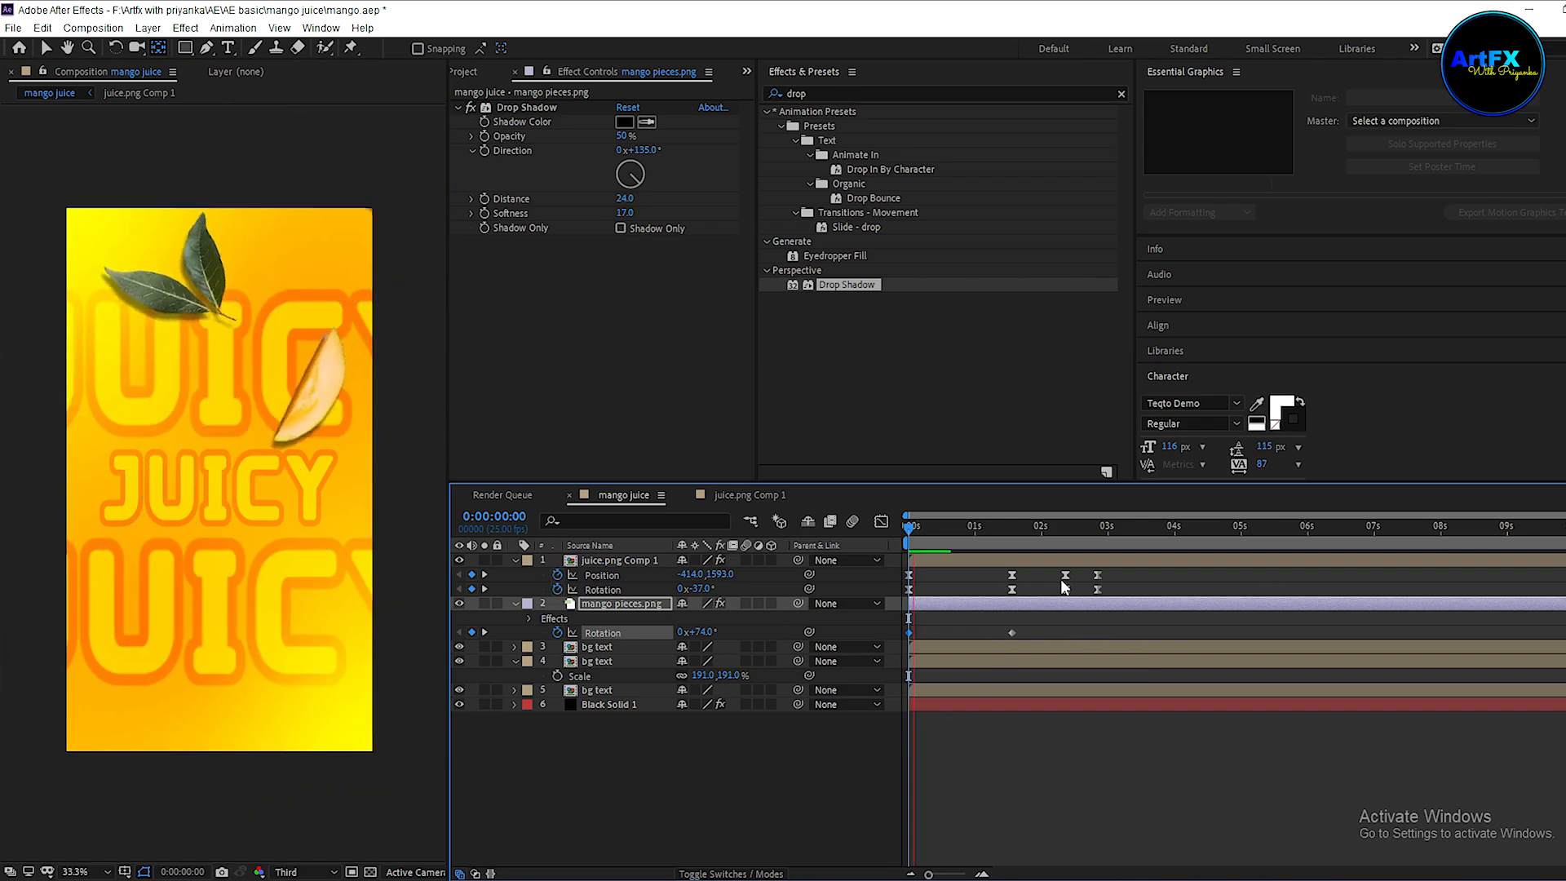
{"action": "key", "text": "space"}
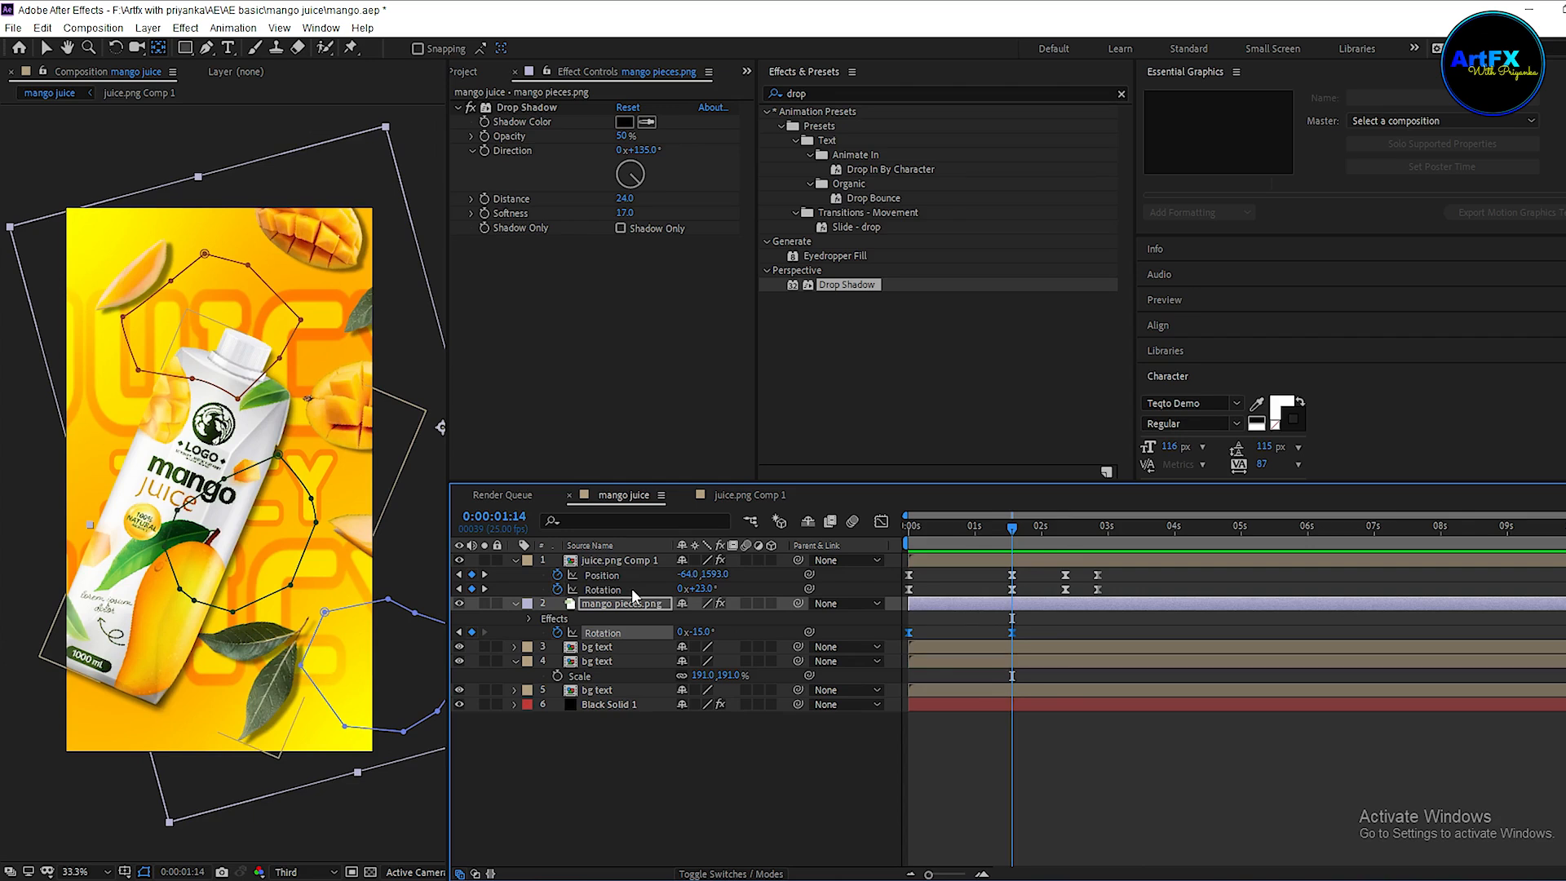
Keyframe the mango pieces' Rotation at -14° at 0:00:02:09 and -128° at 0:00:02:21, and preview the motion.
{"action": "left_click_drag", "start_coordinate": [1013, 531], "coordinate": [1067, 535]}
{"action": "left_click_drag", "start_coordinate": [699, 632], "coordinate": [702, 632]}
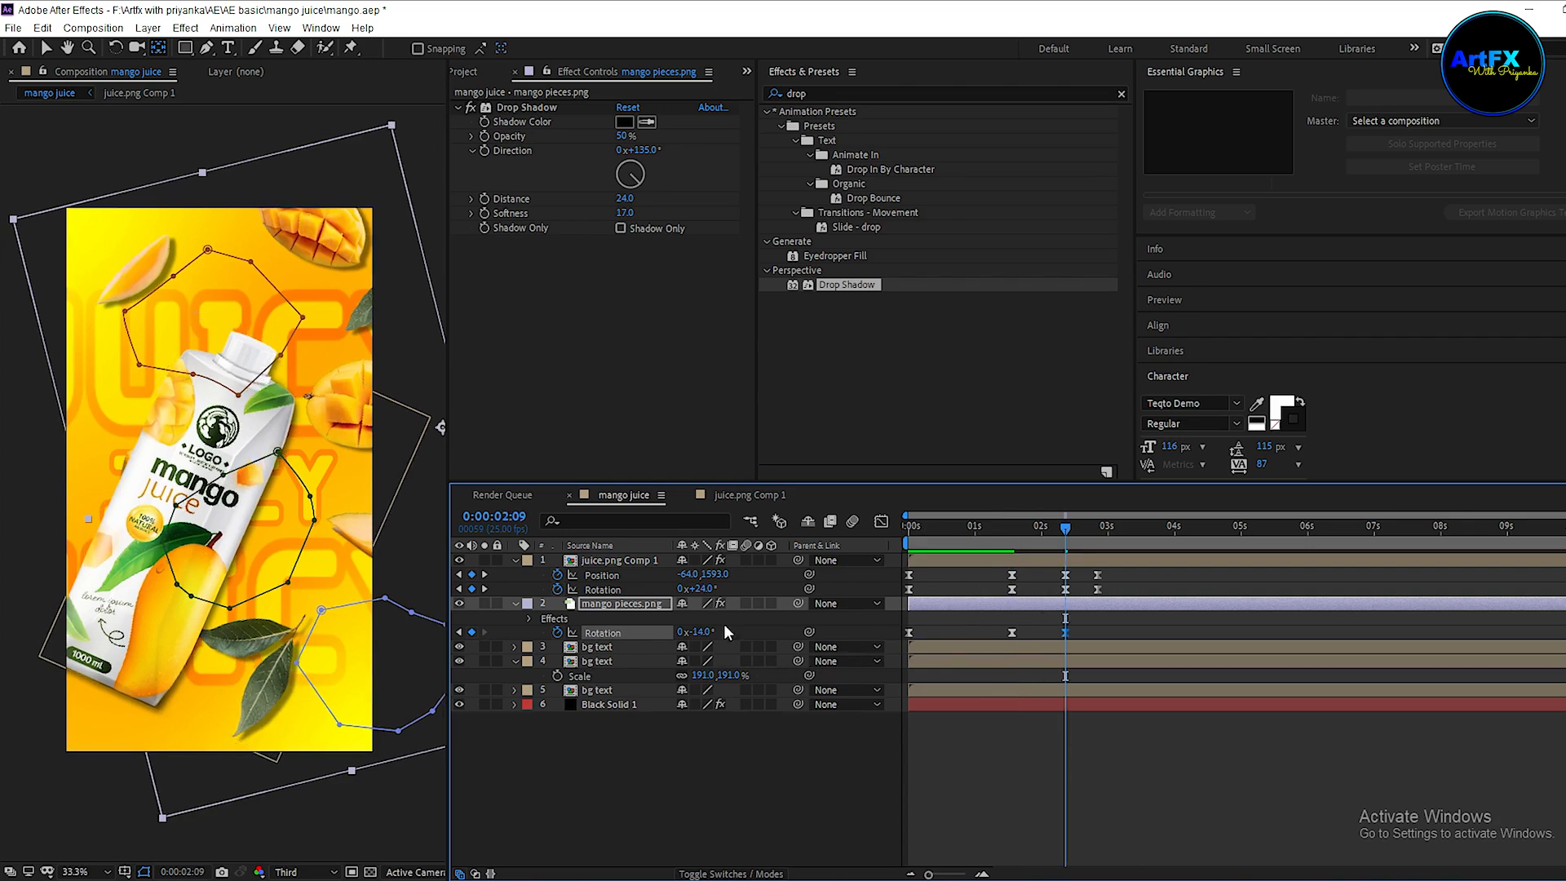
{"action": "left_click_drag", "start_coordinate": [1066, 527], "coordinate": [1098, 528]}
{"action": "left_click_drag", "start_coordinate": [695, 632], "coordinate": [602, 632]}
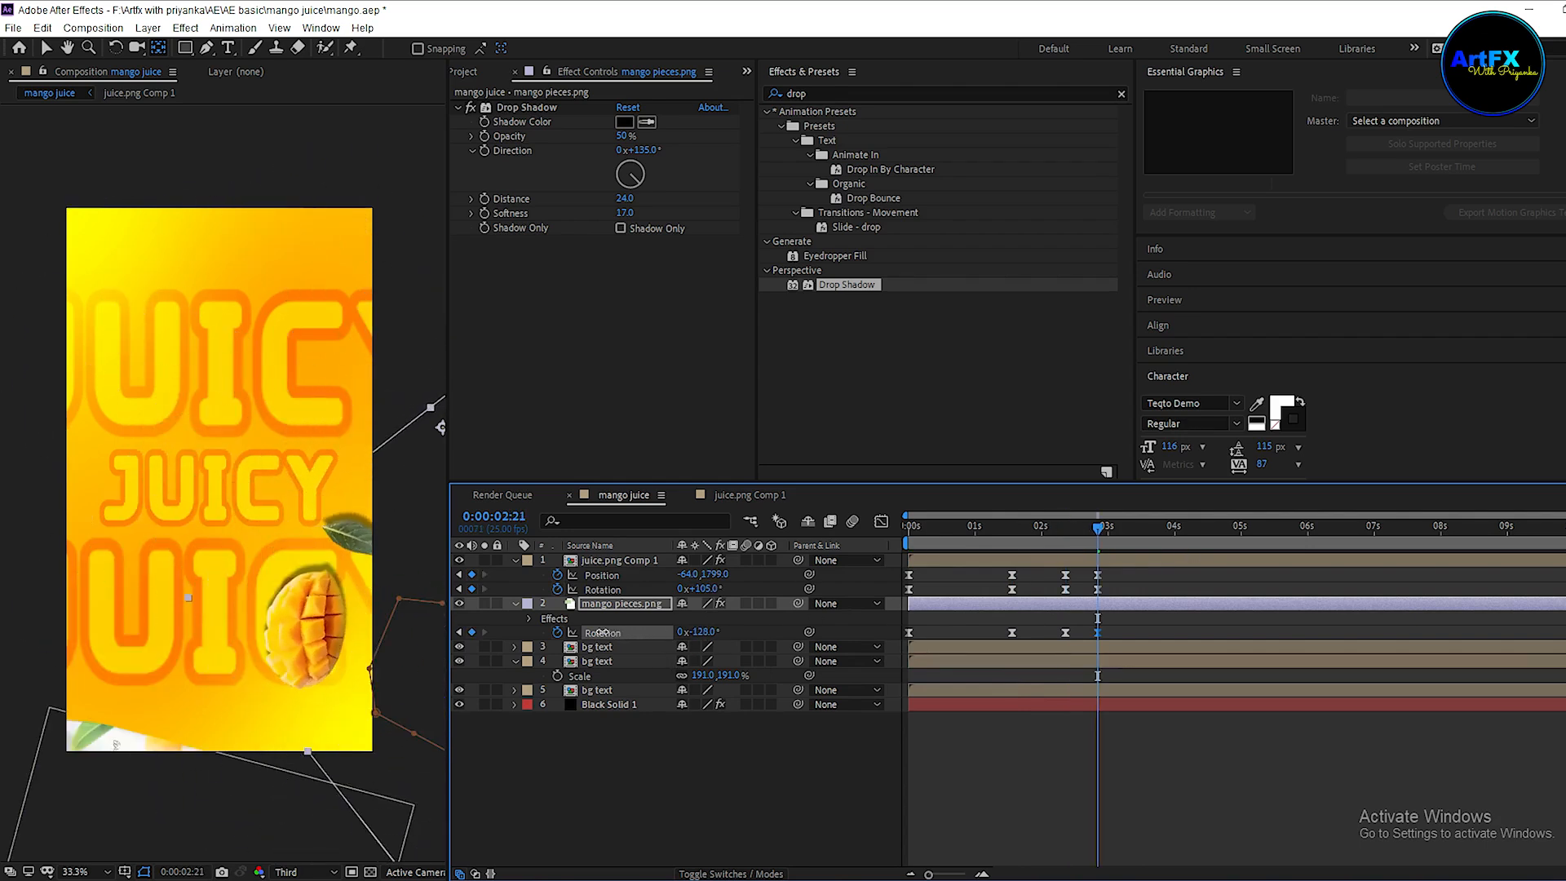
{"action": "key", "text": "space"}
Reshape the mango pieces' Rotation speed curve so the swing-in starts fast and eases into the second keyframe, and preview it.
{"action": "left_click_drag", "start_coordinate": [1123, 627], "coordinate": [853, 620]}
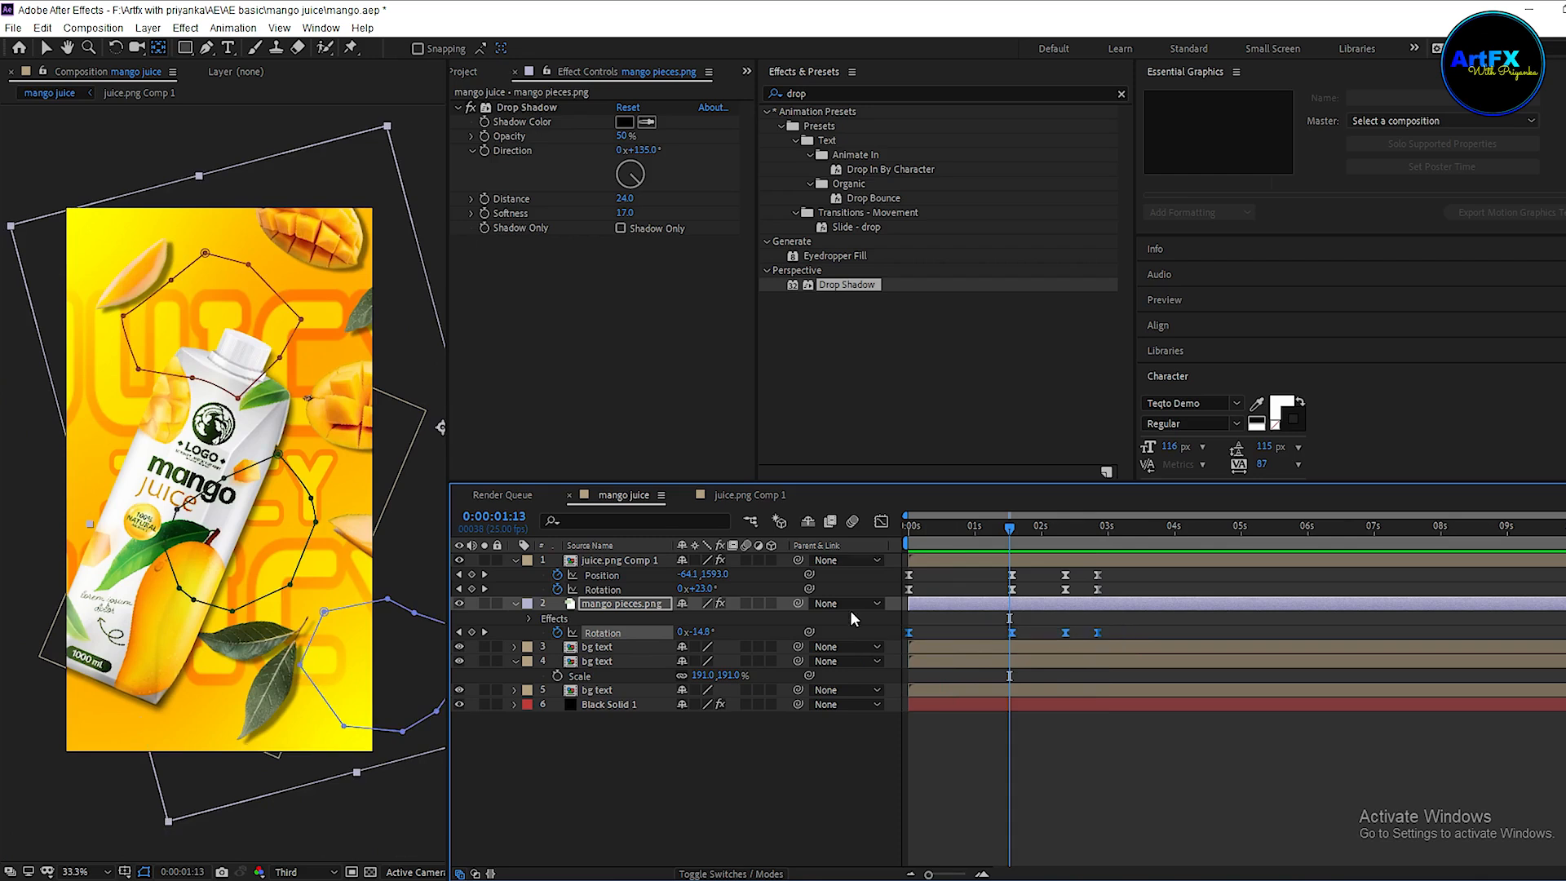
{"action": "left_click", "coordinate": [880, 522]}
{"action": "left_click", "coordinate": [1012, 576]}
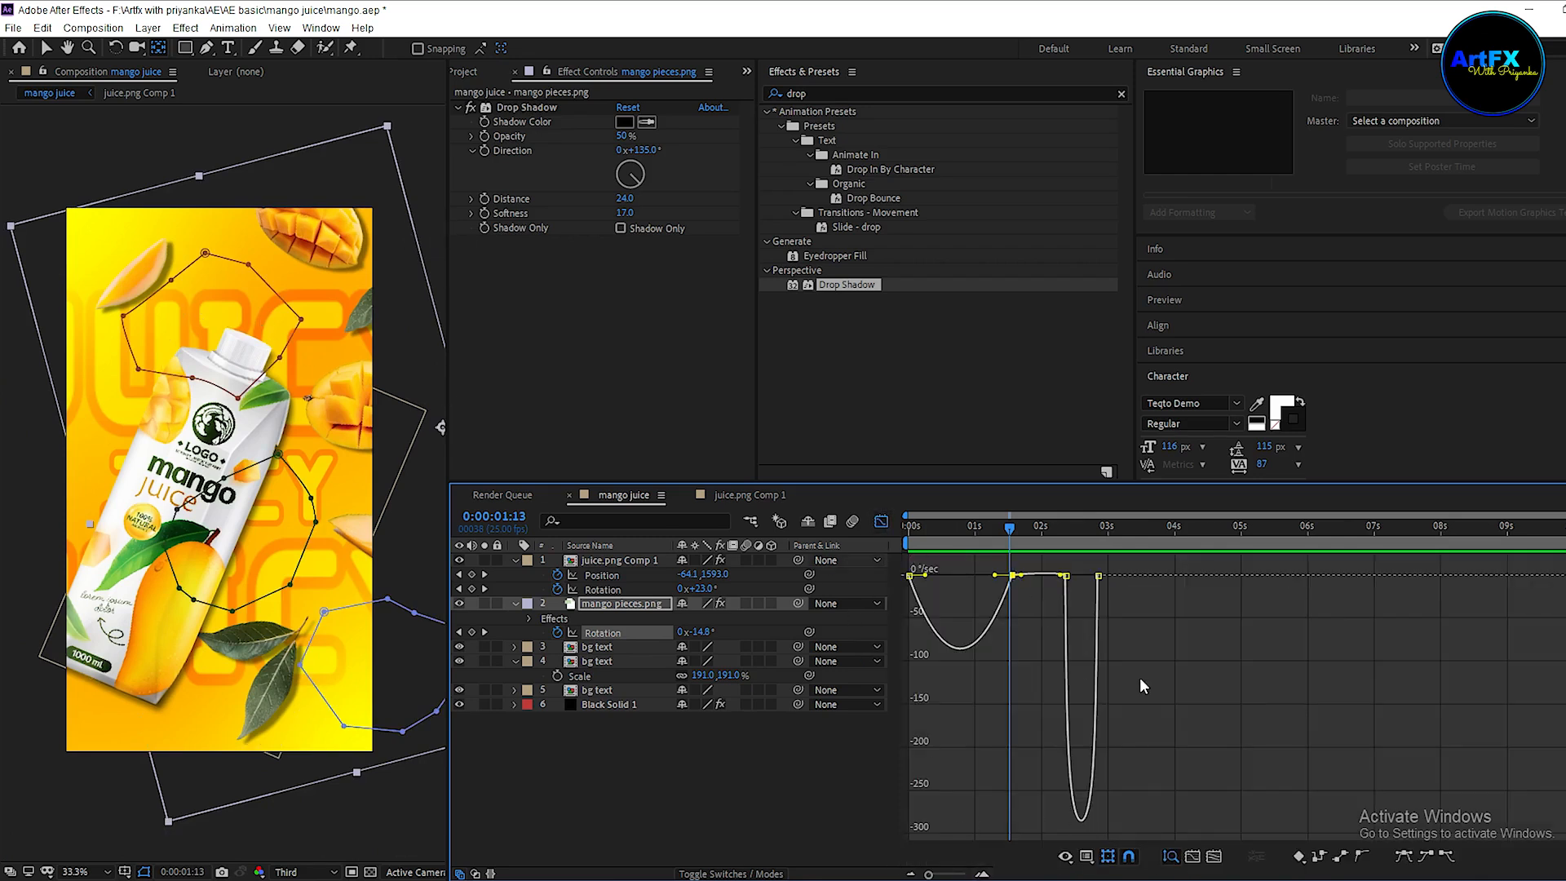
{"action": "left_click_drag", "start_coordinate": [993, 577], "coordinate": [960, 575]}
{"action": "key", "text": "Home"}
{"action": "key", "text": "space"}
{"action": "key", "text": "space"}
Reshape the mango pieces' Rotation speed curve so the swing-out accelerates toward the last keyframe at 0:00:02:21, and preview it.
{"action": "left_click_drag", "start_coordinate": [1009, 531], "coordinate": [1064, 535]}
{"action": "left_click", "coordinate": [1098, 576]}
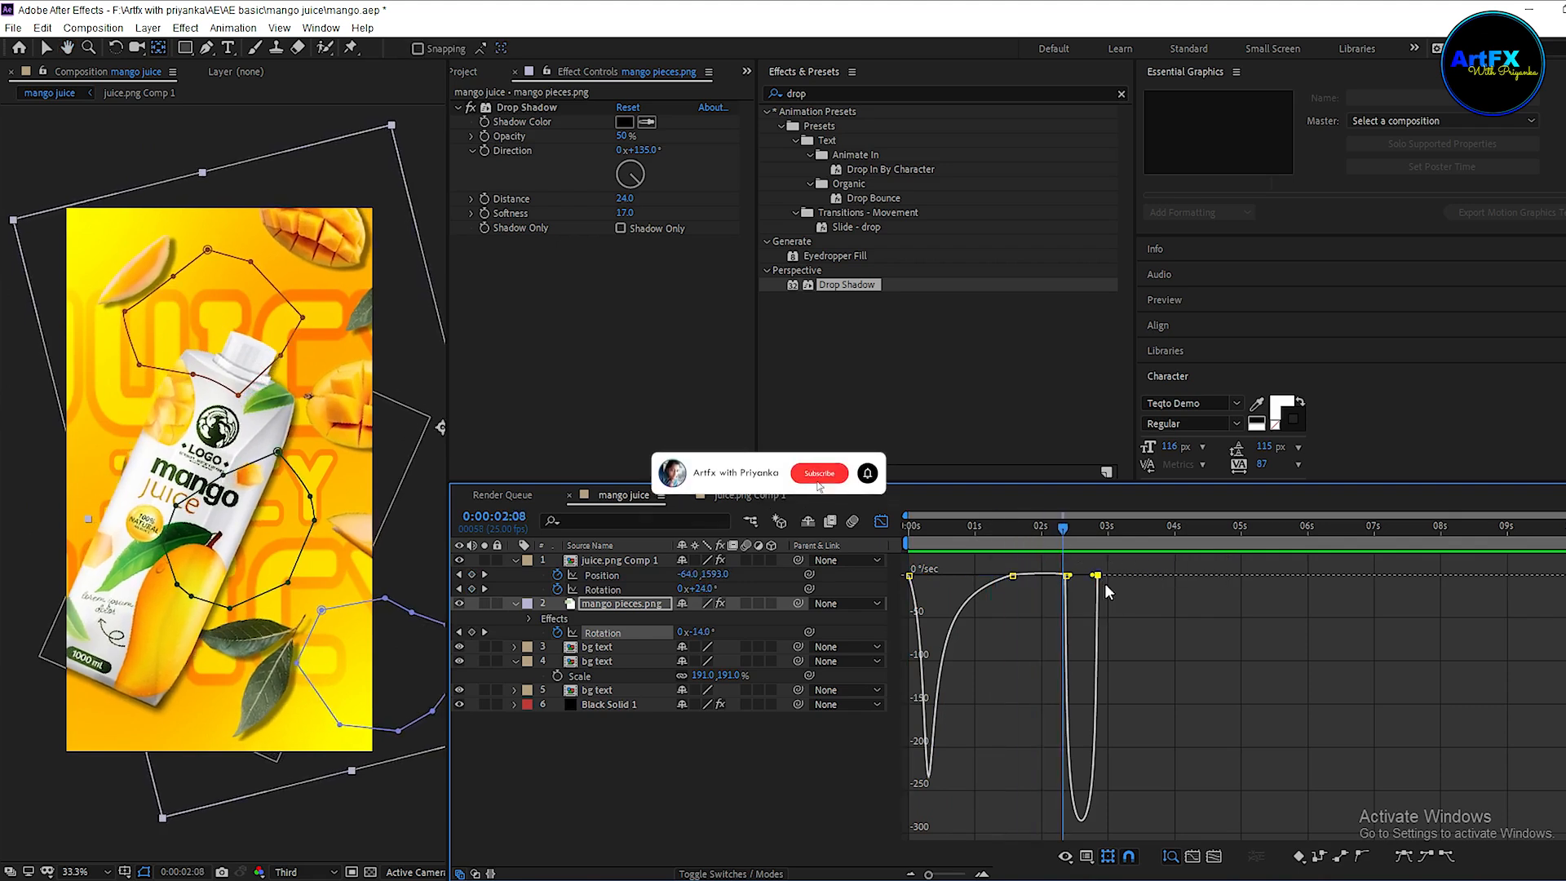
{"action": "left_click_drag", "start_coordinate": [1072, 577], "coordinate": [1138, 563]}
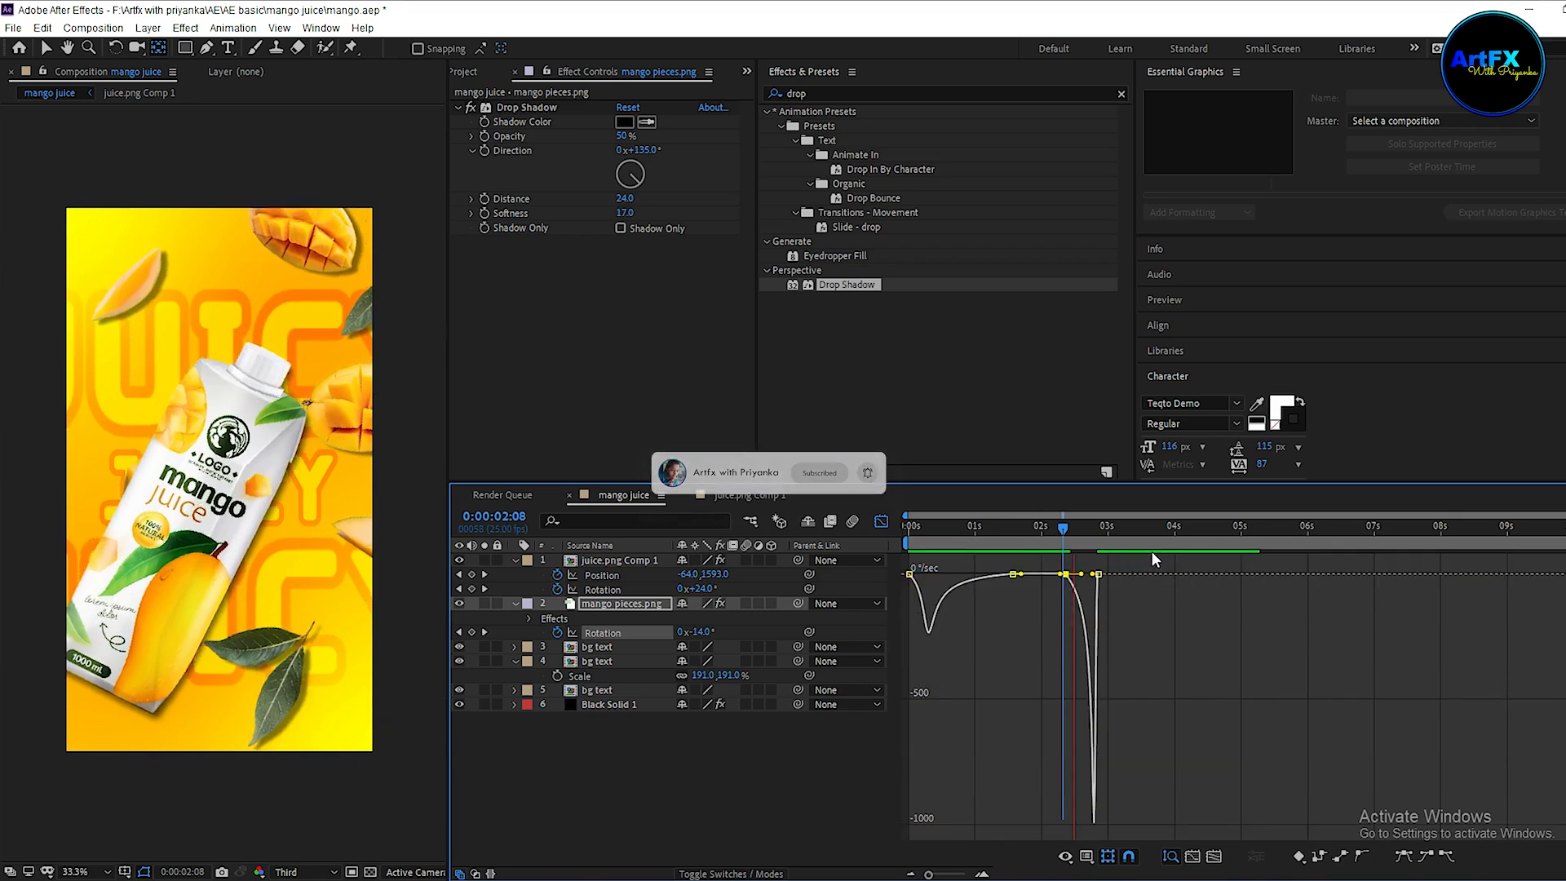
{"action": "key", "text": "Home"}
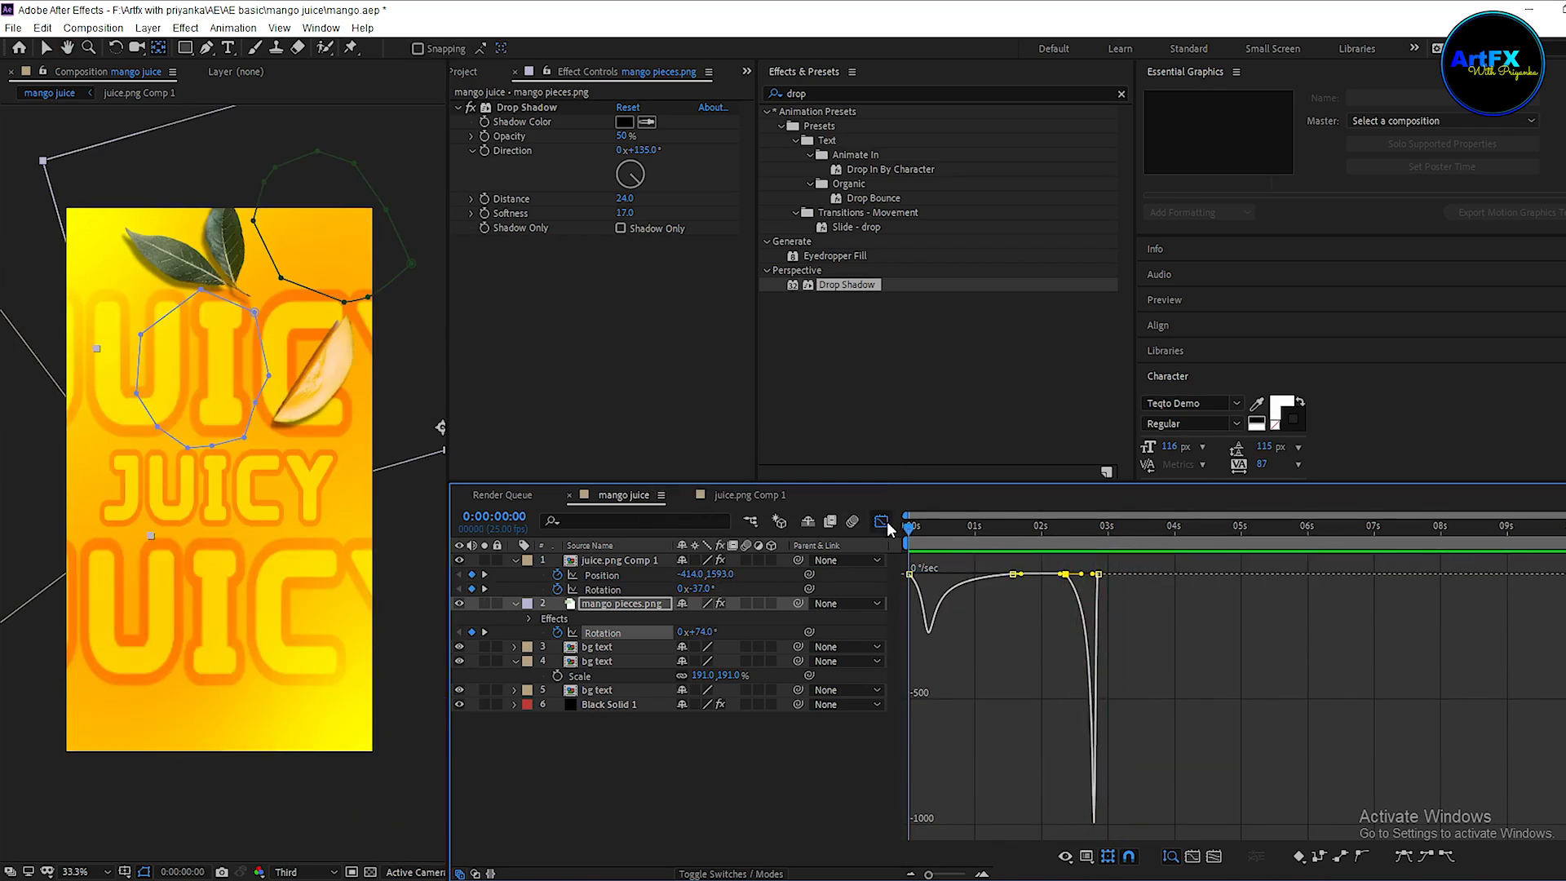
{"action": "left_click", "coordinate": [881, 522]}
Create a null object and place it directly below the mango pieces layer.
{"action": "right_click", "coordinate": [643, 769]}
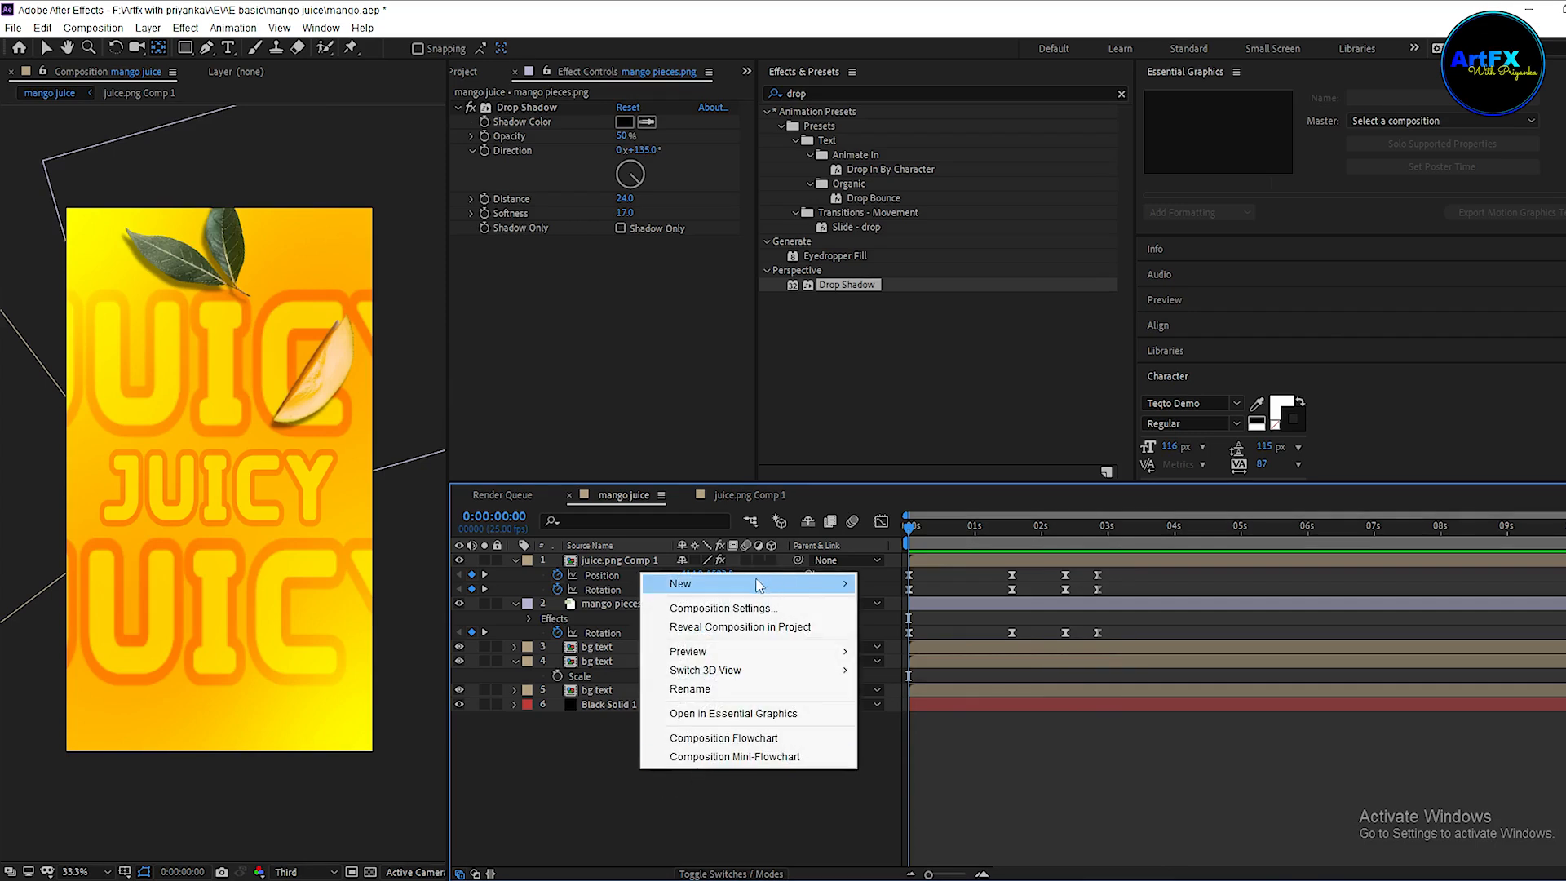
{"action": "mouse_move", "coordinate": [759, 582]}
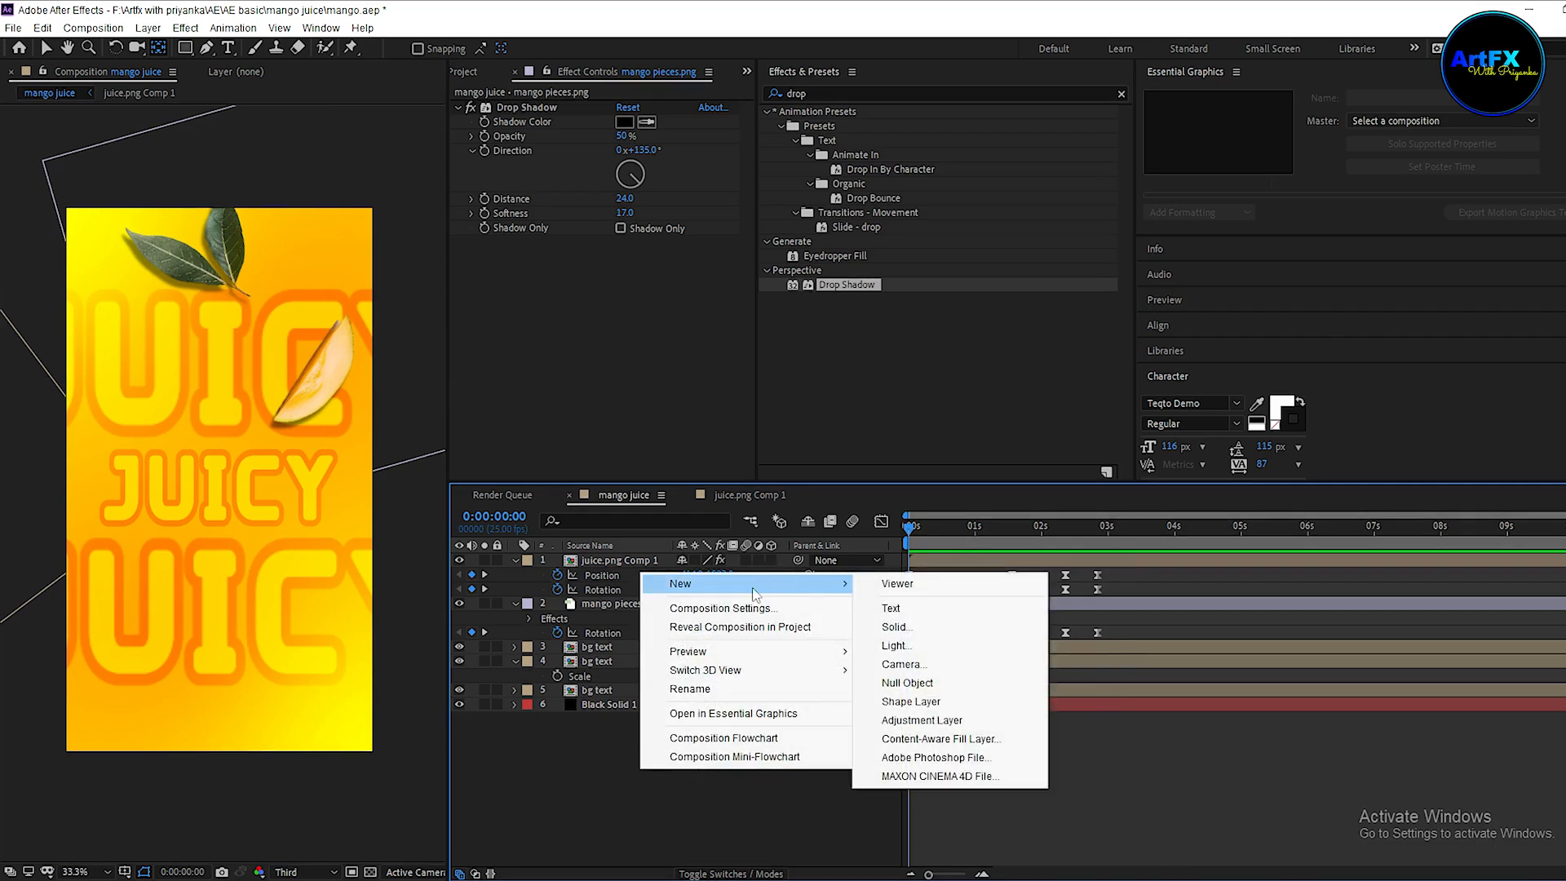
{"action": "left_click", "coordinate": [924, 689]}
{"action": "left_click", "coordinate": [604, 735]}
Parent the three bg text layers to the null object.
{"action": "left_click", "coordinate": [614, 662]}
{"action": "left_click", "coordinate": [619, 707], "text": "shift"}
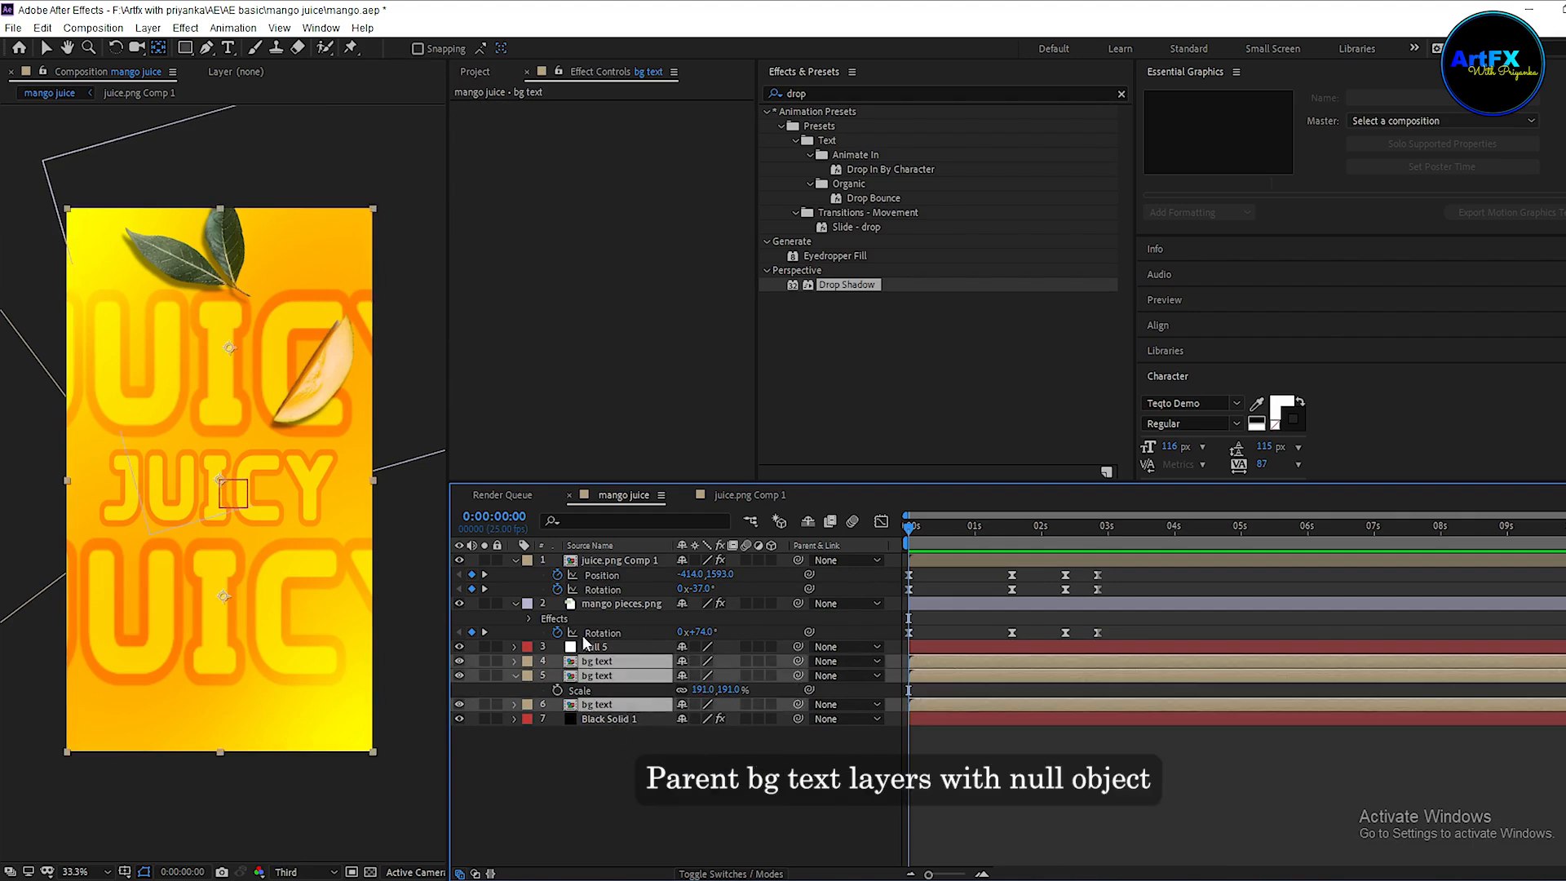
{"action": "left_click_drag", "start_coordinate": [610, 638], "coordinate": [610, 641]}
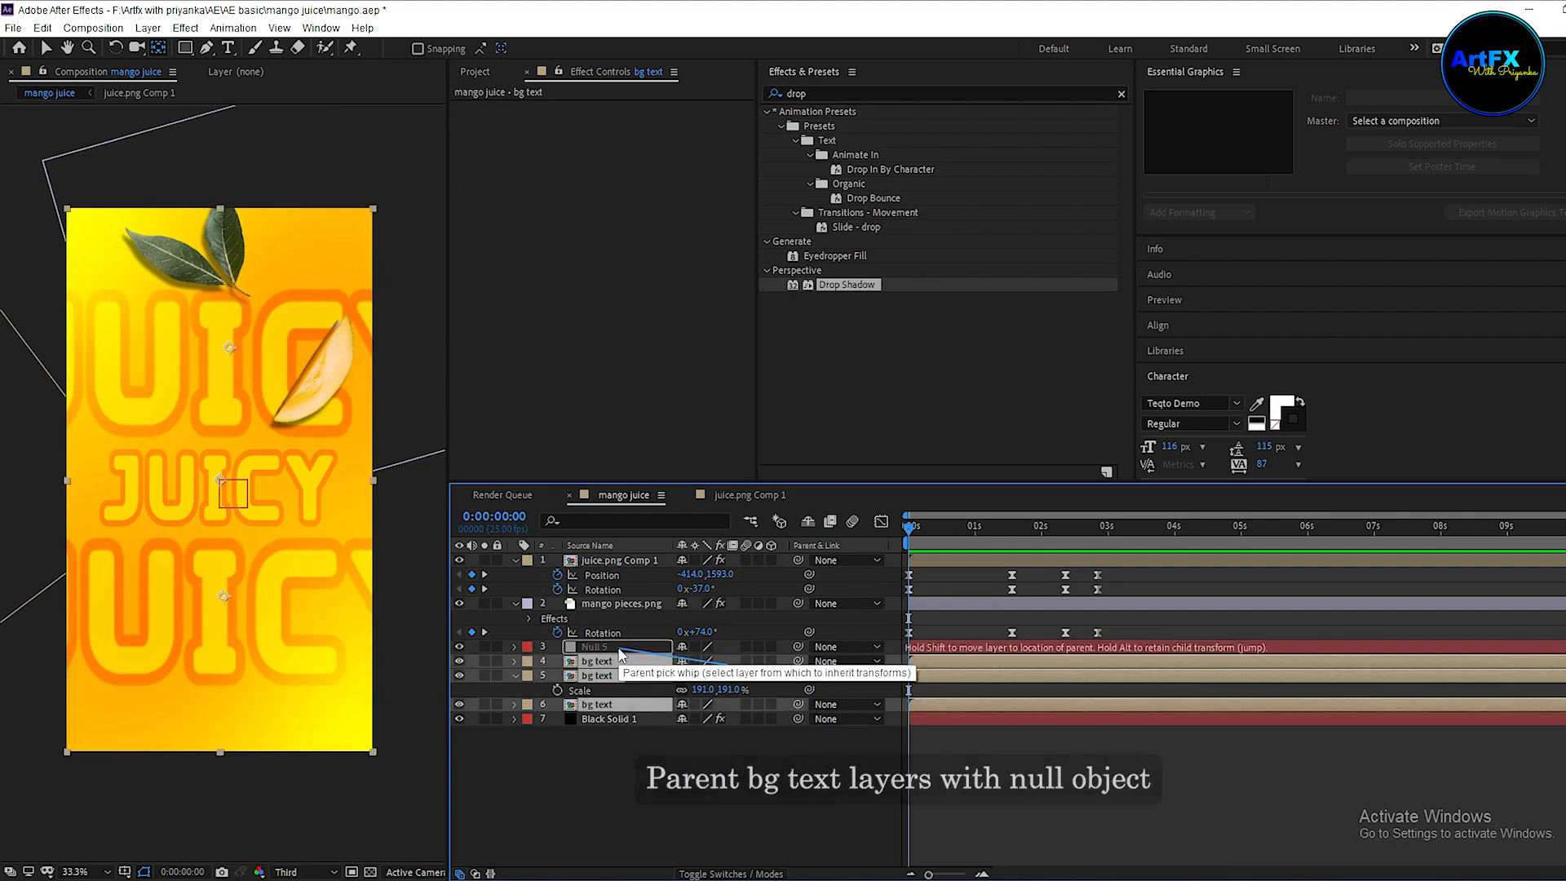
{"action": "left_click", "coordinate": [701, 749]}
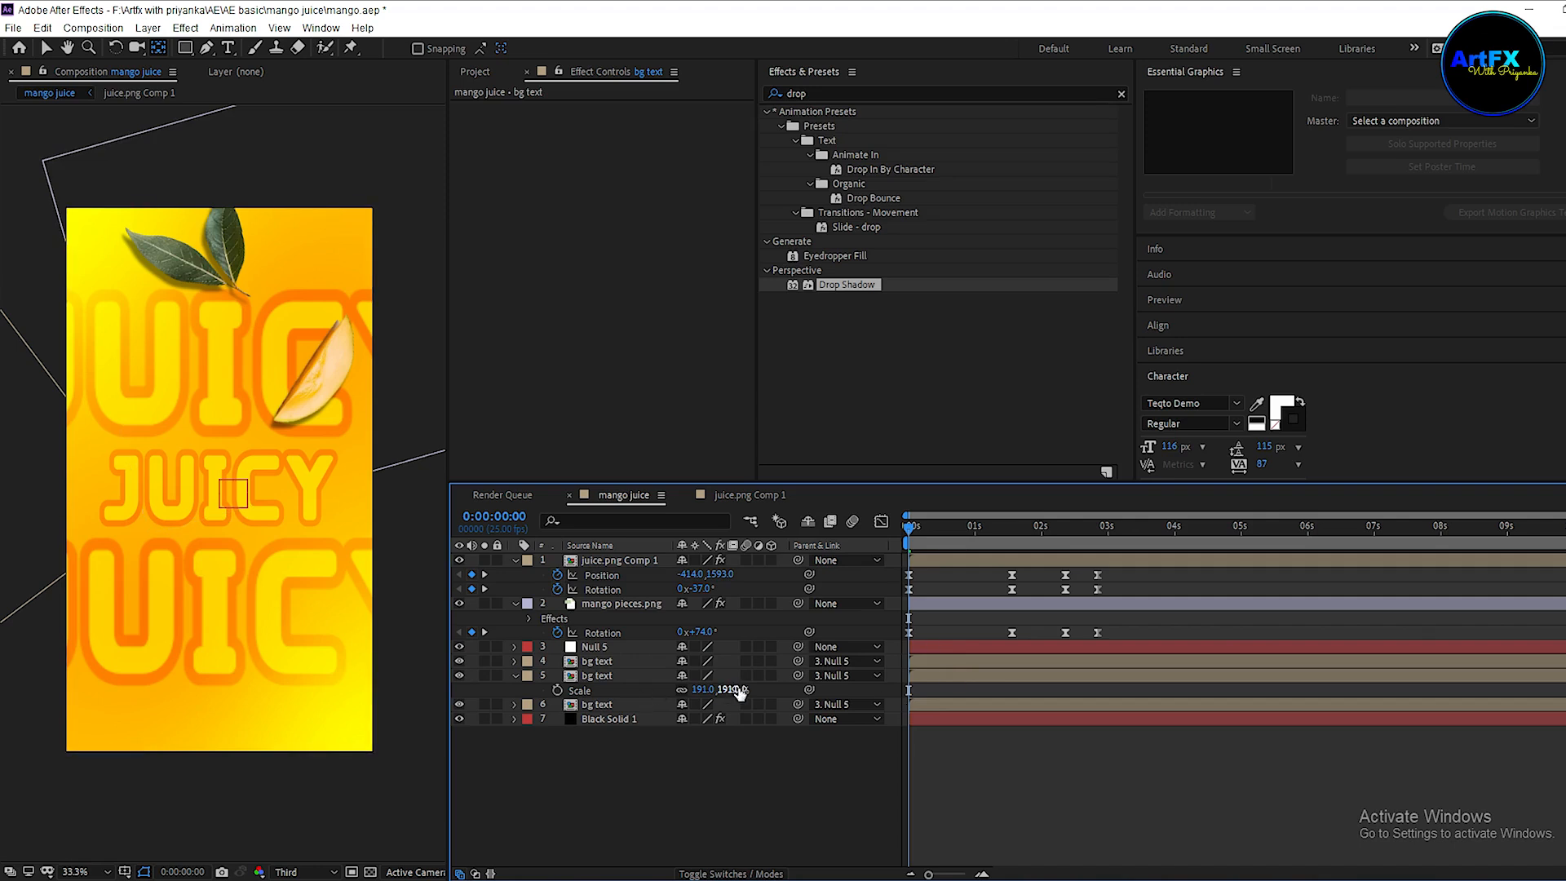
Keyframe the null's Position from above the frame at 0:00:00:00 to 540, 960 just before one second, with eased keyframes, and preview.
{"action": "left_click", "coordinate": [628, 647]}
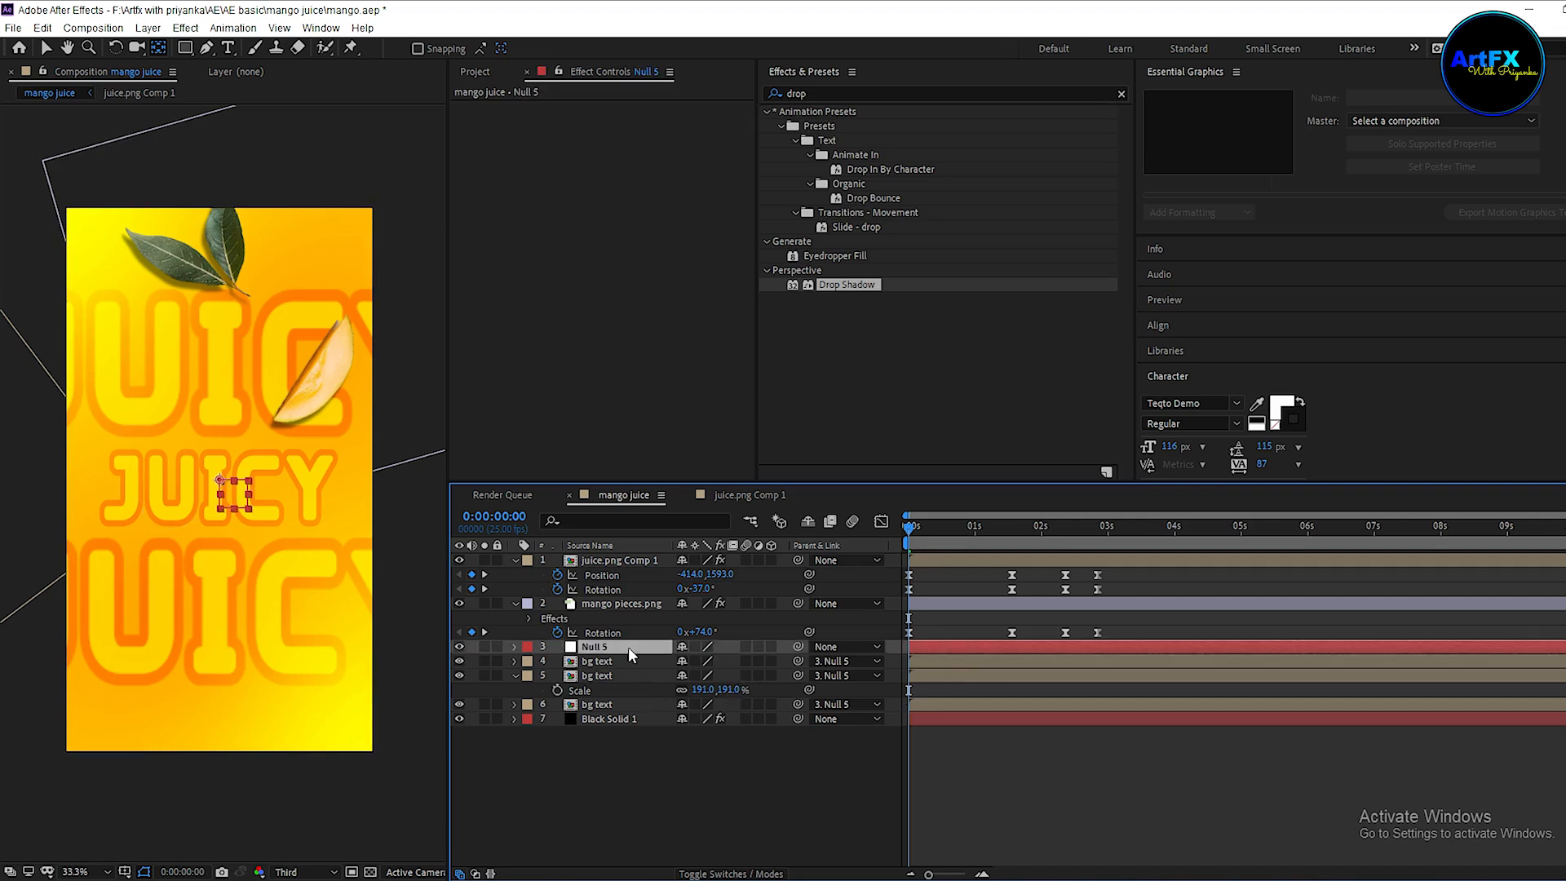
{"action": "key", "text": "p"}
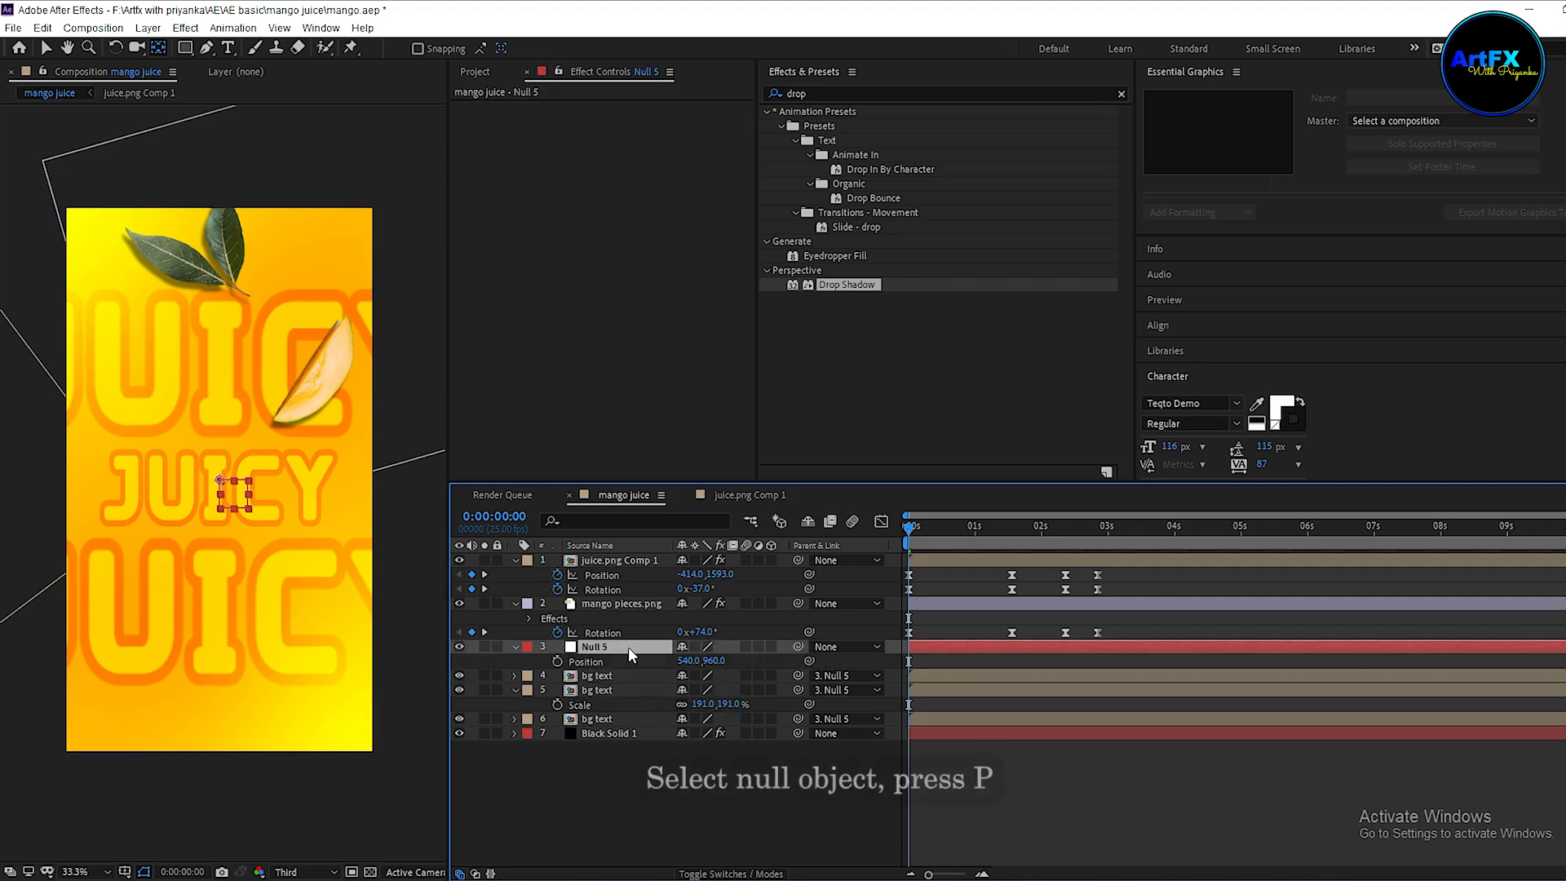
{"action": "left_click", "coordinate": [557, 661]}
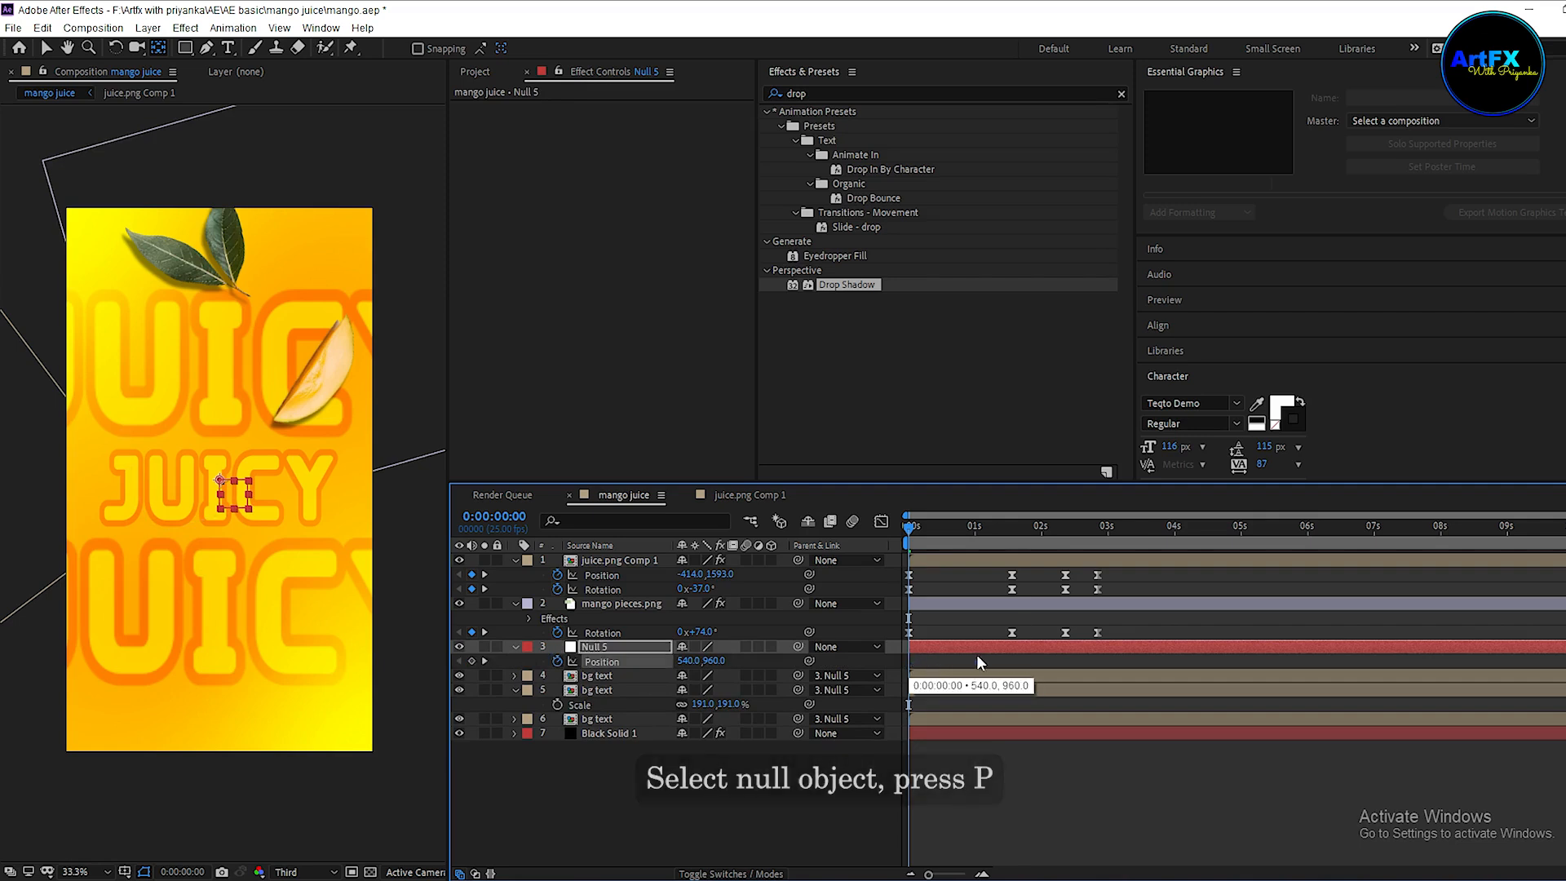
{"action": "left_click_drag", "start_coordinate": [971, 665], "coordinate": [982, 666]}
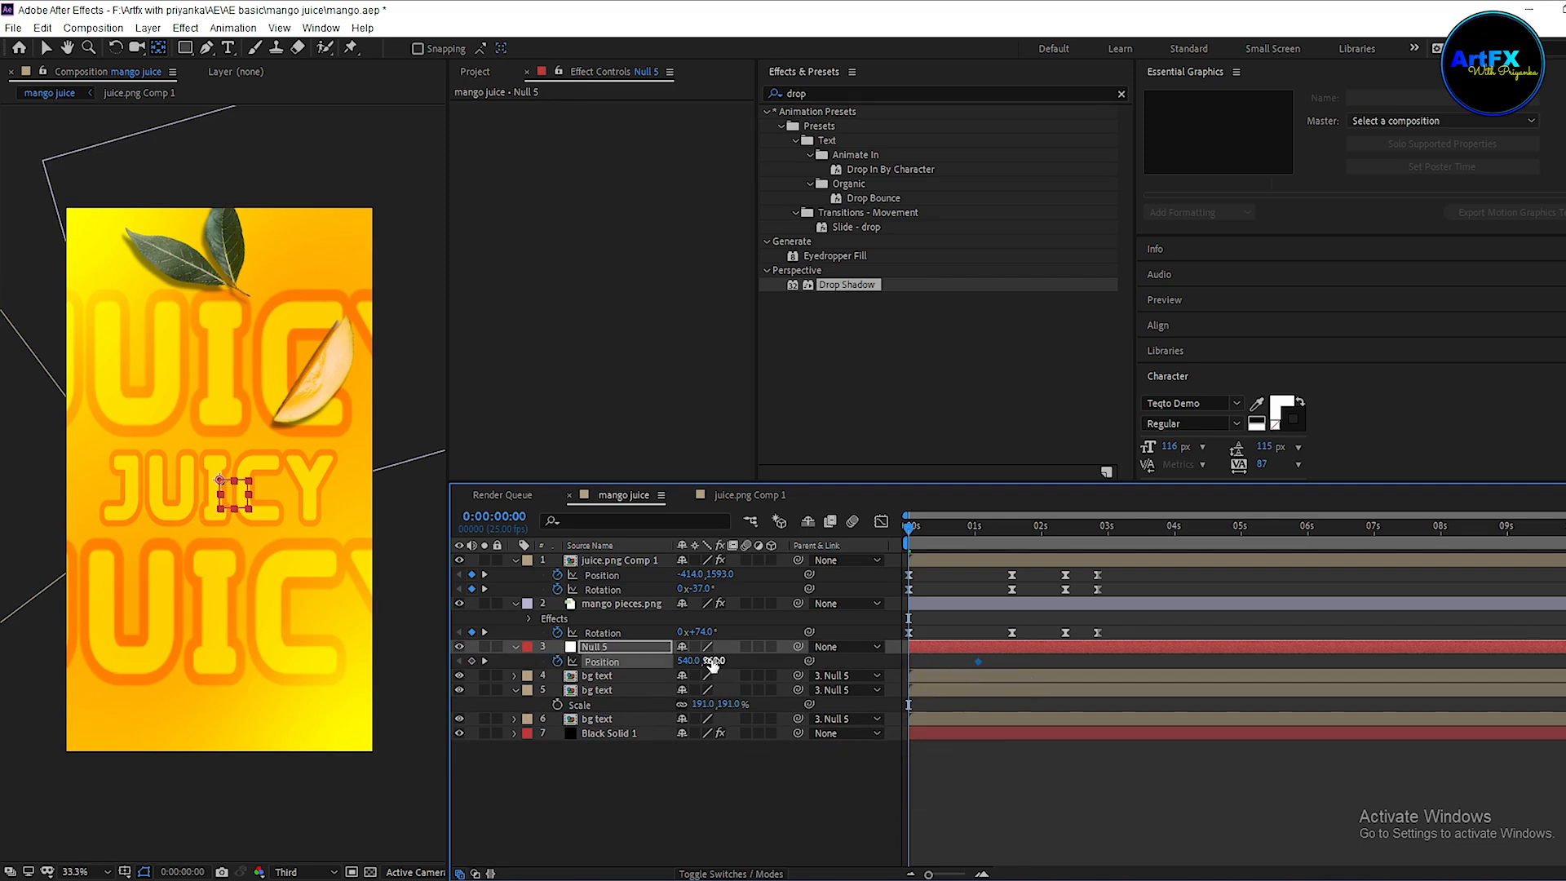
{"action": "left_click_drag", "start_coordinate": [714, 661], "coordinate": [581, 683]}
{"action": "mouse_move", "coordinate": [706, 661]}
{"action": "left_mouse_down"}
{"action": "mouse_move", "coordinate": [649, 649]}
{"action": "mouse_move", "coordinate": [709, 665]}
{"action": "left_mouse_up"}
{"action": "key", "text": "space"}
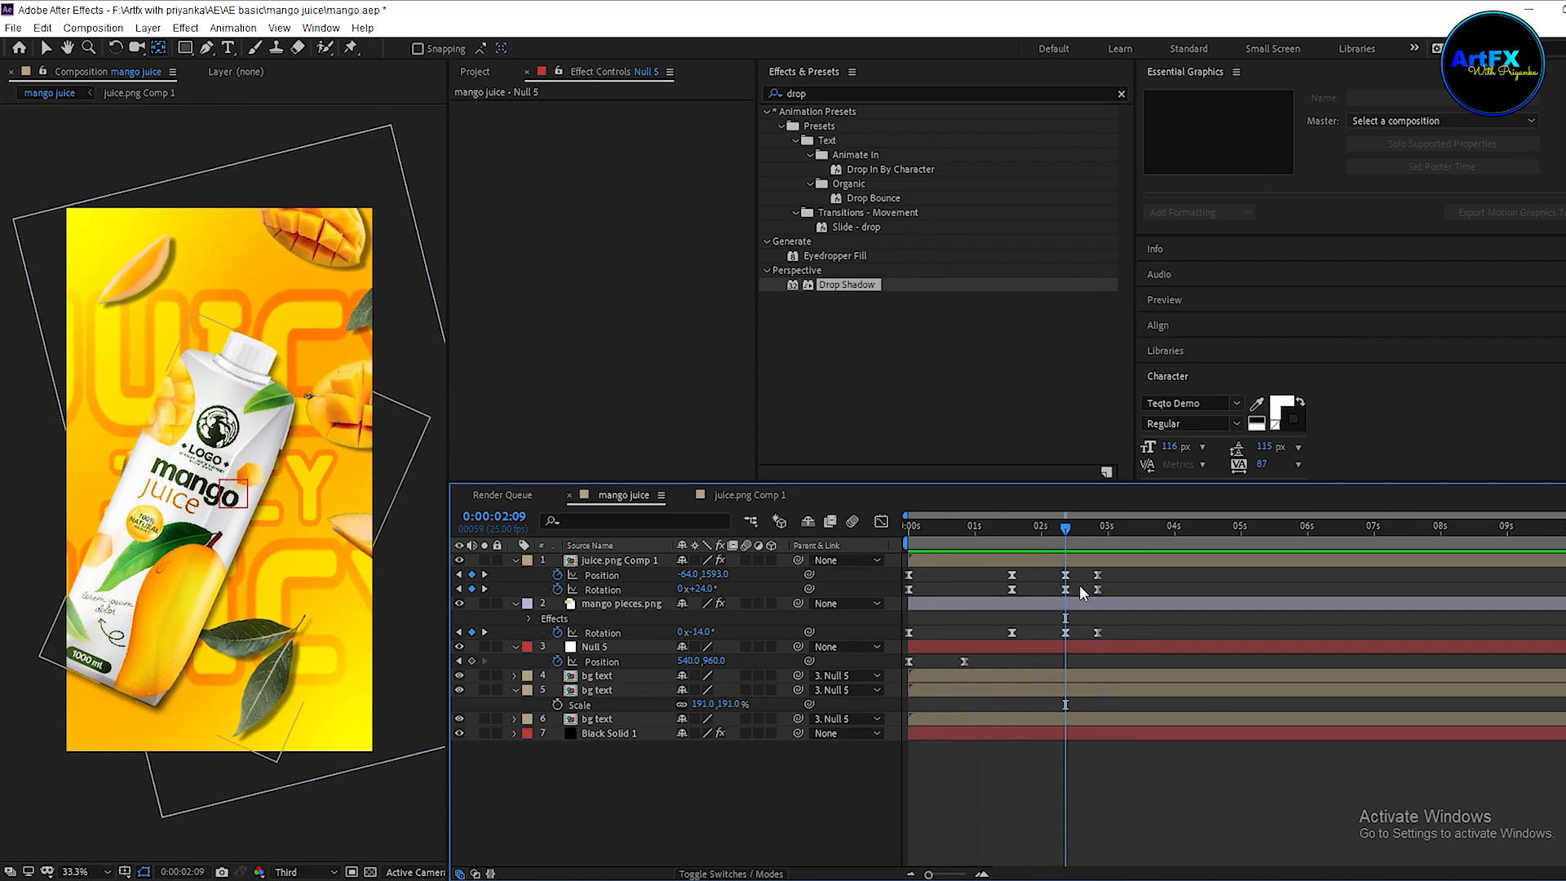
Keyframe the null's Position at 540, 960 at 0:00:02:09 and below the frame at 0:00:02:21, and preview the text's exit.
{"action": "left_click", "coordinate": [617, 647]}
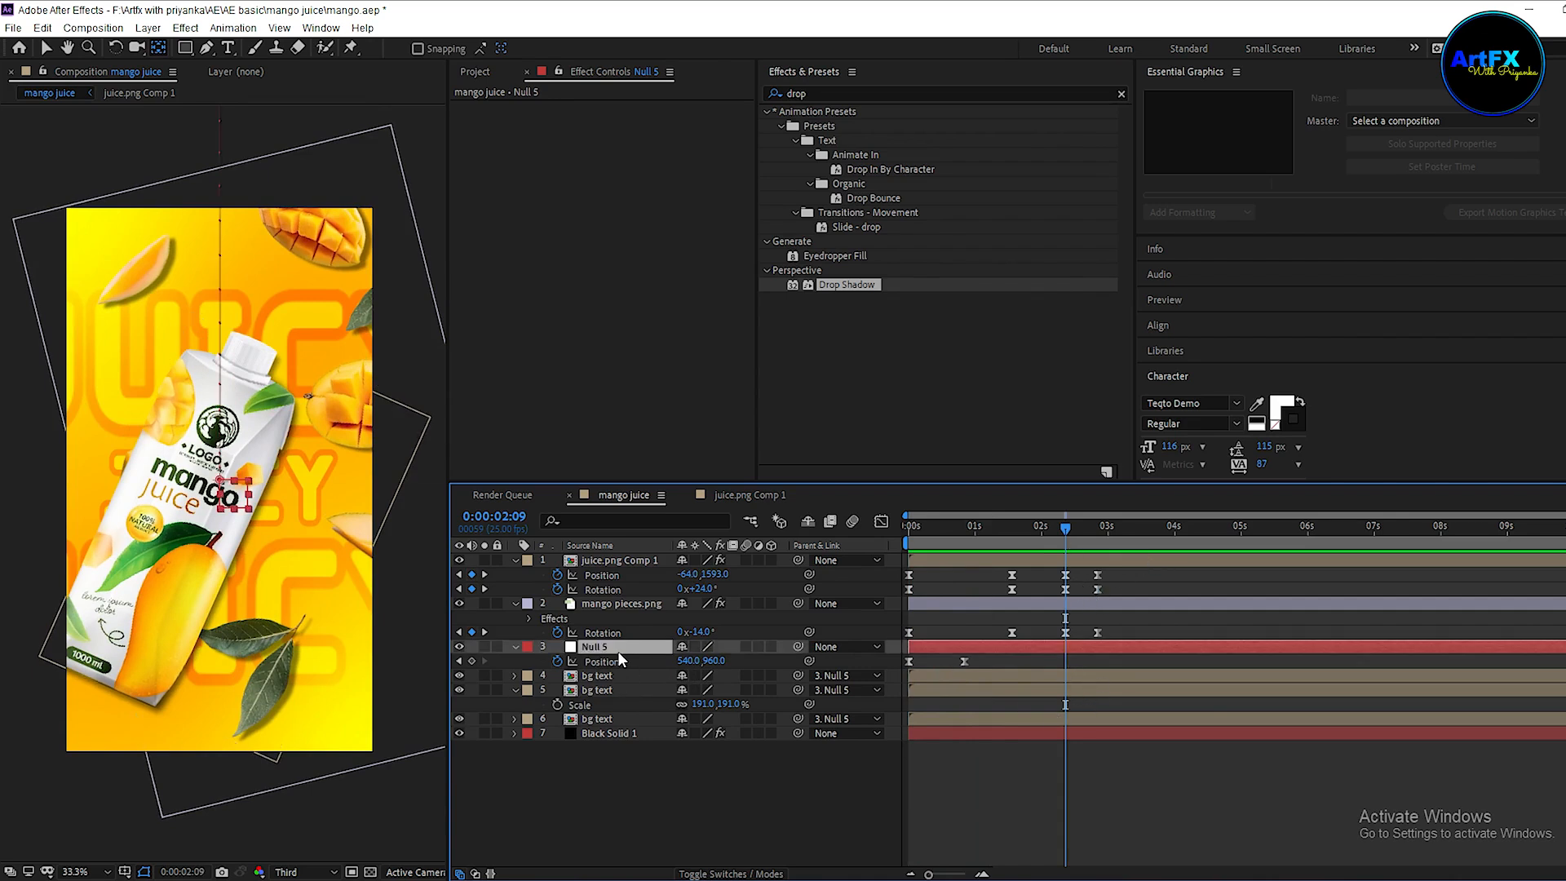
{"action": "left_click", "coordinate": [472, 661]}
{"action": "left_click_drag", "start_coordinate": [1063, 538], "coordinate": [1096, 526]}
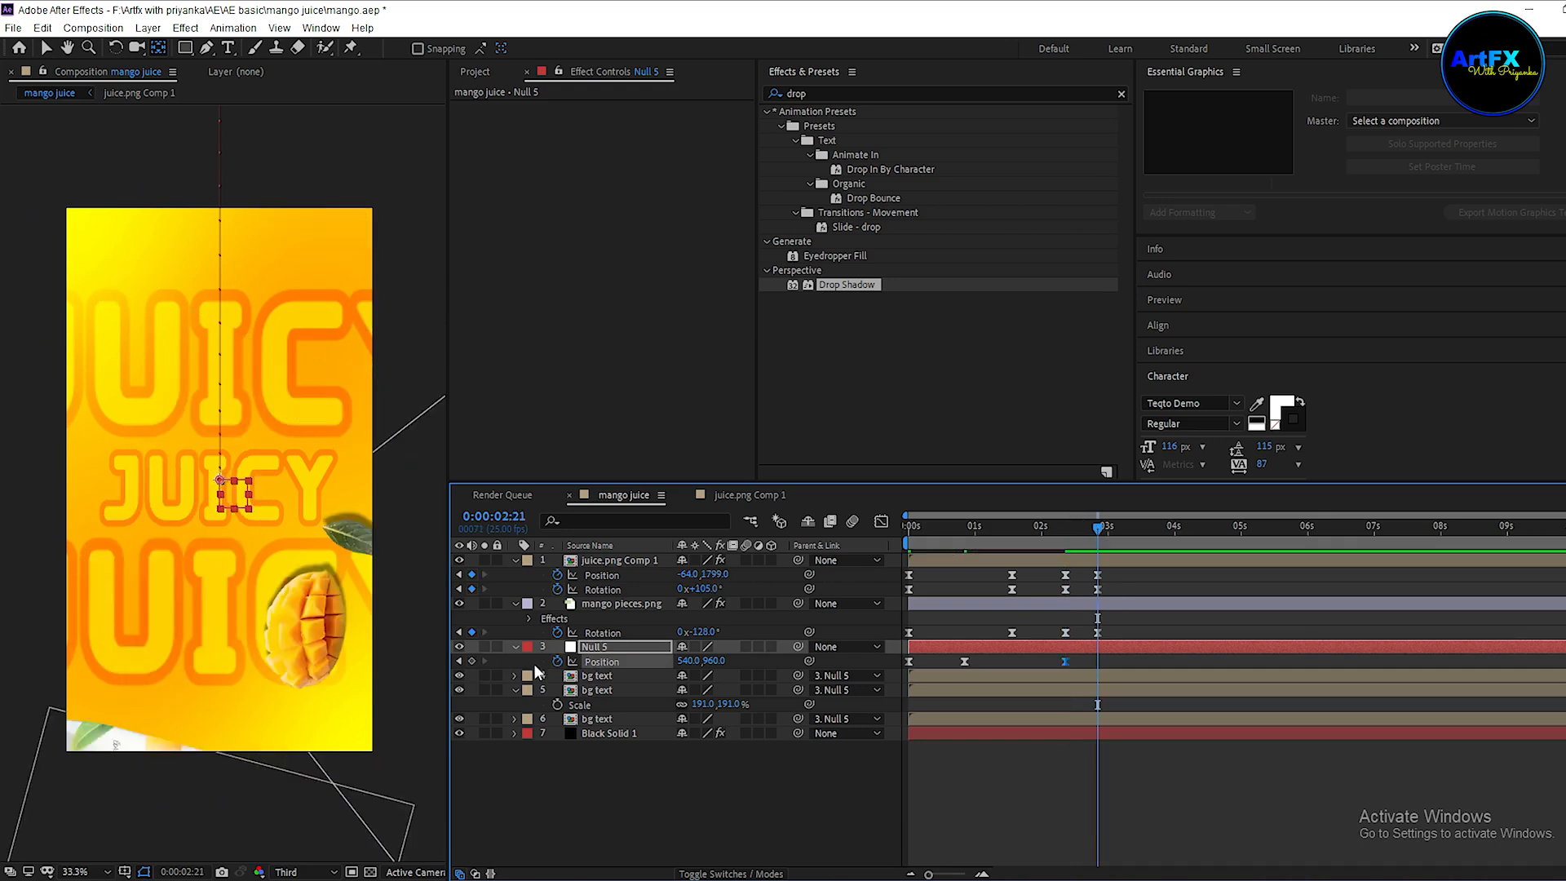
{"action": "left_click_drag", "start_coordinate": [708, 665], "coordinate": [903, 659]}
{"action": "key", "text": "space"}
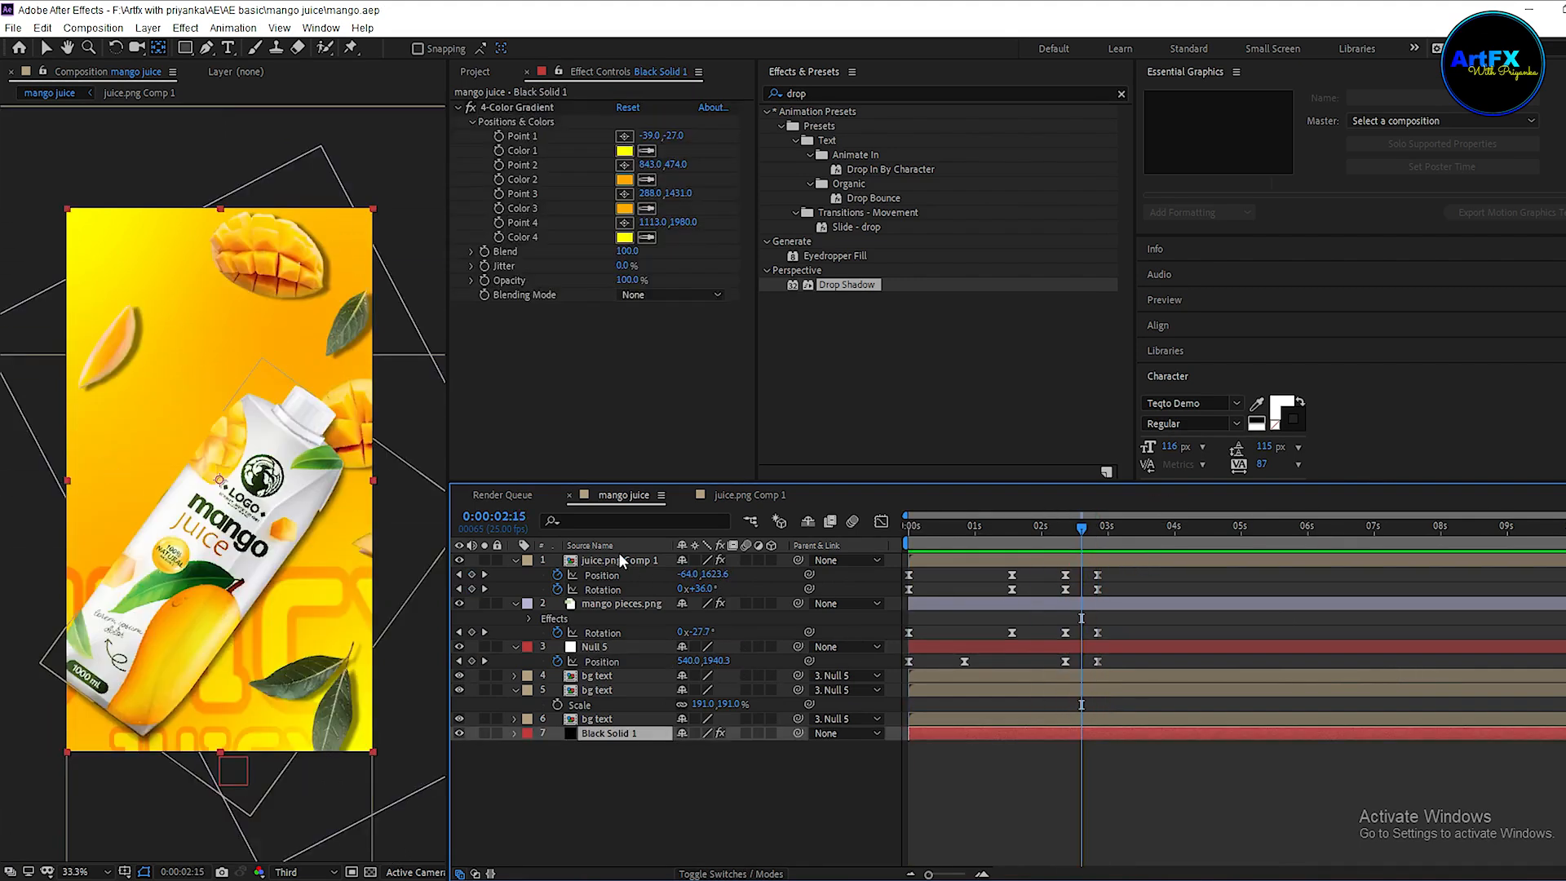
Pre-compose all seven layers of the mango juice composition into a new composition named slide 1.
{"action": "left_click", "coordinate": [633, 559], "text": "shift"}
{"action": "right_click", "coordinate": [641, 561]}
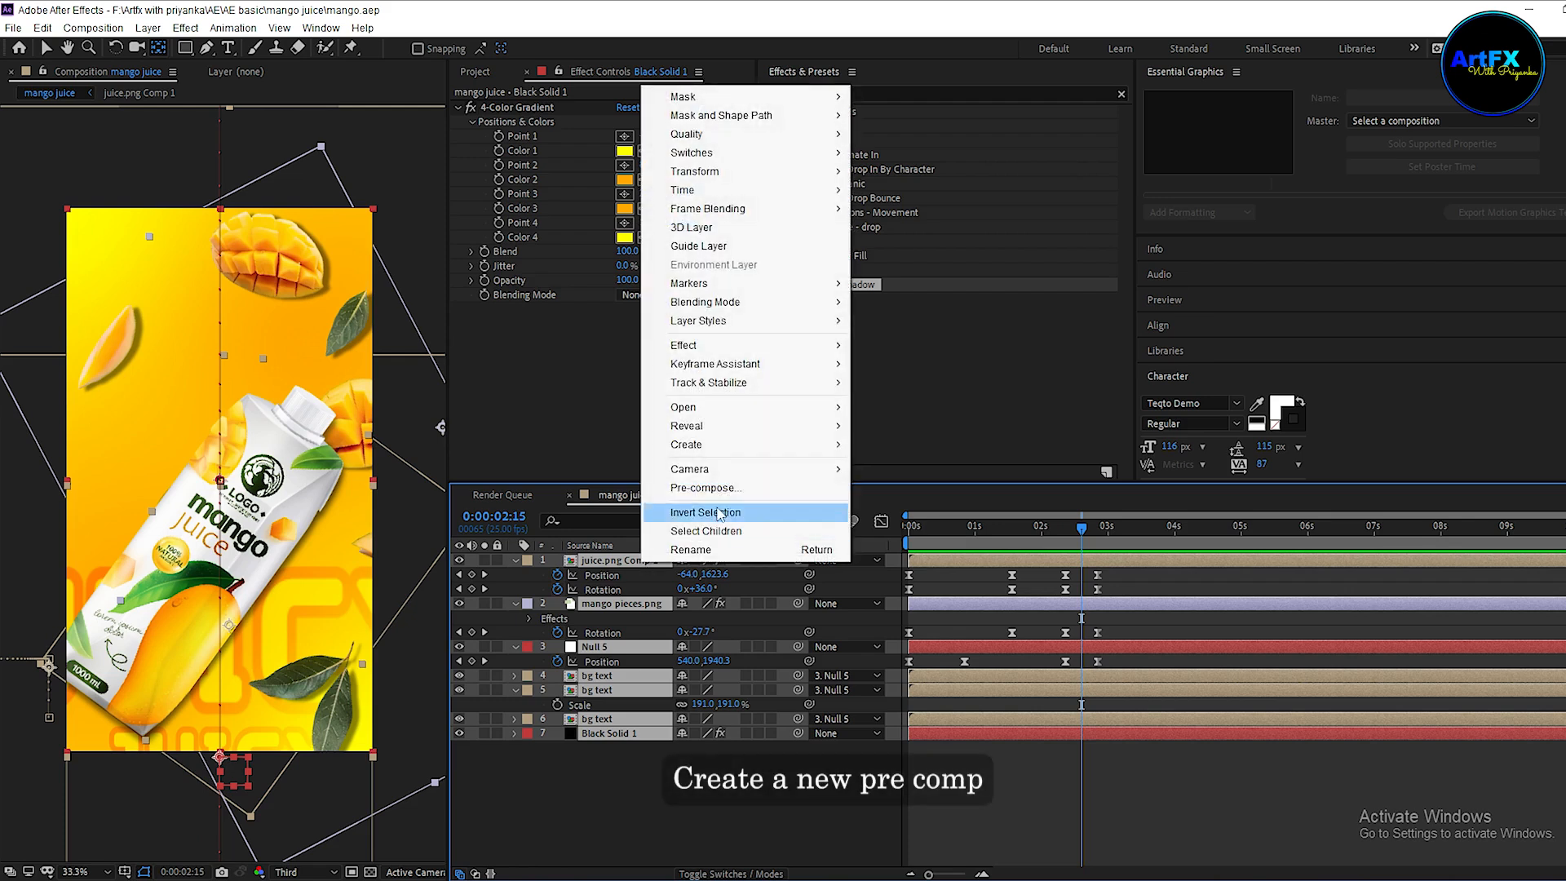
{"action": "left_click", "coordinate": [709, 487]}
{"action": "key", "text": "BackSpace"}
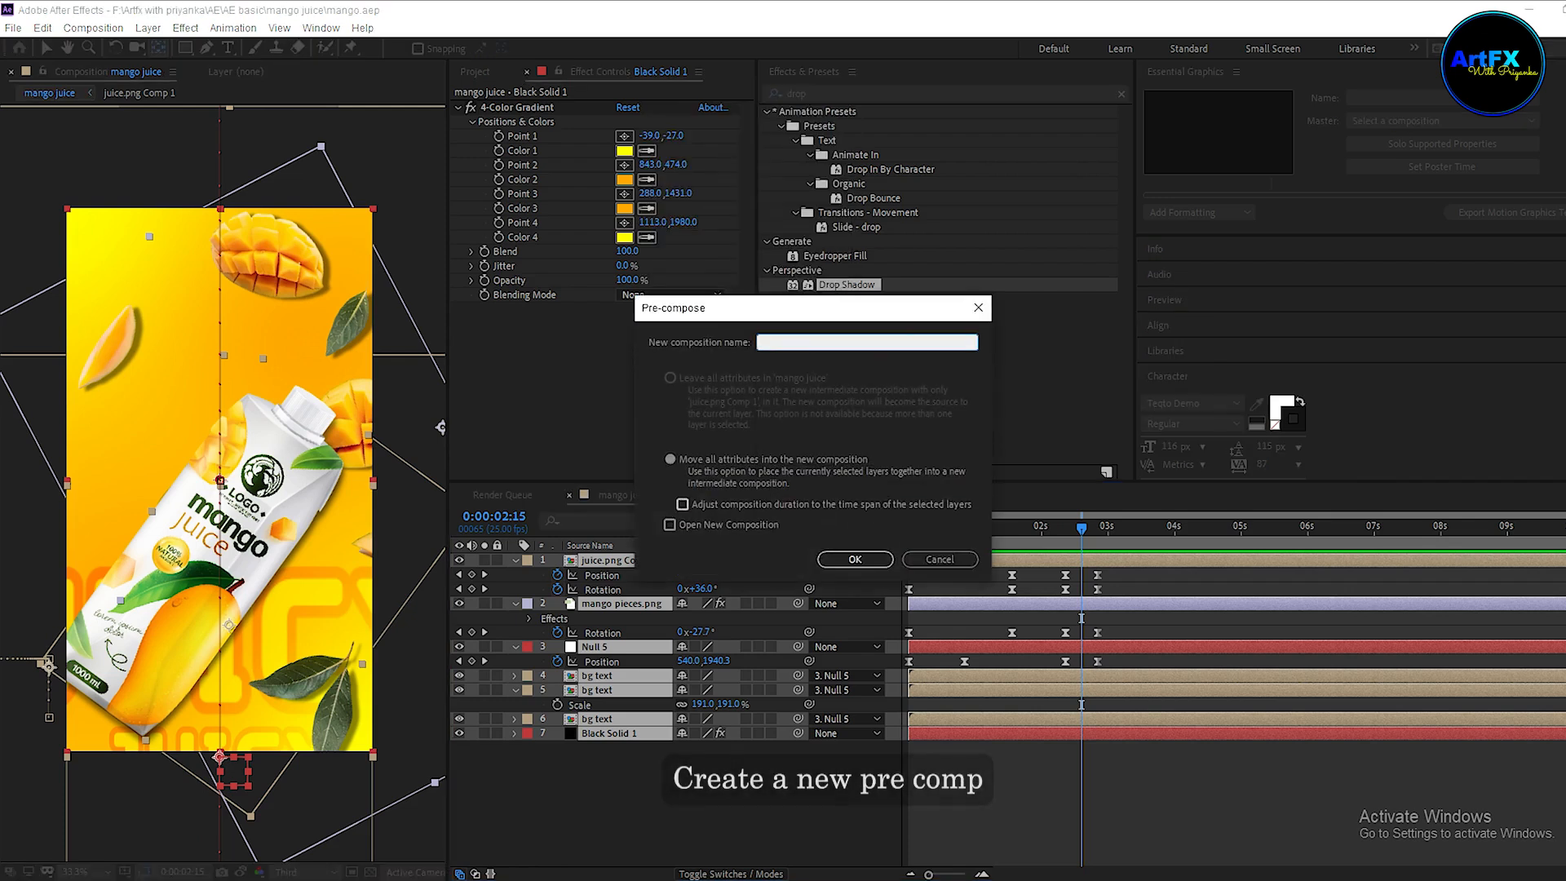
{"action": "type", "text": "slide 1"}
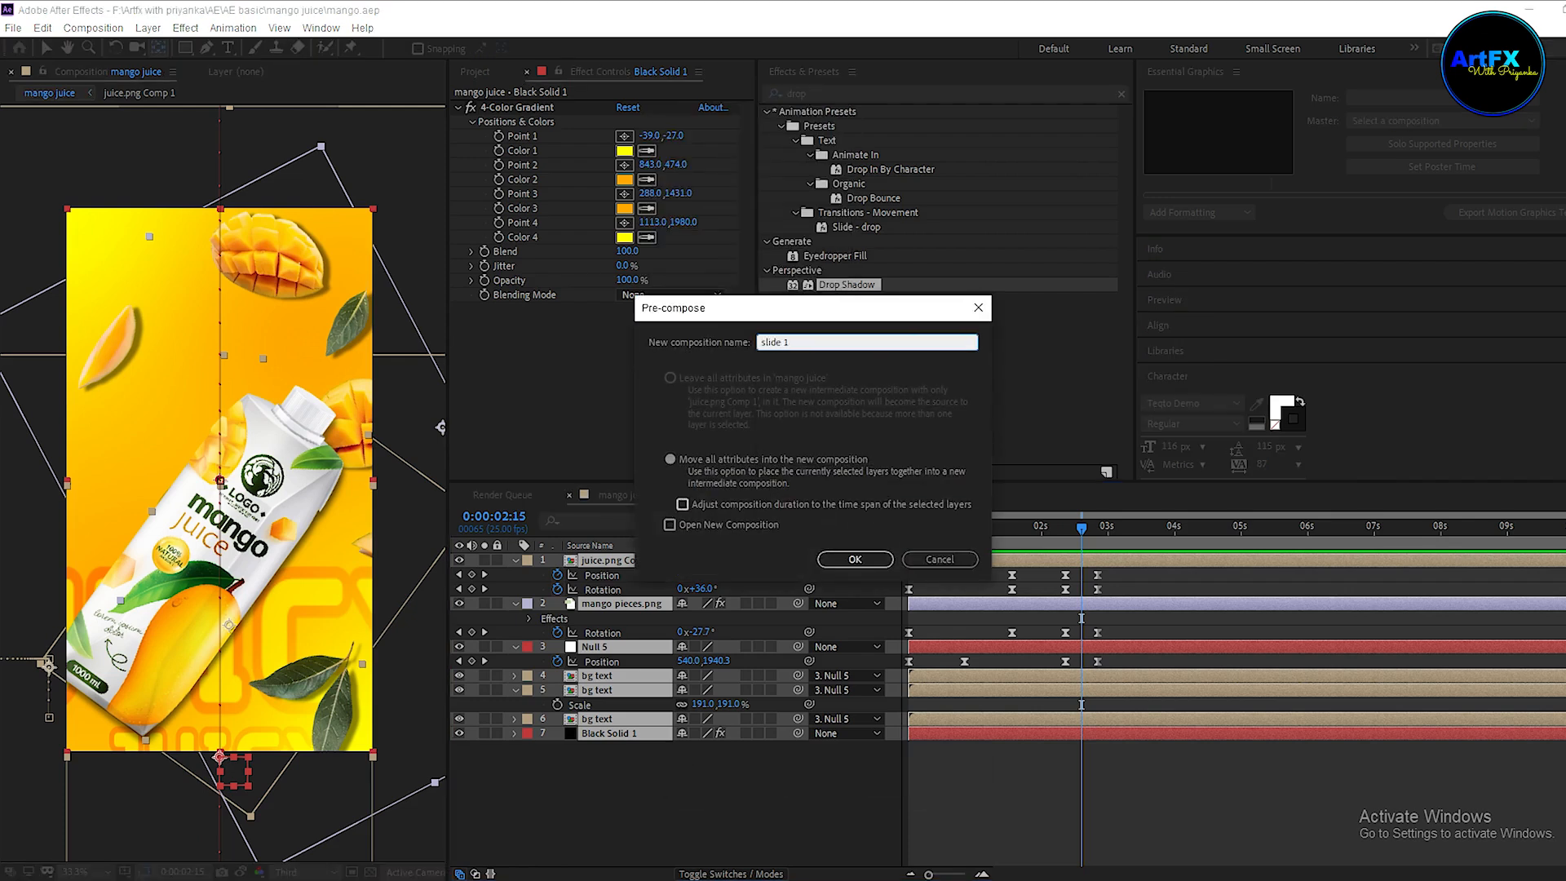
{"action": "key", "text": "Return"}
Open slide 1, end its work area at about 0:00:03:01 and trim the composition to the work area.
{"action": "double_click", "coordinate": [628, 556]}
{"action": "left_click_drag", "start_coordinate": [1083, 521], "coordinate": [1115, 528]}
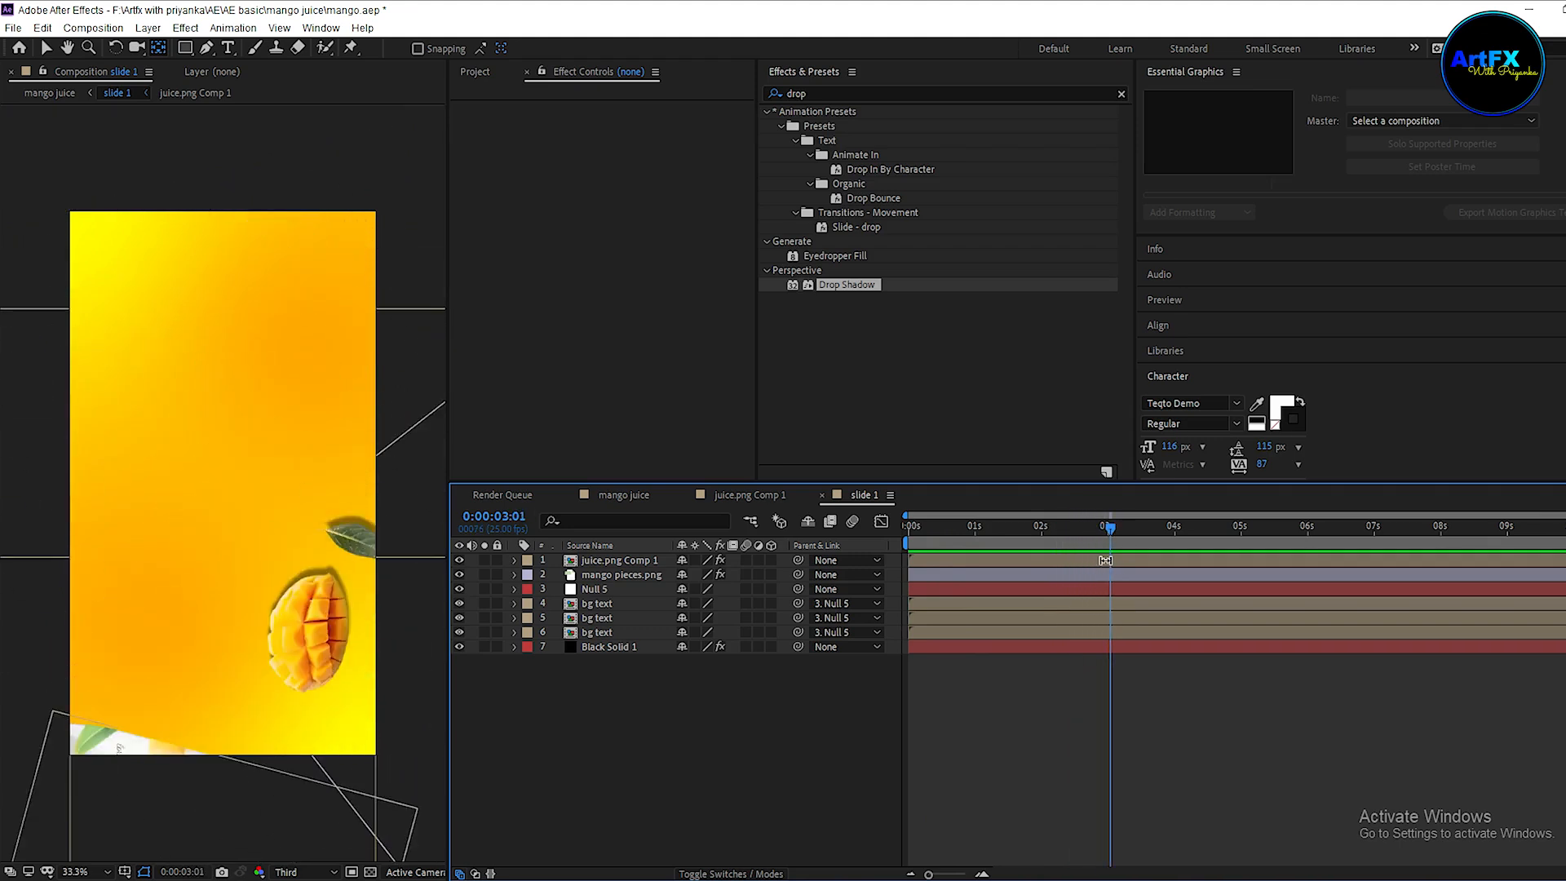
{"action": "right_click", "coordinate": [1030, 542]}
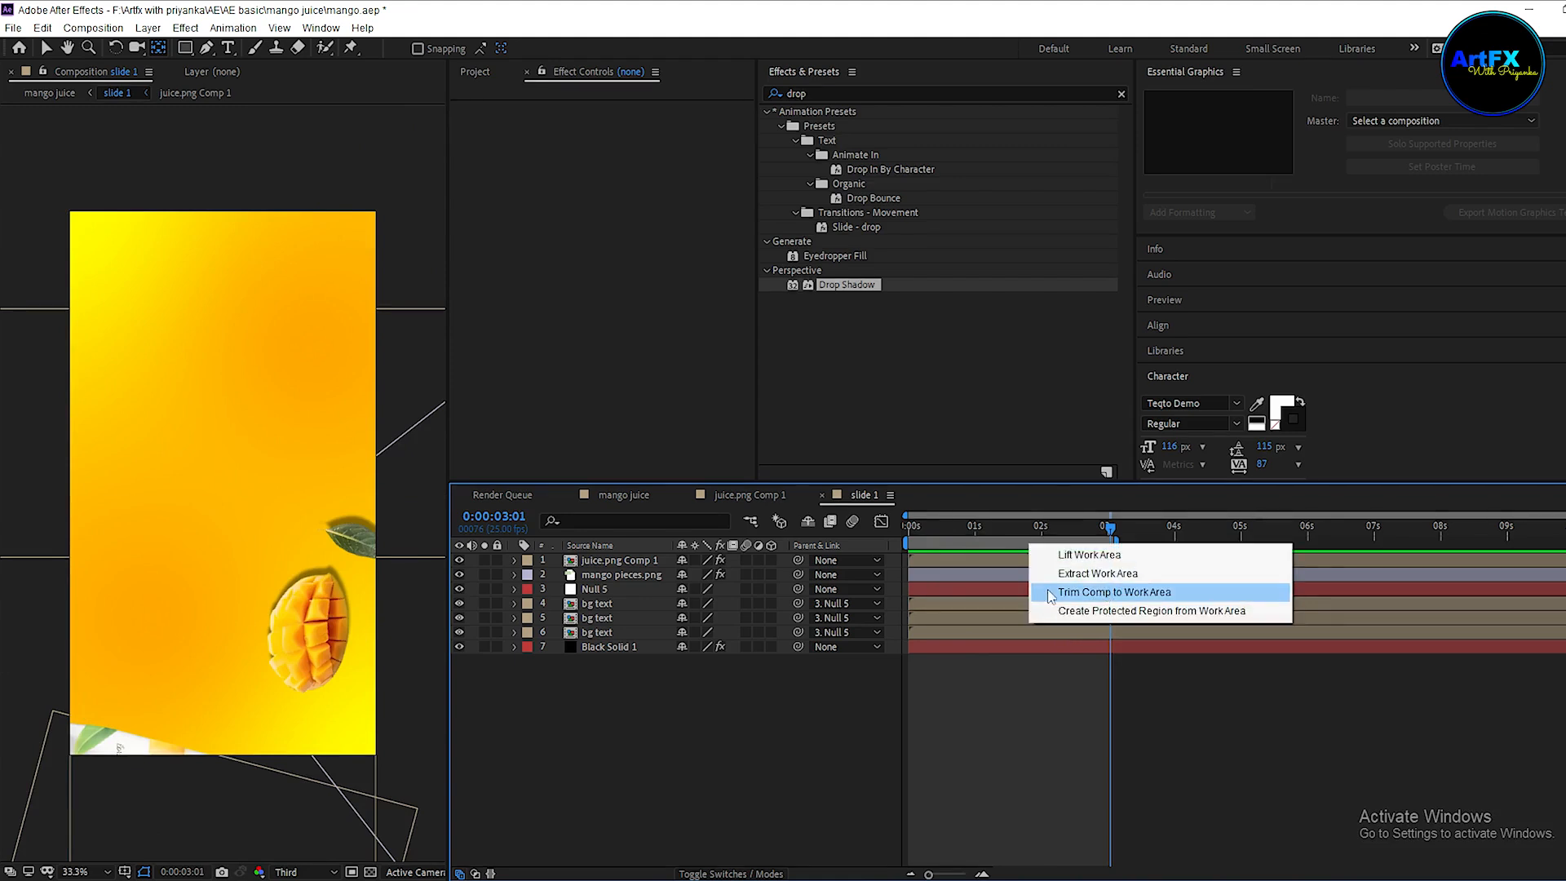
{"action": "left_click", "coordinate": [1114, 592]}
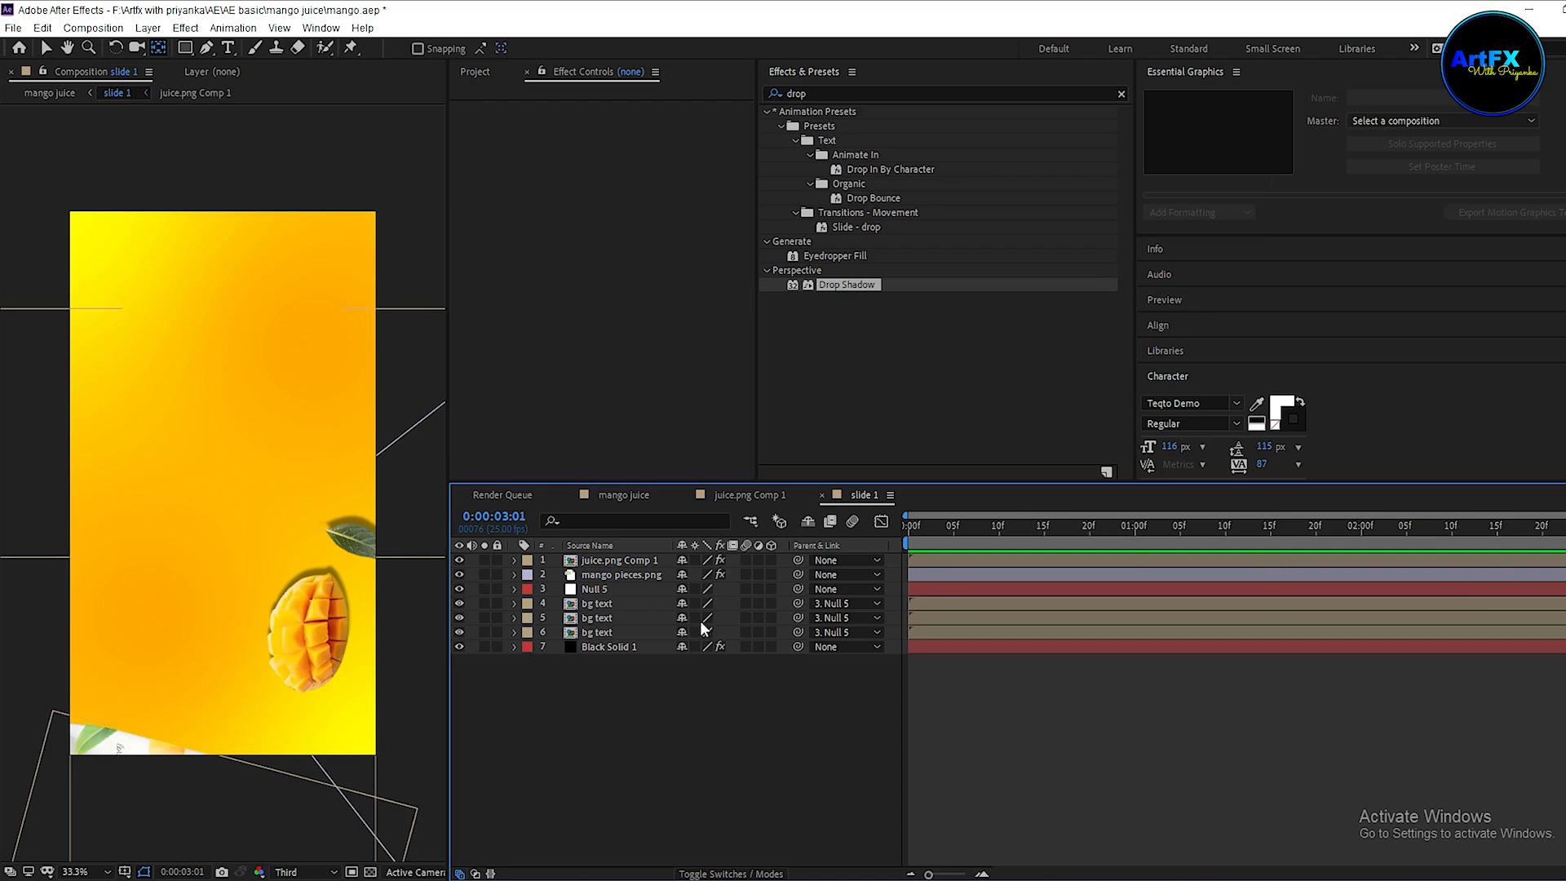
Duplicate the slide 1 layer in the mango juice composition and replace the upper copy with a duplicate of the slide 1 composition.
{"action": "left_click", "coordinate": [639, 496]}
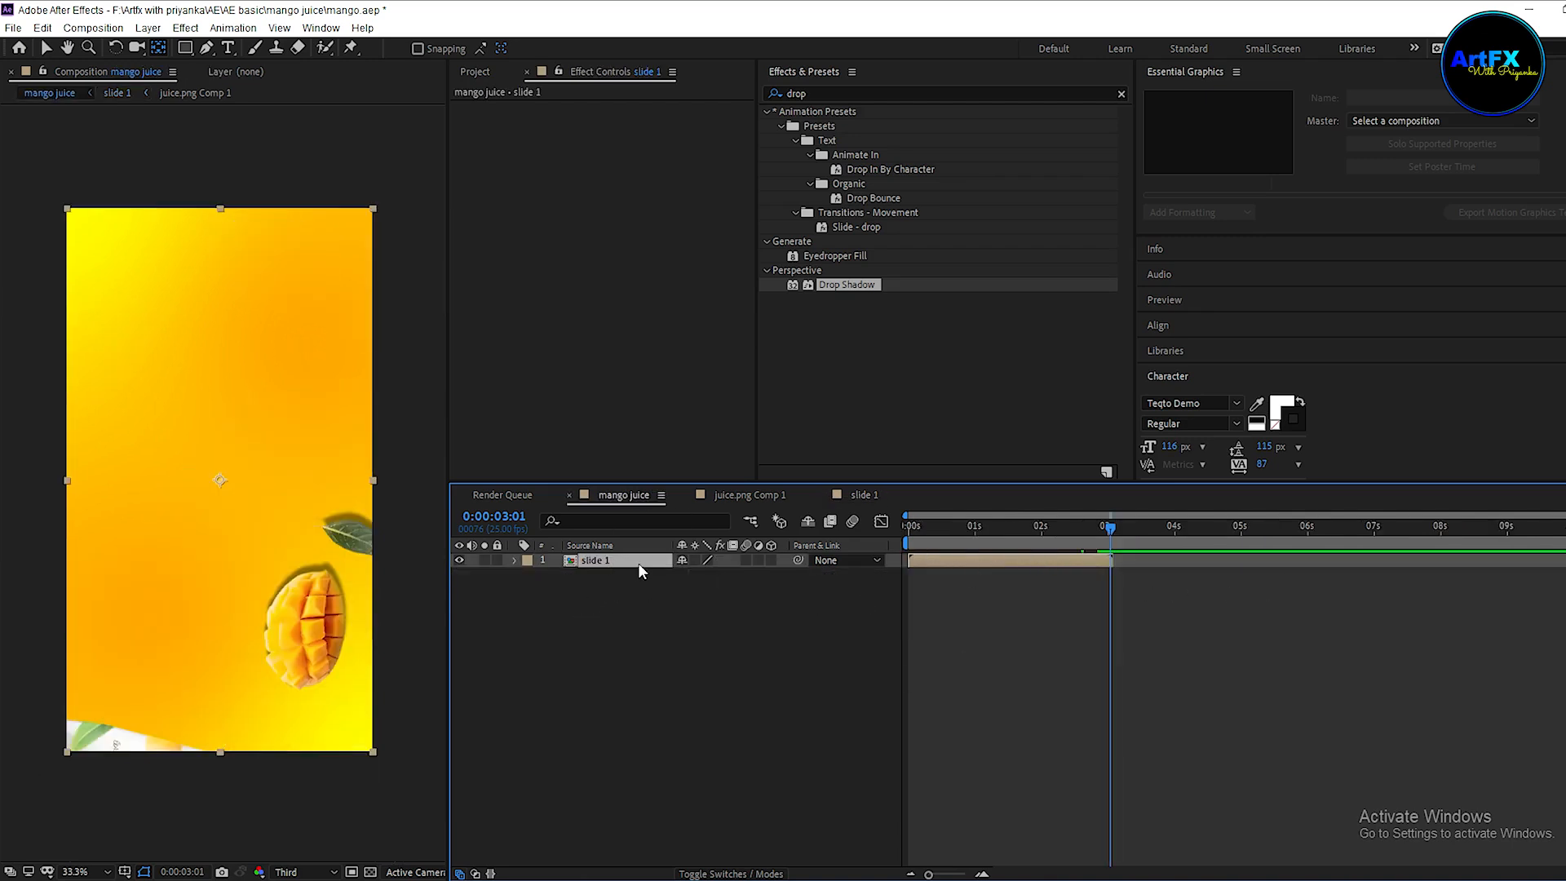
{"action": "key", "text": "ctrl+d"}
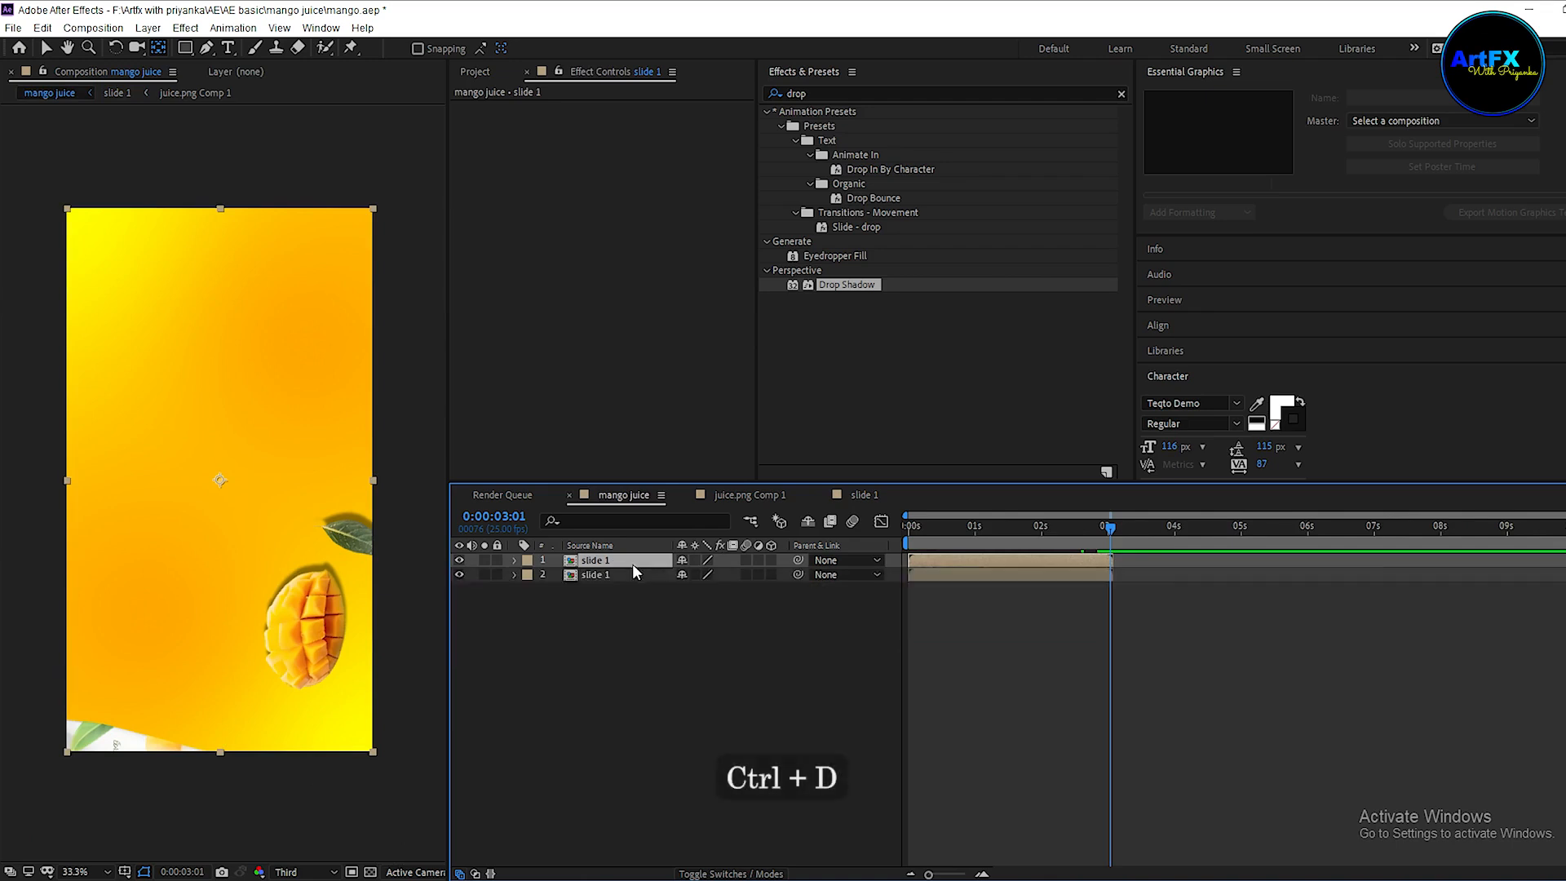
{"action": "left_click", "coordinate": [483, 72]}
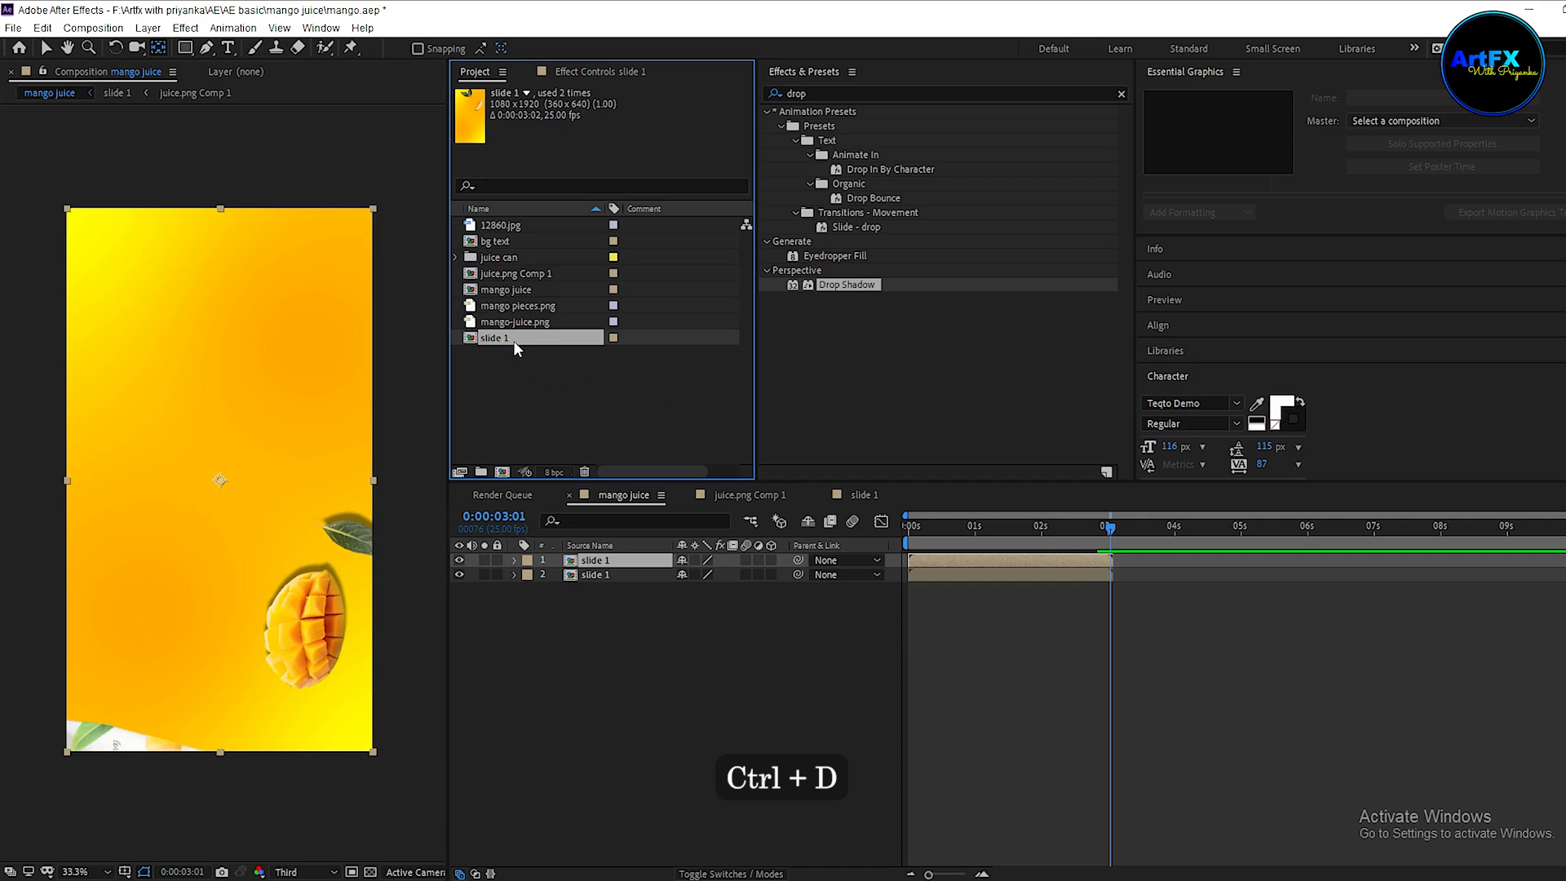
{"action": "key", "text": "ctrl+d"}
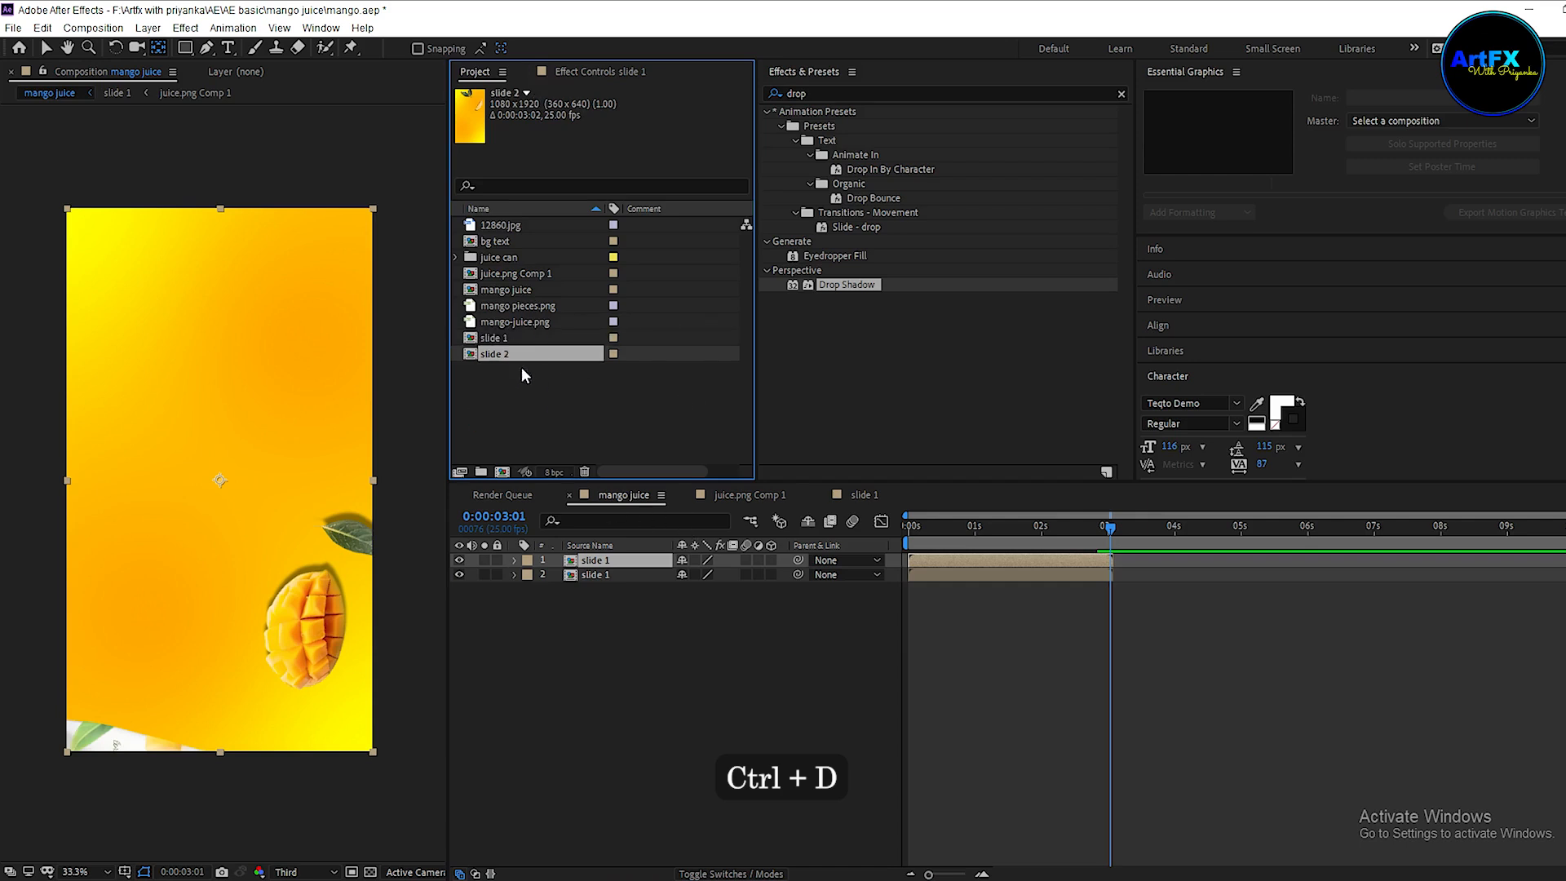
{"action": "left_click_drag", "start_coordinate": [530, 355], "coordinate": [641, 563]}
{"action": "left_click", "coordinate": [639, 634]}
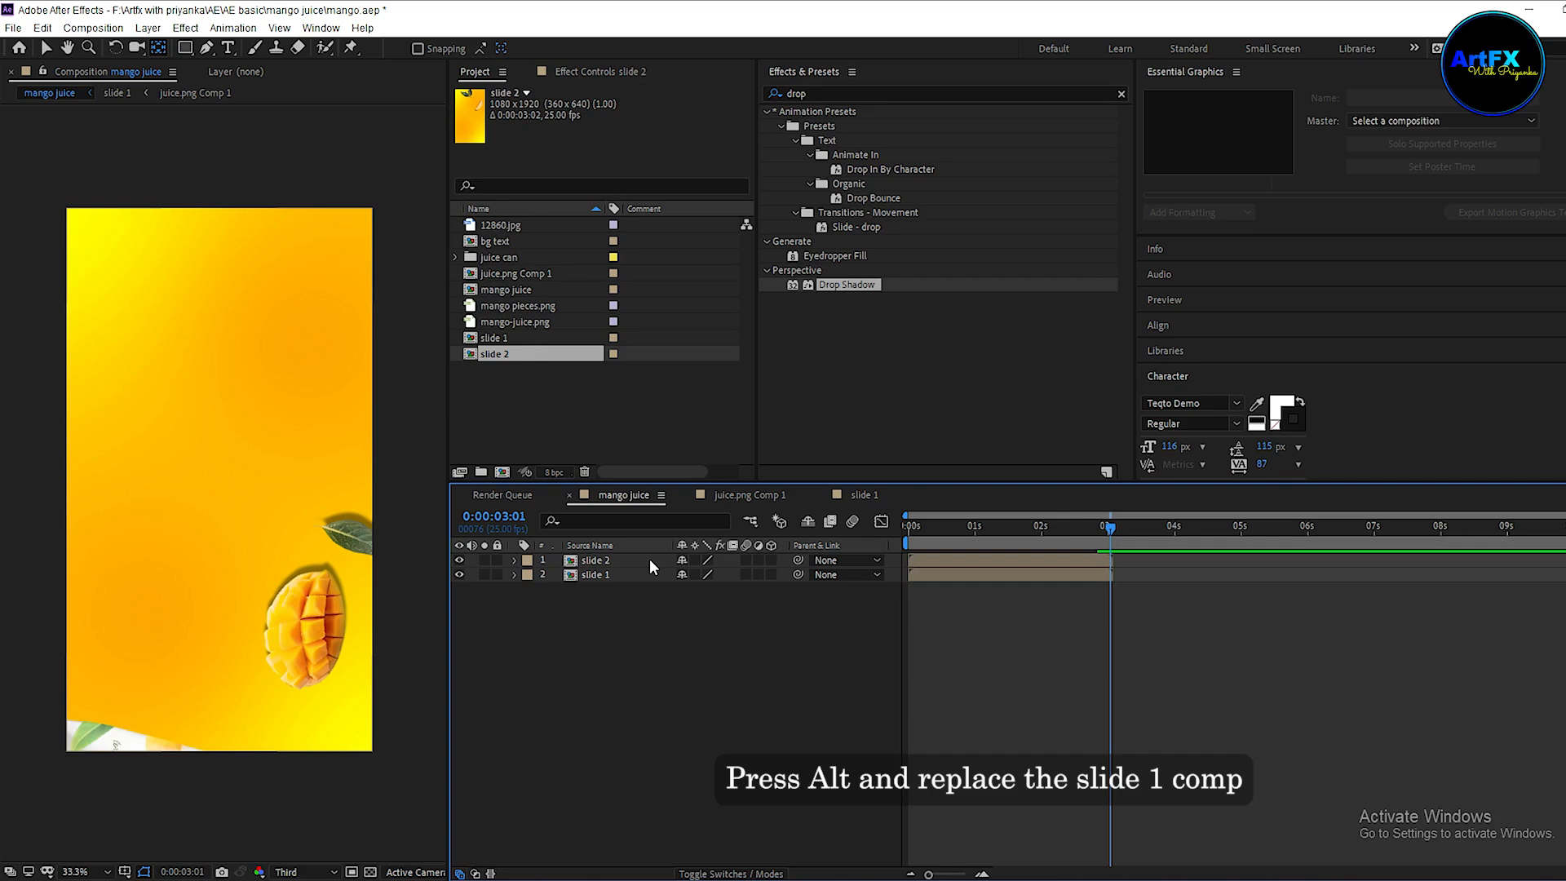
In slide 2, recolour Black Solid 1's 4-Color Gradient with lime green for Colors 1 and 4 and dark green for Colors 2 and 3.
{"action": "double_click", "coordinate": [649, 559]}
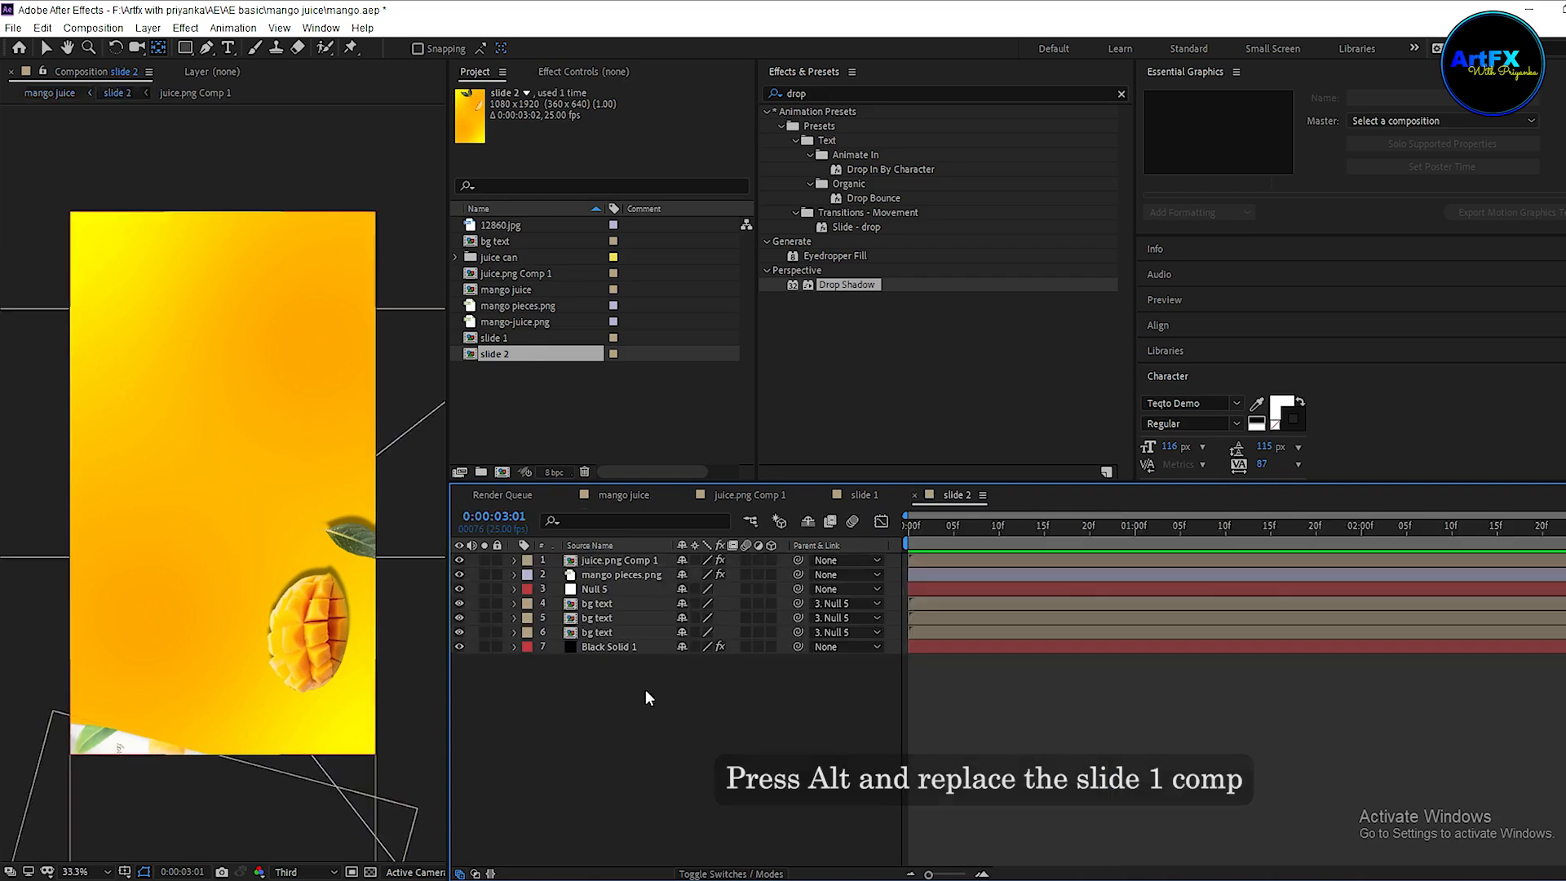
{"action": "left_click", "coordinate": [602, 648]}
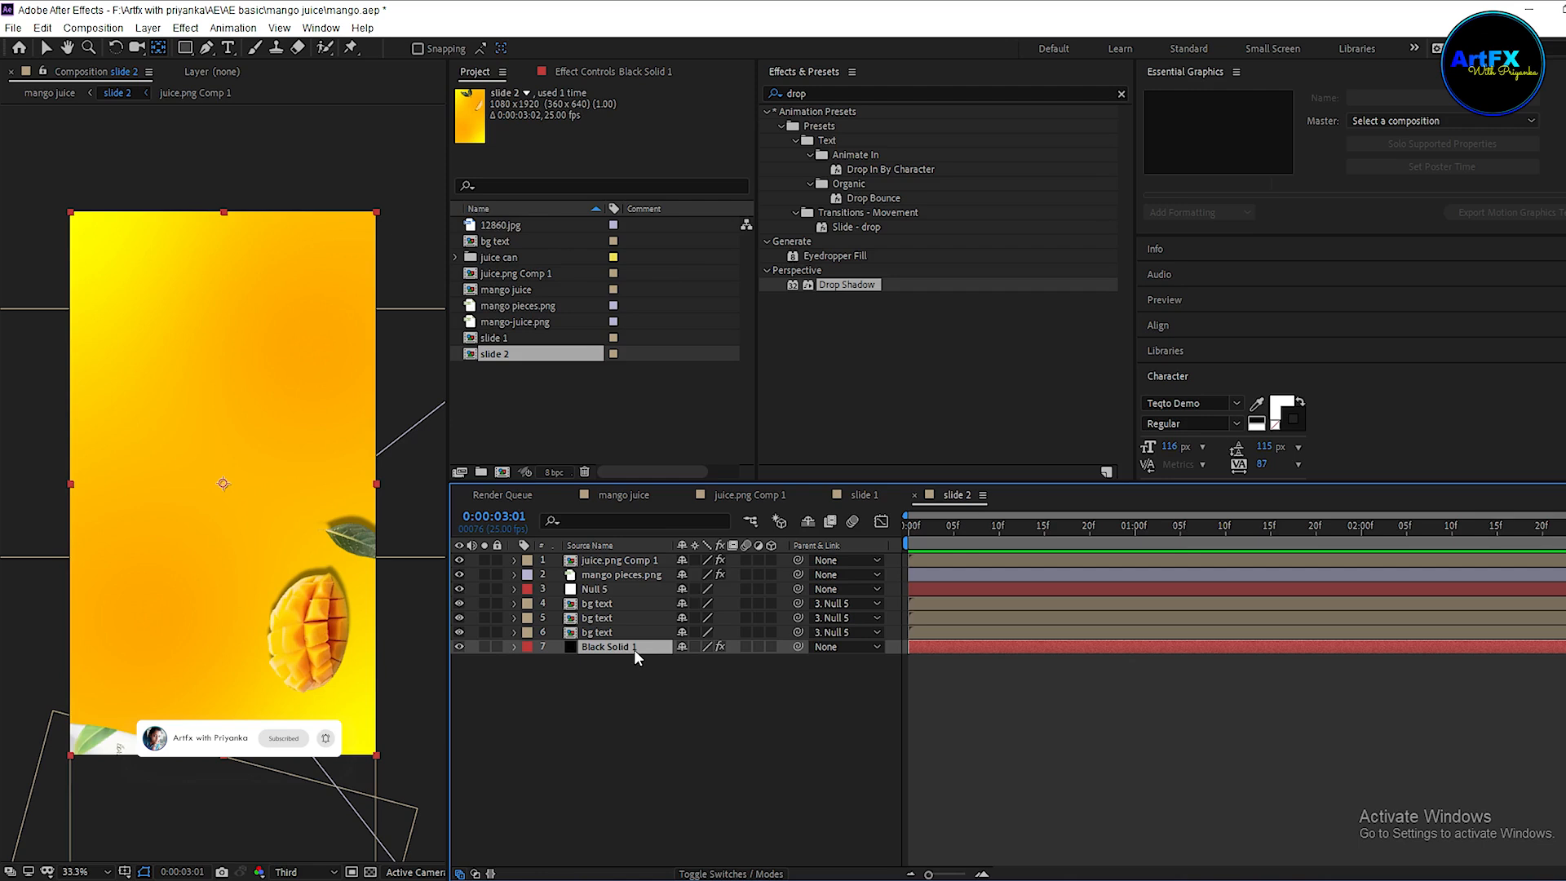
{"action": "key", "text": "F3"}
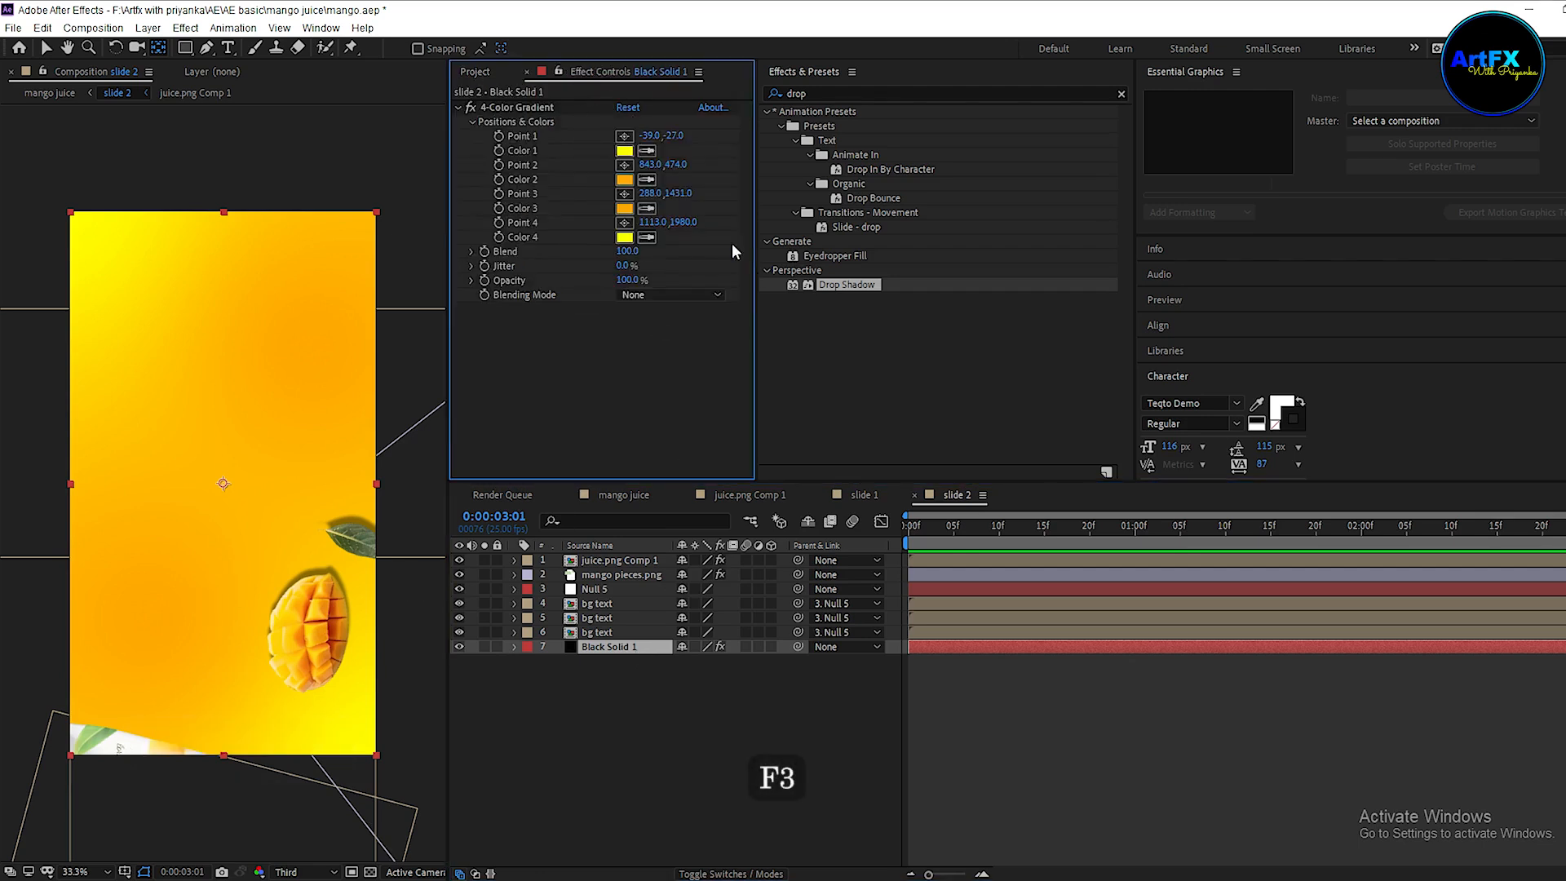
{"action": "left_click", "coordinate": [624, 150]}
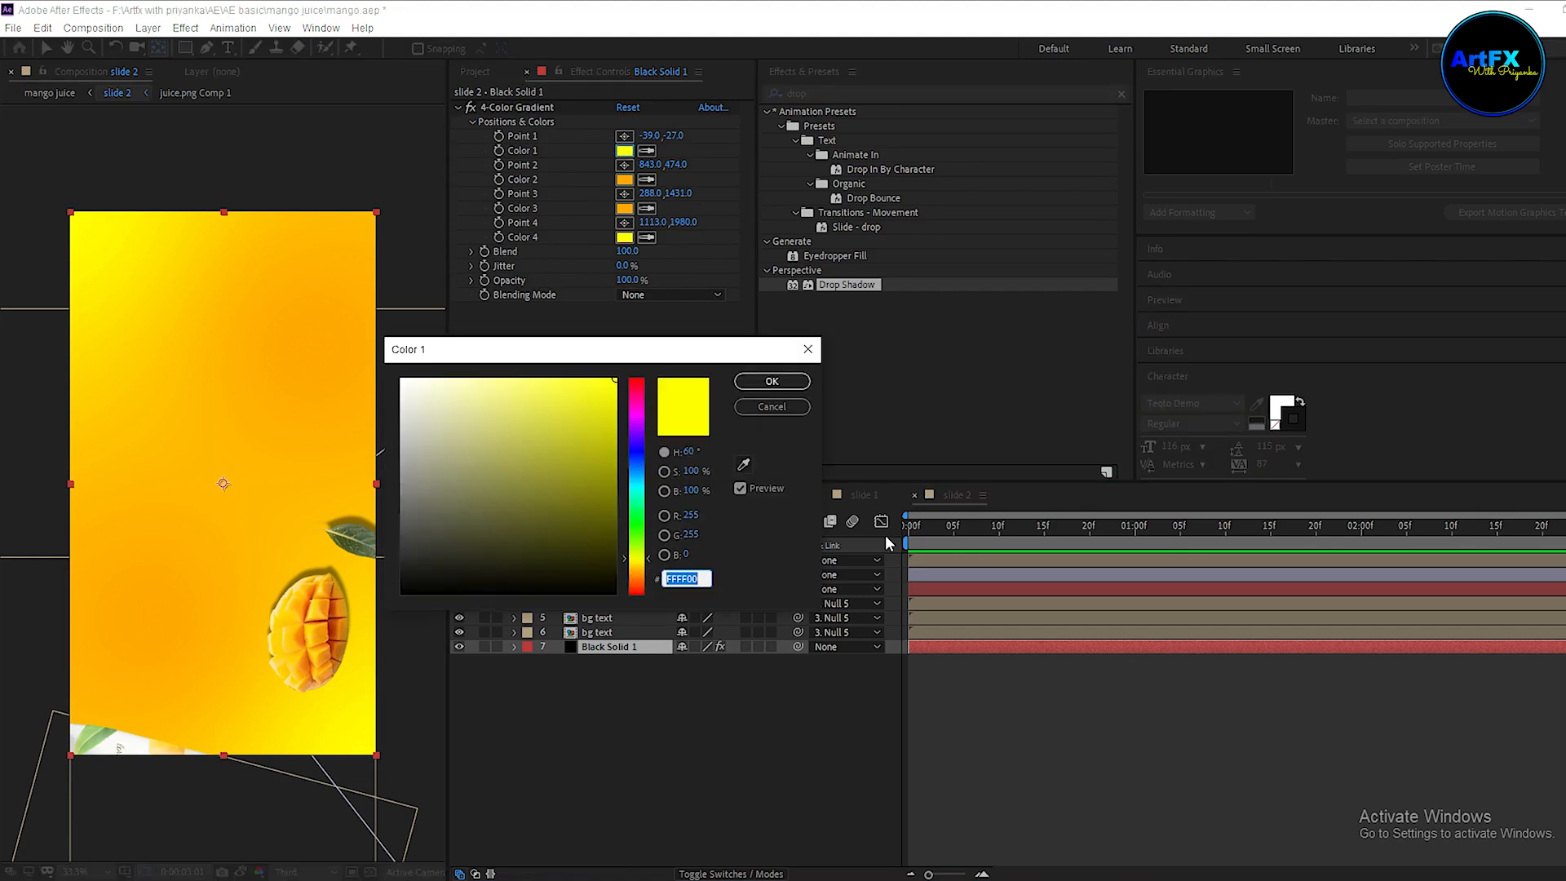
{"action": "left_click_drag", "start_coordinate": [630, 558], "coordinate": [636, 522]}
{"action": "left_click", "coordinate": [748, 380]}
{"action": "left_click", "coordinate": [624, 179]}
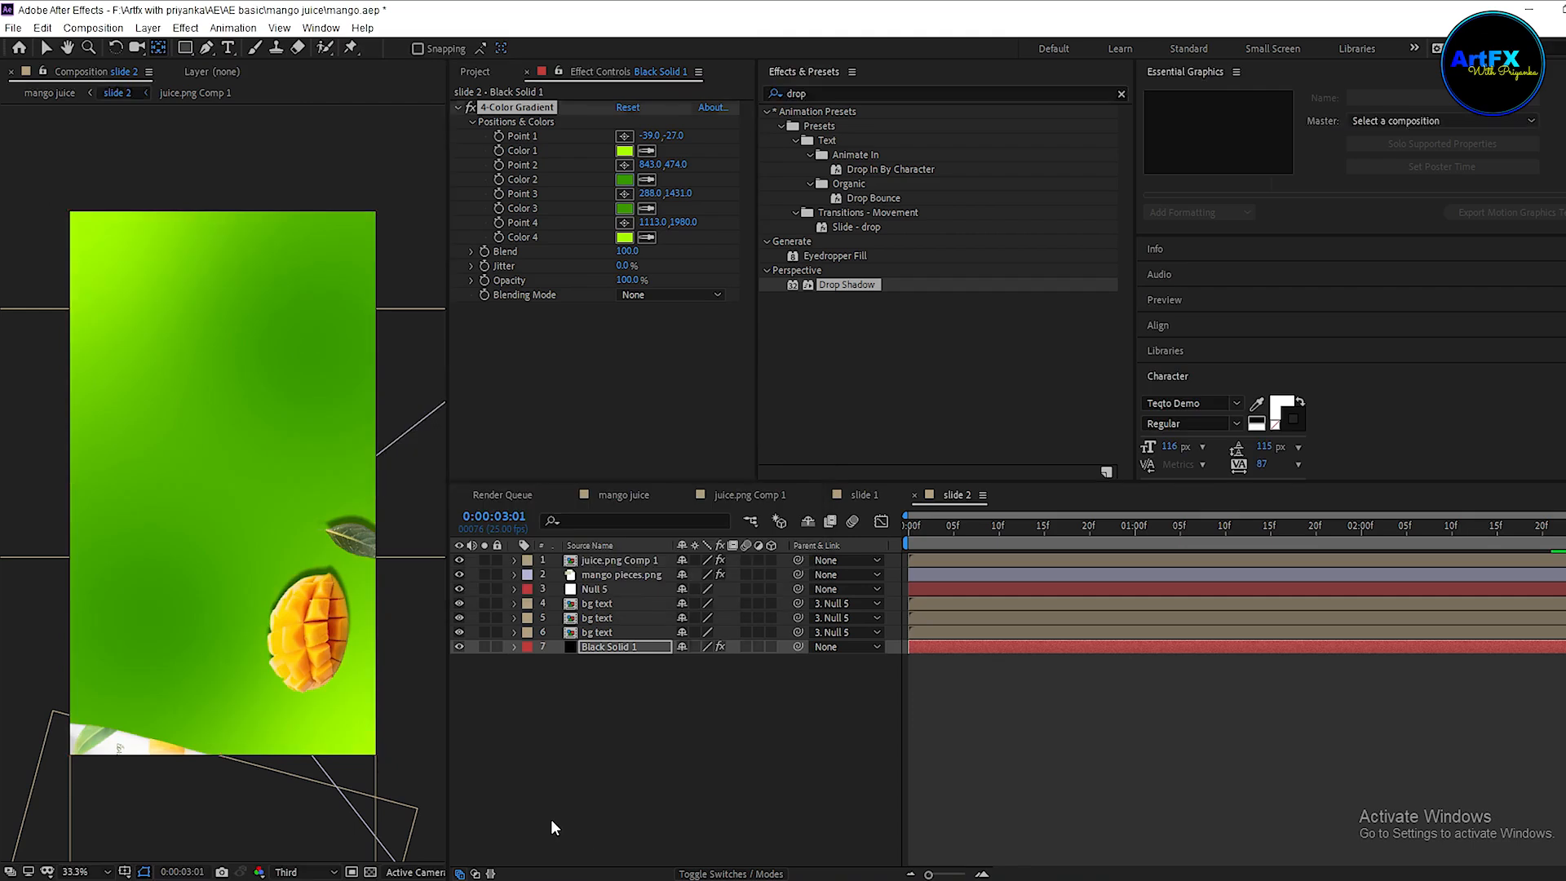
{"action": "left_click", "coordinate": [571, 819]}
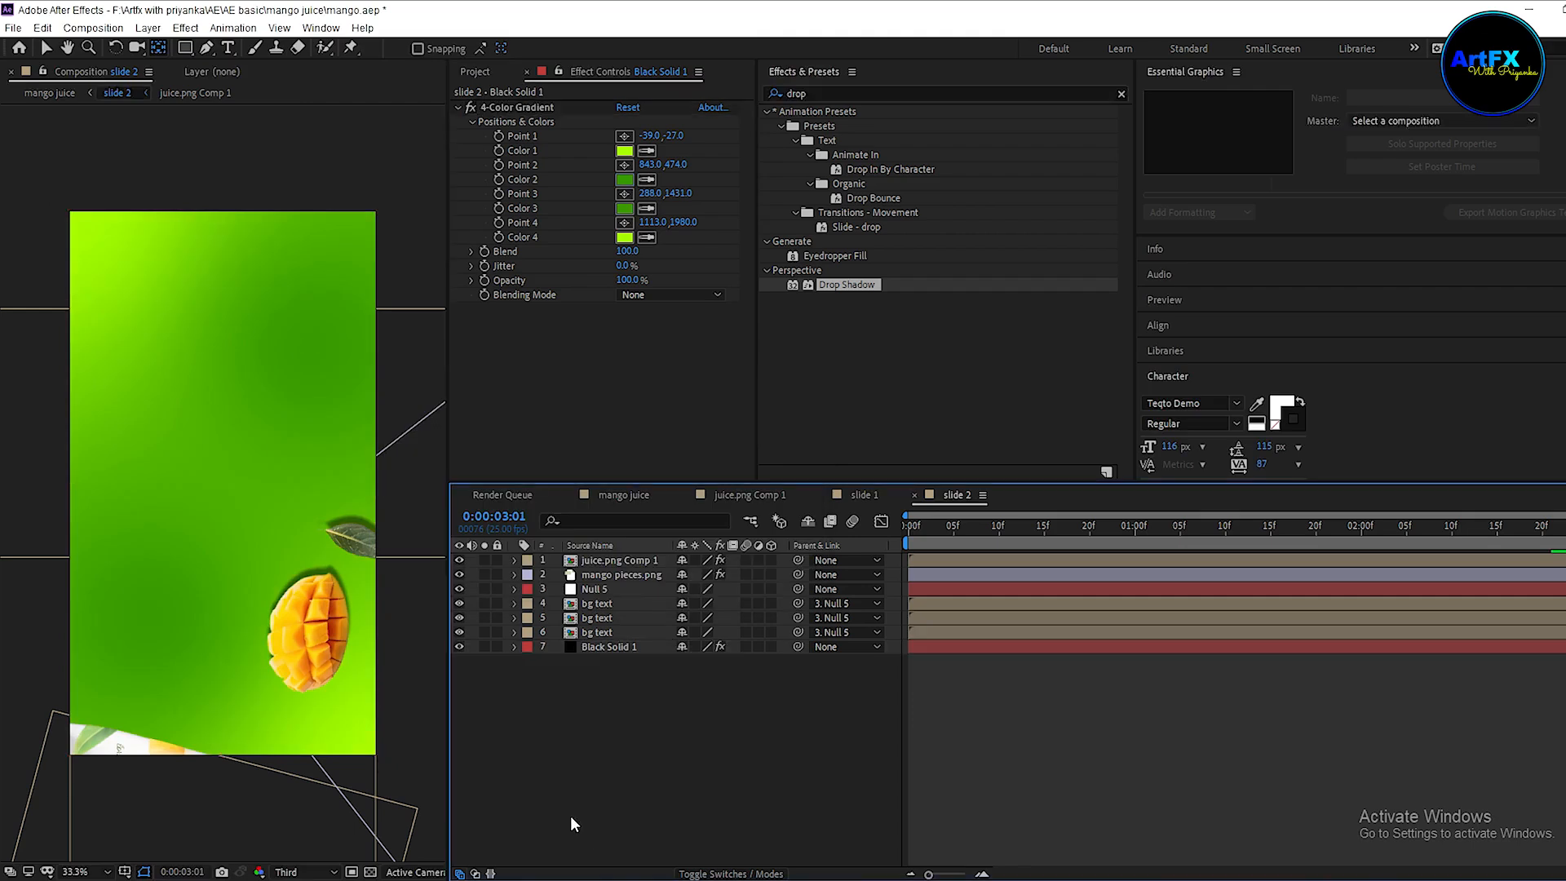
Duplicate the bg text composition as bg text 2 and replace all three bg text layers in slide 2 with it.
{"action": "left_click", "coordinate": [480, 73]}
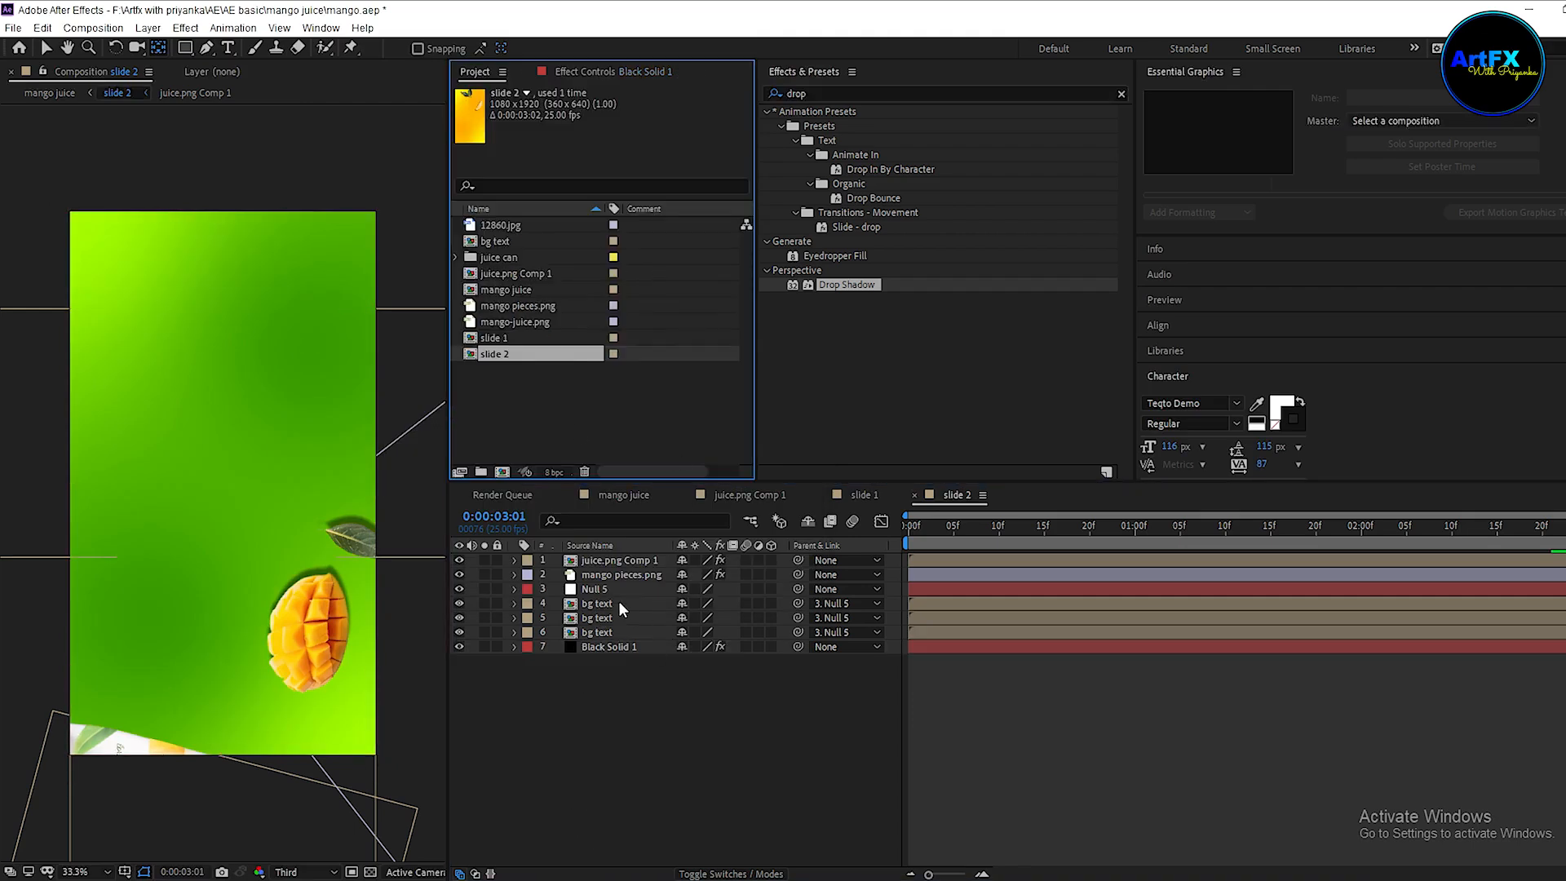
{"action": "left_click", "coordinate": [487, 241]}
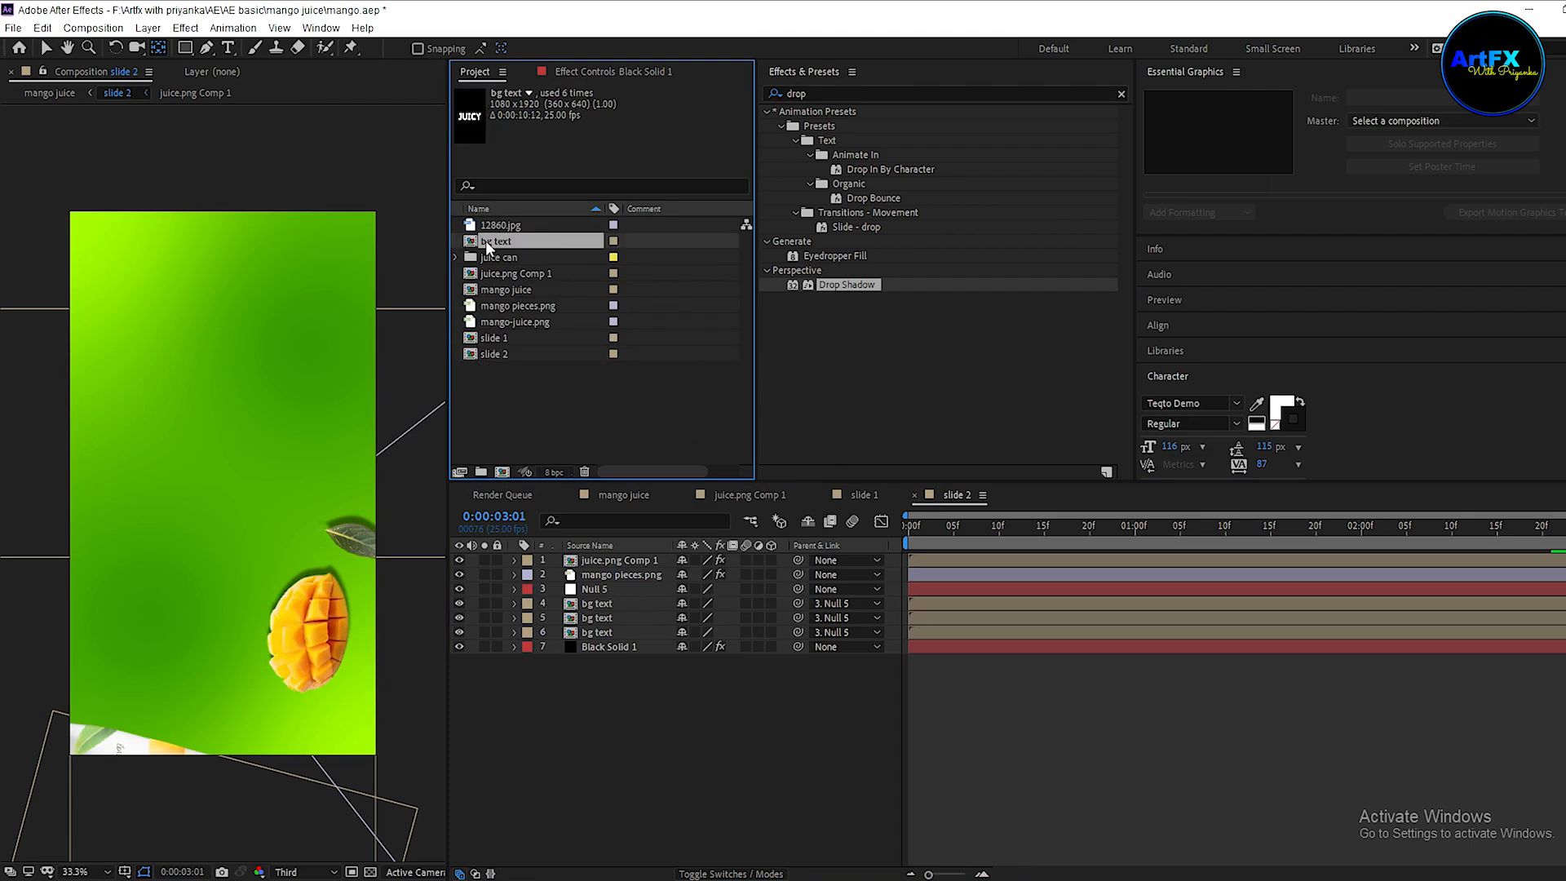
{"action": "key", "text": "ctrl+d"}
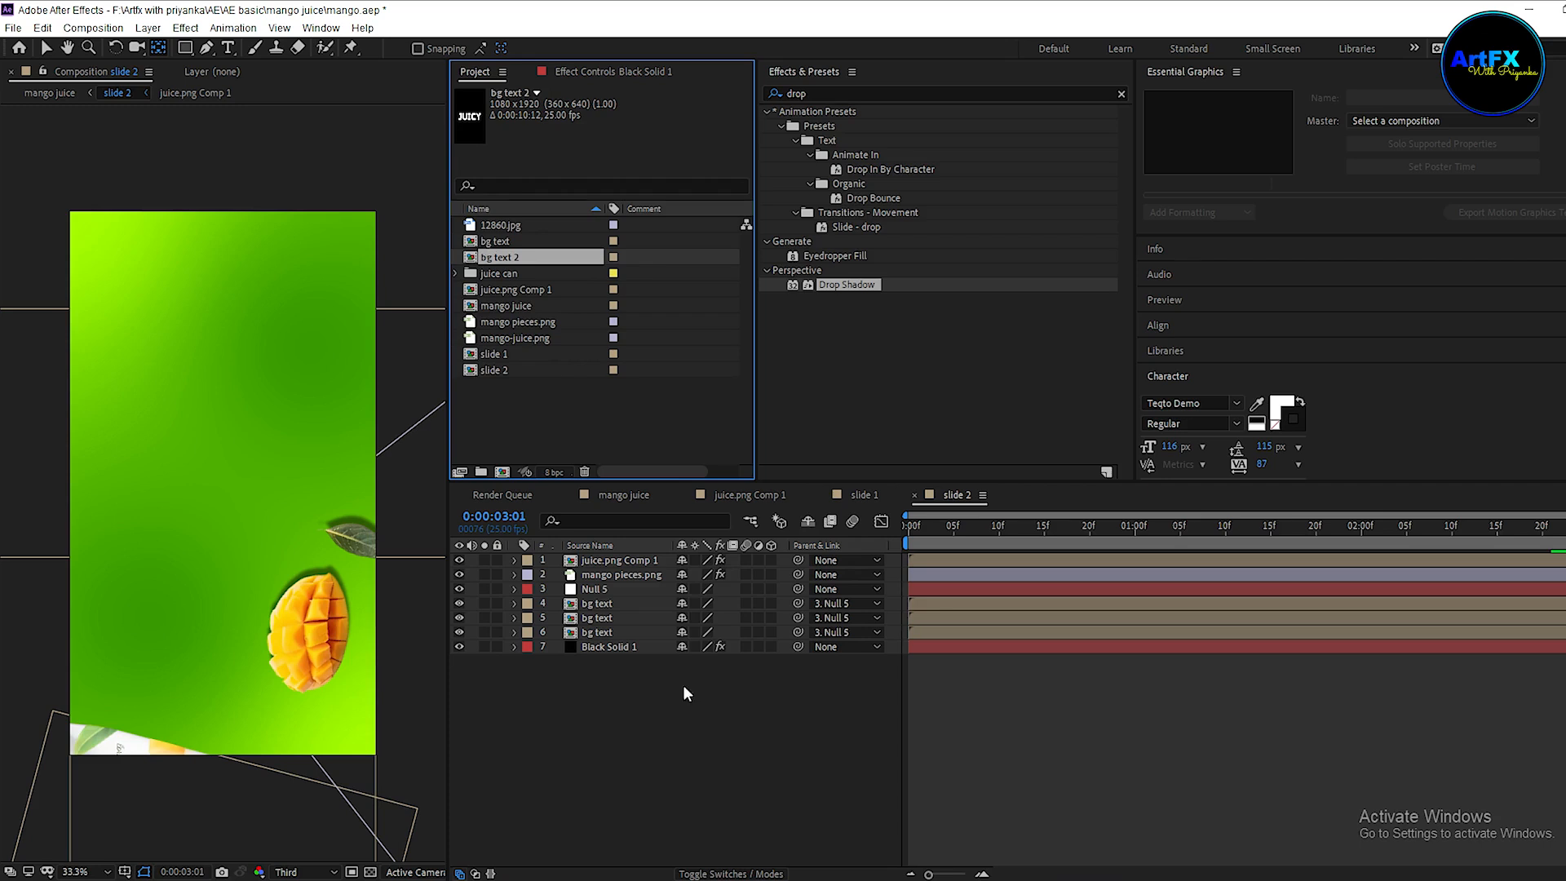
{"action": "left_click", "coordinate": [621, 632]}
{"action": "left_click", "coordinate": [618, 604], "text": "shift"}
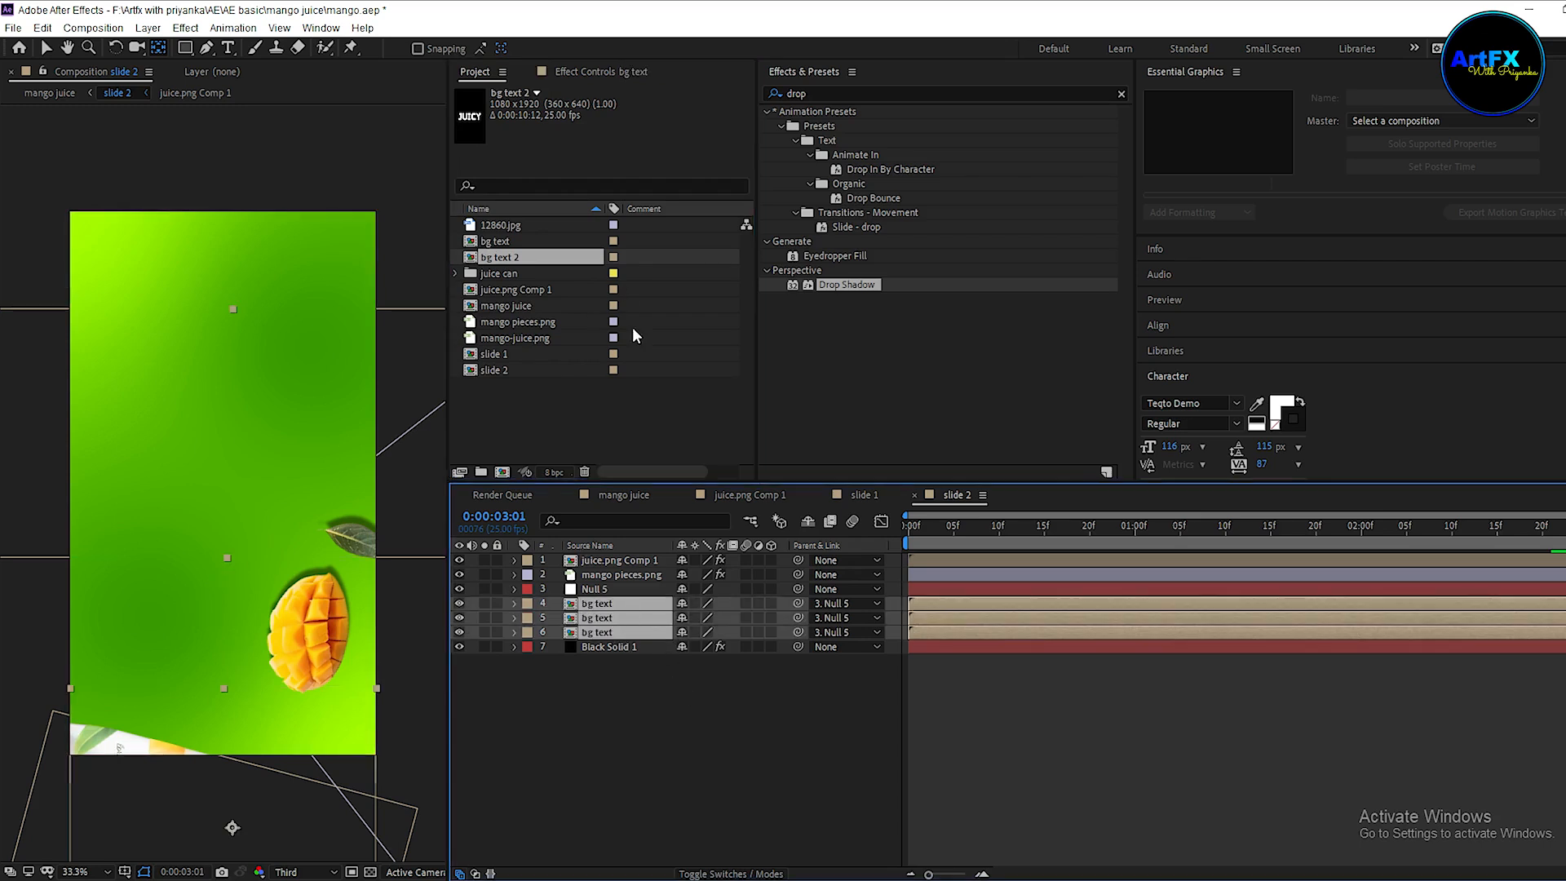
{"action": "left_click_drag", "start_coordinate": [522, 260], "coordinate": [645, 624]}
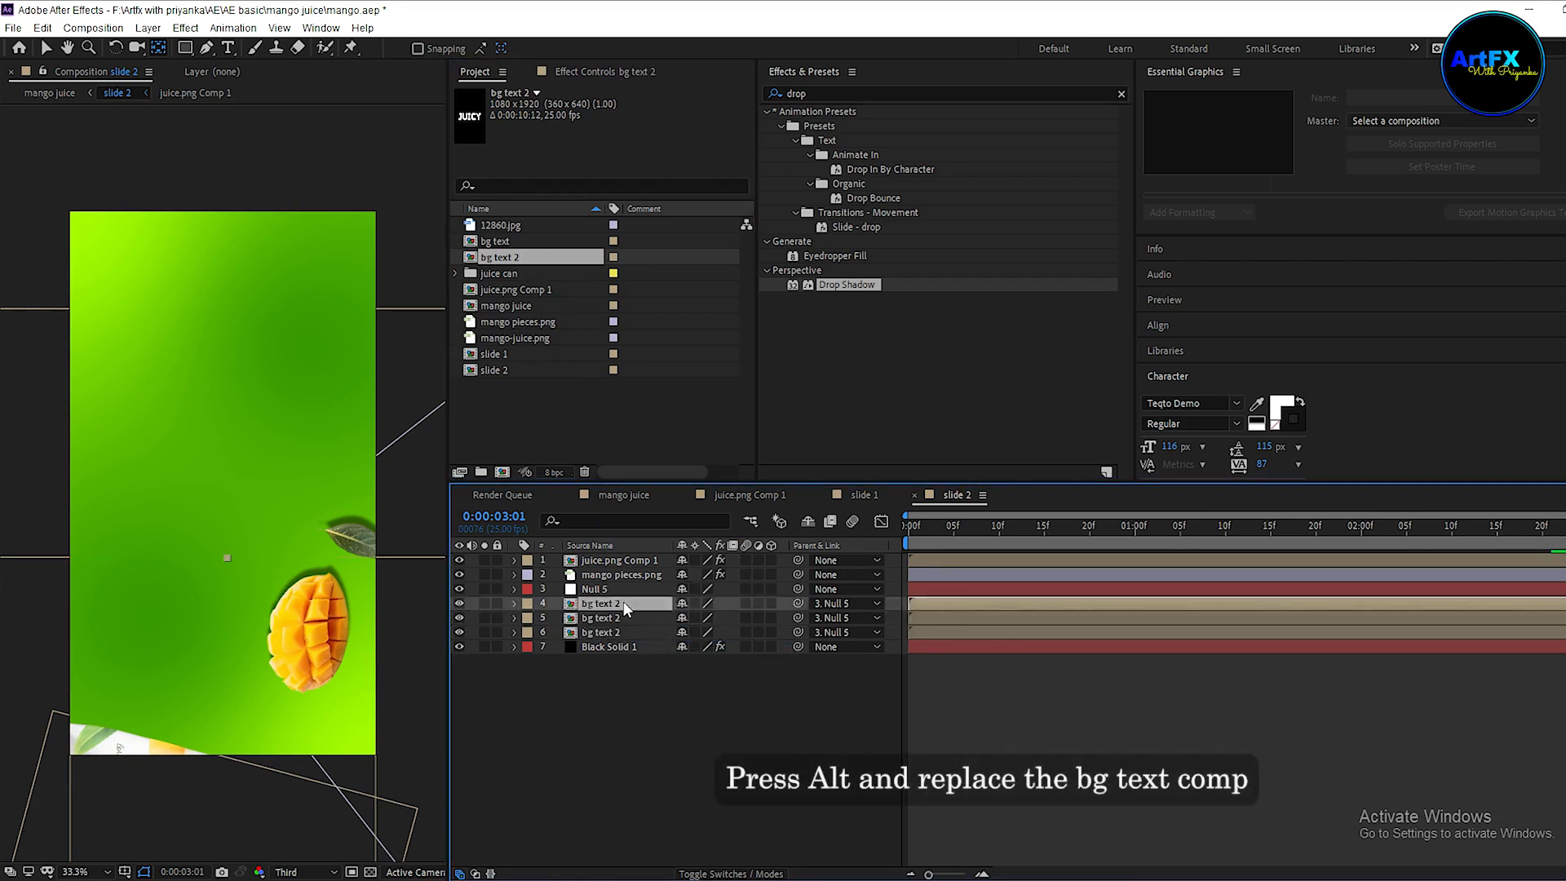
Open bg text 2 and replace its JUICY text with "Fresh".
{"action": "double_click", "coordinate": [623, 604]}
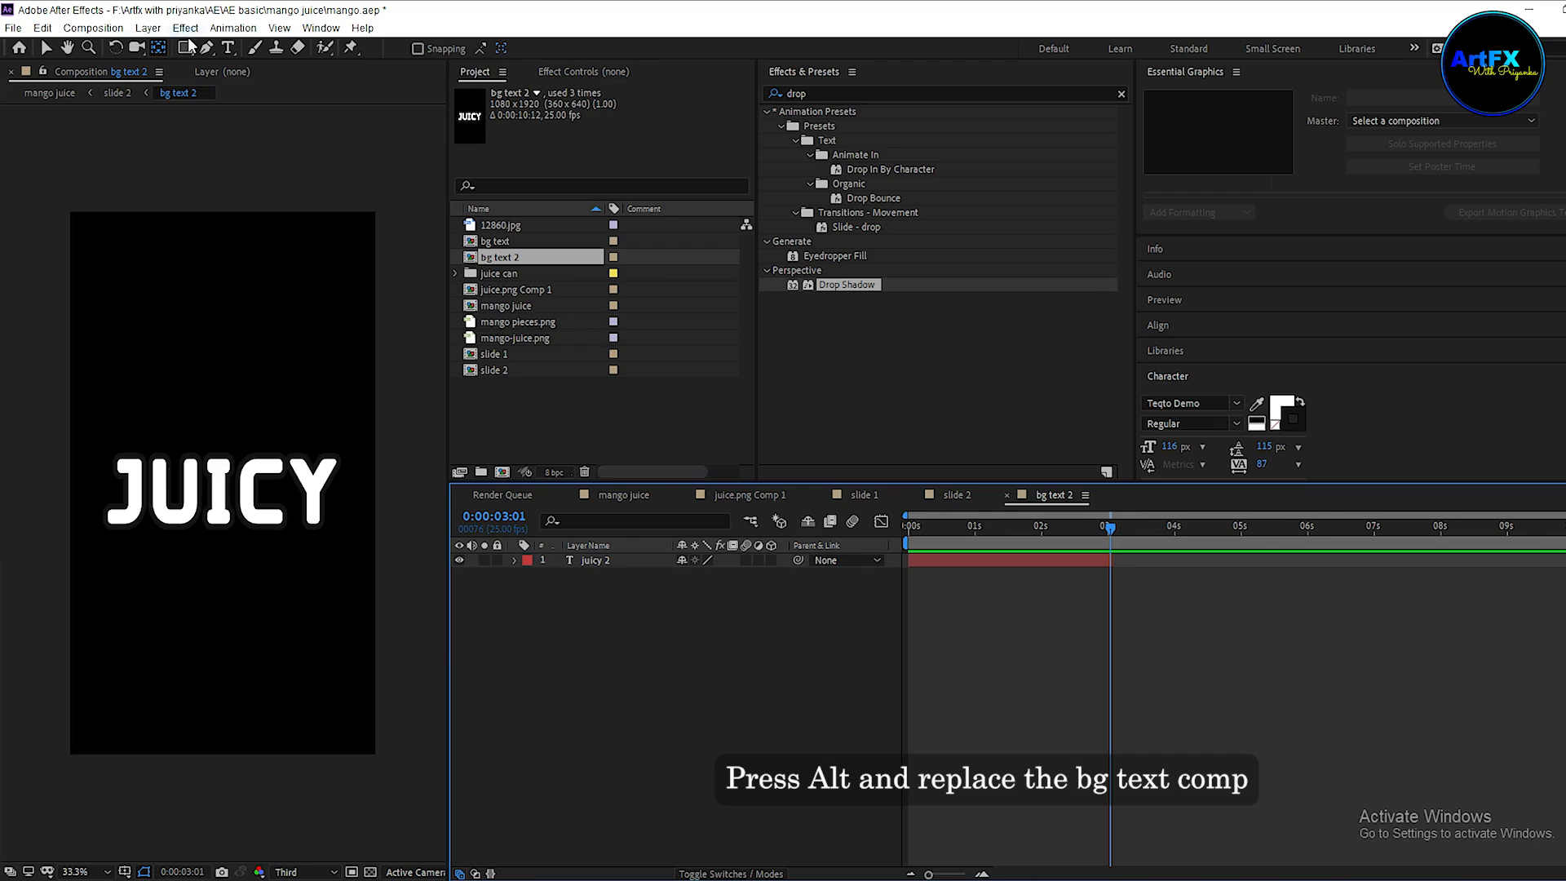
{"action": "left_click", "coordinate": [228, 48]}
{"action": "double_click", "coordinate": [212, 495]}
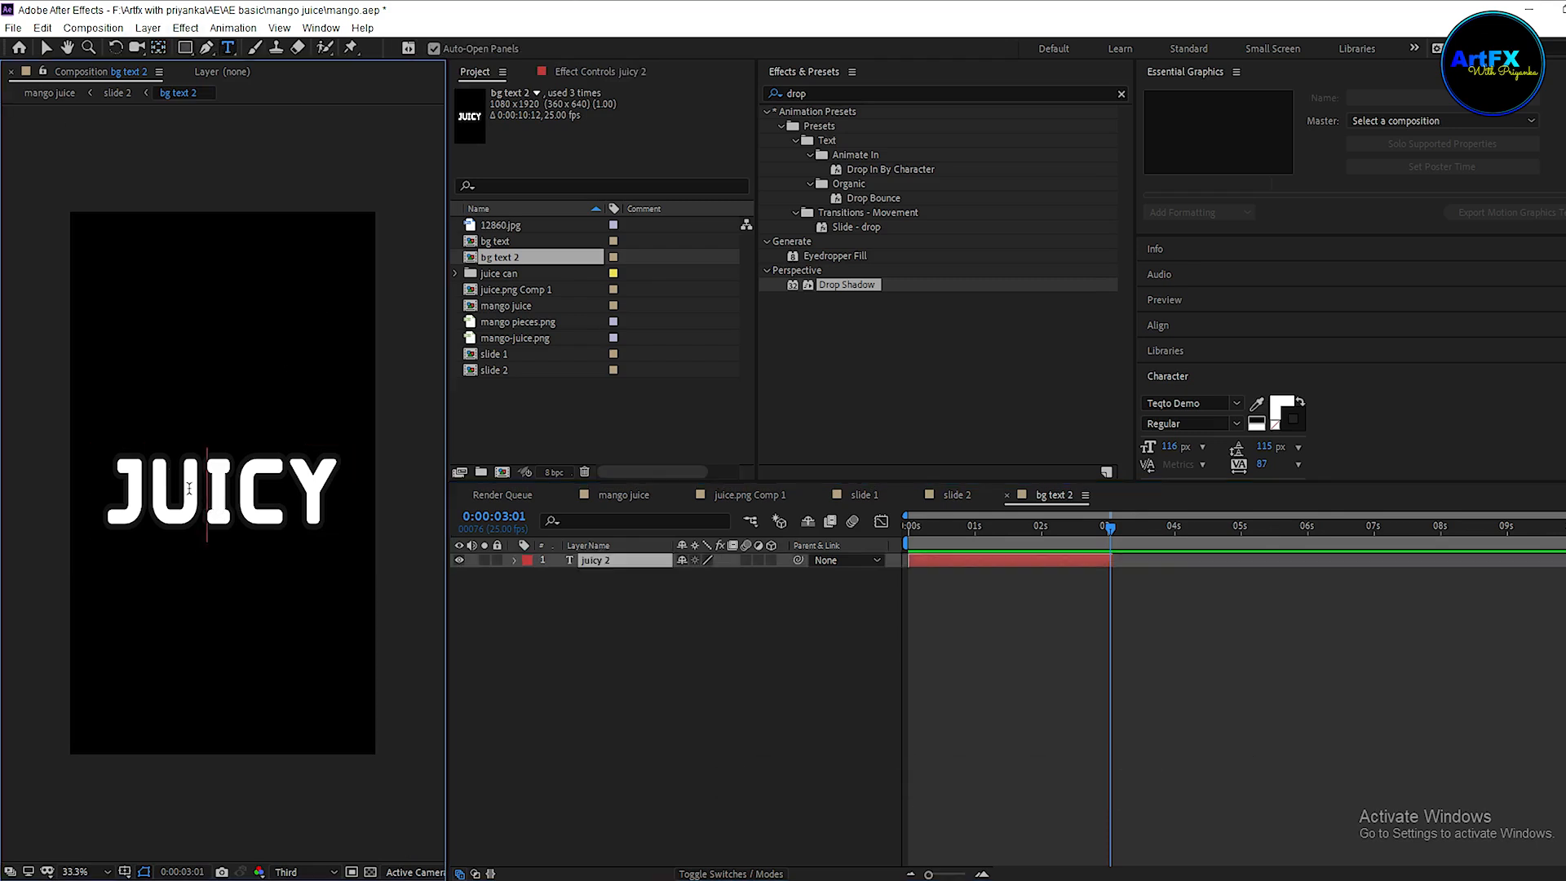
{"action": "type", "text": "Fresh"}
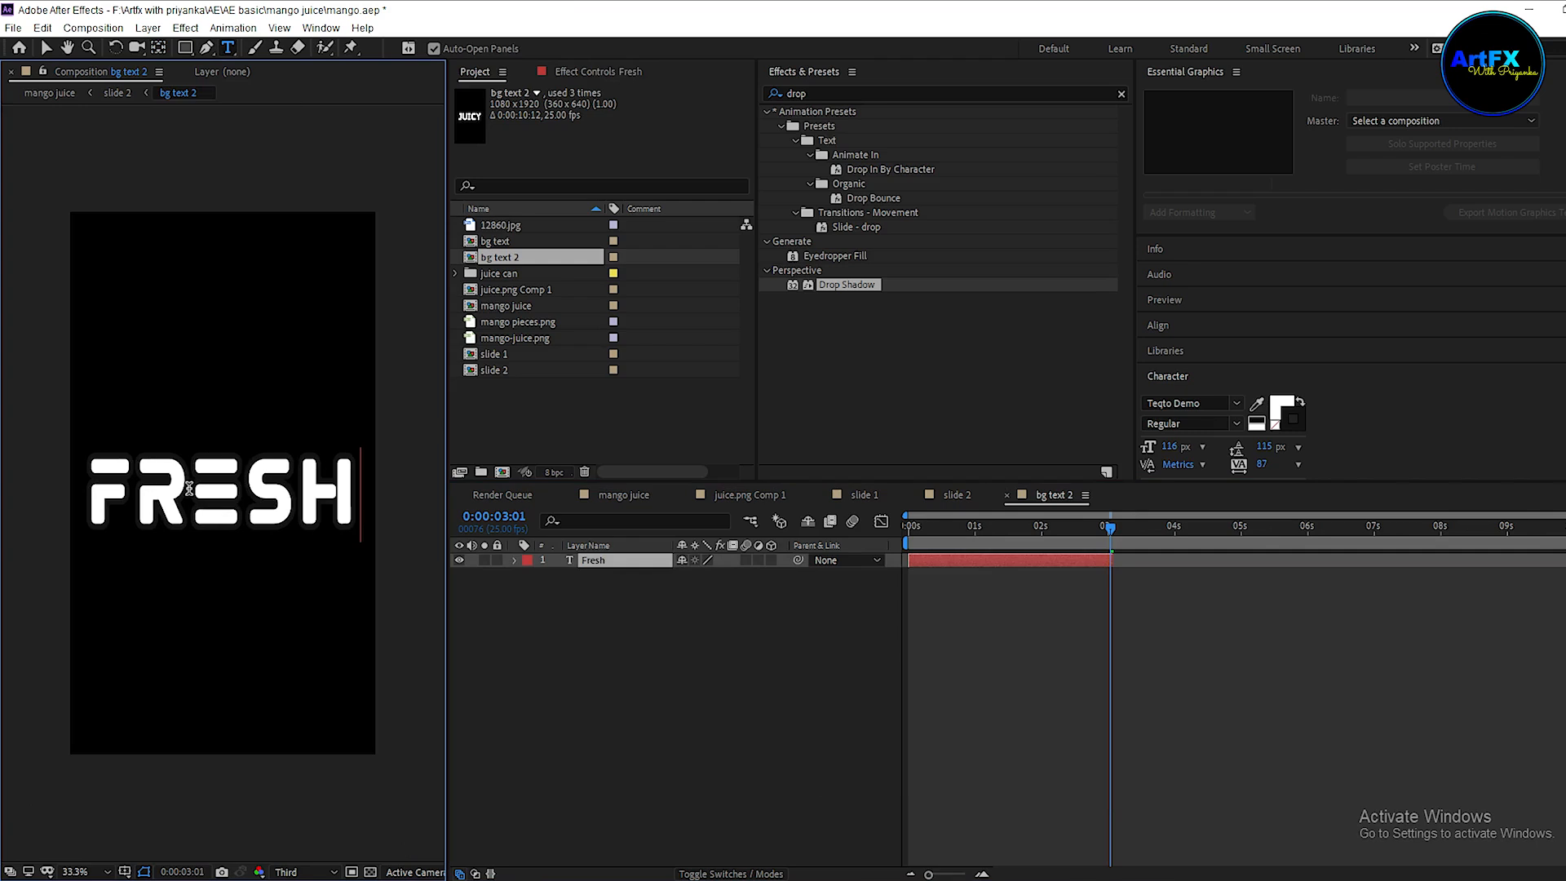
Return to slide 2 and preview its animation, checking the background text and the carton's swing.
{"action": "left_click", "coordinate": [956, 497]}
{"action": "left_click", "coordinate": [956, 495]}
{"action": "key", "text": "space"}
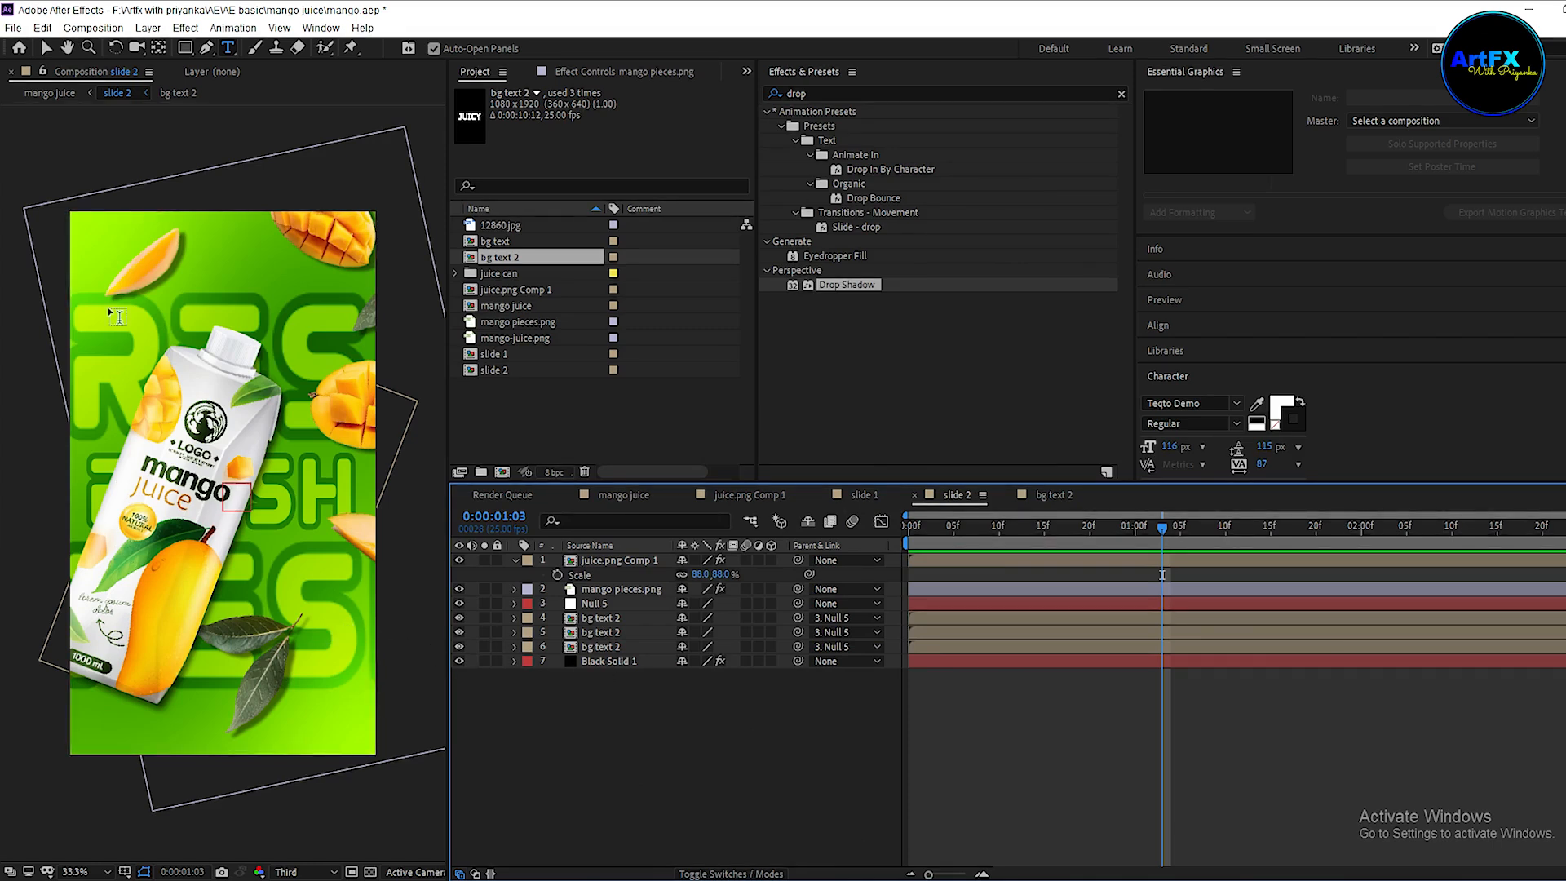
{"action": "left_click", "coordinate": [46, 47]}
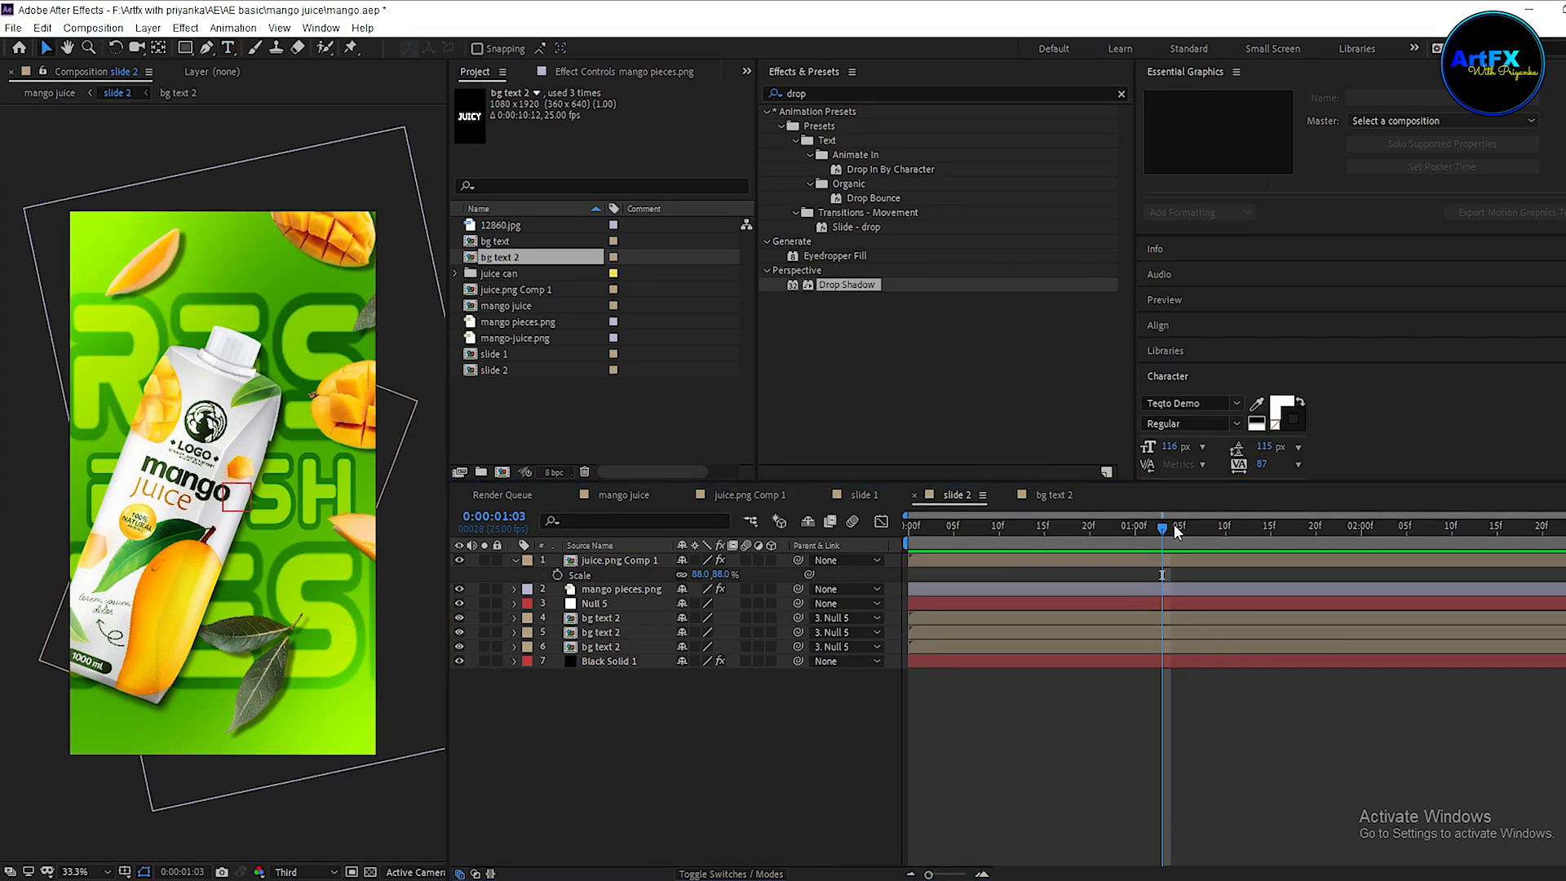
{"action": "left_click_drag", "start_coordinate": [1173, 523], "coordinate": [839, 579]}
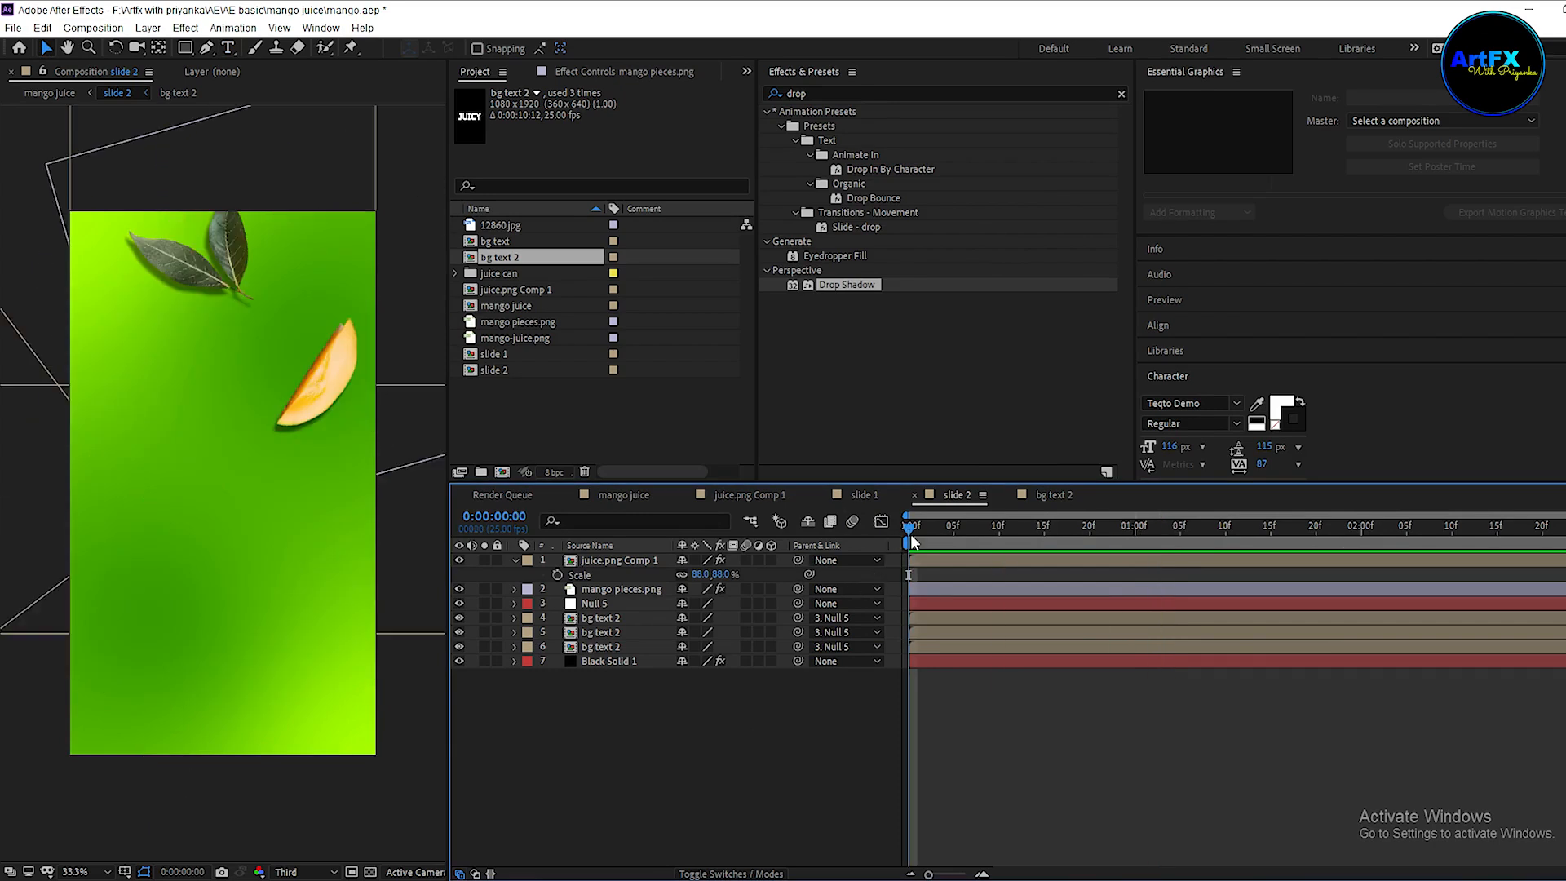
{"action": "left_click_drag", "start_coordinate": [910, 526], "coordinate": [1080, 555]}
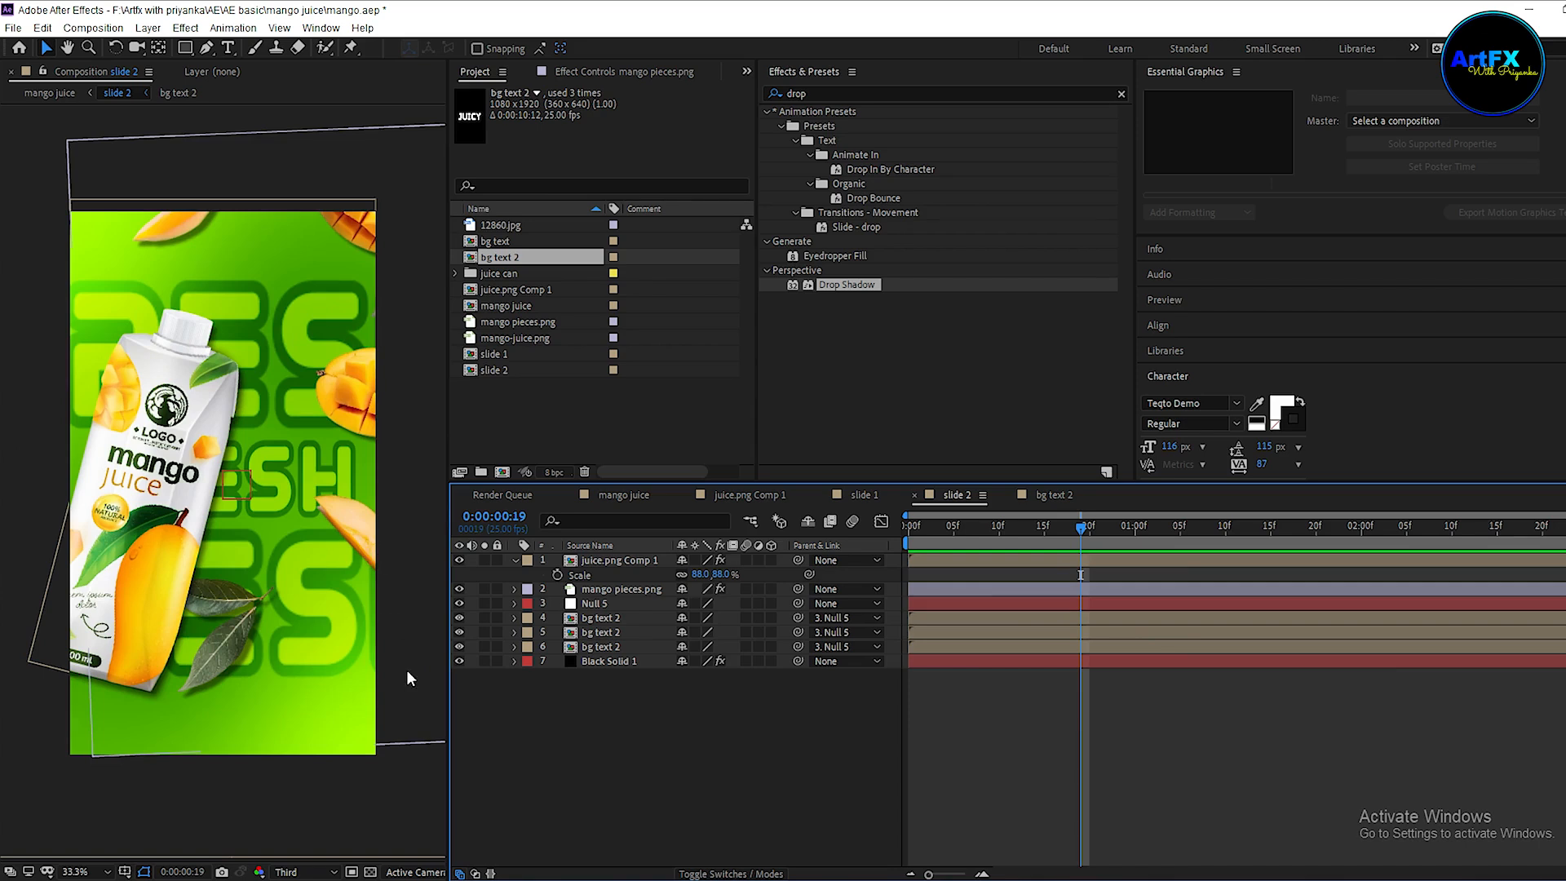
Reveal juice.png Comp 1's keyframes, add a null object at 0:00:01:14 and parent juice.png Comp 1 to it.
{"action": "left_click", "coordinate": [600, 562]}
{"action": "key", "text": "u"}
{"action": "left_click_drag", "start_coordinate": [1107, 519], "coordinate": [1256, 561]}
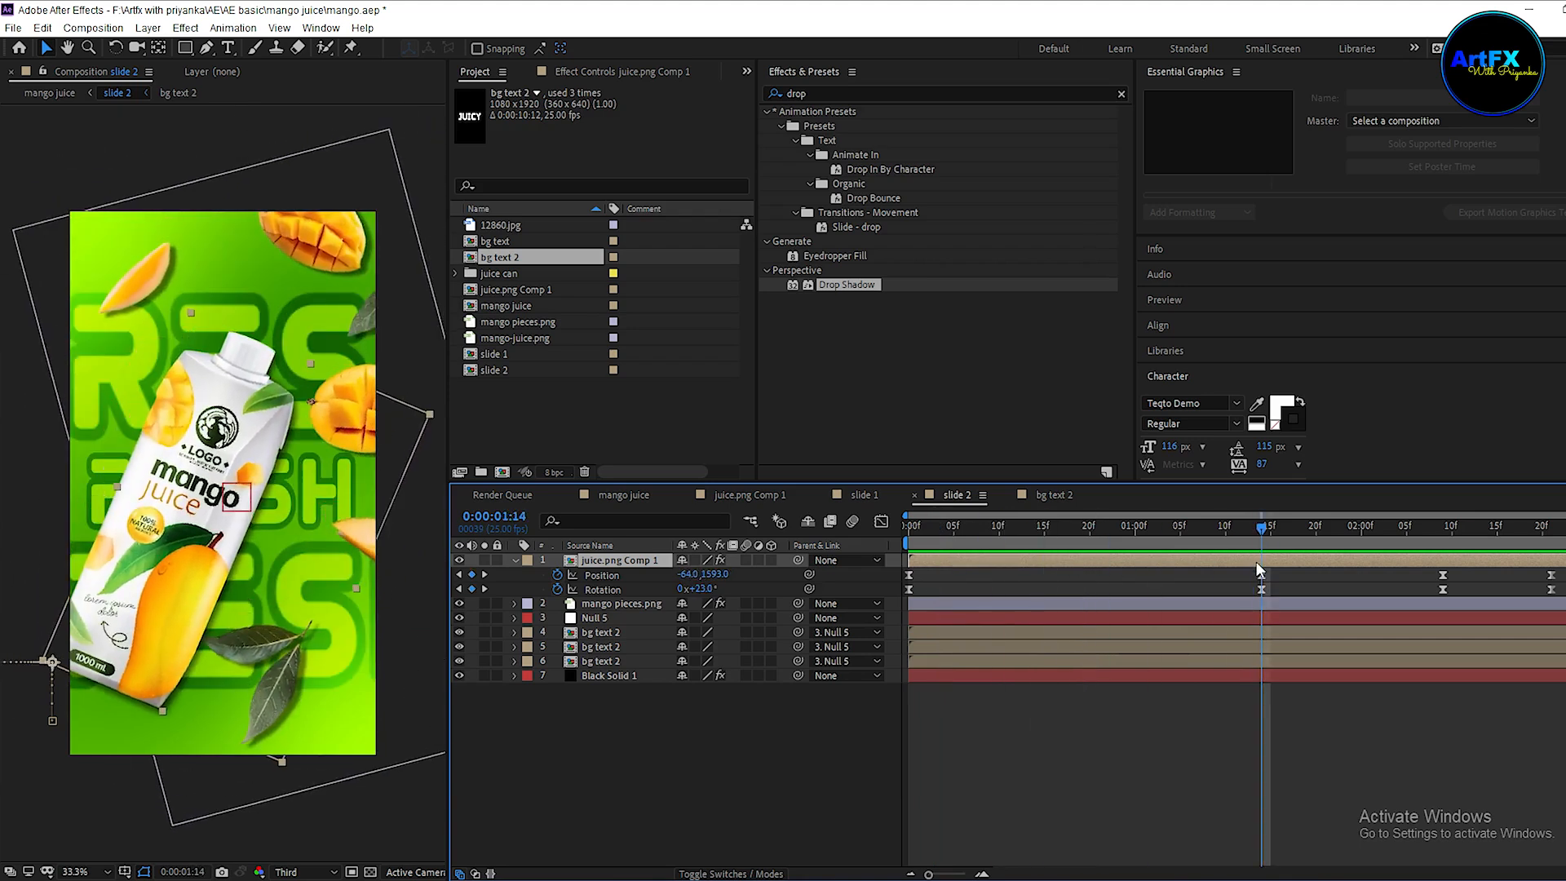
{"action": "right_click", "coordinate": [659, 754]}
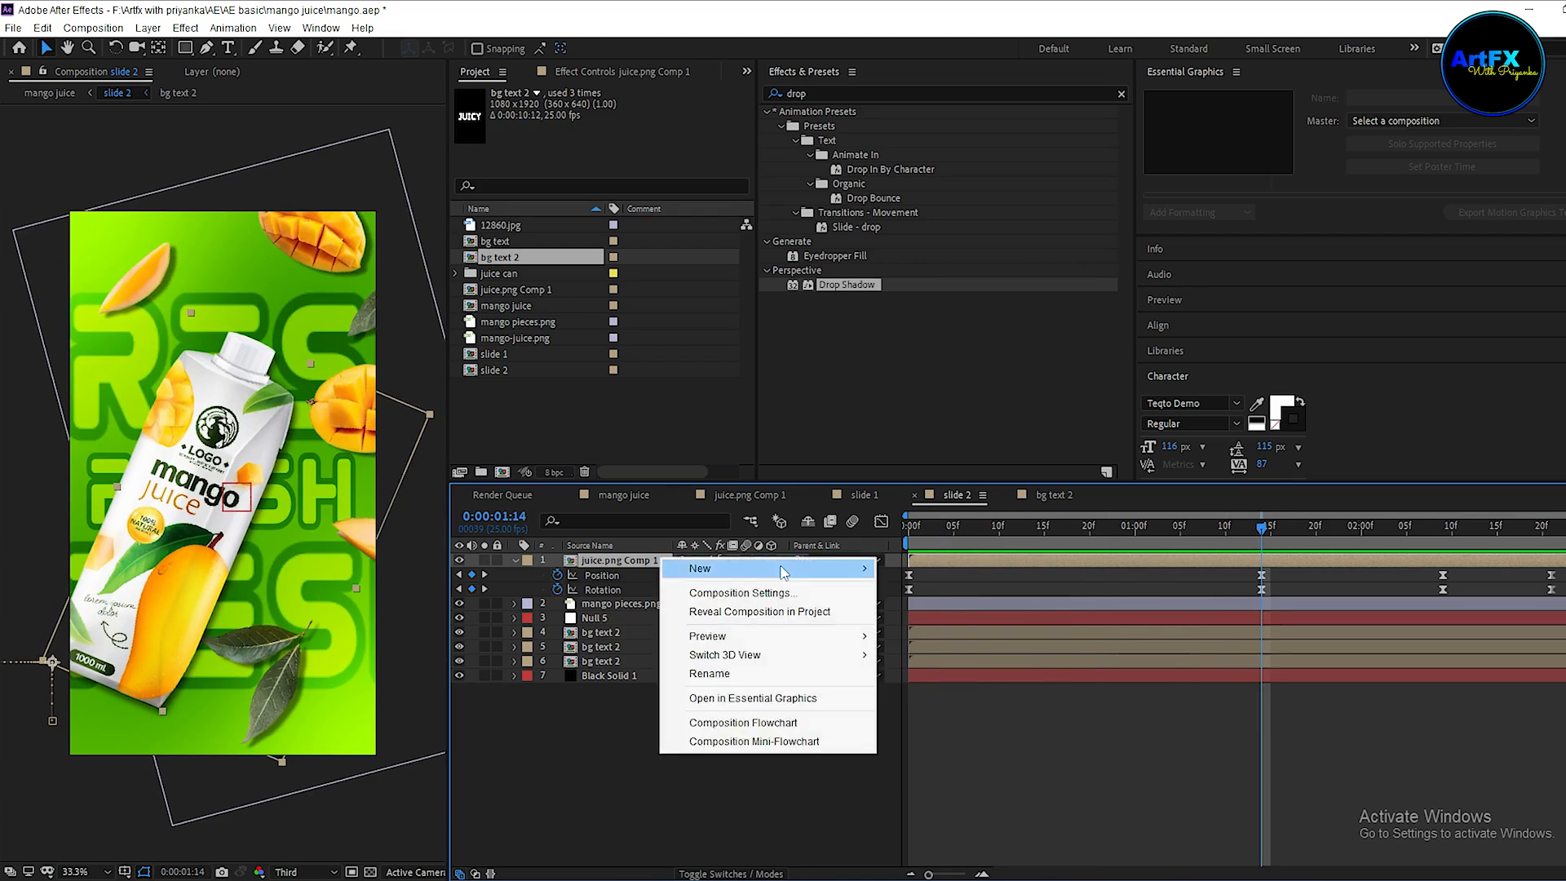
{"action": "mouse_move", "coordinate": [782, 571]}
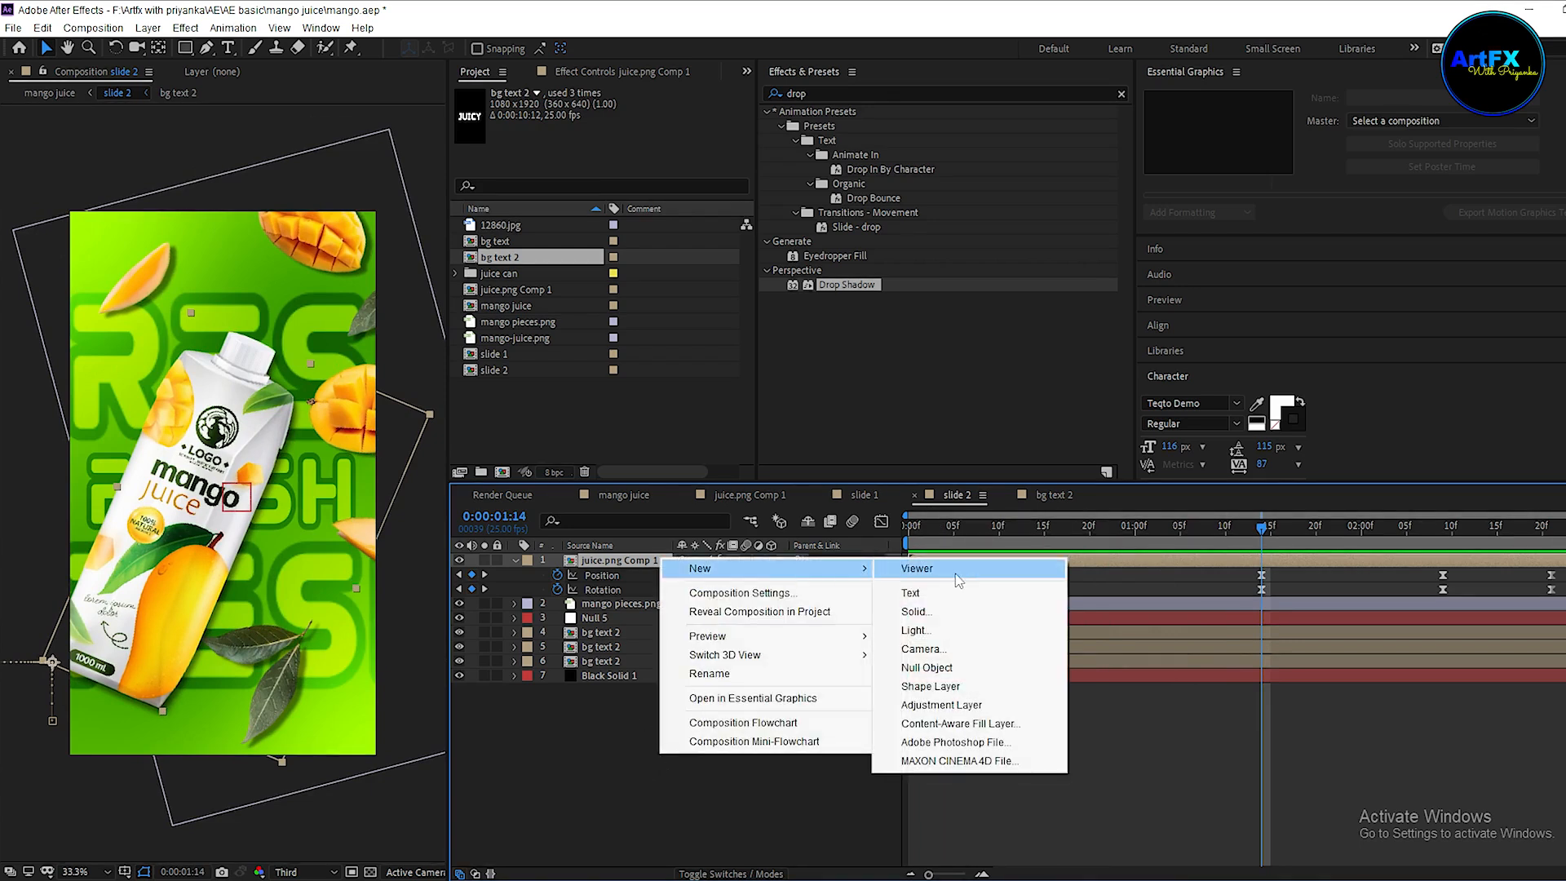
{"action": "left_click", "coordinate": [938, 676]}
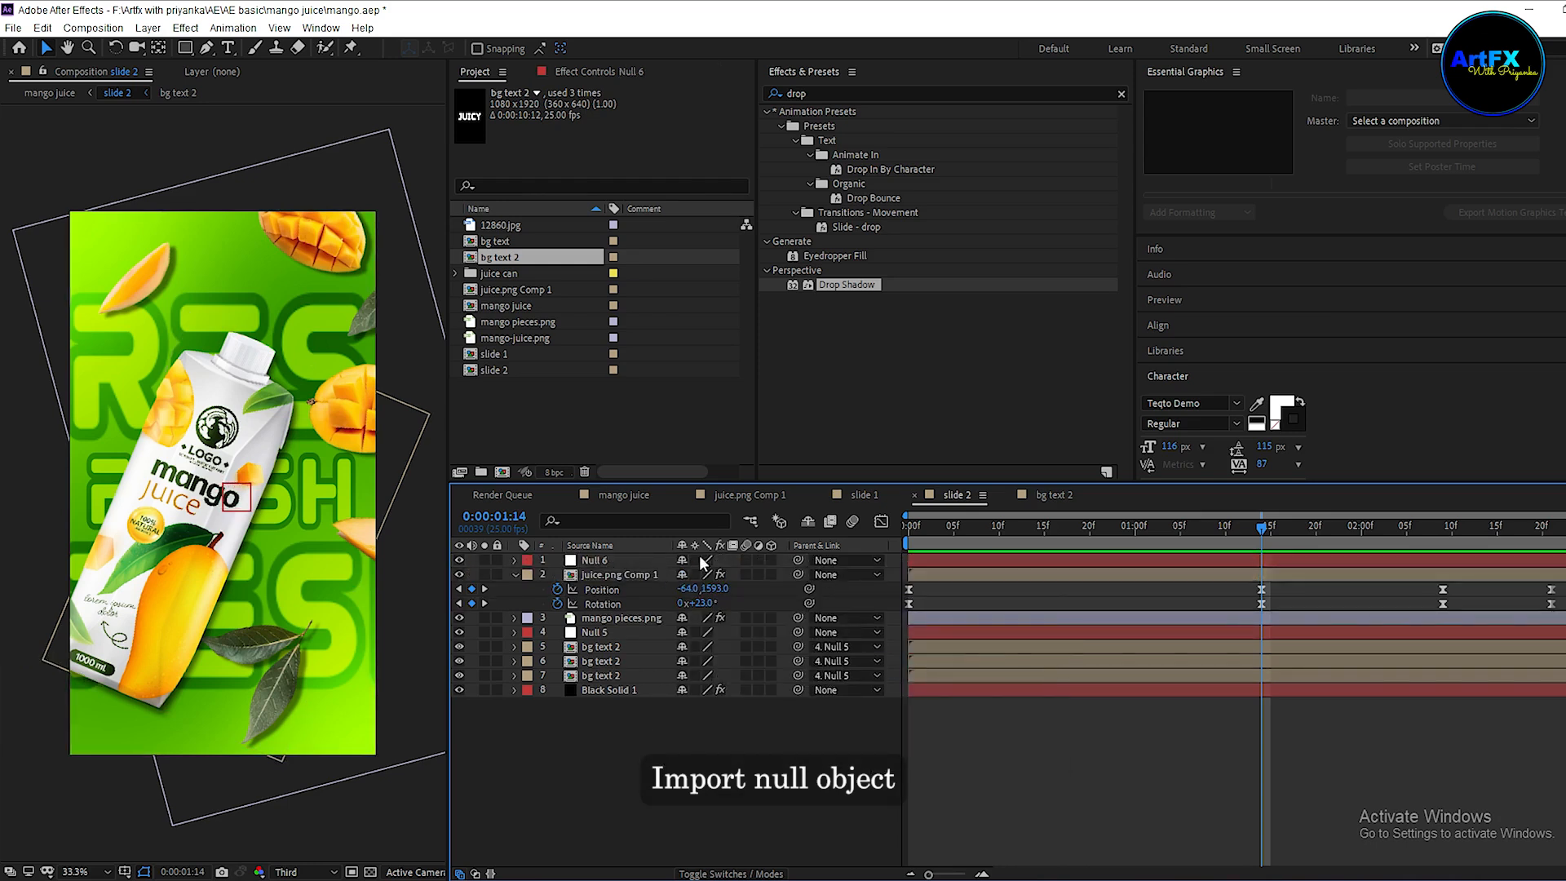
{"action": "left_click_drag", "start_coordinate": [797, 574], "coordinate": [653, 561]}
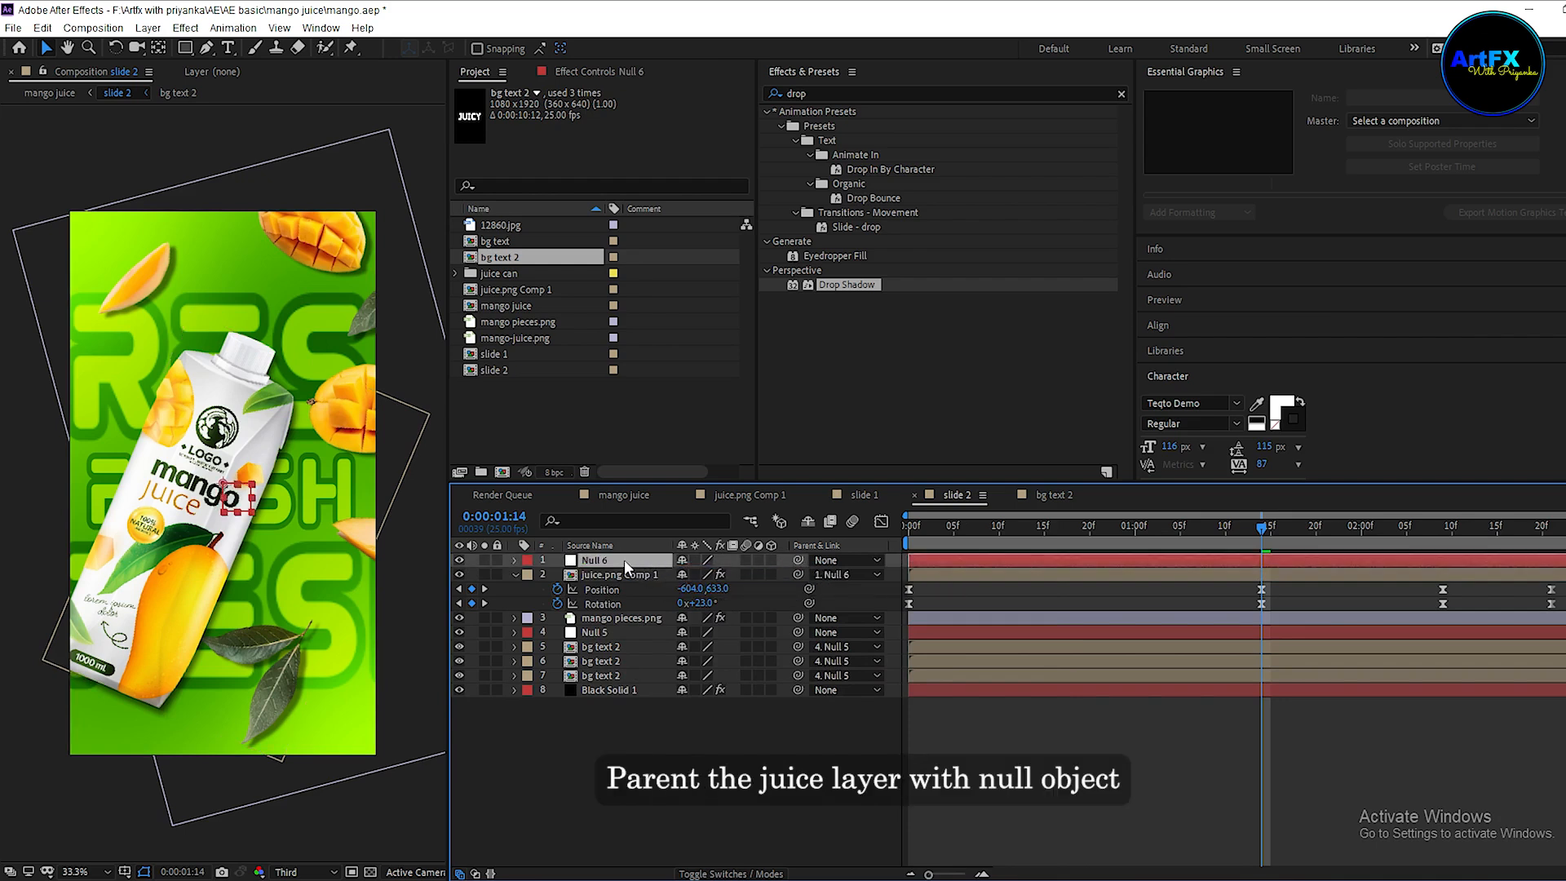
Unlink the scale dimensions of Null 6 and set its X scale to -100% to mirror the carton.
{"action": "key", "text": "s"}
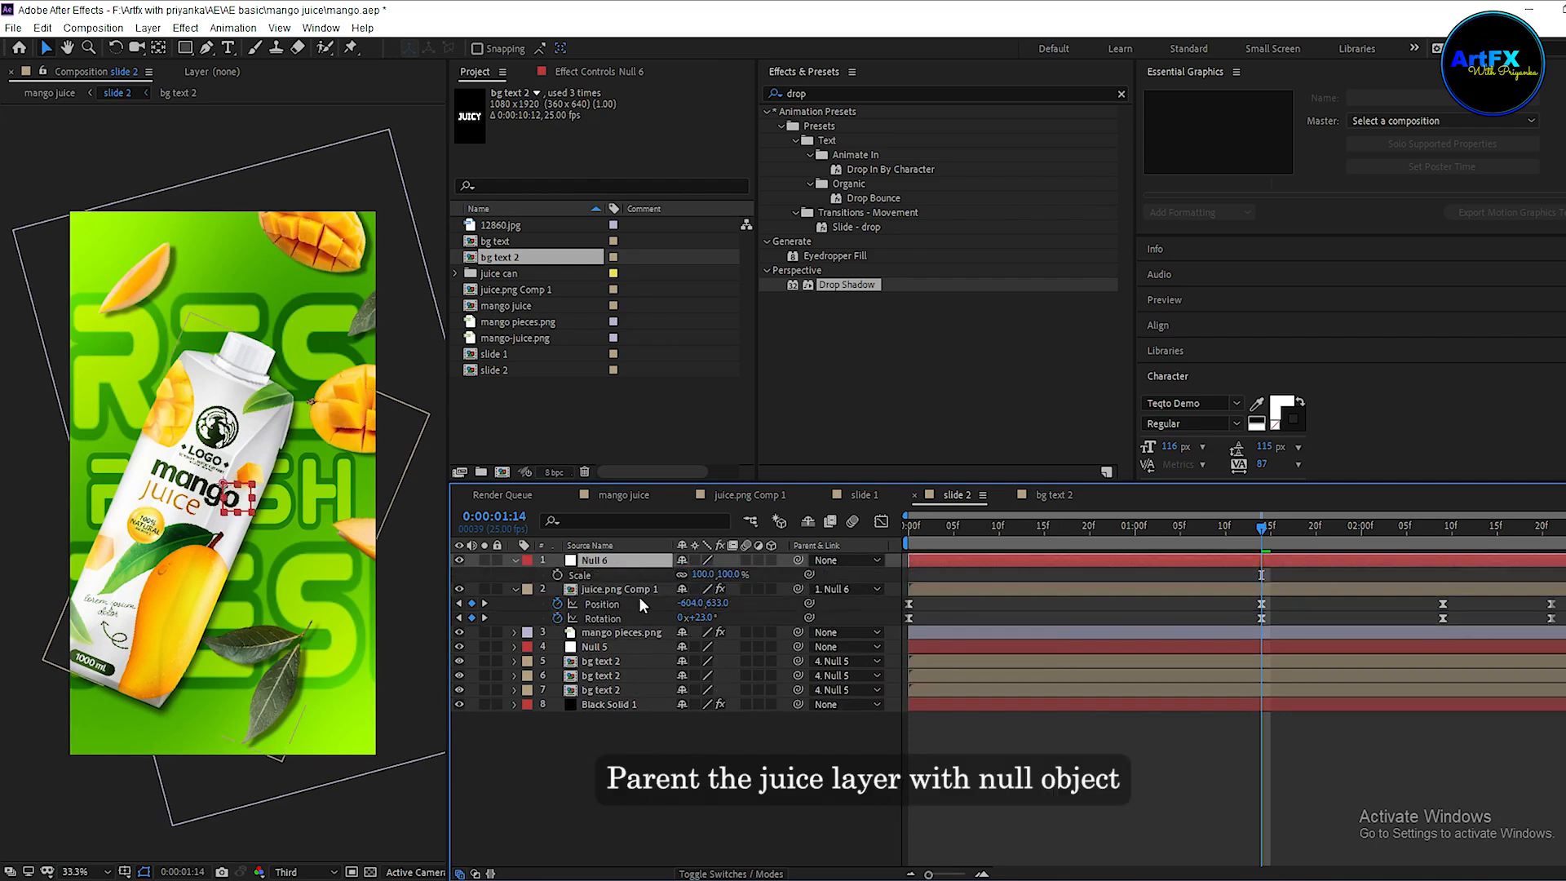
{"action": "left_click", "coordinate": [682, 576]}
{"action": "left_click", "coordinate": [705, 575]}
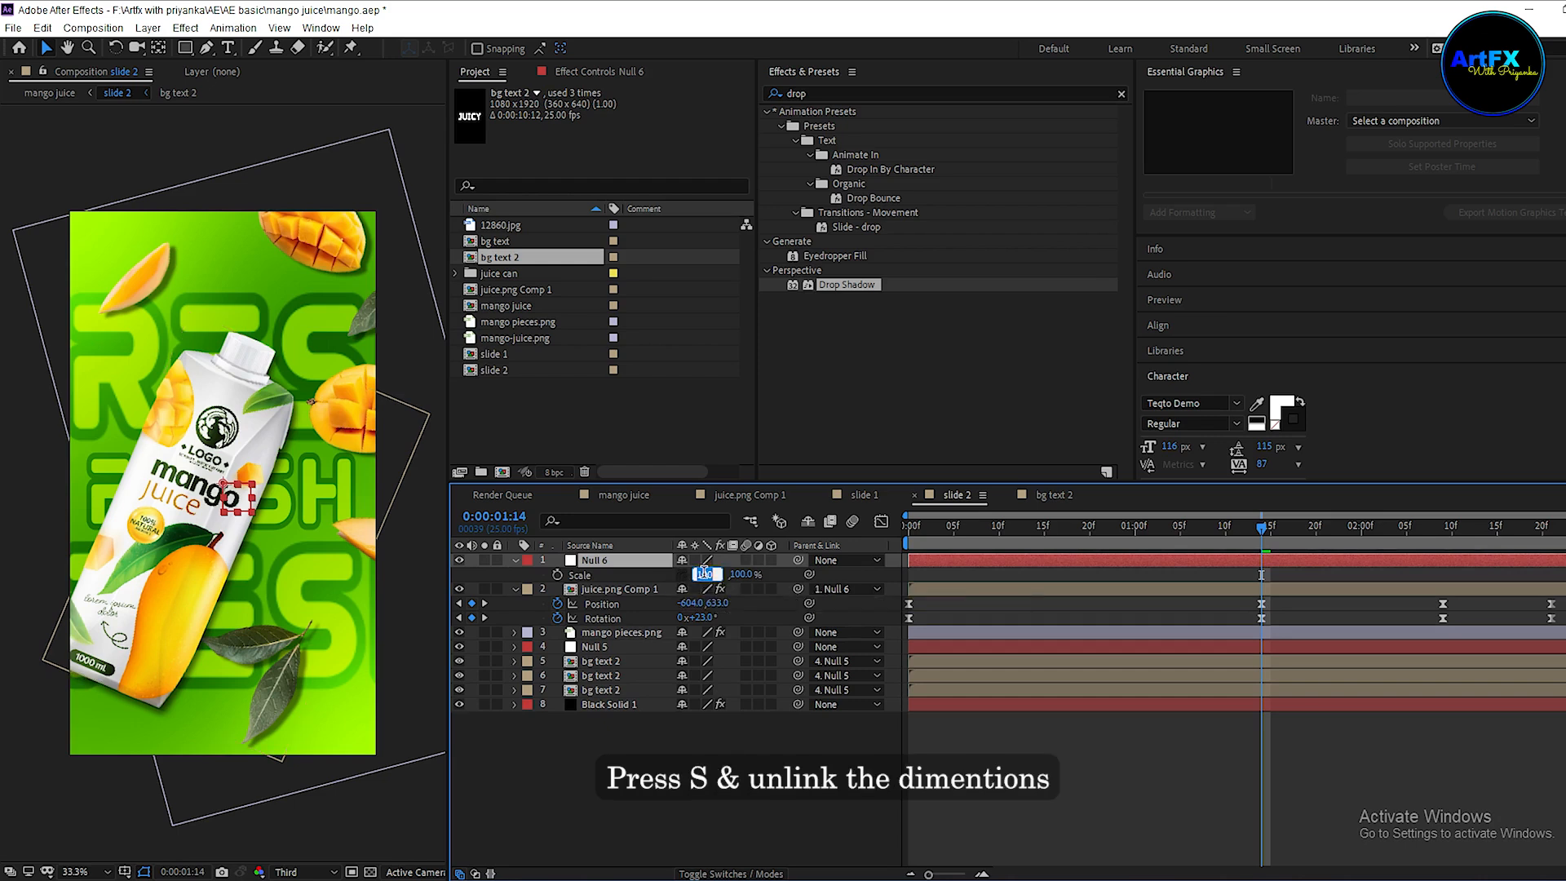
{"action": "type", "text": "-100"}
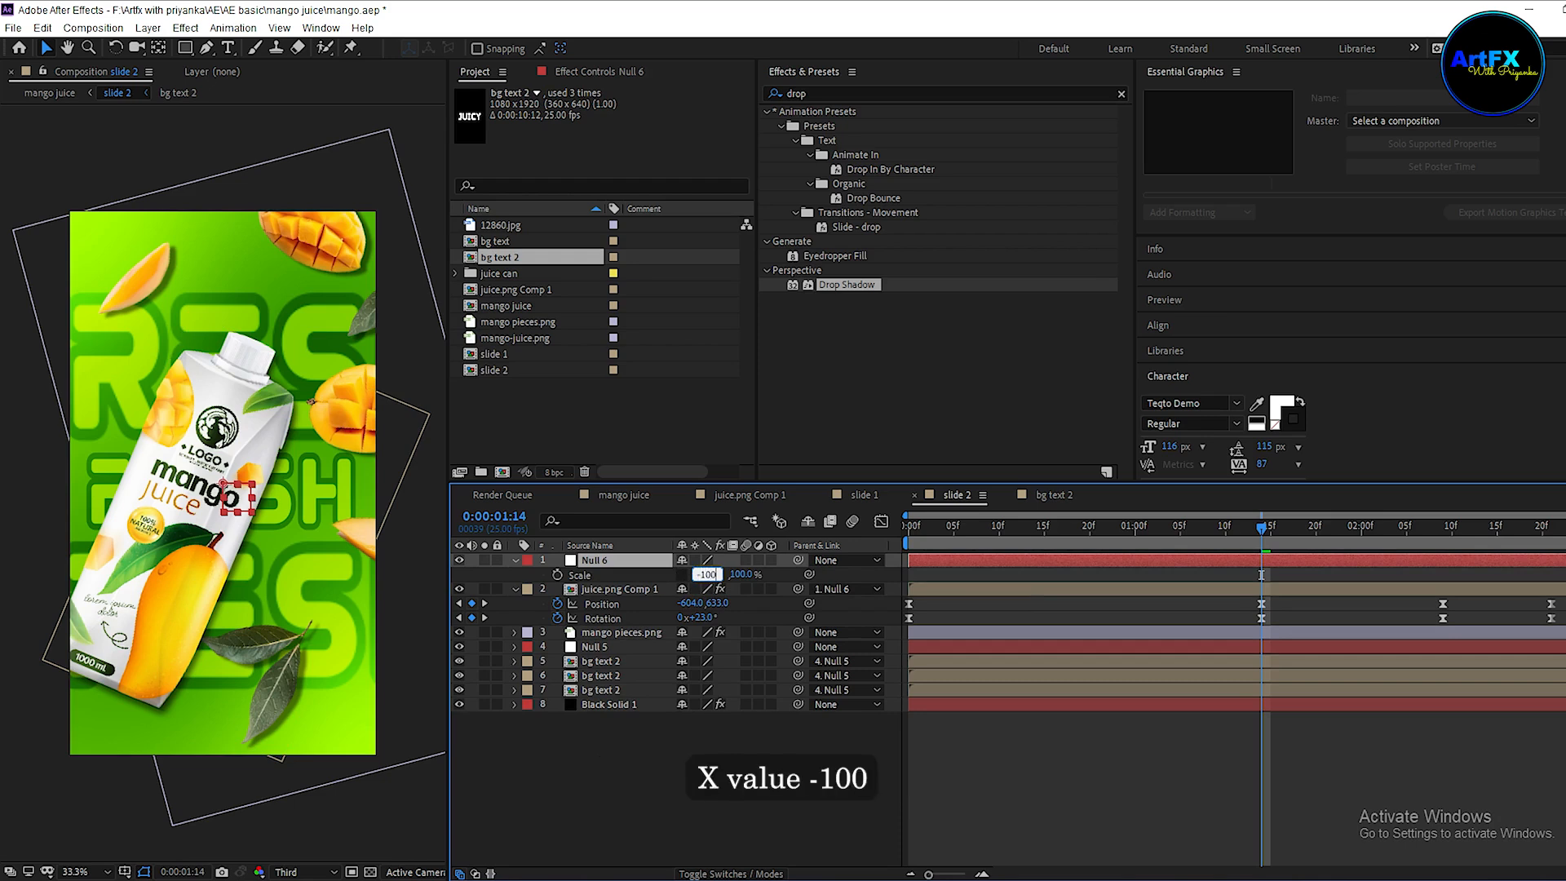
{"action": "left_click", "coordinate": [689, 804]}
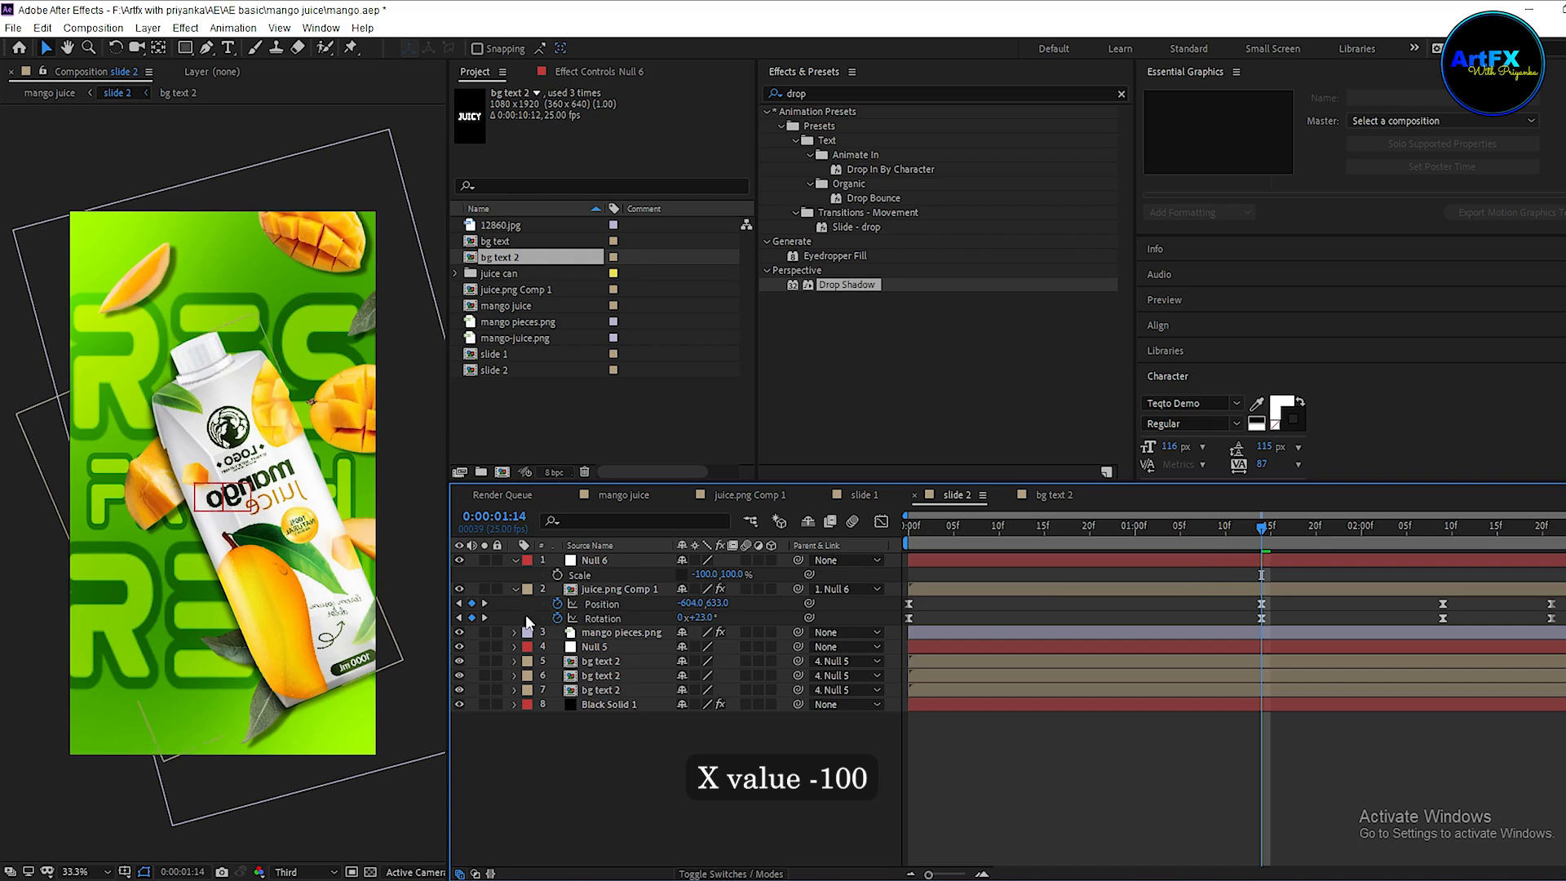
Unlink juice.png Comp 1's scale dimensions and set its X scale to -88% so the label reads correctly.
{"action": "left_click_drag", "start_coordinate": [1262, 528], "coordinate": [1226, 529]}
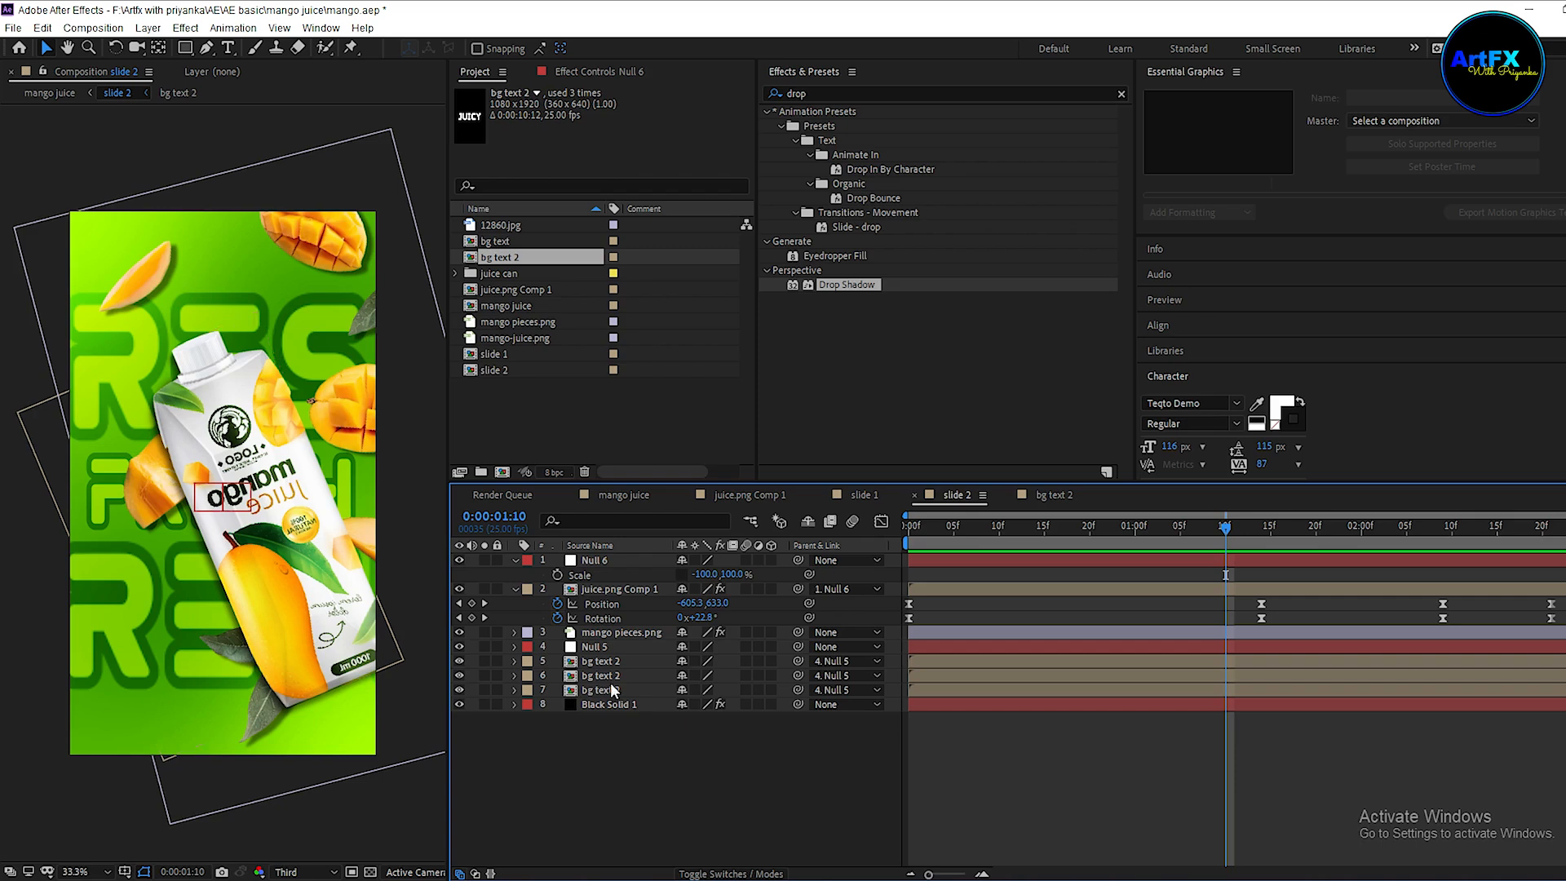
{"action": "left_click", "coordinate": [610, 589]}
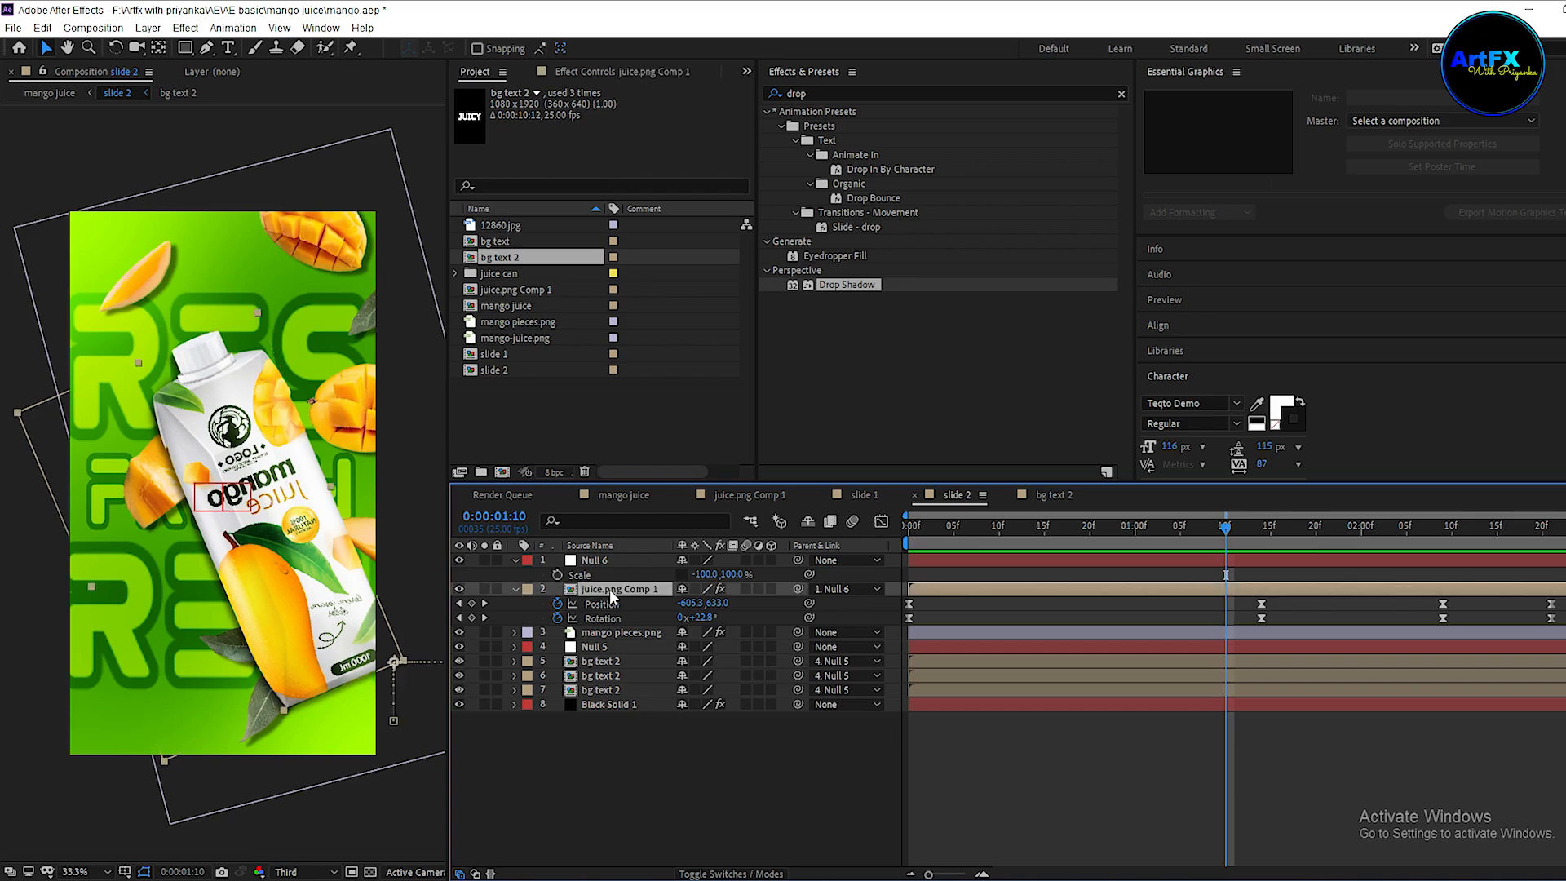
{"action": "key", "text": "s"}
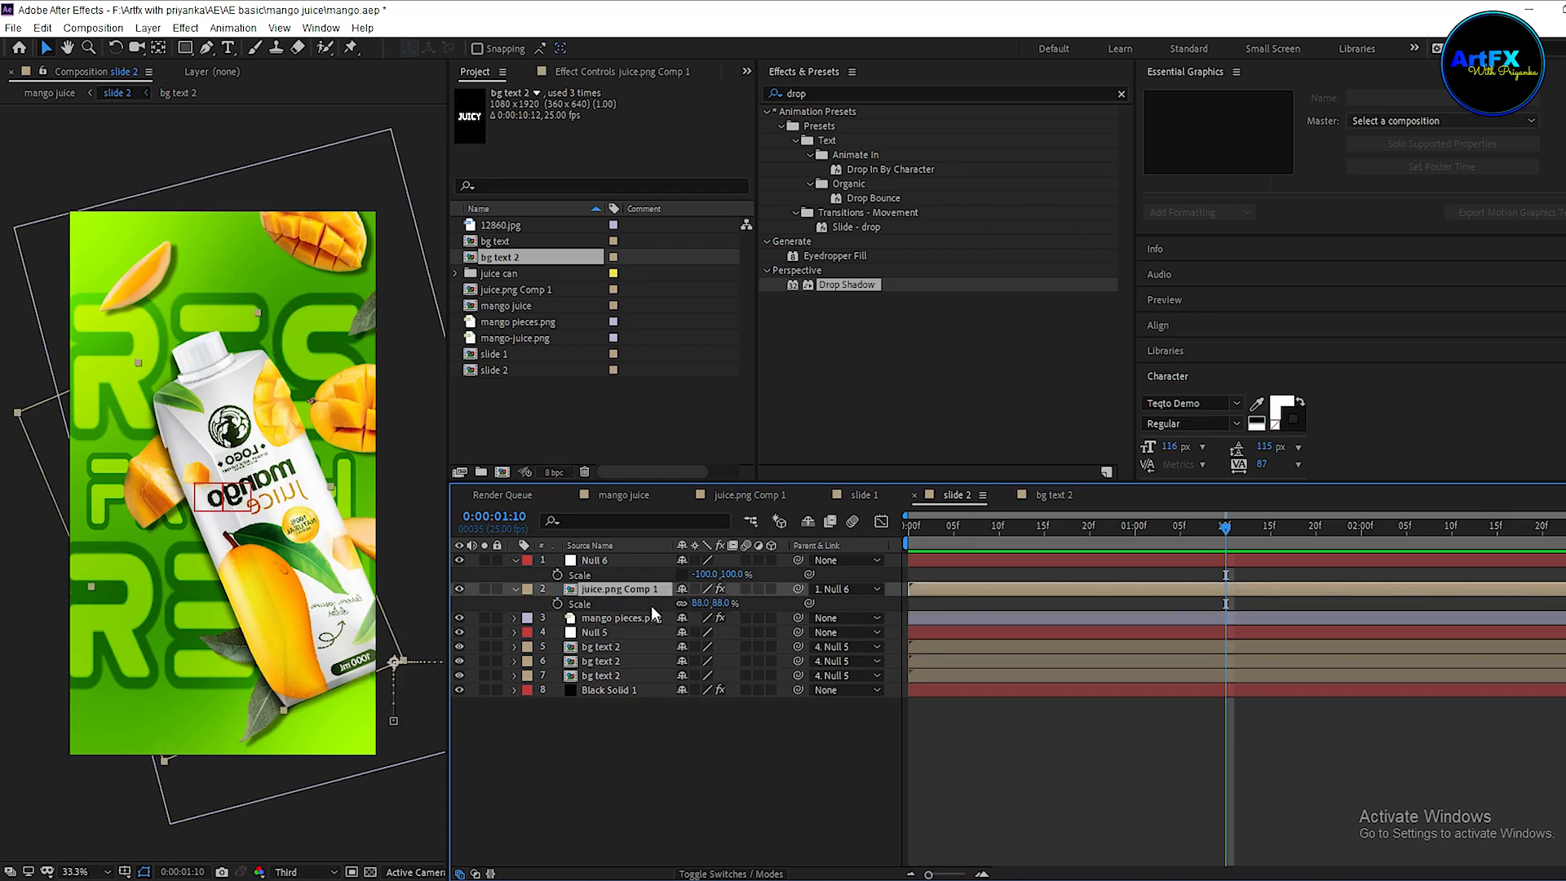
{"action": "left_click", "coordinate": [699, 603]}
{"action": "type", "text": "-88"}
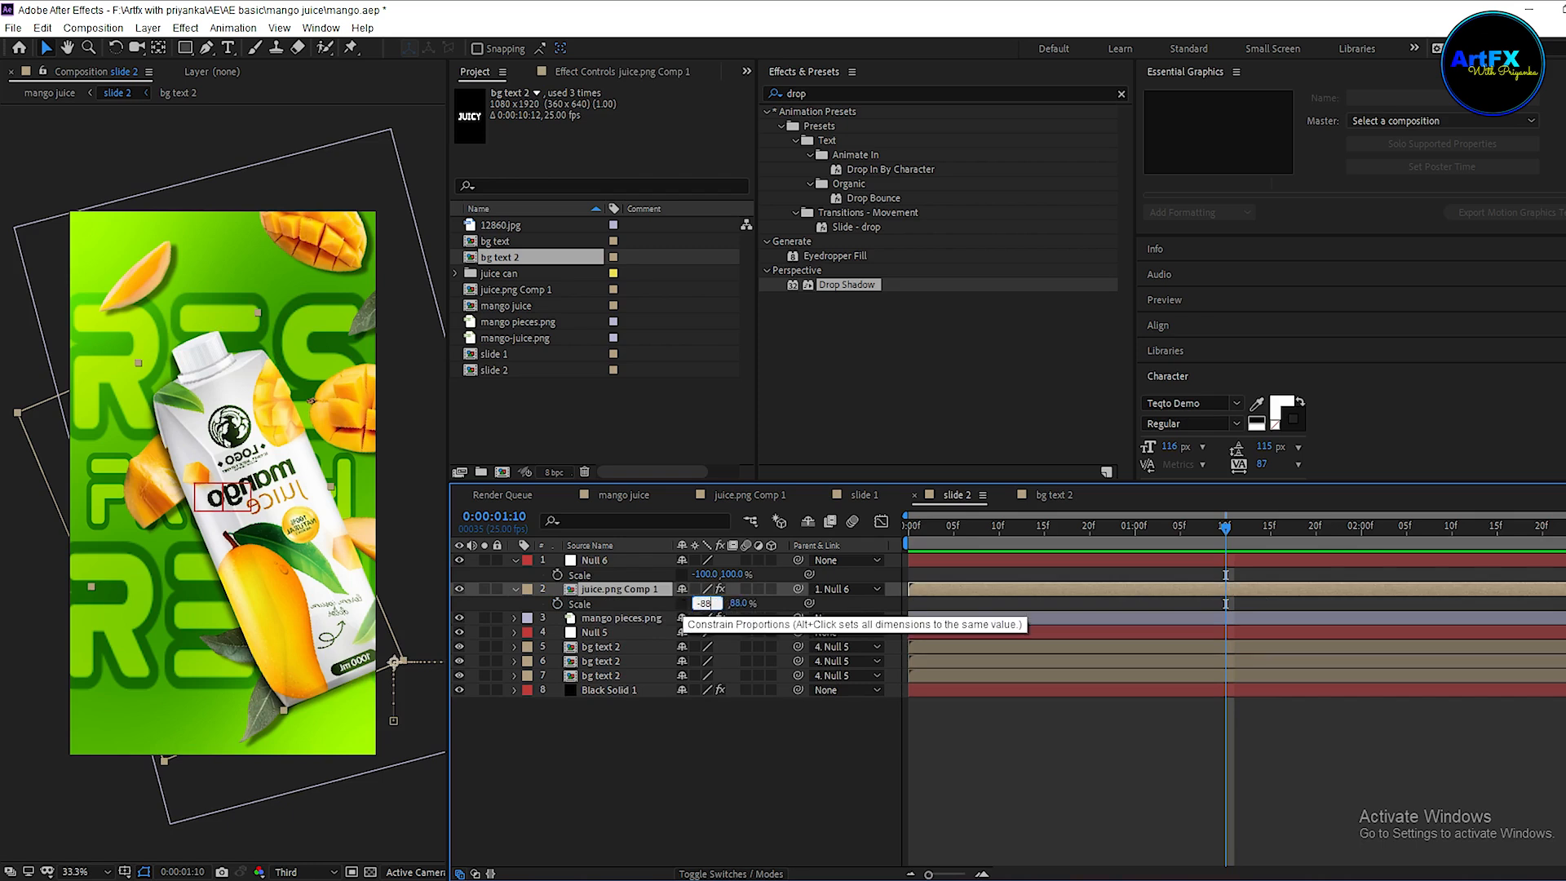
{"action": "key", "text": "Return"}
Move Null 6 to about 203, 1230 and tilt it slightly to bring the flipped carton back into the frame.
{"action": "left_click", "coordinate": [611, 587]}
{"action": "key", "text": "r"}
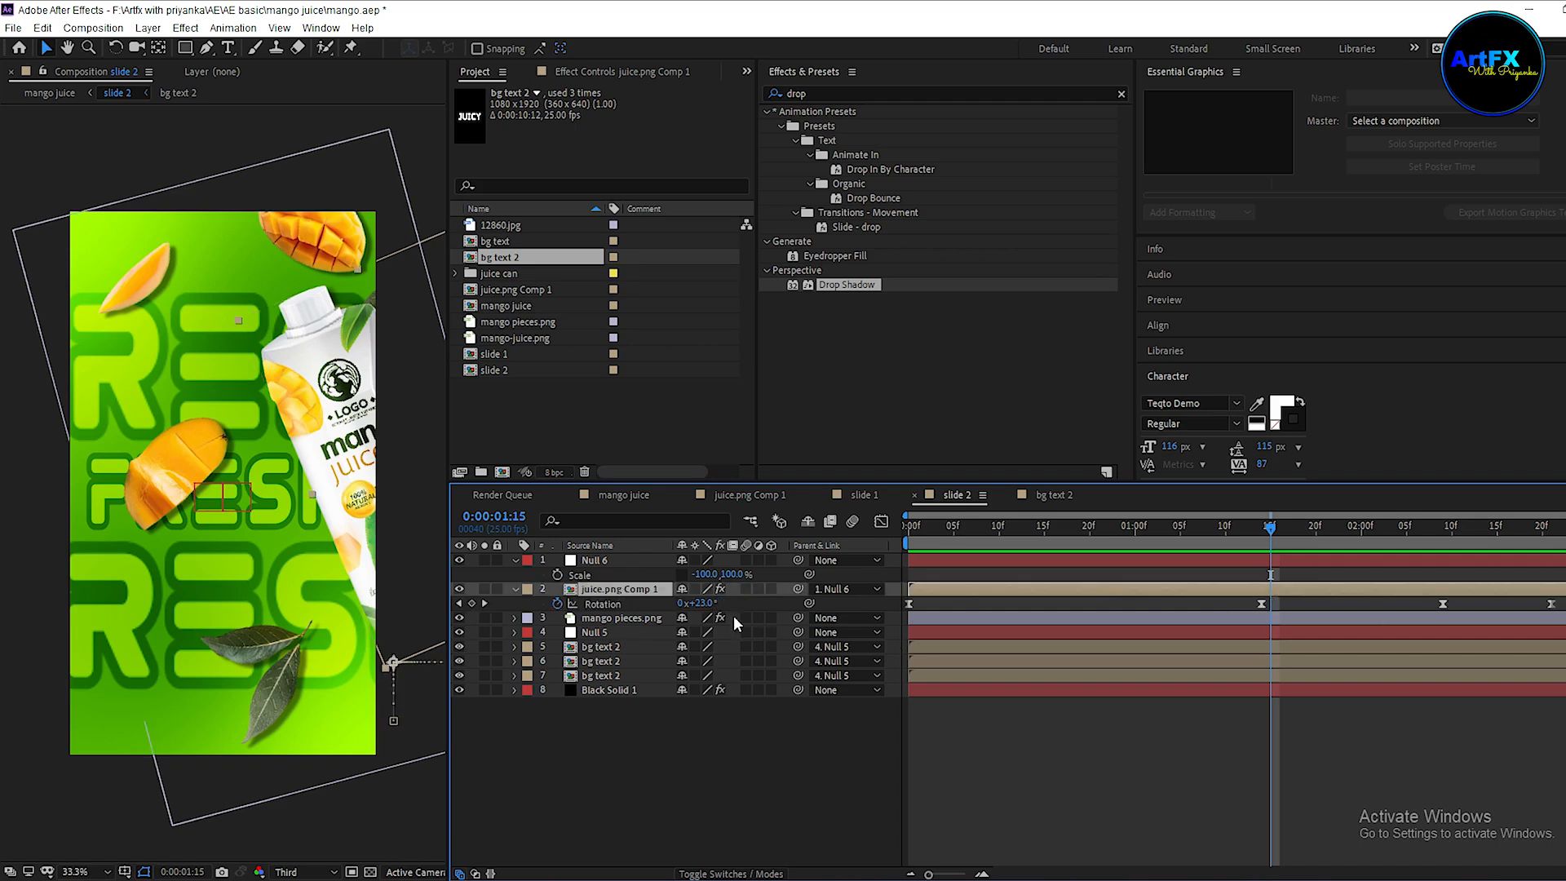
{"action": "key", "text": "shift+p"}
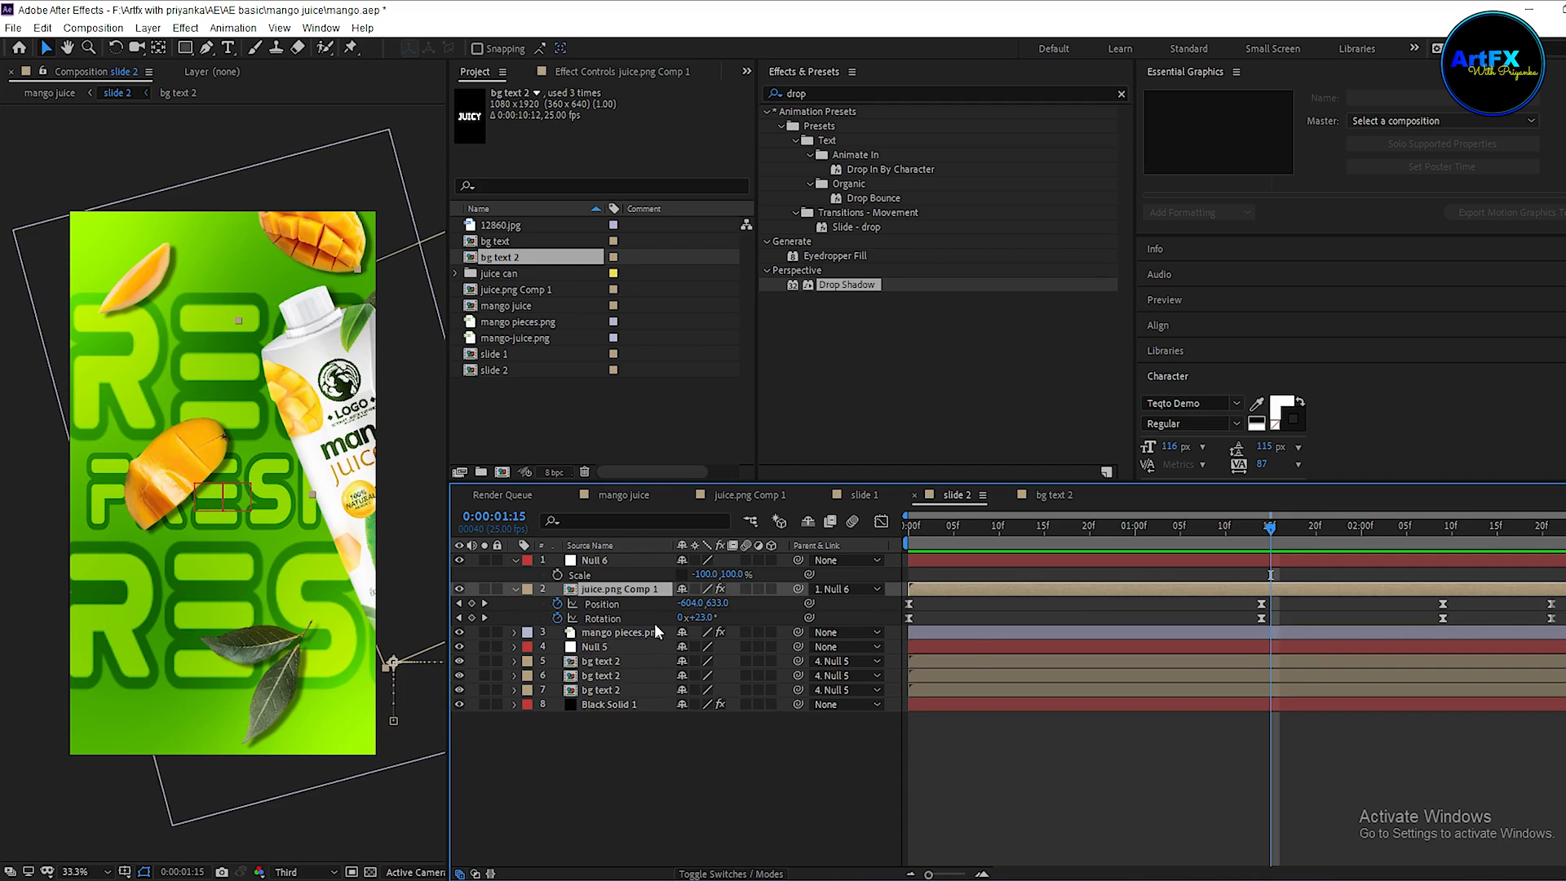
{"action": "left_click", "coordinate": [513, 589]}
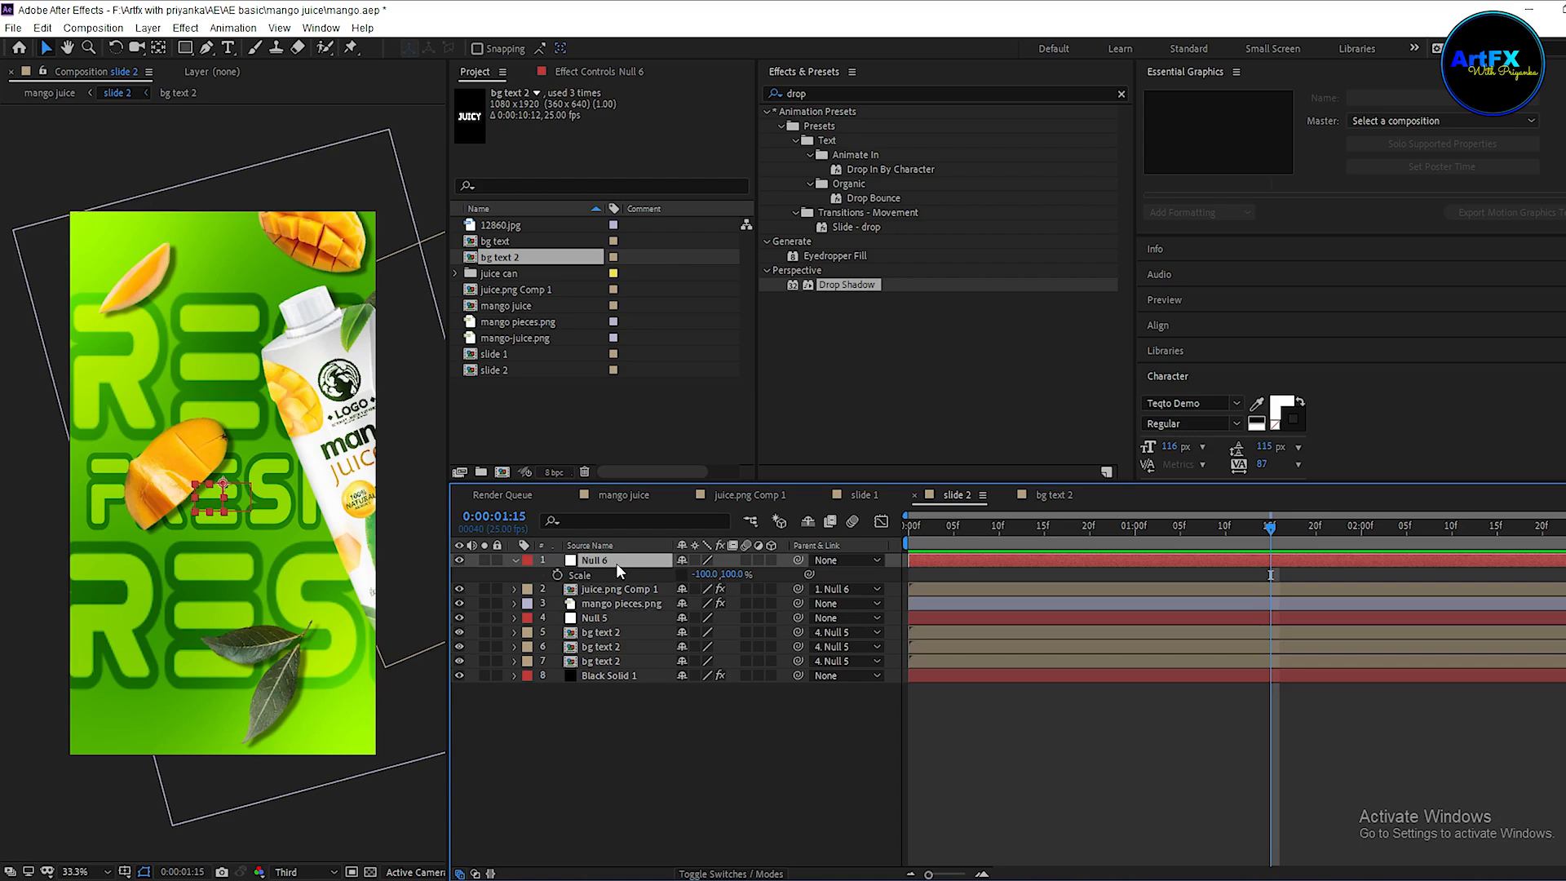
{"action": "key", "text": "p"}
{"action": "left_click_drag", "start_coordinate": [687, 574], "coordinate": [424, 575]}
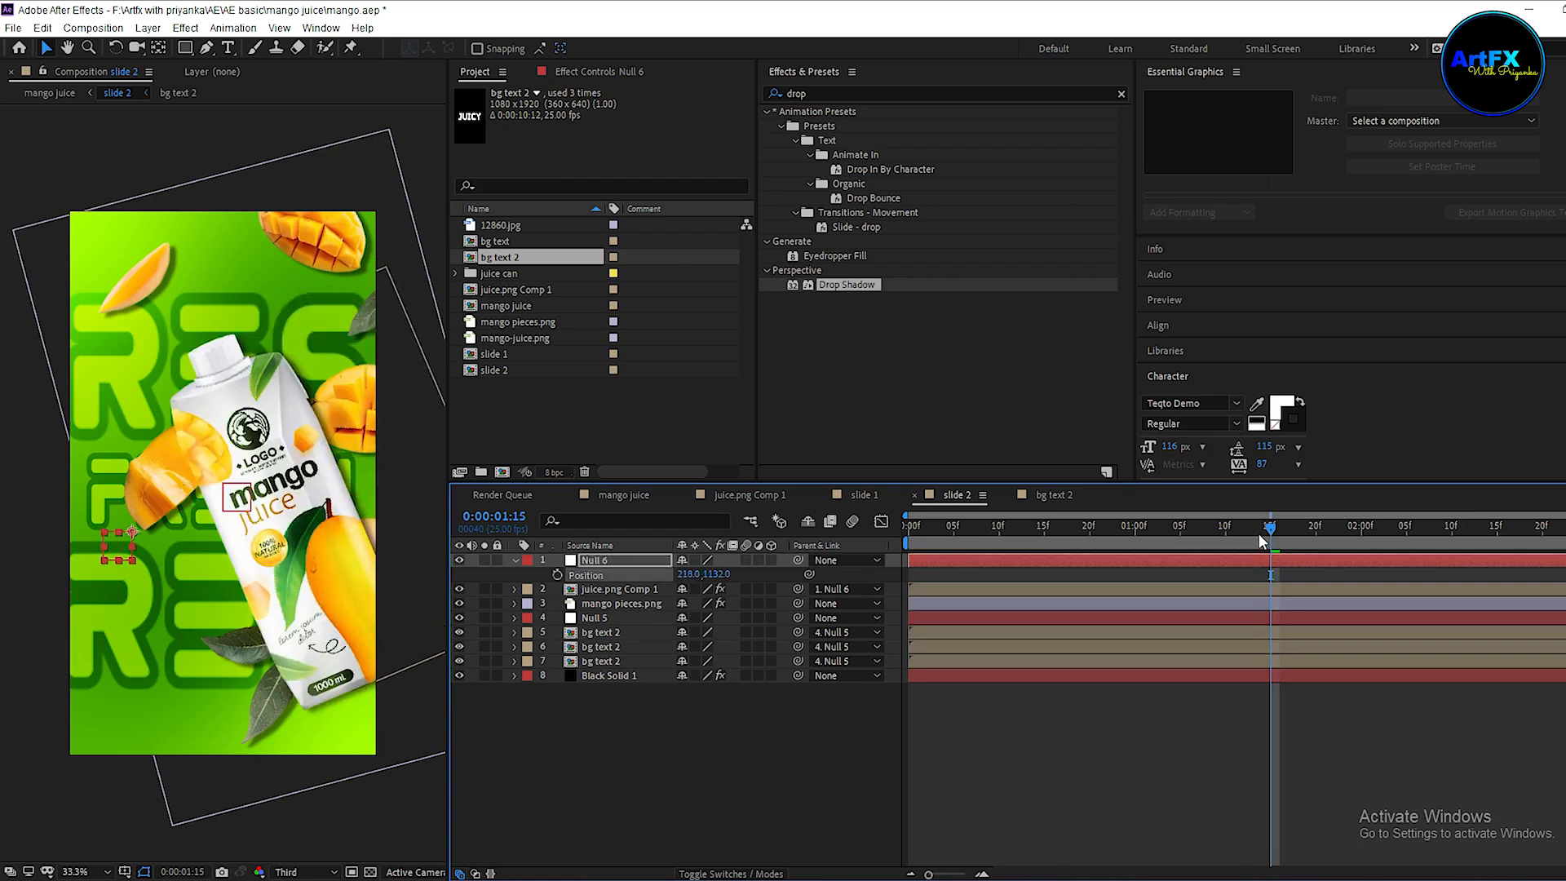
{"action": "key", "text": "Home"}
{"action": "key", "text": "space"}
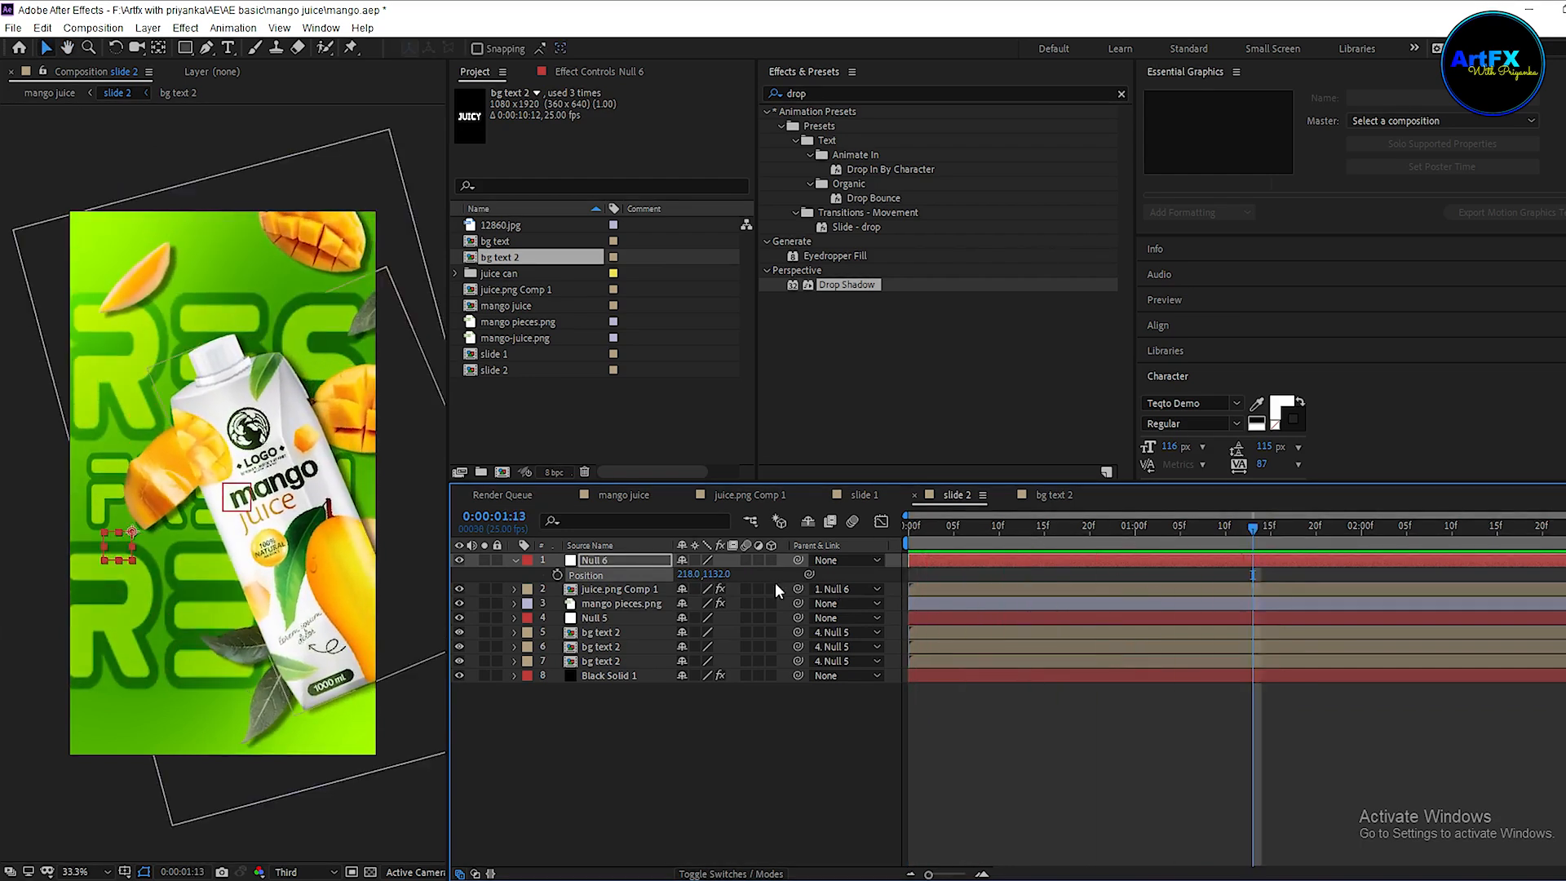
{"action": "left_click", "coordinate": [824, 687]}
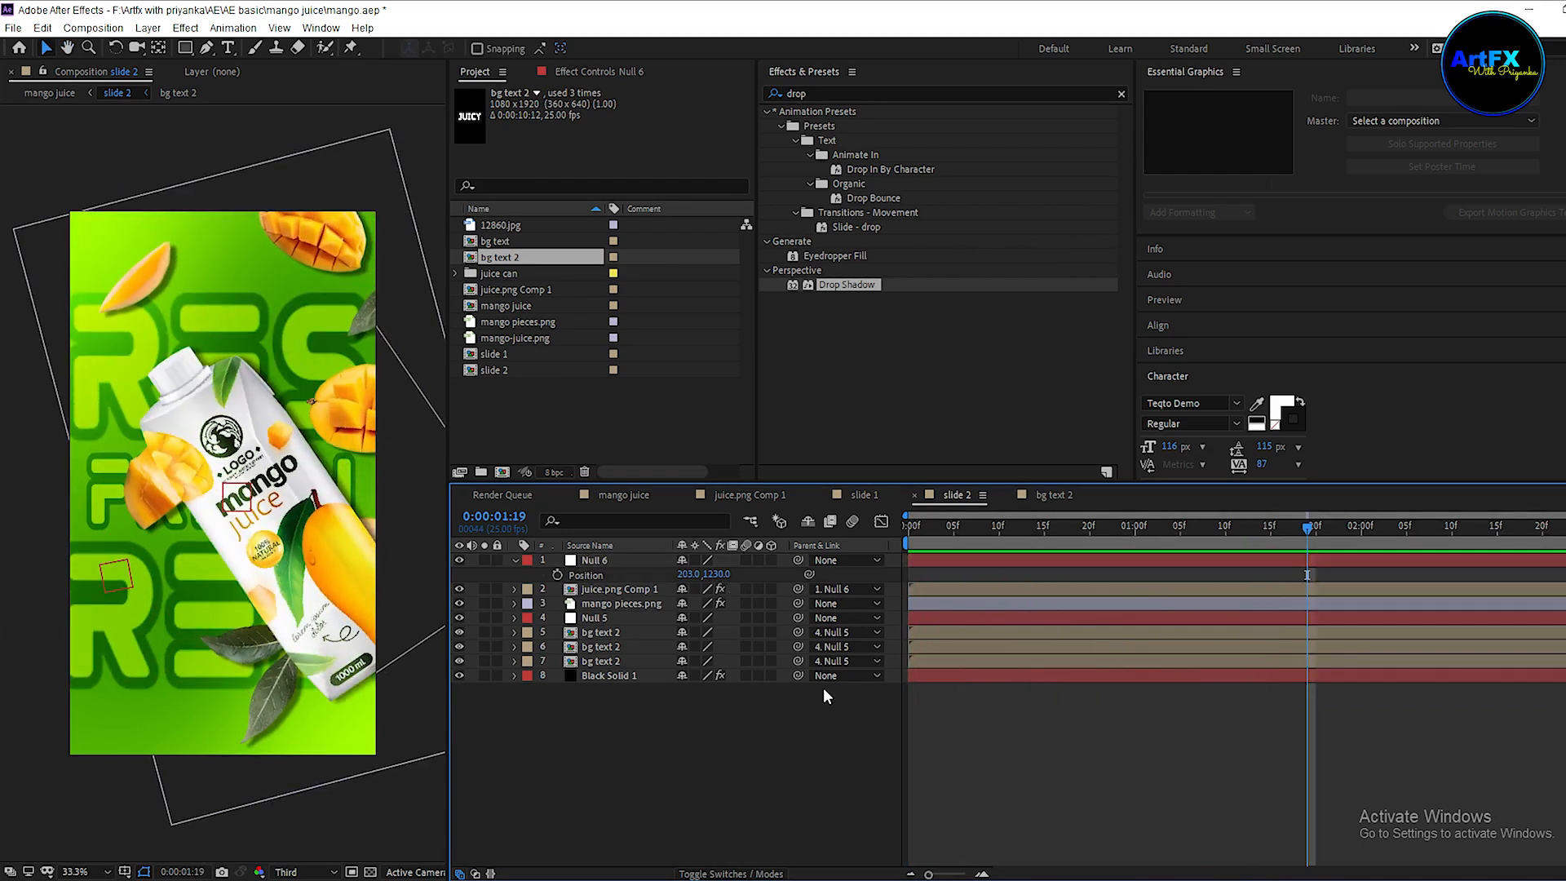
Scrub slide 2 from the start to 0:00:00:22 and check which parent juice.png Comp 1 uses.
{"action": "key", "text": "Home"}
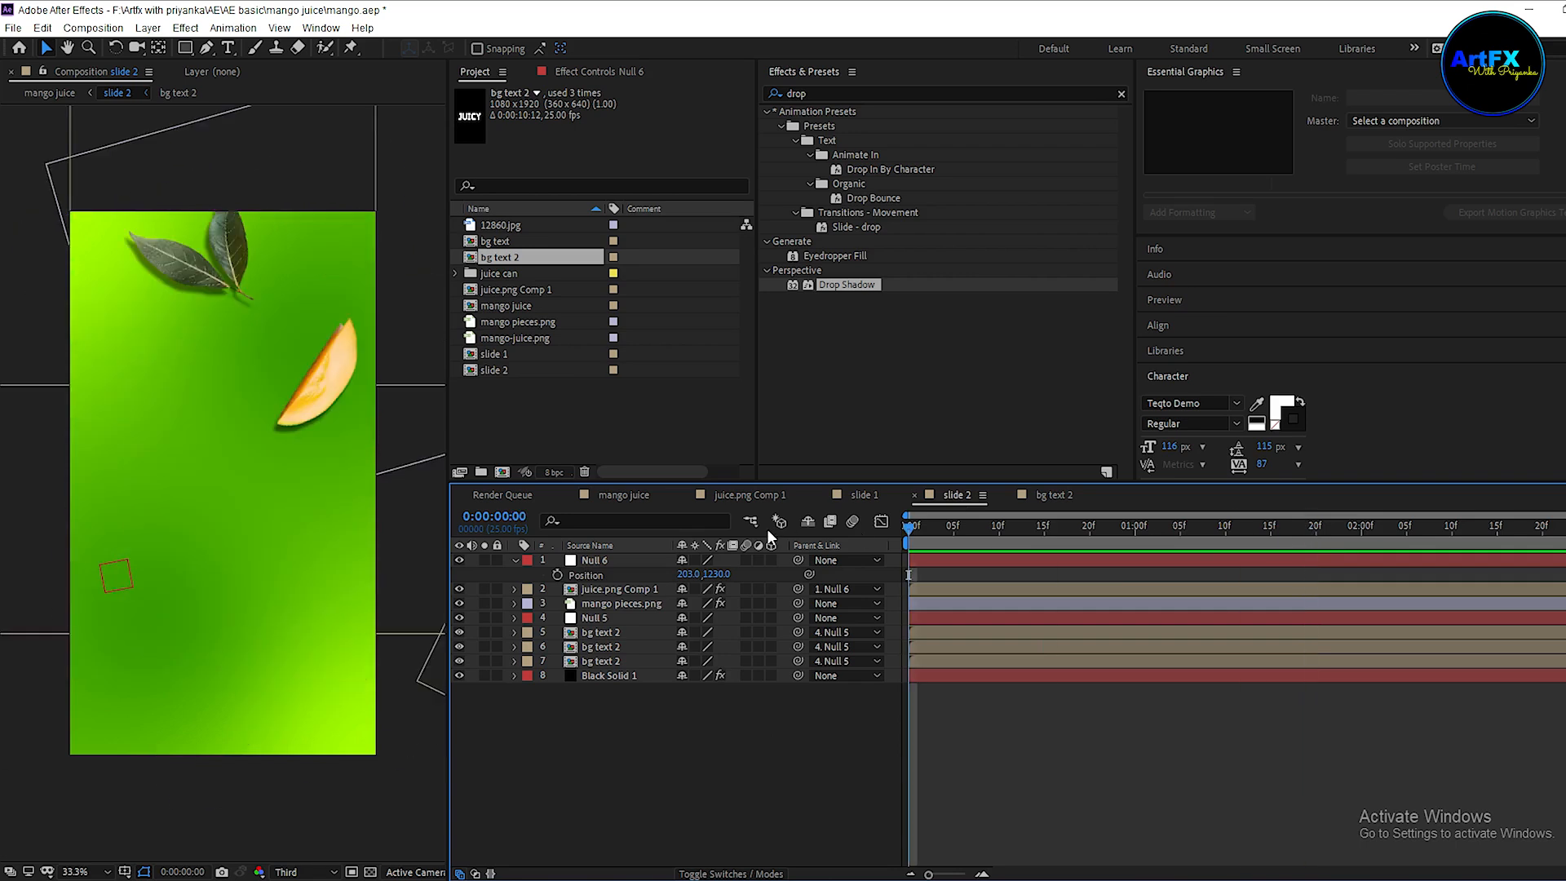
{"action": "left_click_drag", "start_coordinate": [907, 530], "coordinate": [1104, 534]}
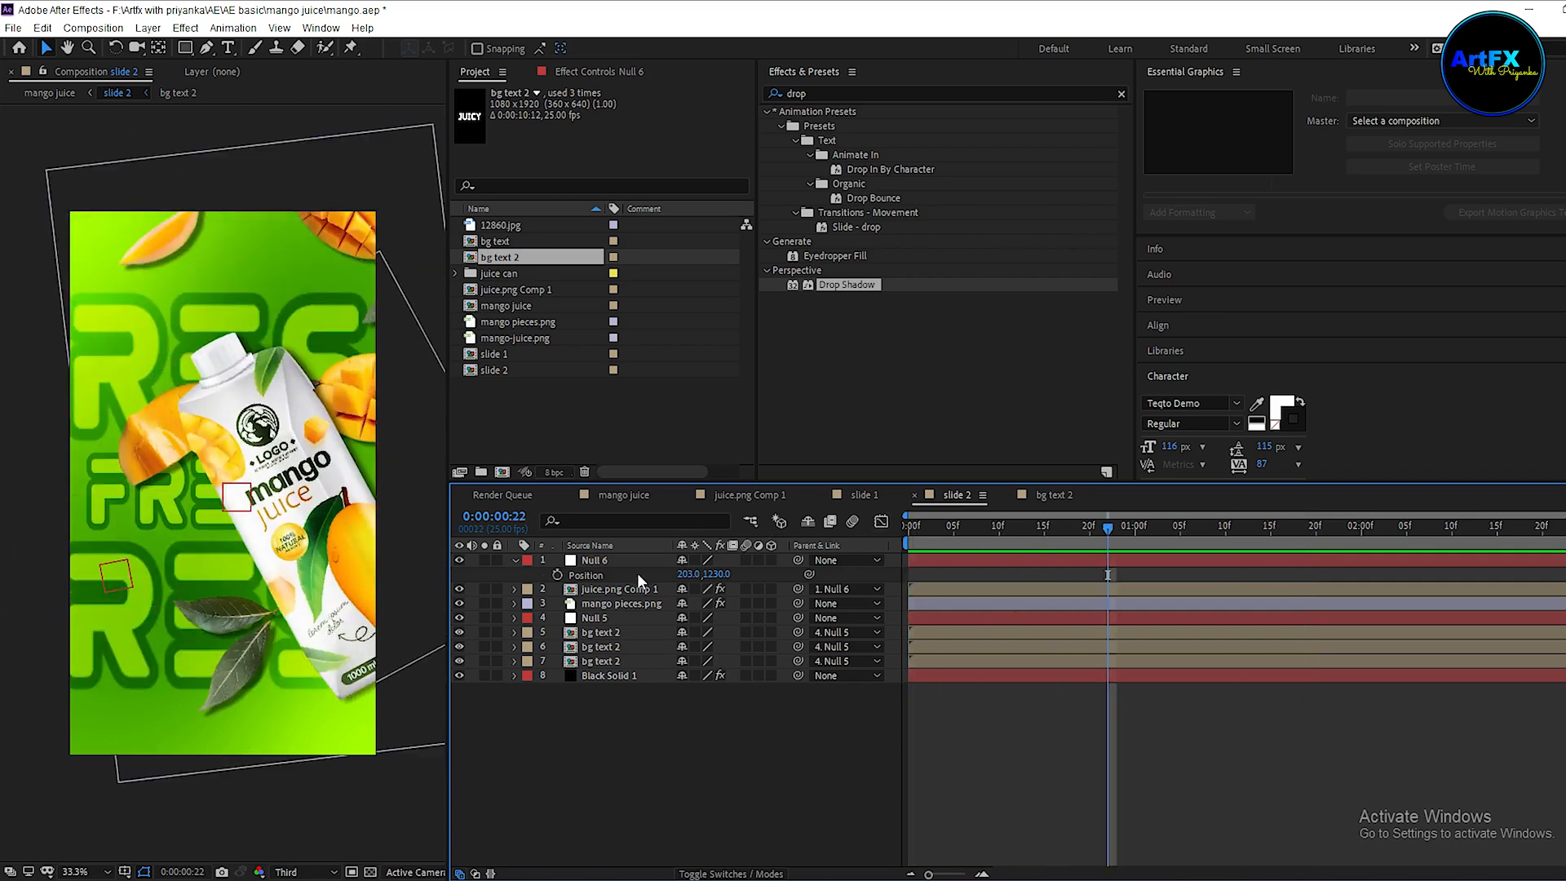
{"action": "left_click", "coordinate": [844, 589]}
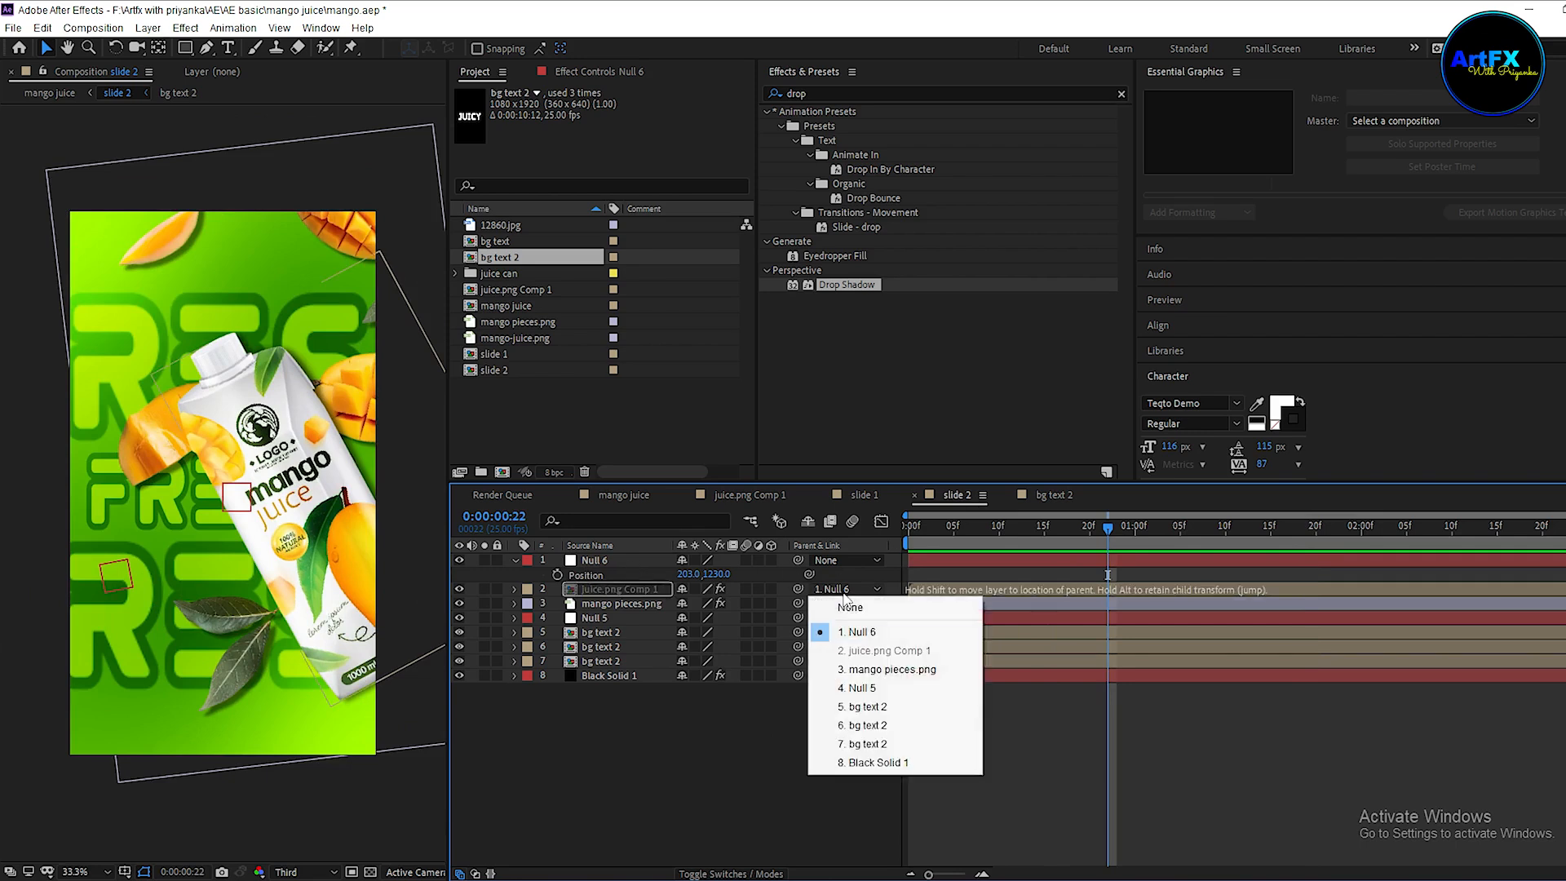
{"action": "left_click", "coordinate": [698, 727]}
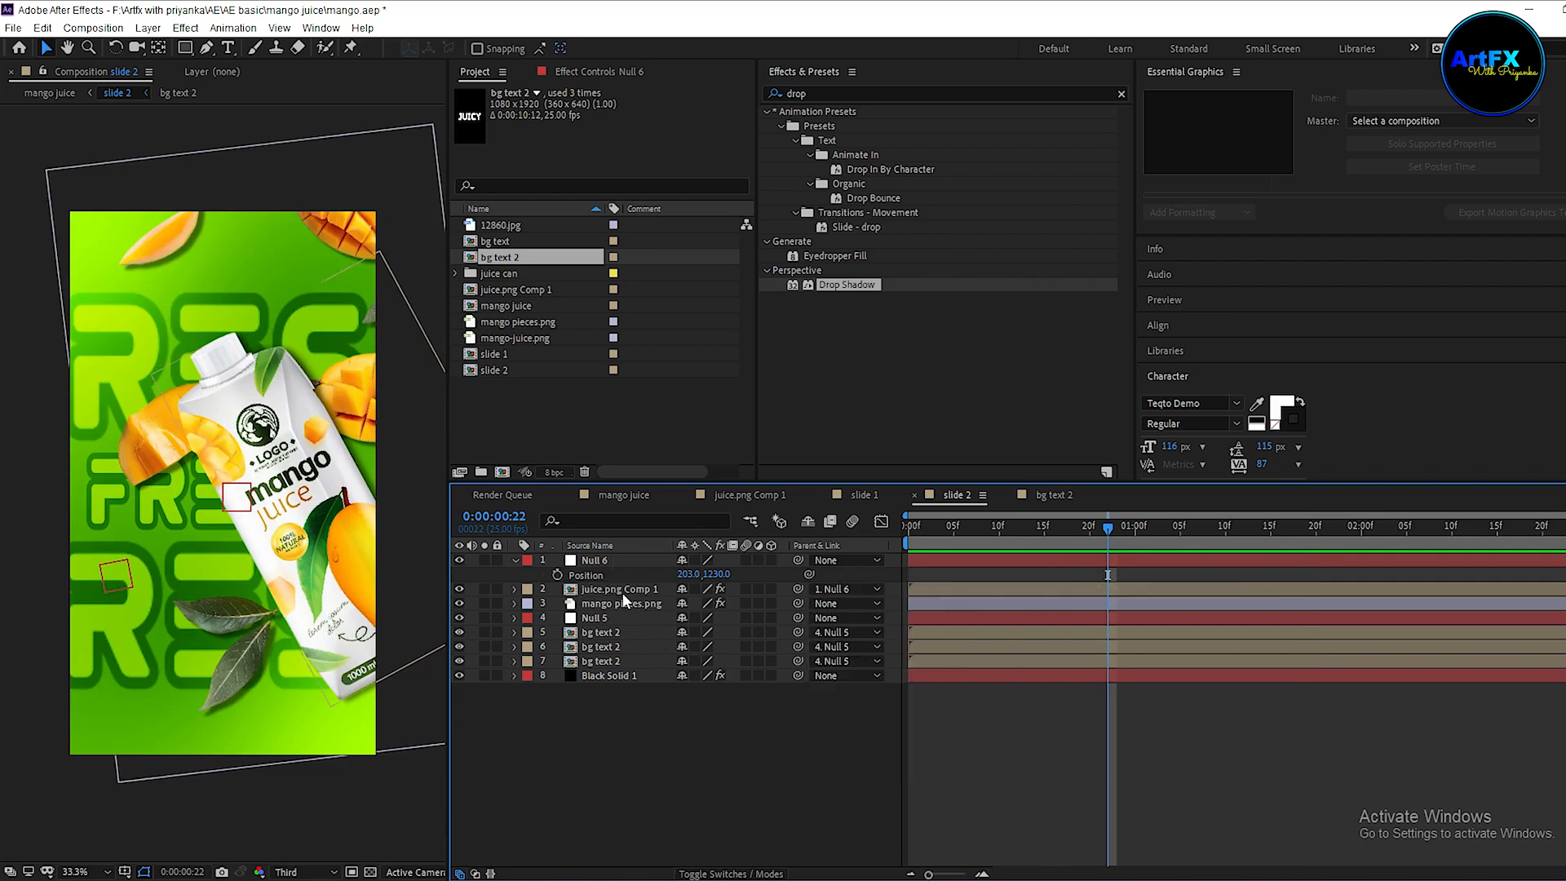
Remove the parent from juice.png Comp 1 and parent the mango pieces.png layer to Null 6.
{"action": "left_click", "coordinate": [836, 591]}
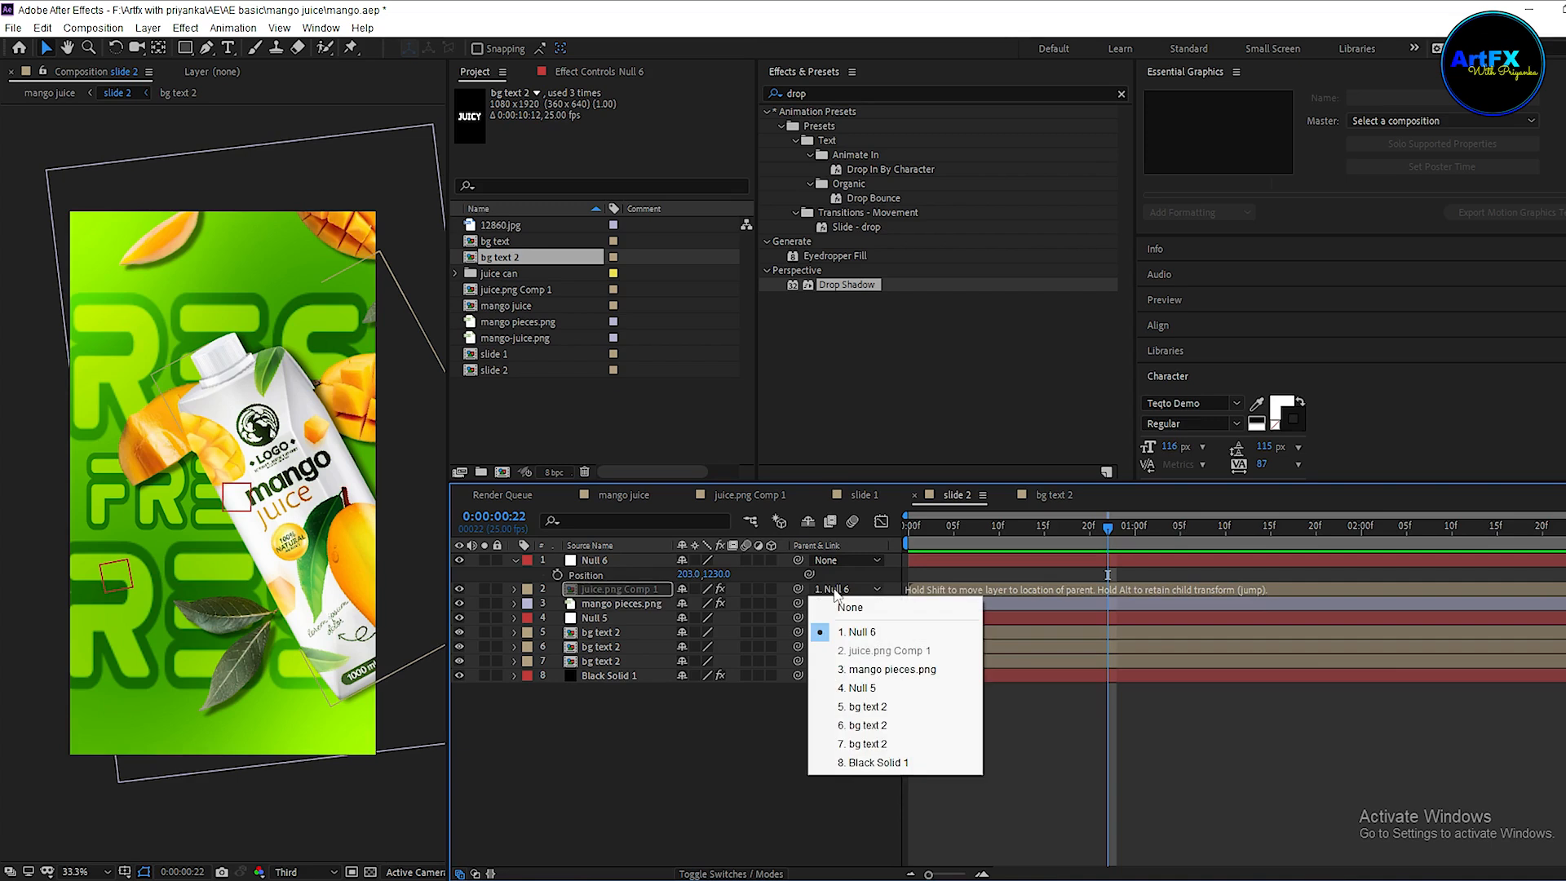
{"action": "left_click", "coordinate": [849, 607]}
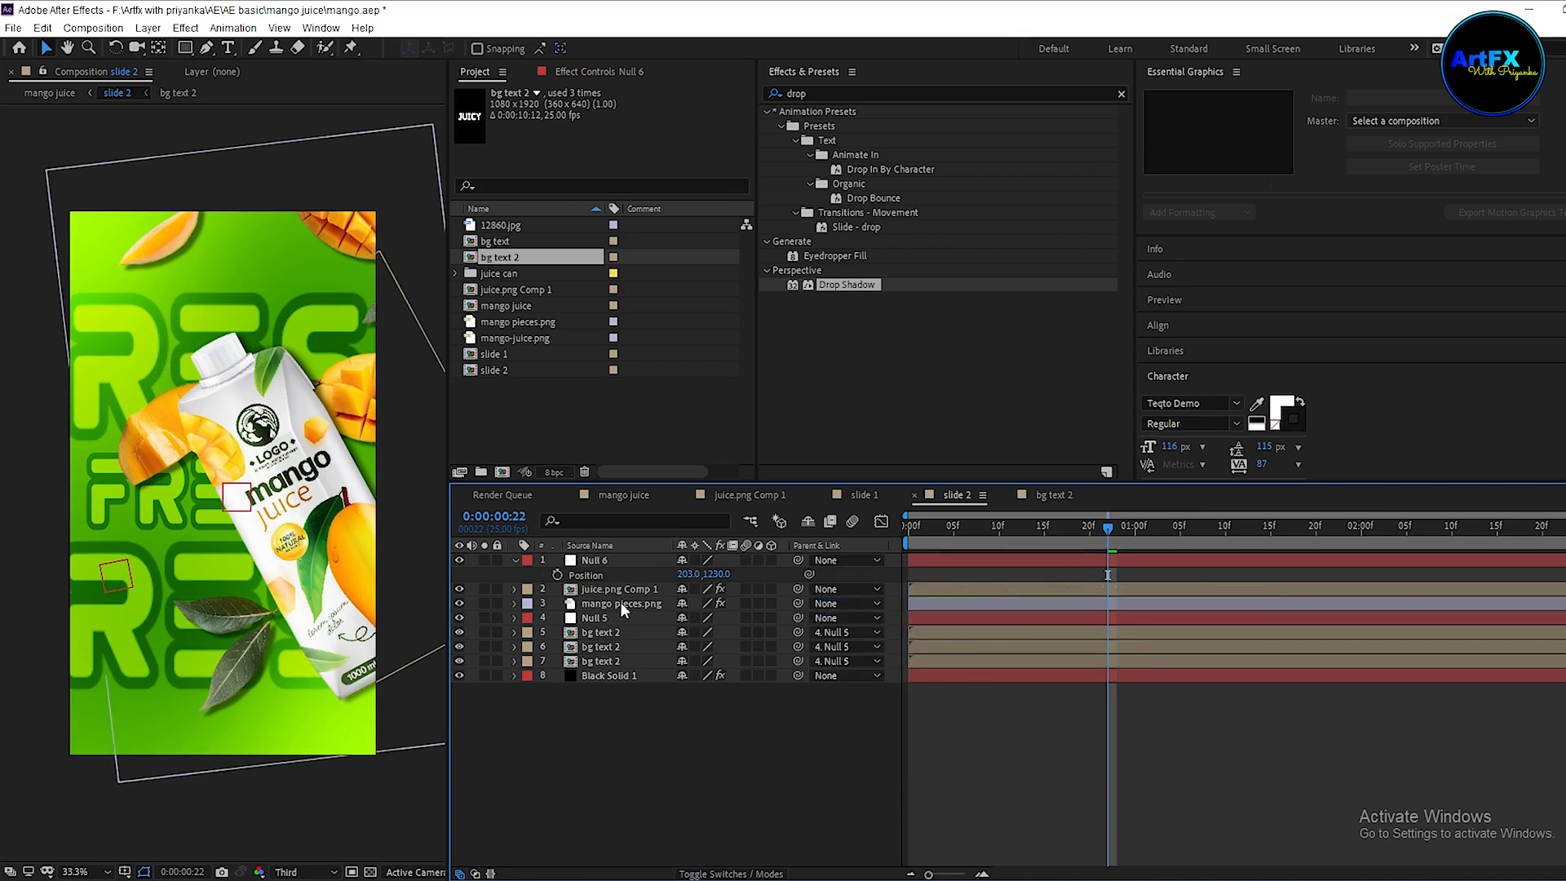
{"action": "left_click", "coordinate": [620, 602]}
{"action": "left_click", "coordinate": [831, 605]}
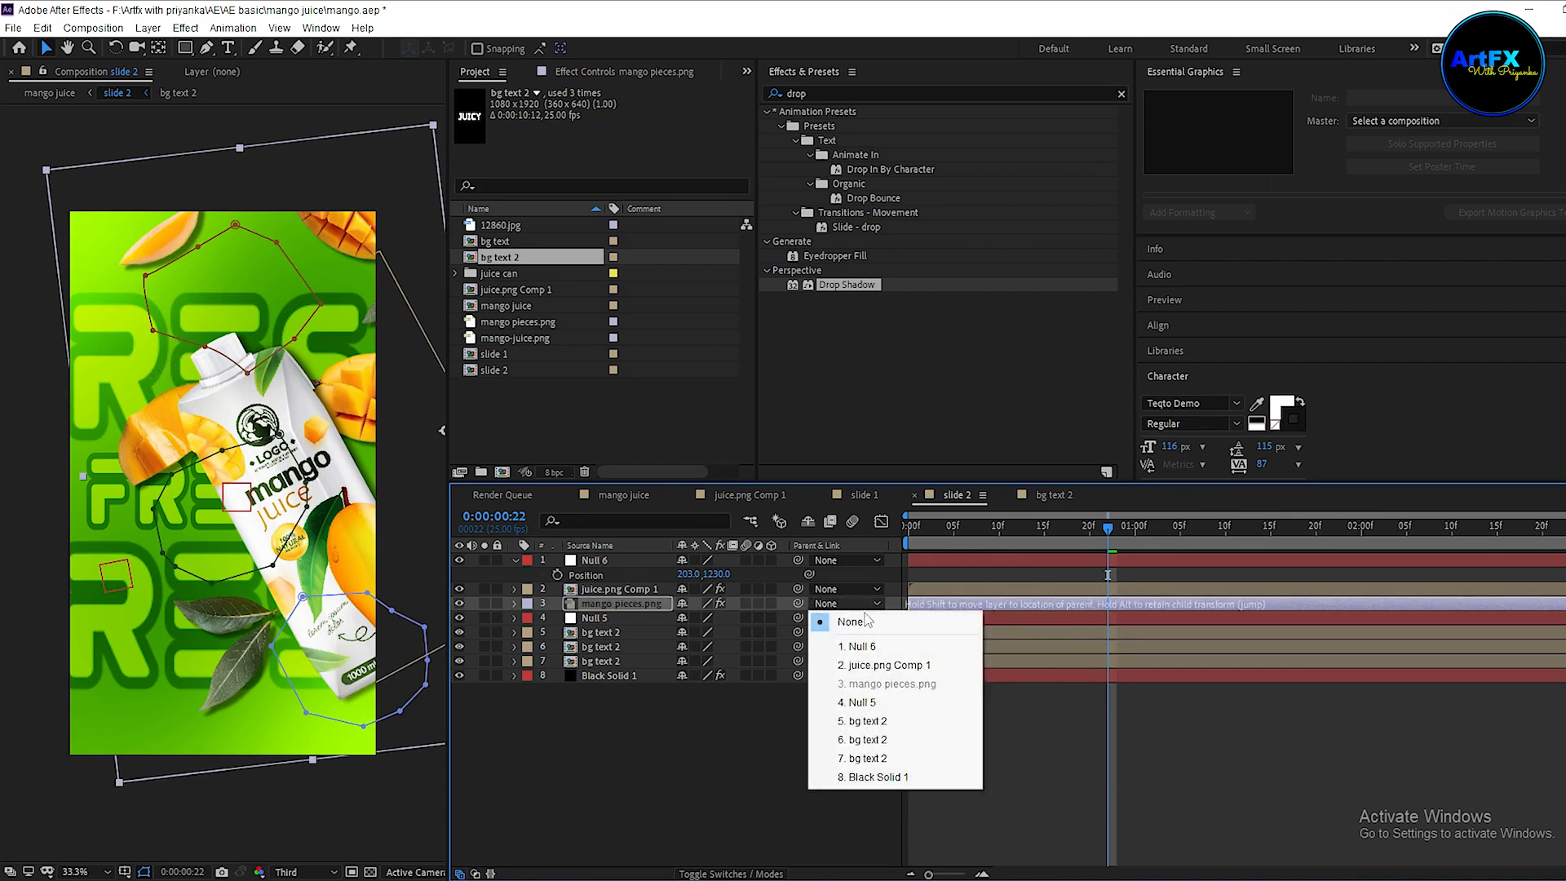
{"action": "left_click", "coordinate": [863, 650]}
{"action": "left_click", "coordinate": [673, 770]}
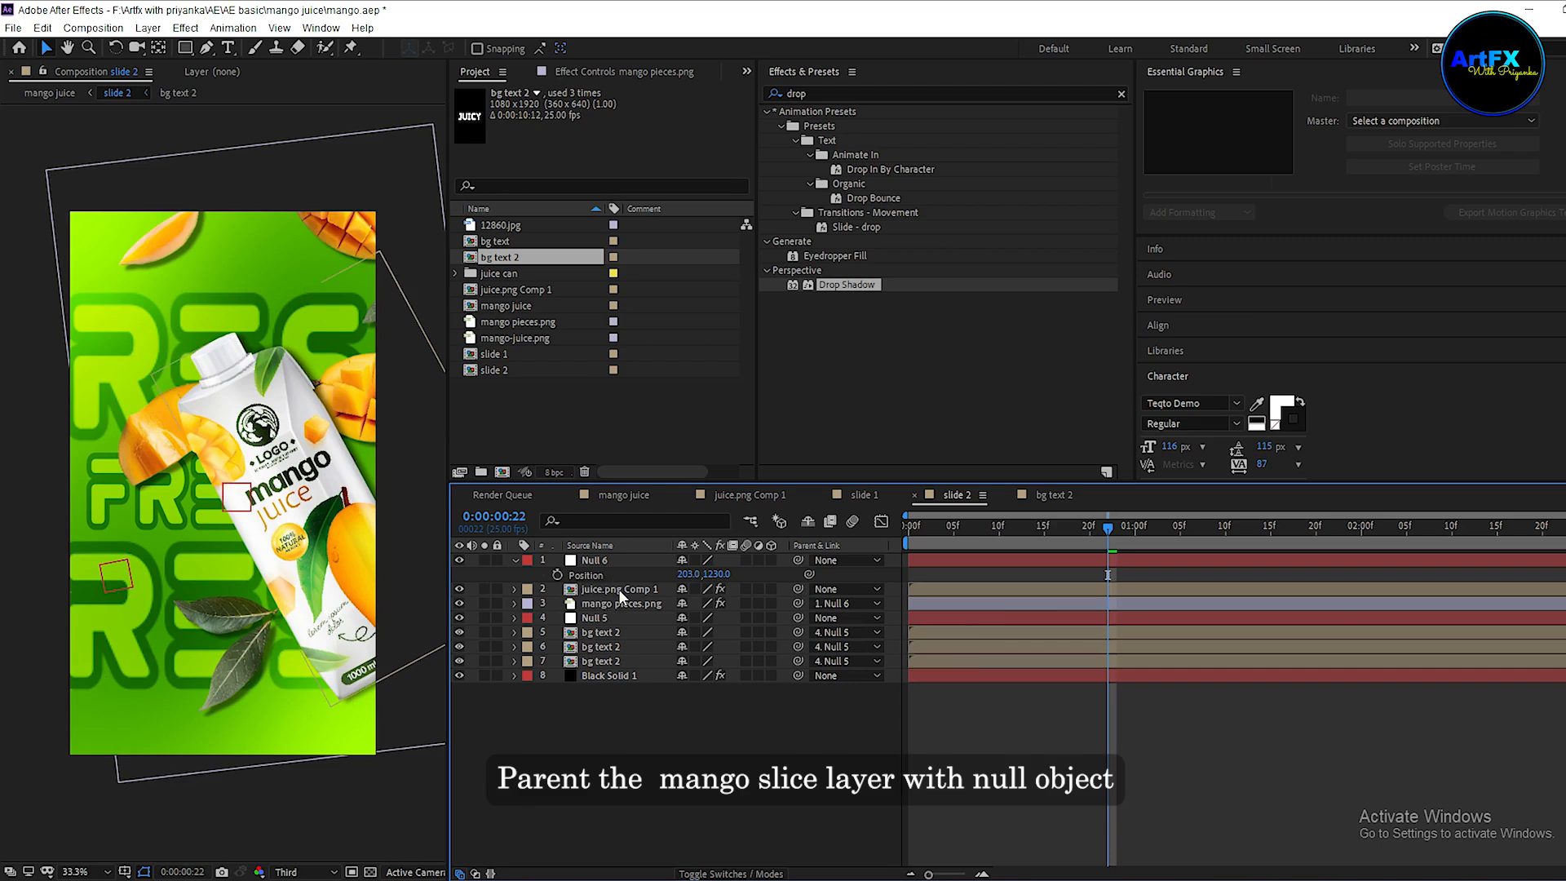
Set Null 6's X scale to 100% and adjust its position and rotation to spread the mango pieces around the carton.
{"action": "left_click", "coordinate": [593, 560]}
{"action": "key", "text": "s"}
{"action": "left_click", "coordinate": [707, 575]}
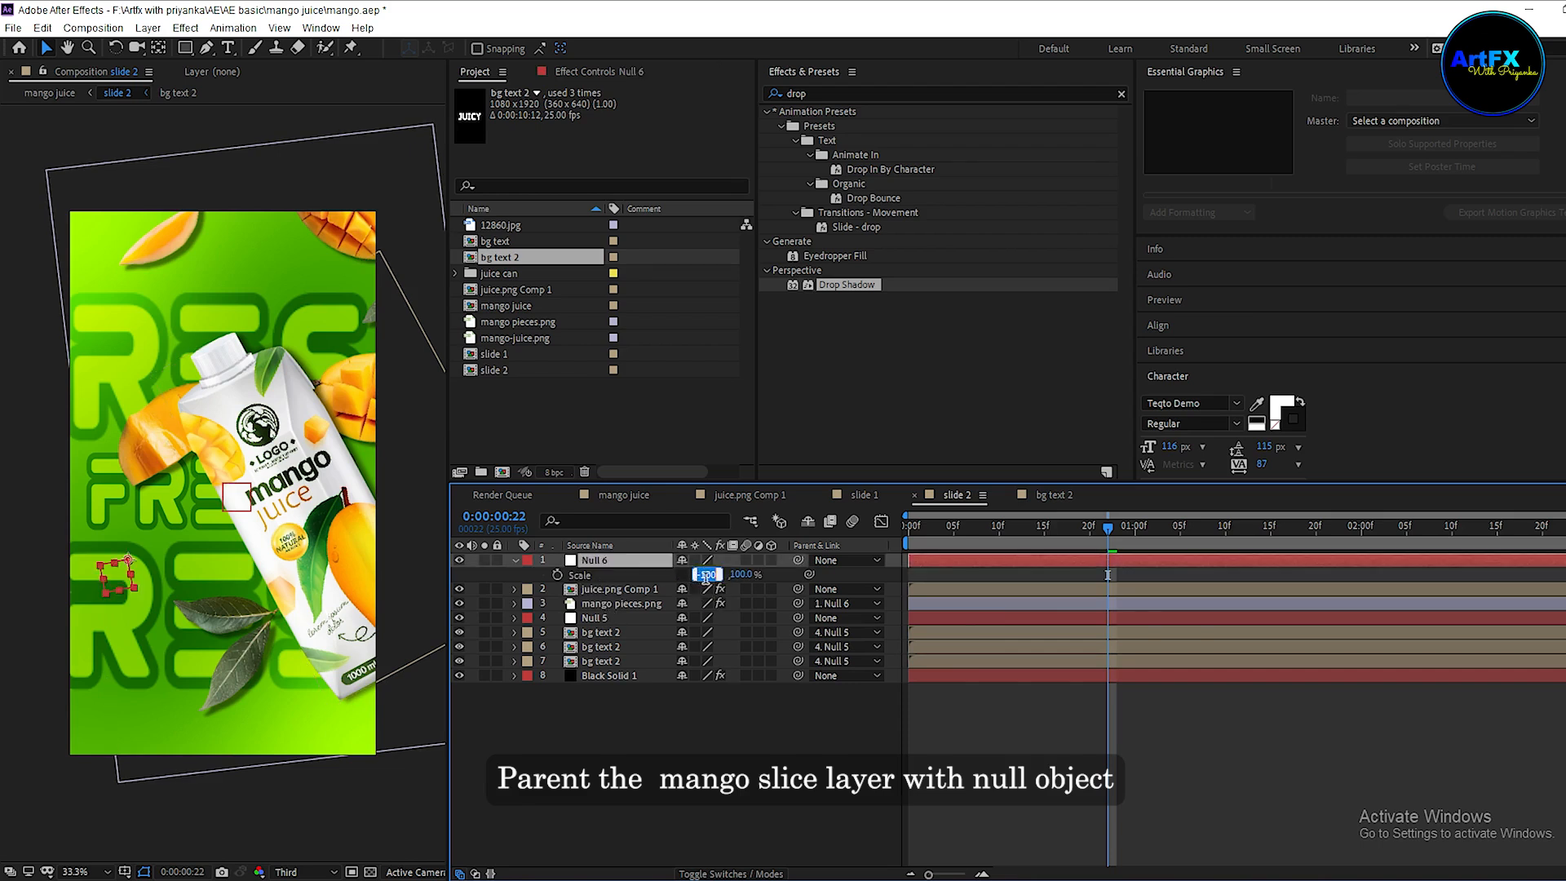
{"action": "type", "text": "100"}
{"action": "key", "text": "Return"}
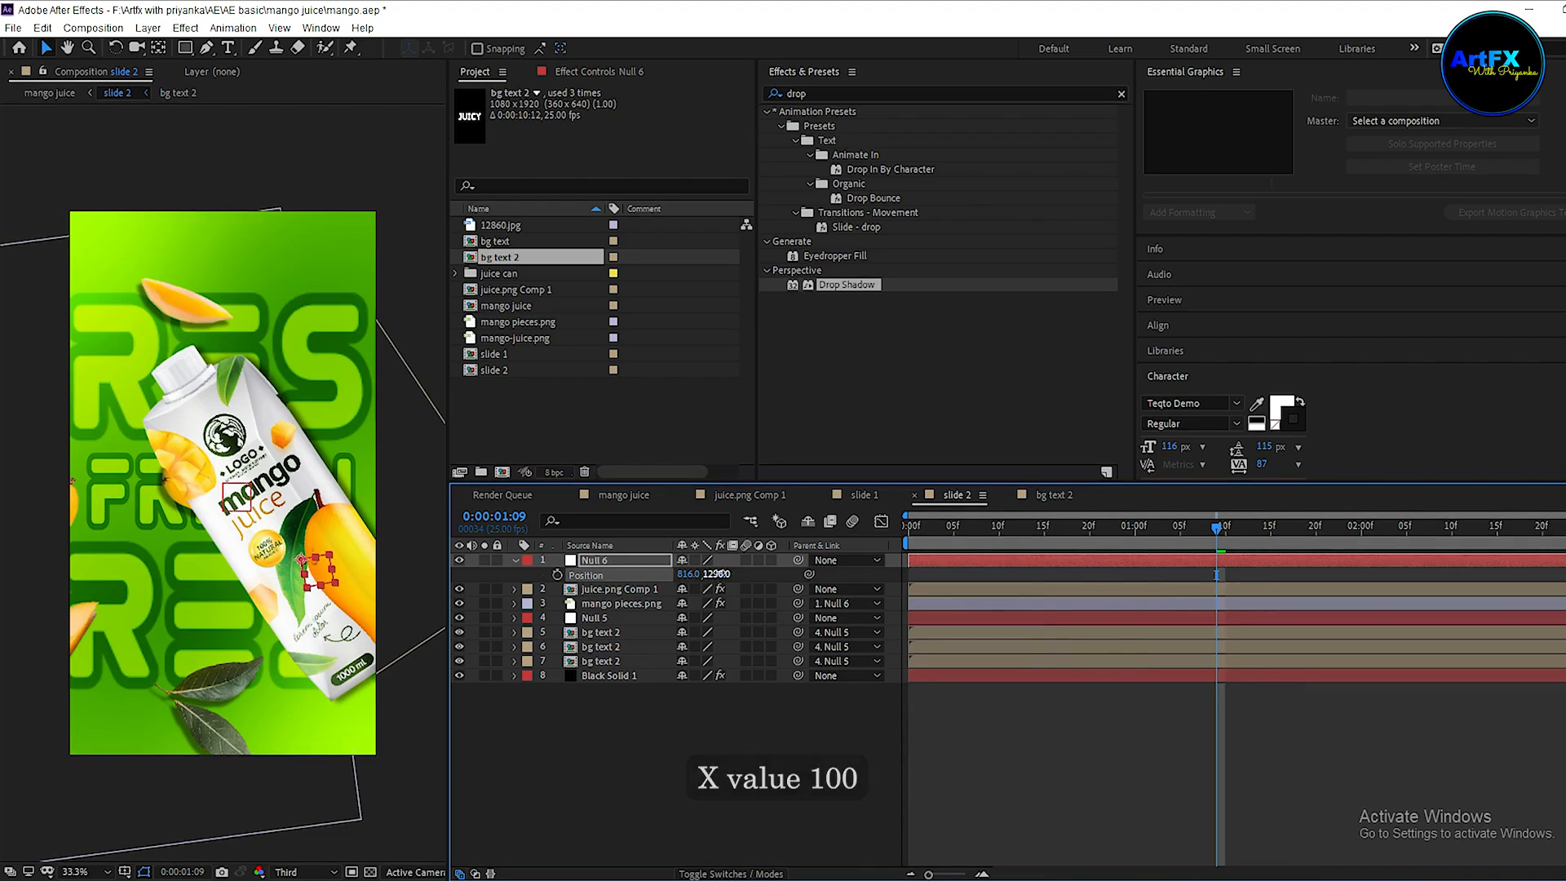
{"action": "left_click_drag", "start_coordinate": [688, 574], "coordinate": [771, 582]}
{"action": "key", "text": "space"}
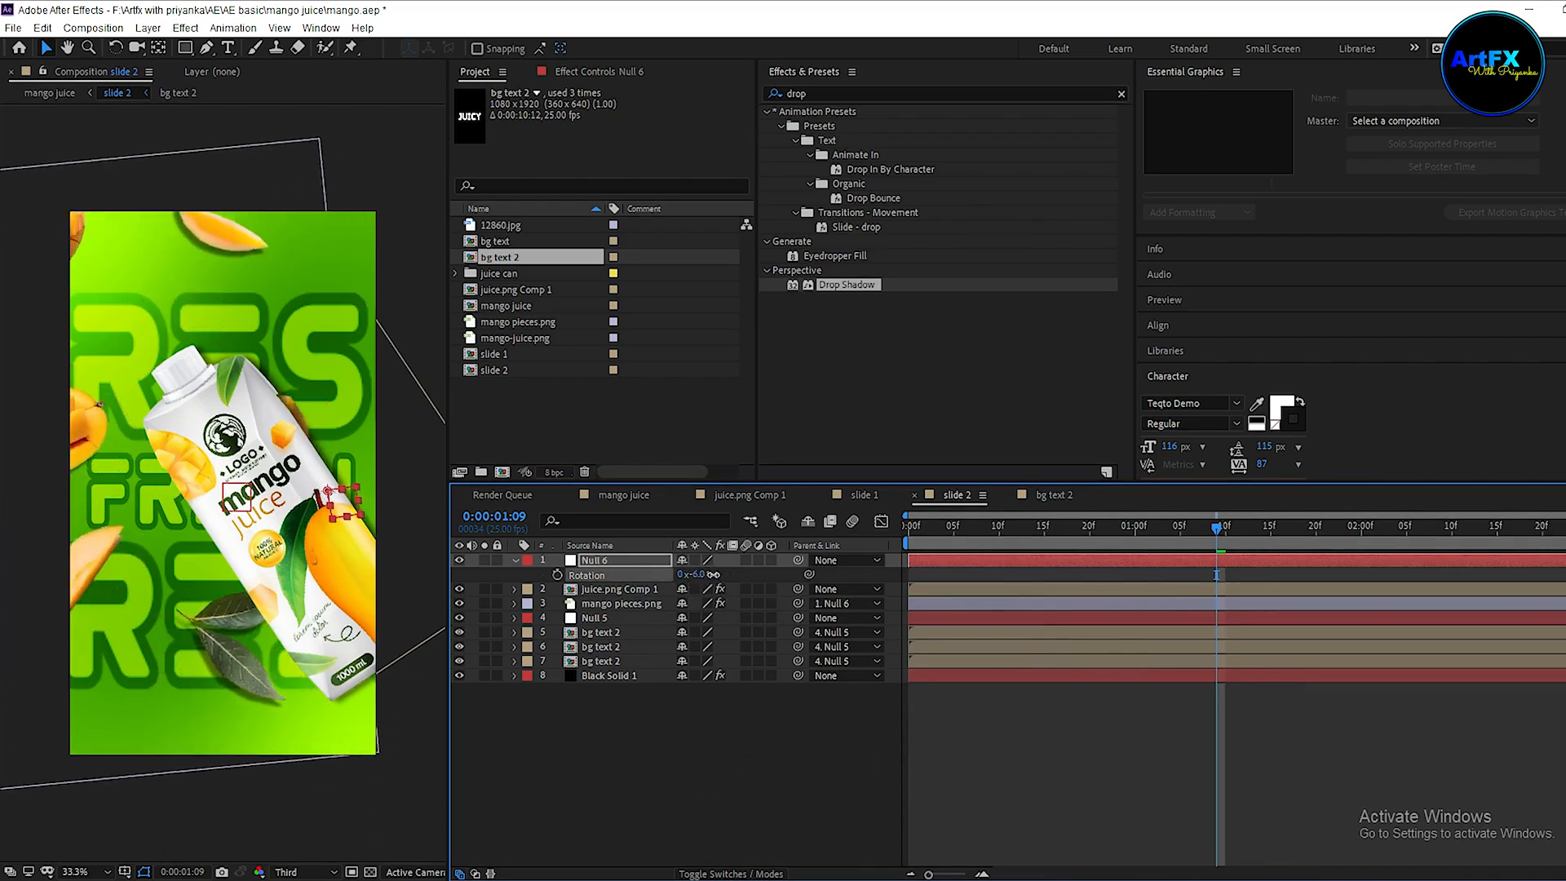
Delete Null 6 and preview slide 2 from the start.
{"action": "key", "text": "Delete"}
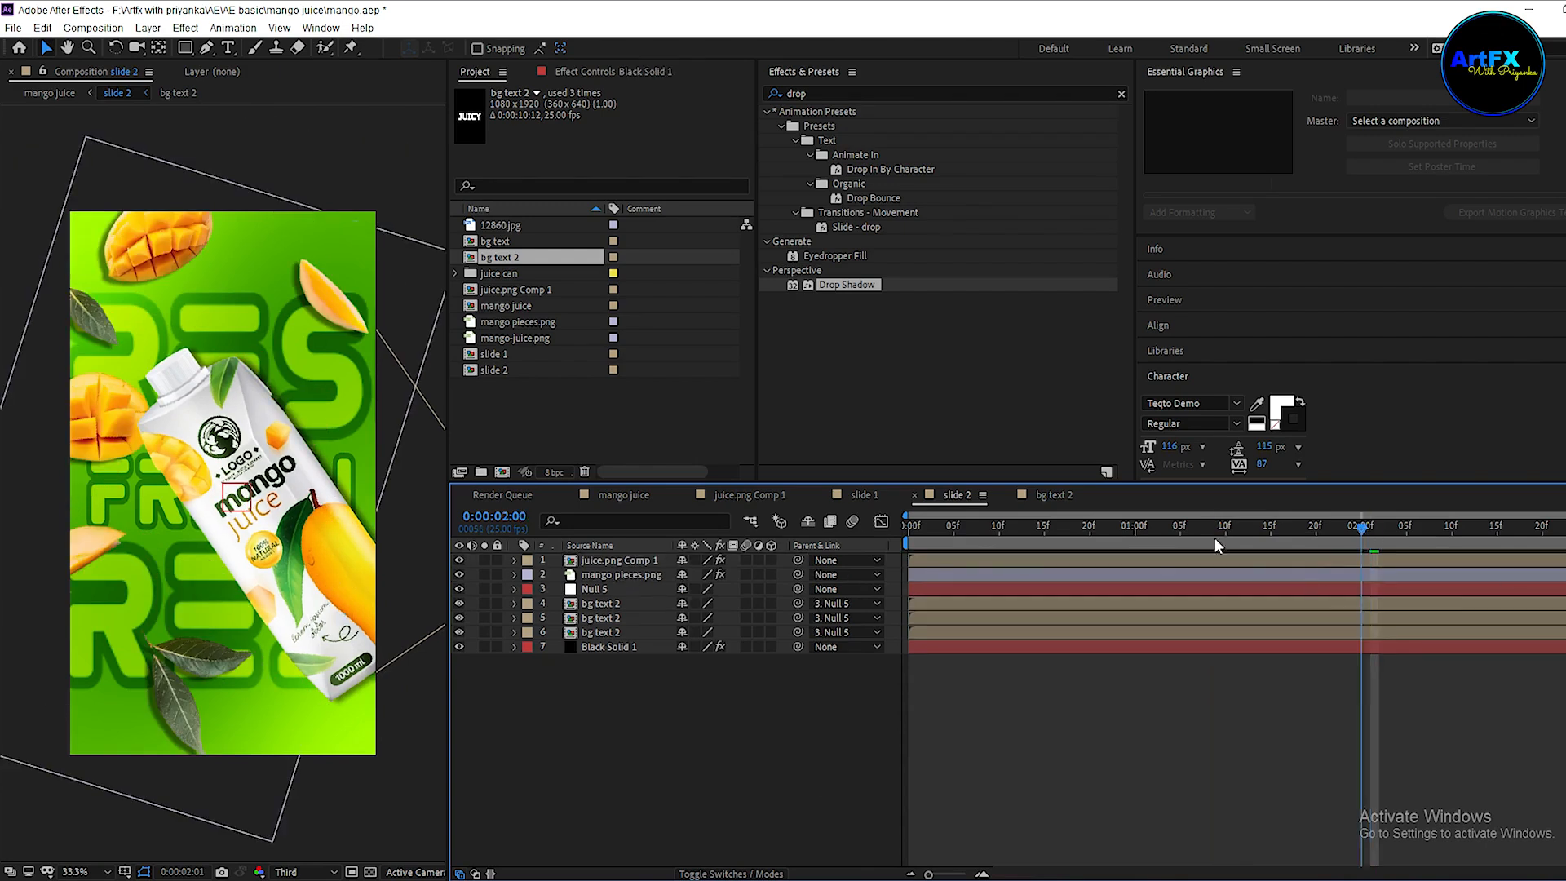
{"action": "key", "text": "Home"}
{"action": "key", "text": "space"}
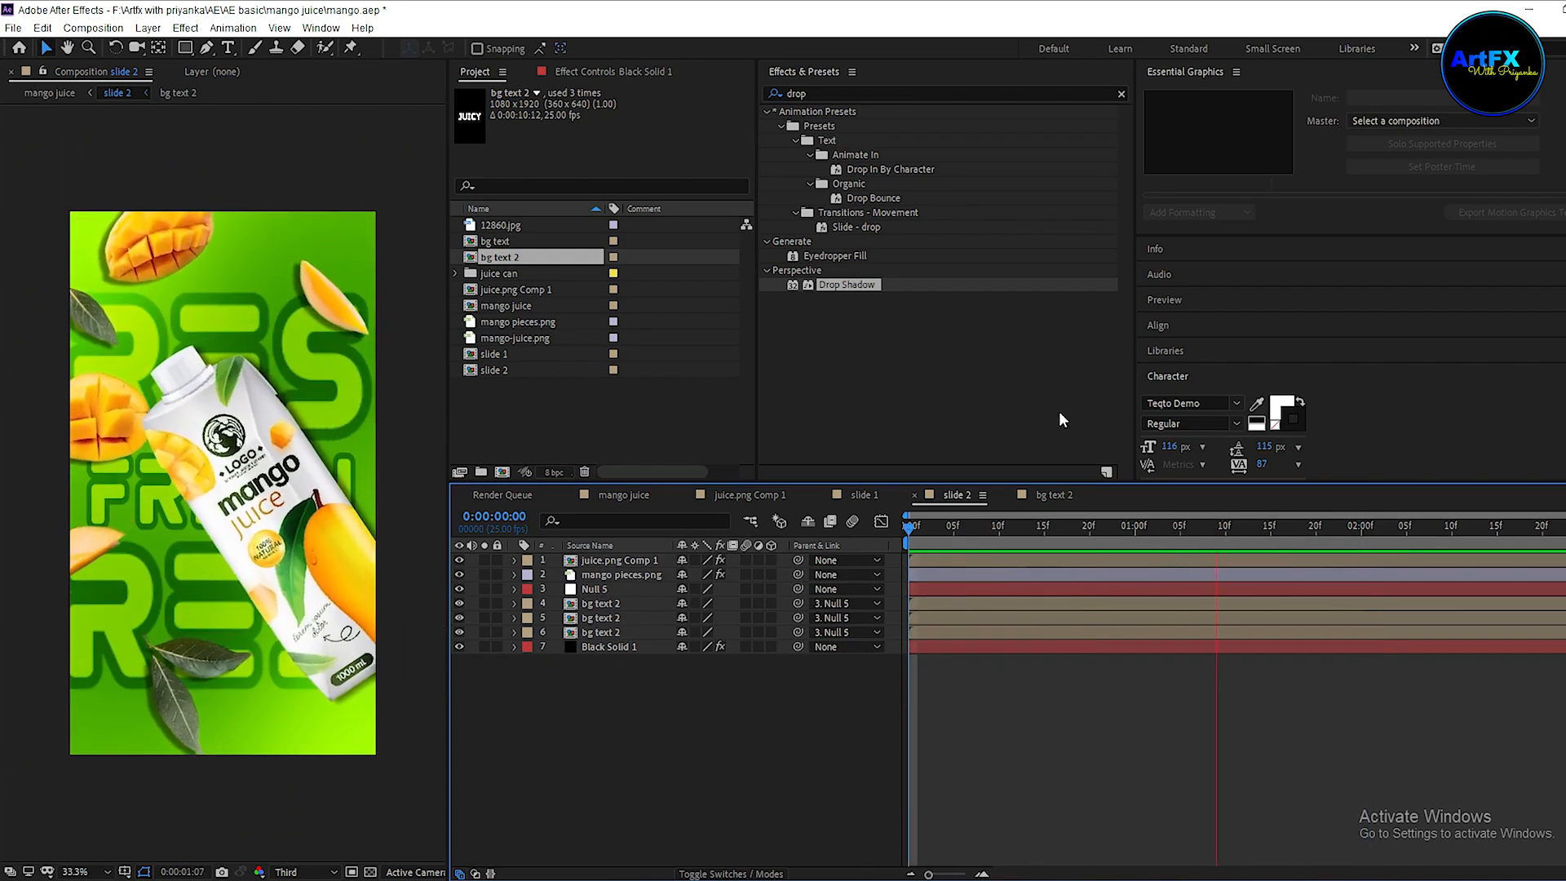
Reveal juice.png Comp 1's keyframes and delete its last position and rotation keyframes.
{"action": "left_click", "coordinate": [613, 561]}
{"action": "key", "text": "u"}
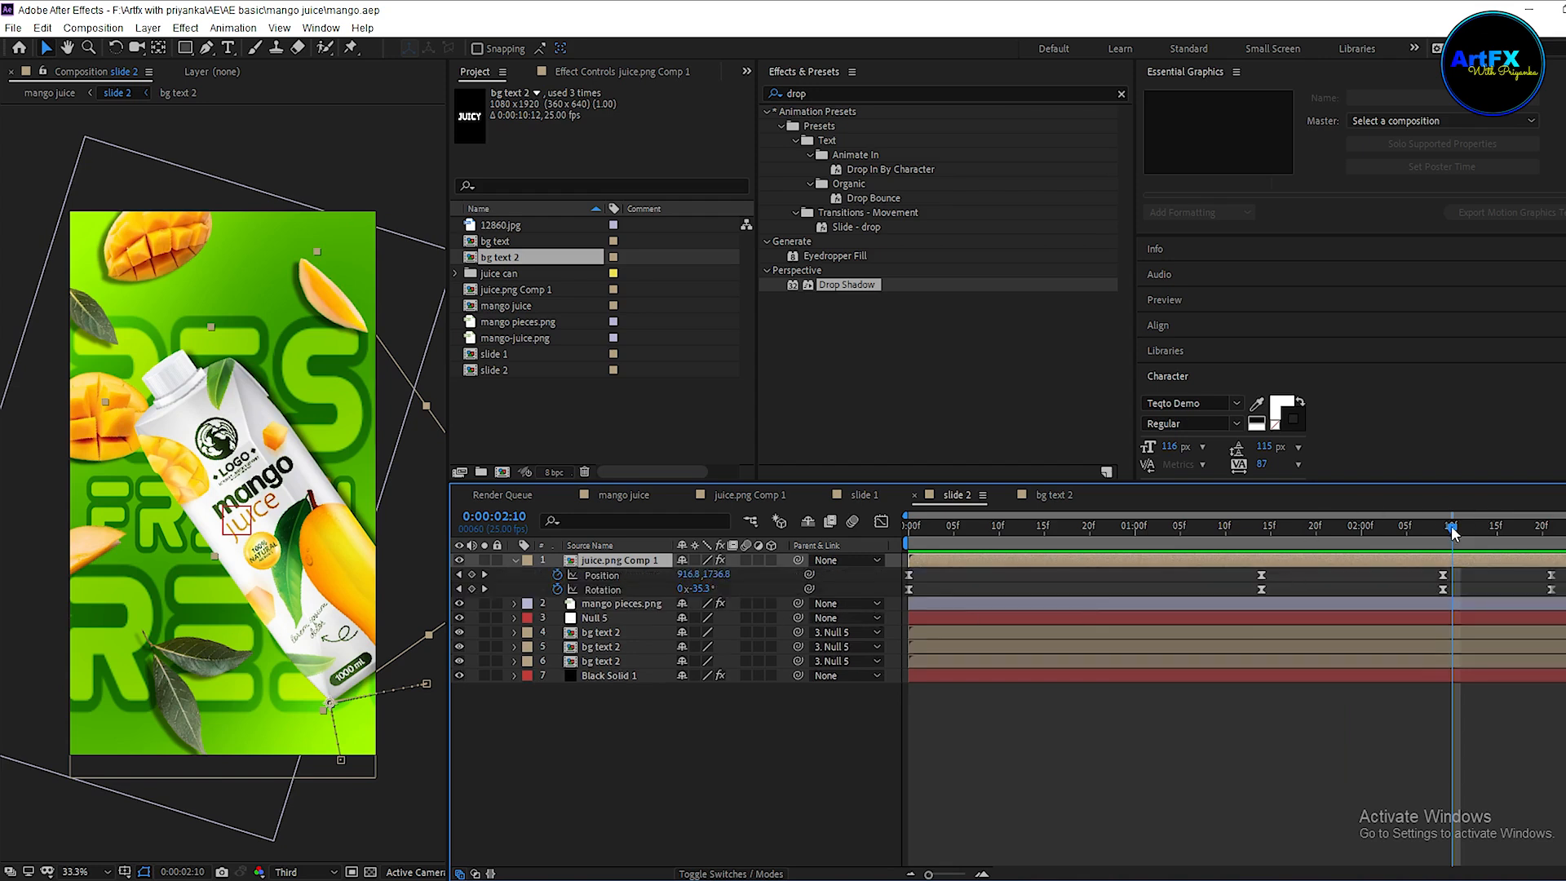
{"action": "left_click_drag", "start_coordinate": [1453, 528], "coordinate": [1305, 556]}
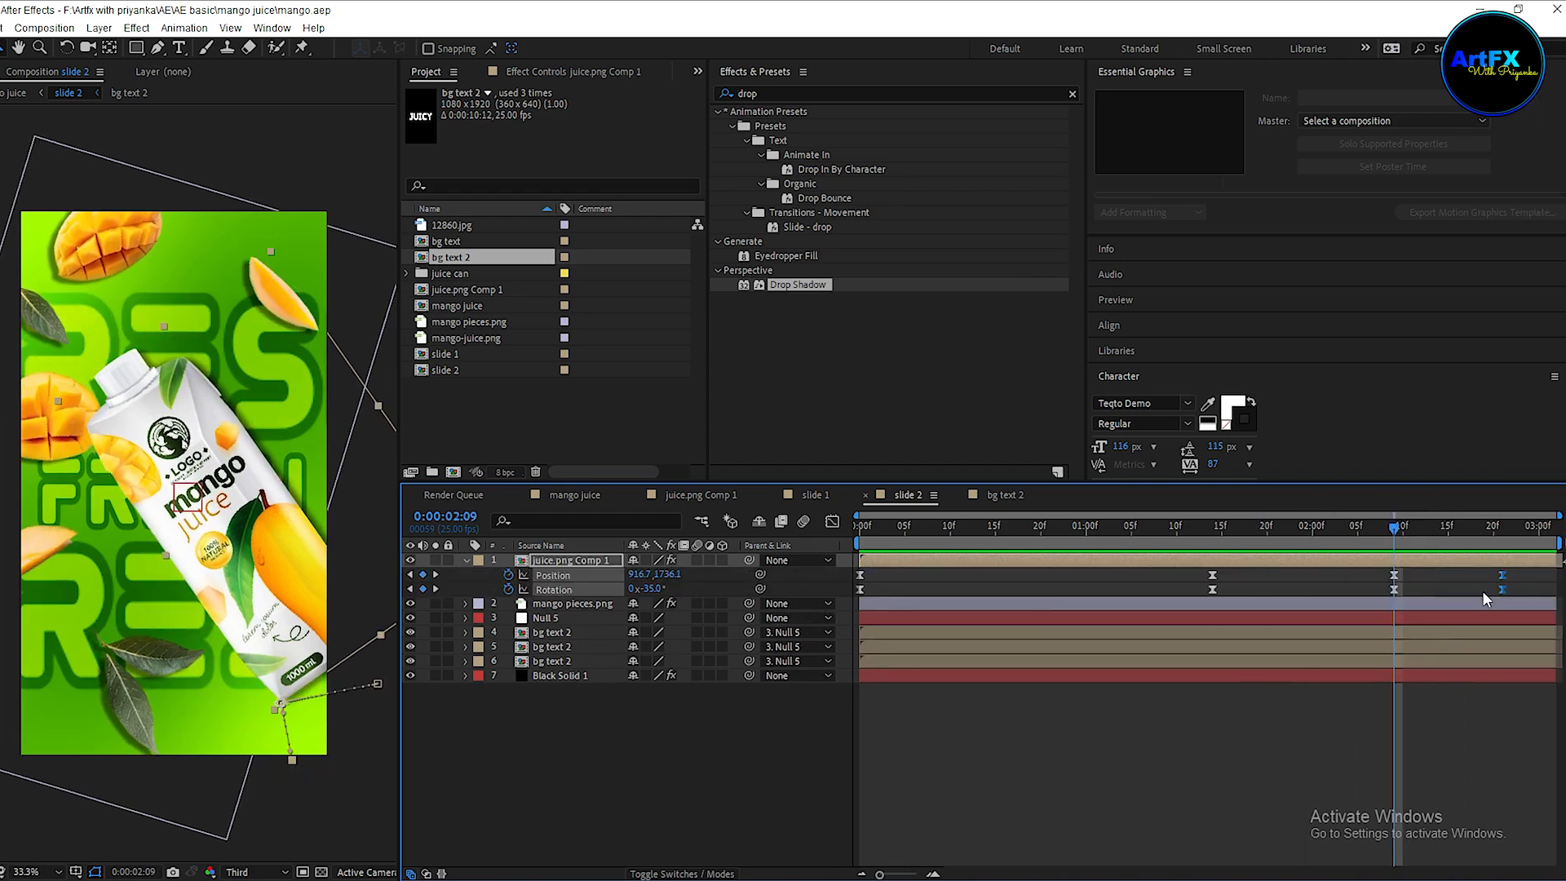
{"action": "key", "text": "Delete"}
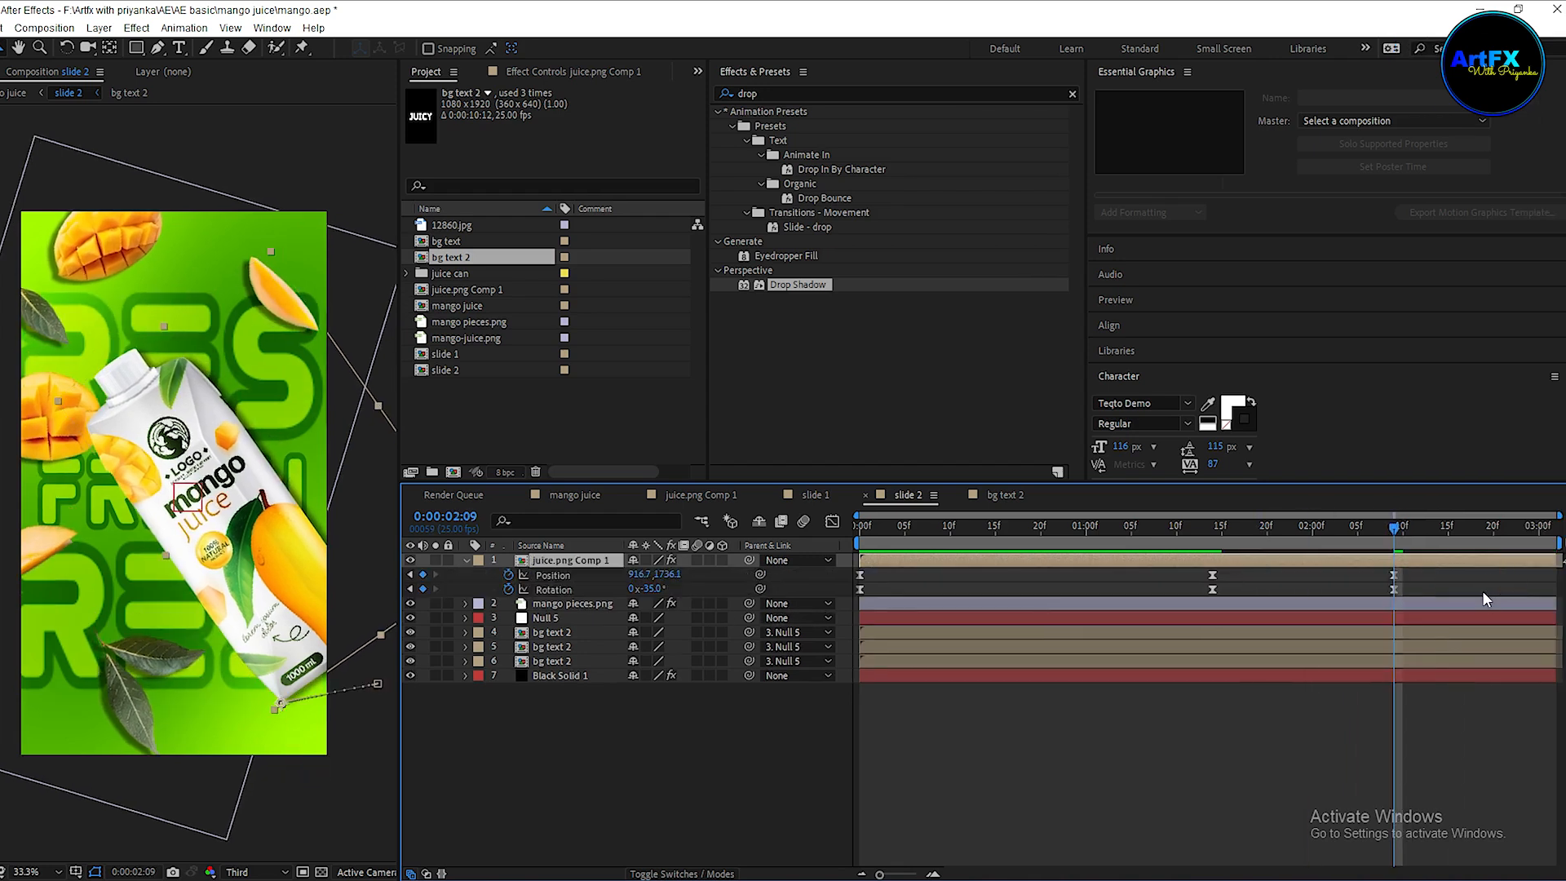
Extend the slide 2 composition's duration to 0:00:07:02.
{"action": "key", "text": "ctrl+k"}
{"action": "left_click", "coordinate": [698, 512]}
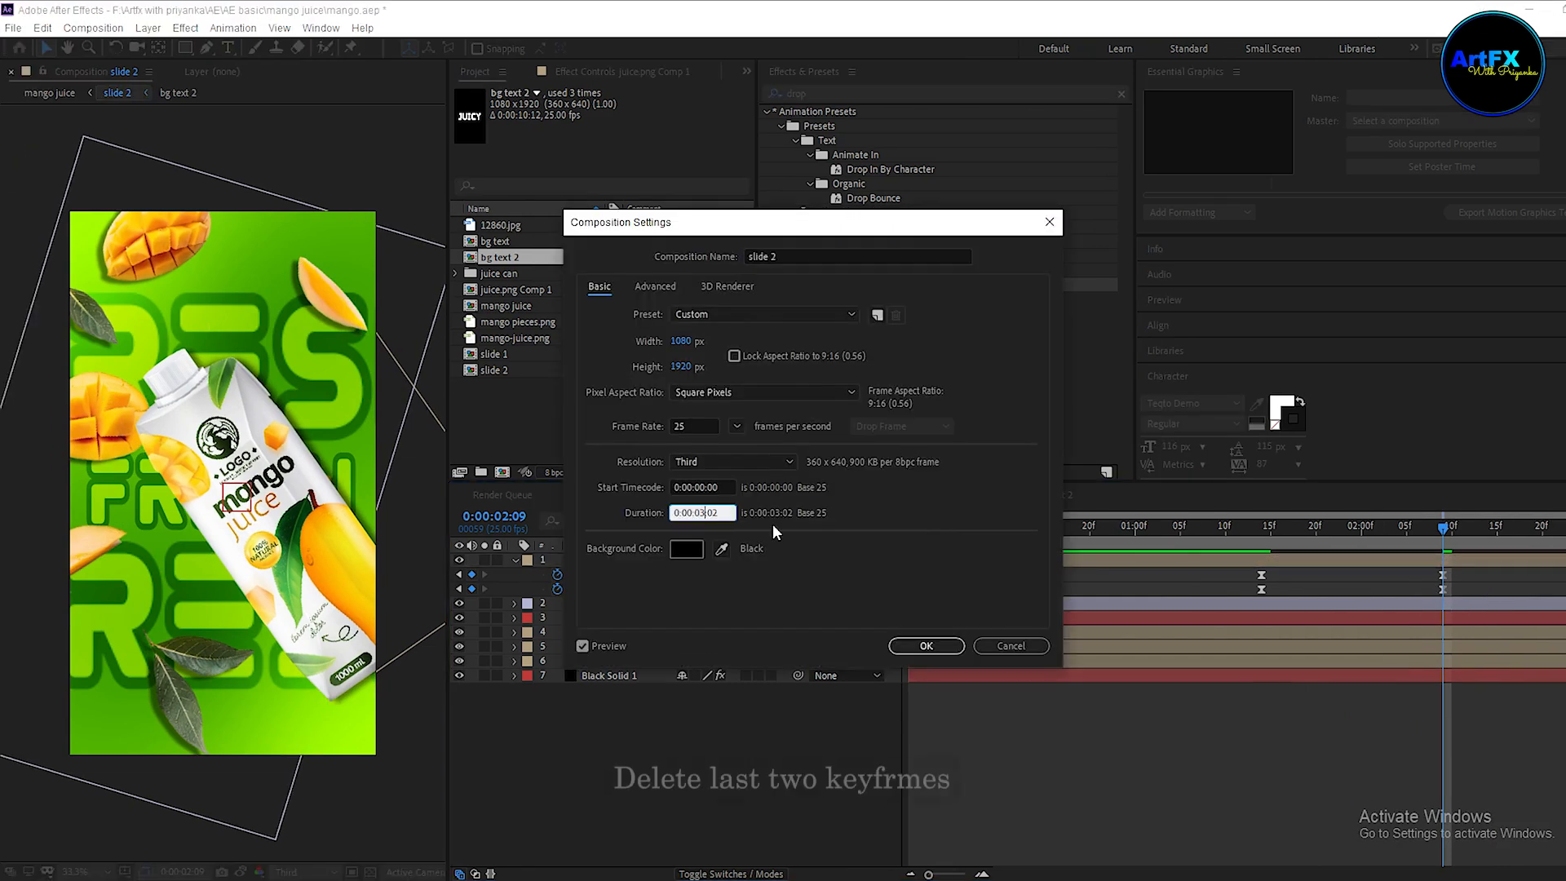
{"action": "key", "text": "BackSpace"}
{"action": "type", "text": "7"}
{"action": "left_click", "coordinate": [921, 646]}
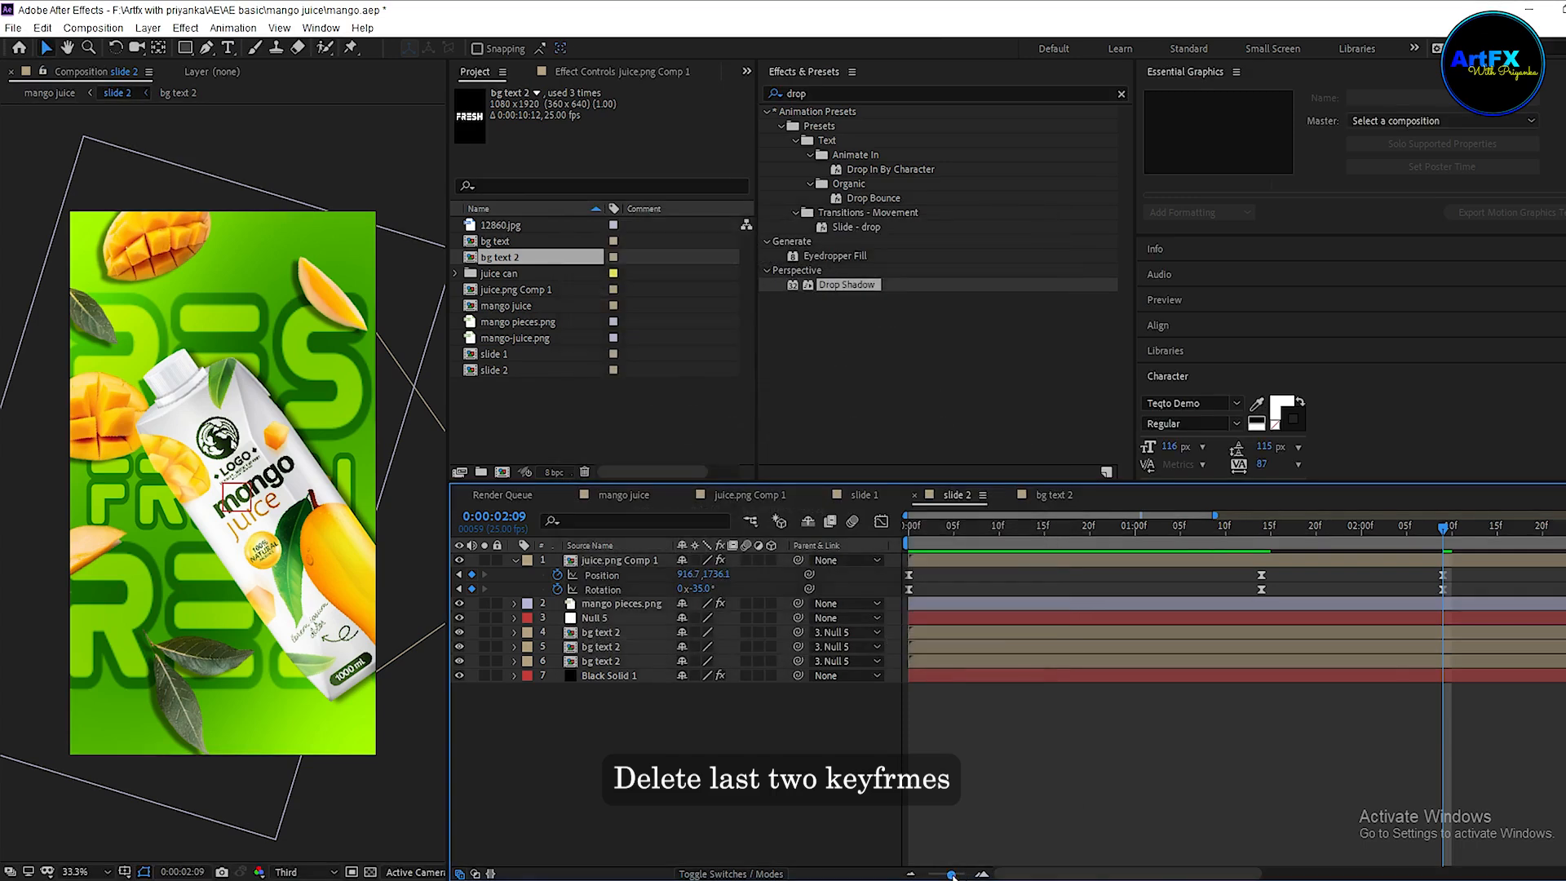
Add 12860.jpg to slide 2 as the uppermost layer and scale it to 95%.
{"action": "left_click", "coordinate": [540, 227]}
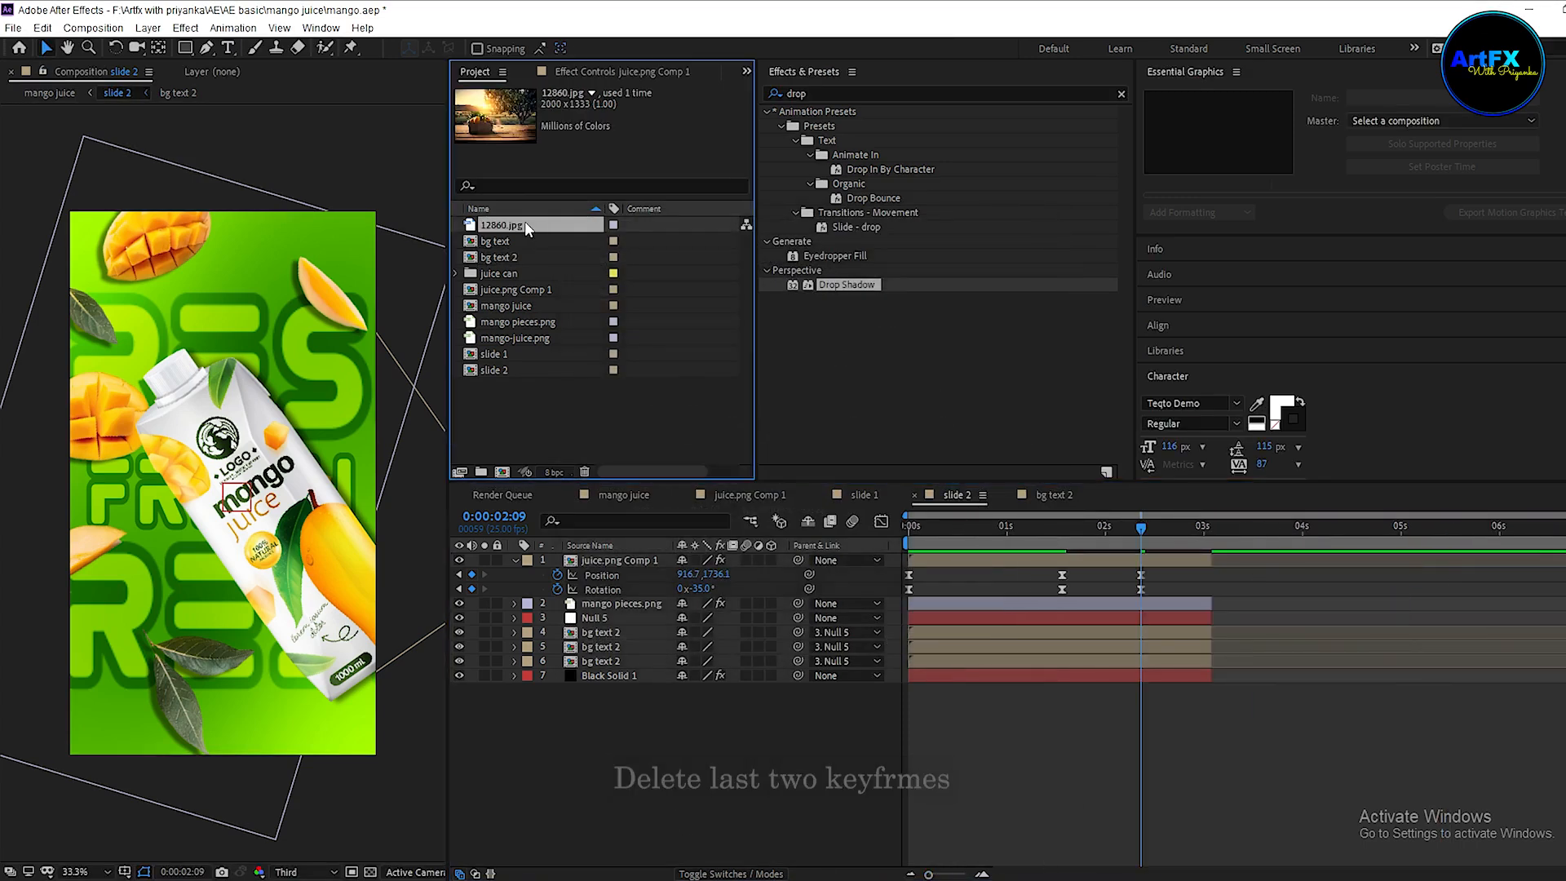
{"action": "left_click_drag", "start_coordinate": [525, 222], "coordinate": [649, 554]}
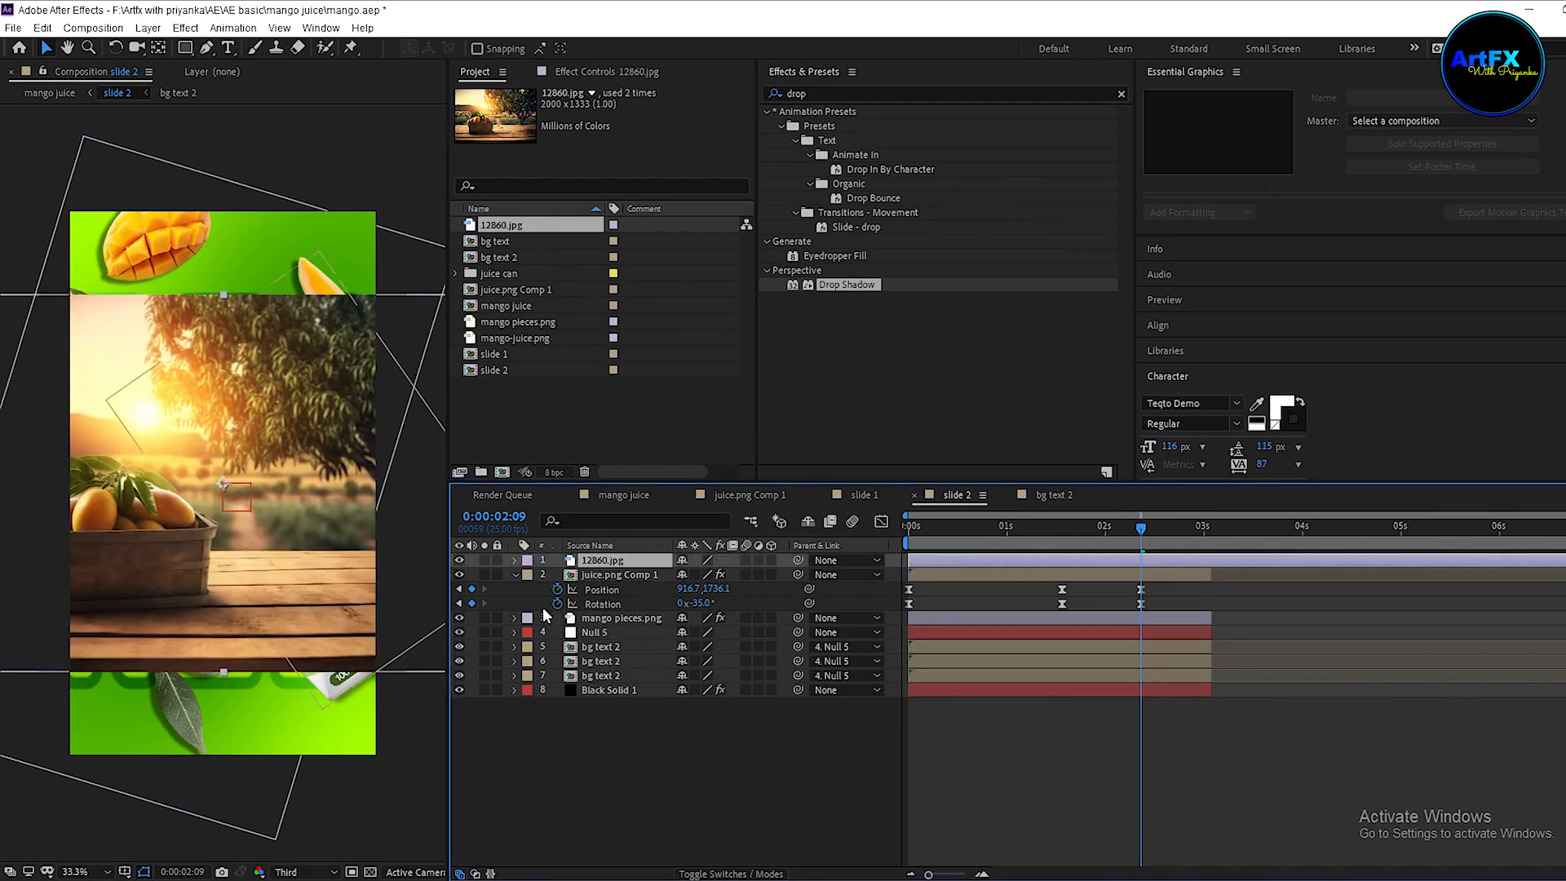
{"action": "key", "text": "s"}
{"action": "mouse_move", "coordinate": [702, 576]}
{"action": "left_mouse_down"}
{"action": "mouse_move", "coordinate": [716, 576]}
{"action": "mouse_move", "coordinate": [698, 576]}
{"action": "left_mouse_up"}
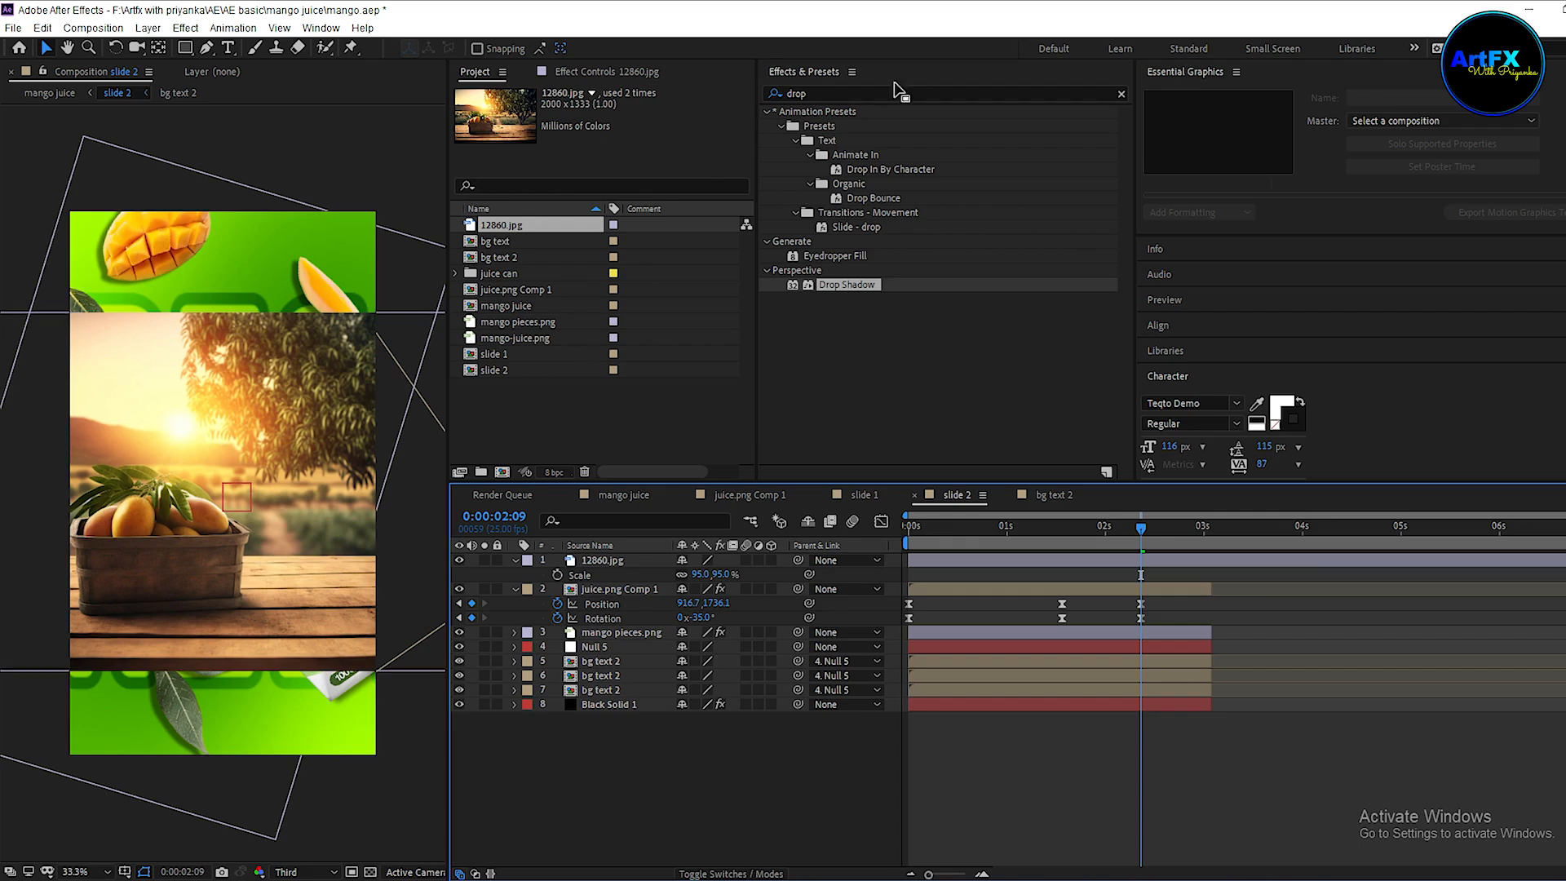
Apply CC RepeTile to 12860.jpg with Expand Down about 394, Expand Up about 398 and Tiling set to Unfold.
{"action": "left_click", "coordinate": [778, 96]}
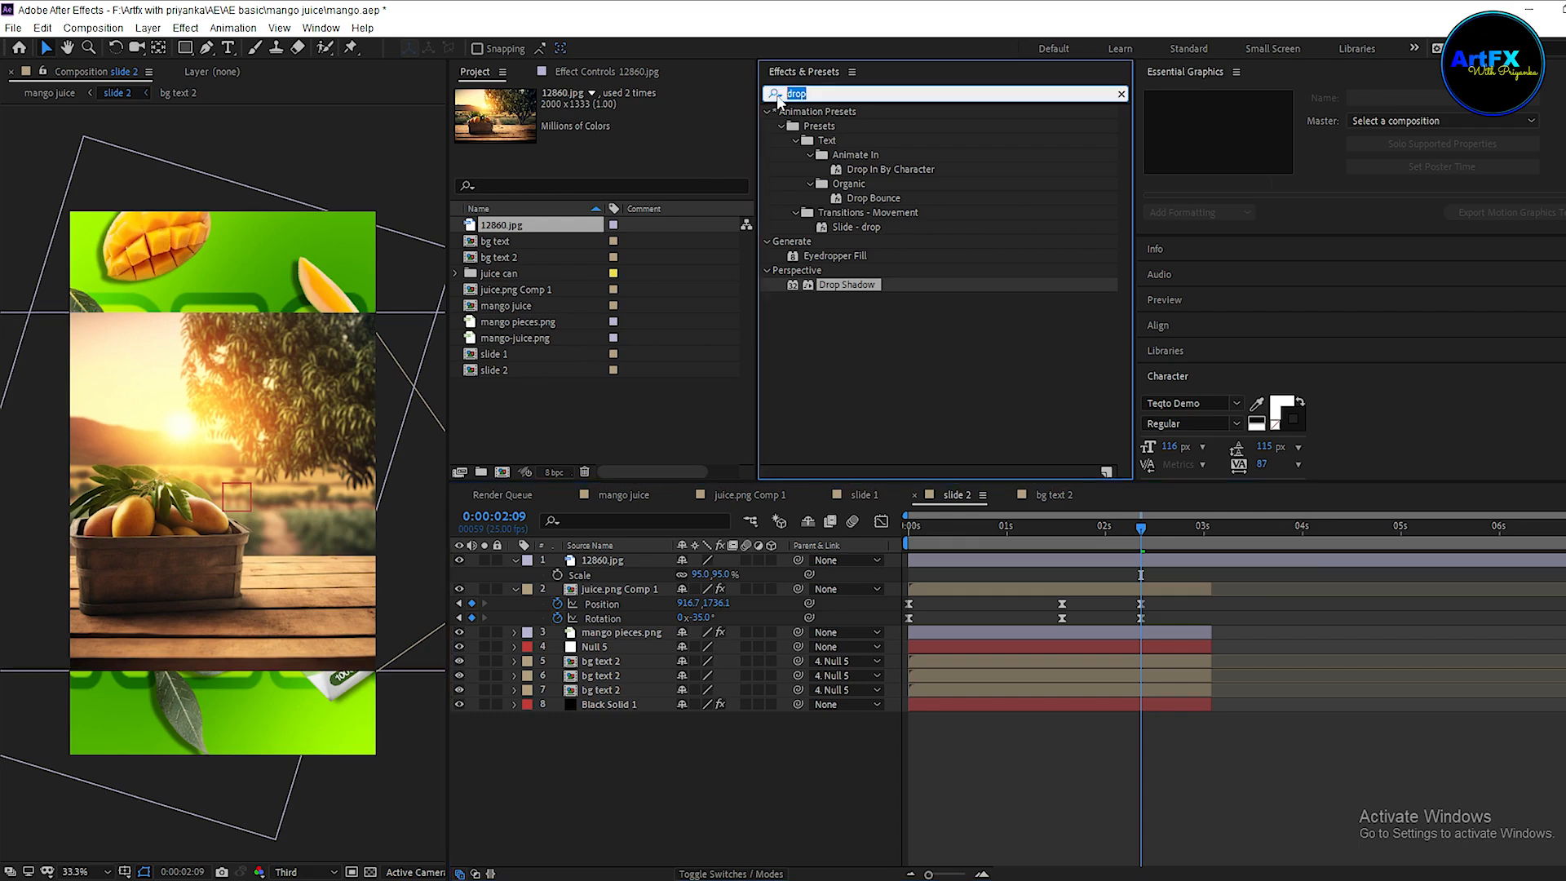
{"action": "type", "text": "rep"}
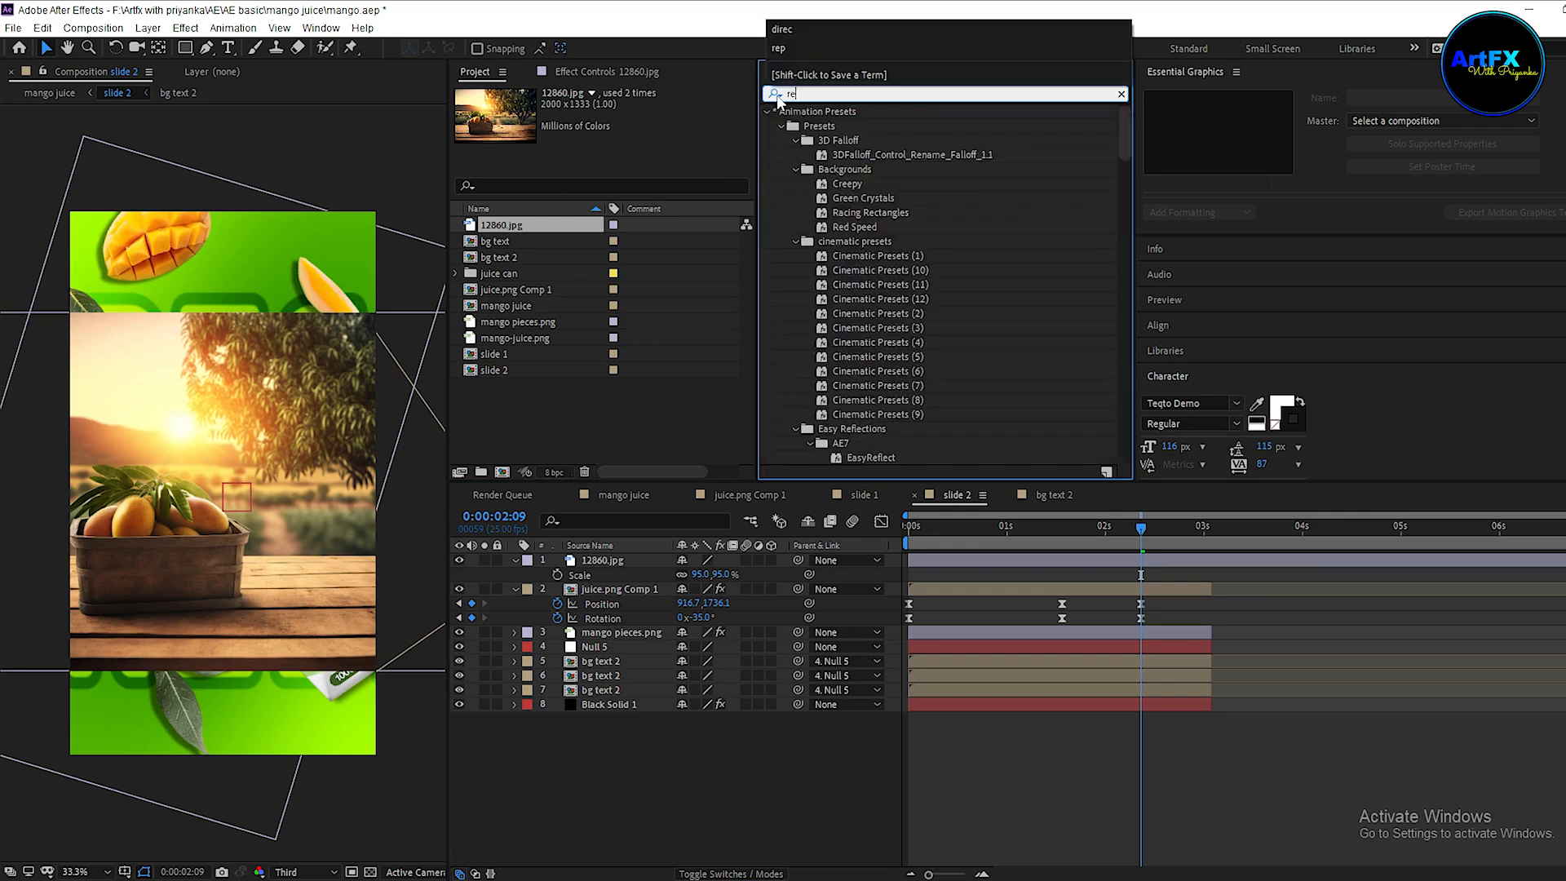
{"action": "left_click_drag", "start_coordinate": [848, 156], "coordinate": [654, 564]}
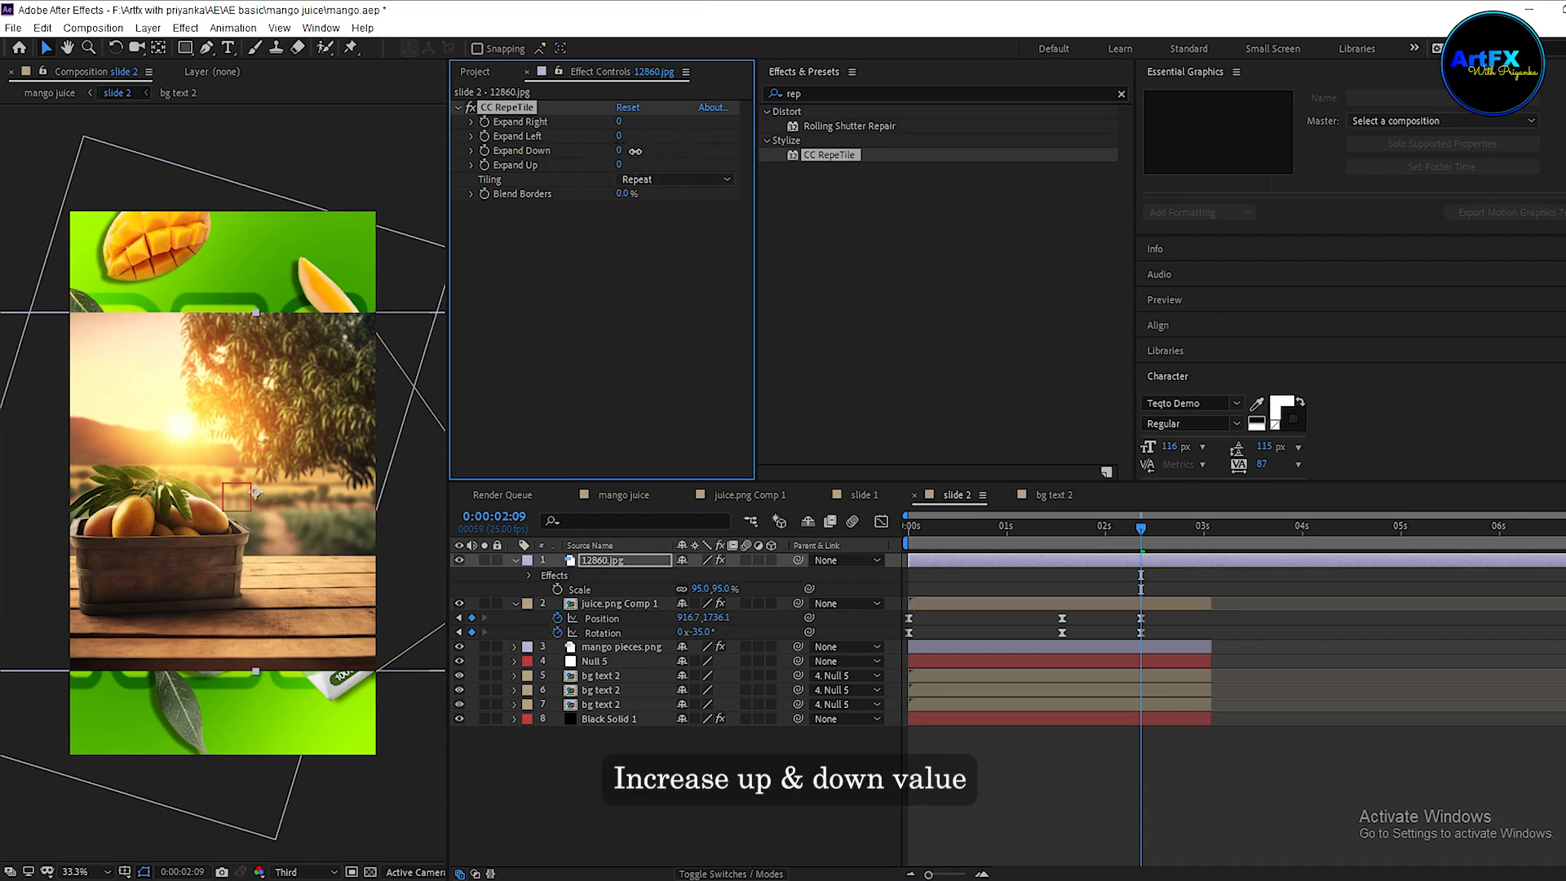
{"action": "left_click_drag", "start_coordinate": [618, 150], "coordinate": [923, 156]}
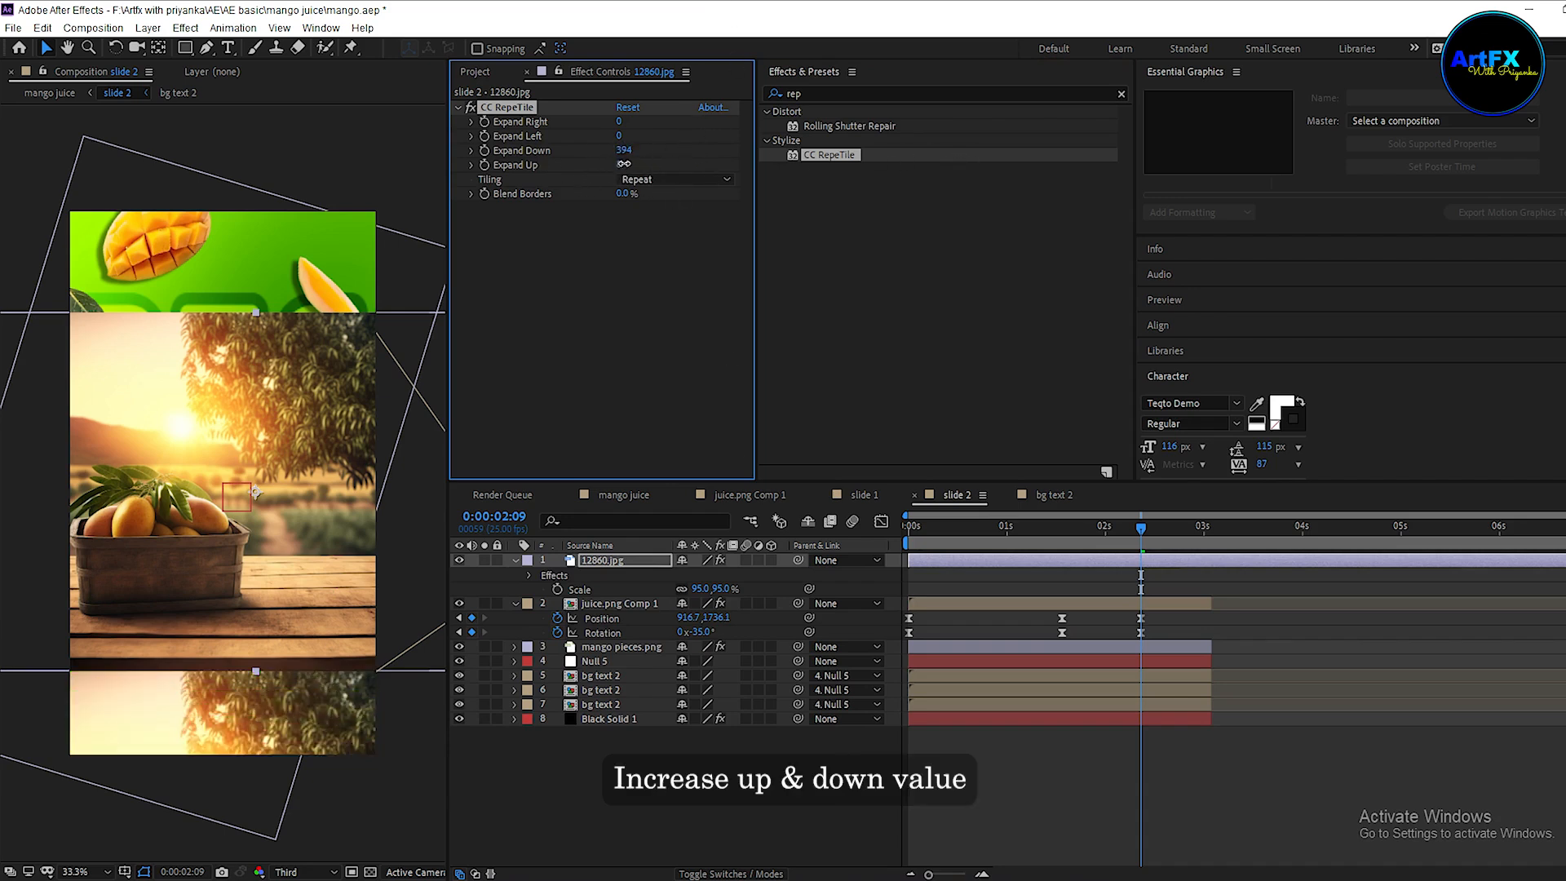
{"action": "left_click_drag", "start_coordinate": [624, 164], "coordinate": [688, 174]}
{"action": "left_click", "coordinate": [693, 177]}
{"action": "left_click", "coordinate": [694, 254]}
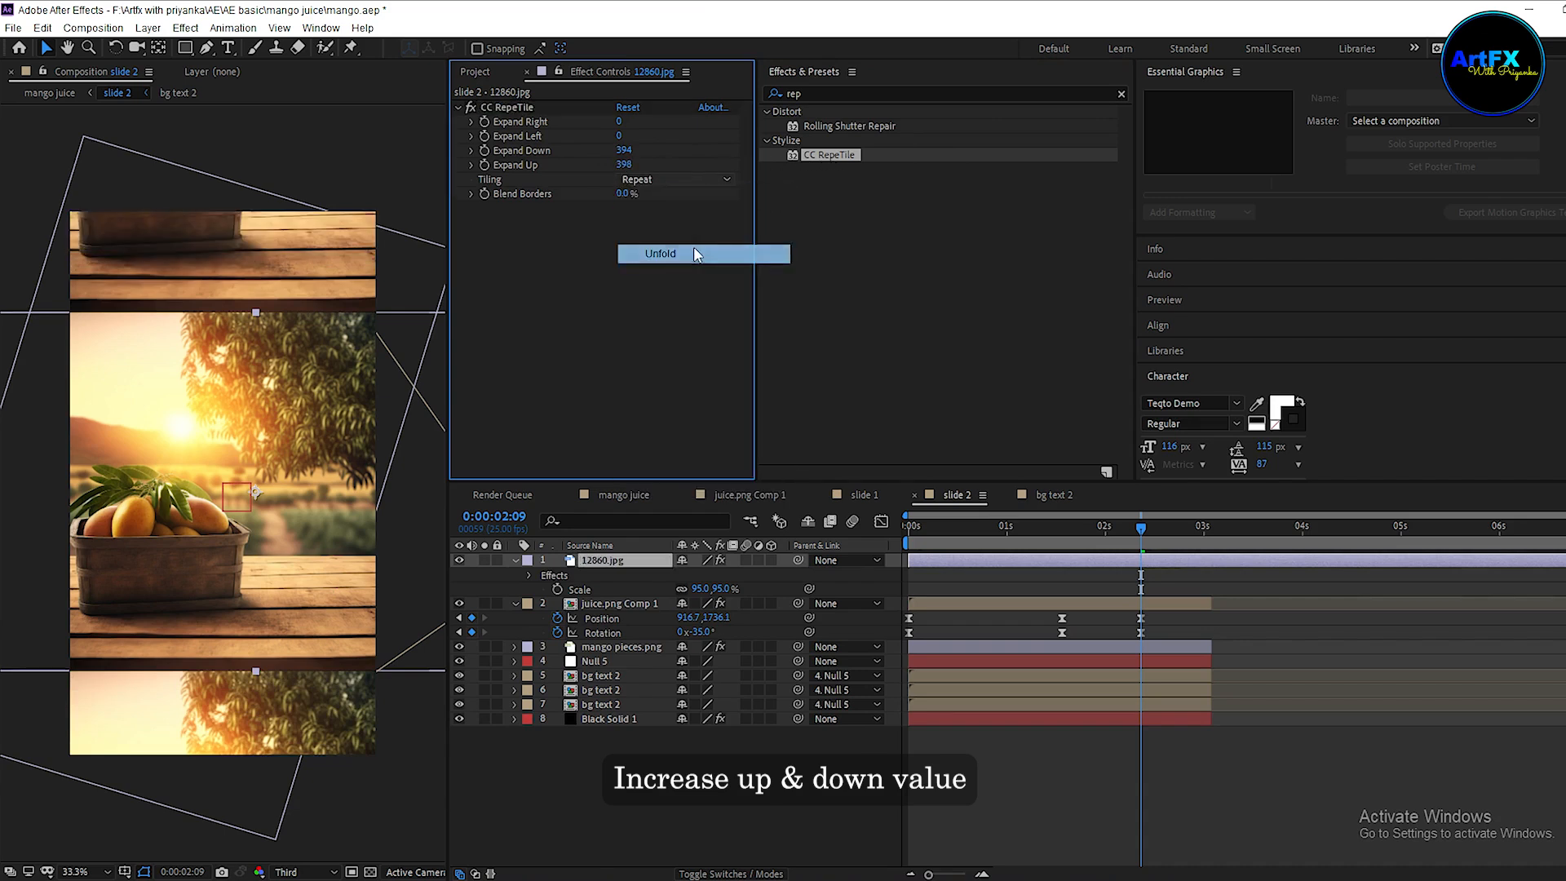
{"action": "left_click", "coordinate": [652, 761]}
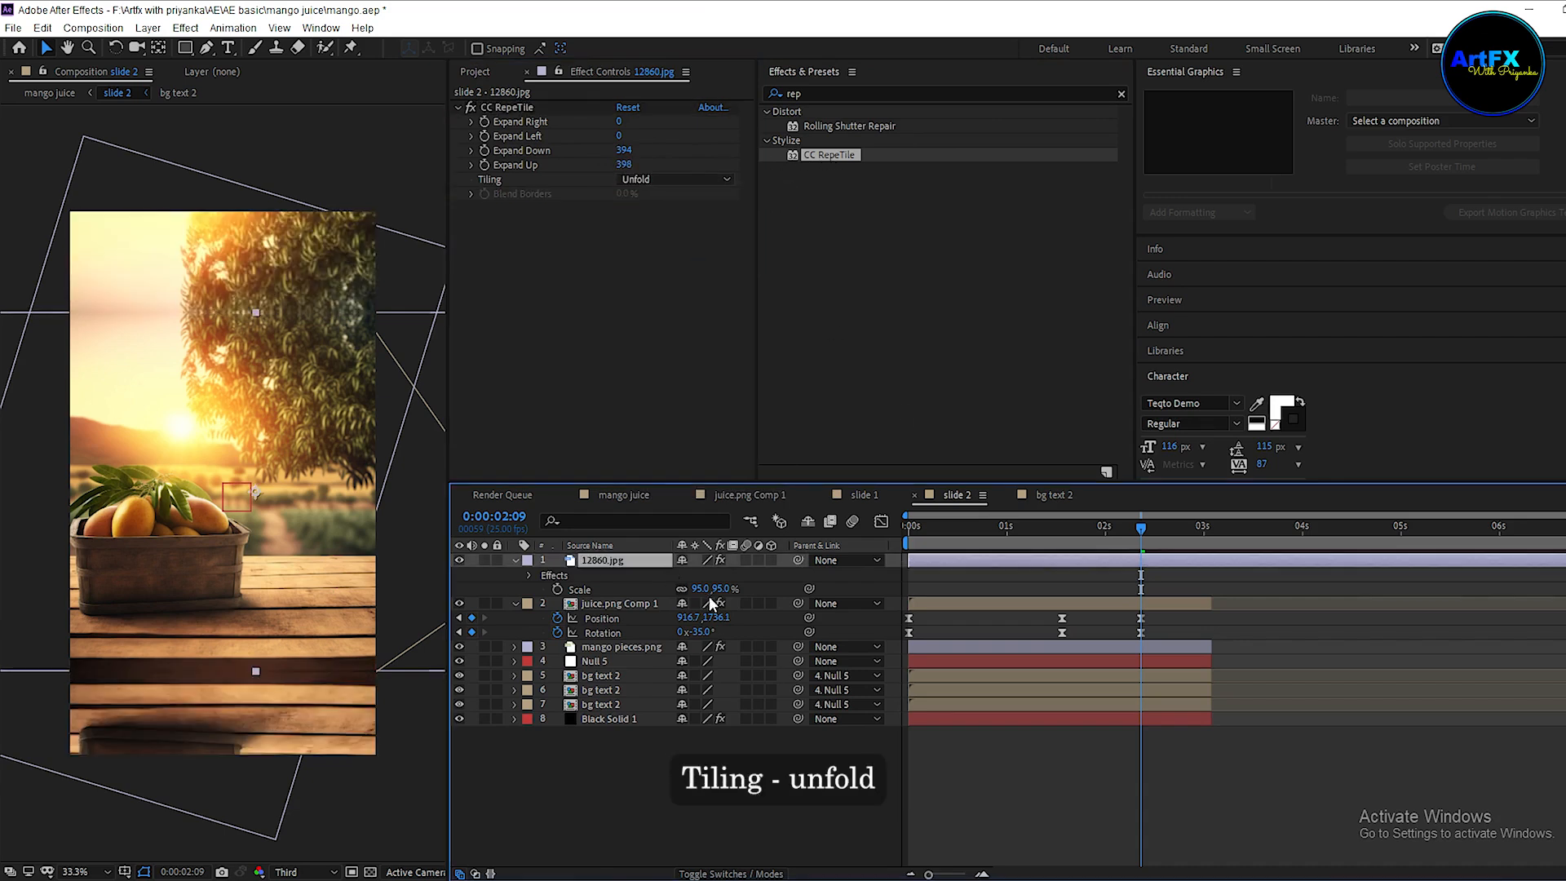
Scale 12860.jpg to 98% and move it below Black Solid 1 in the layer stack.
{"action": "left_click_drag", "start_coordinate": [703, 595], "coordinate": [718, 595]}
{"action": "left_click_drag", "start_coordinate": [631, 559], "coordinate": [669, 744]}
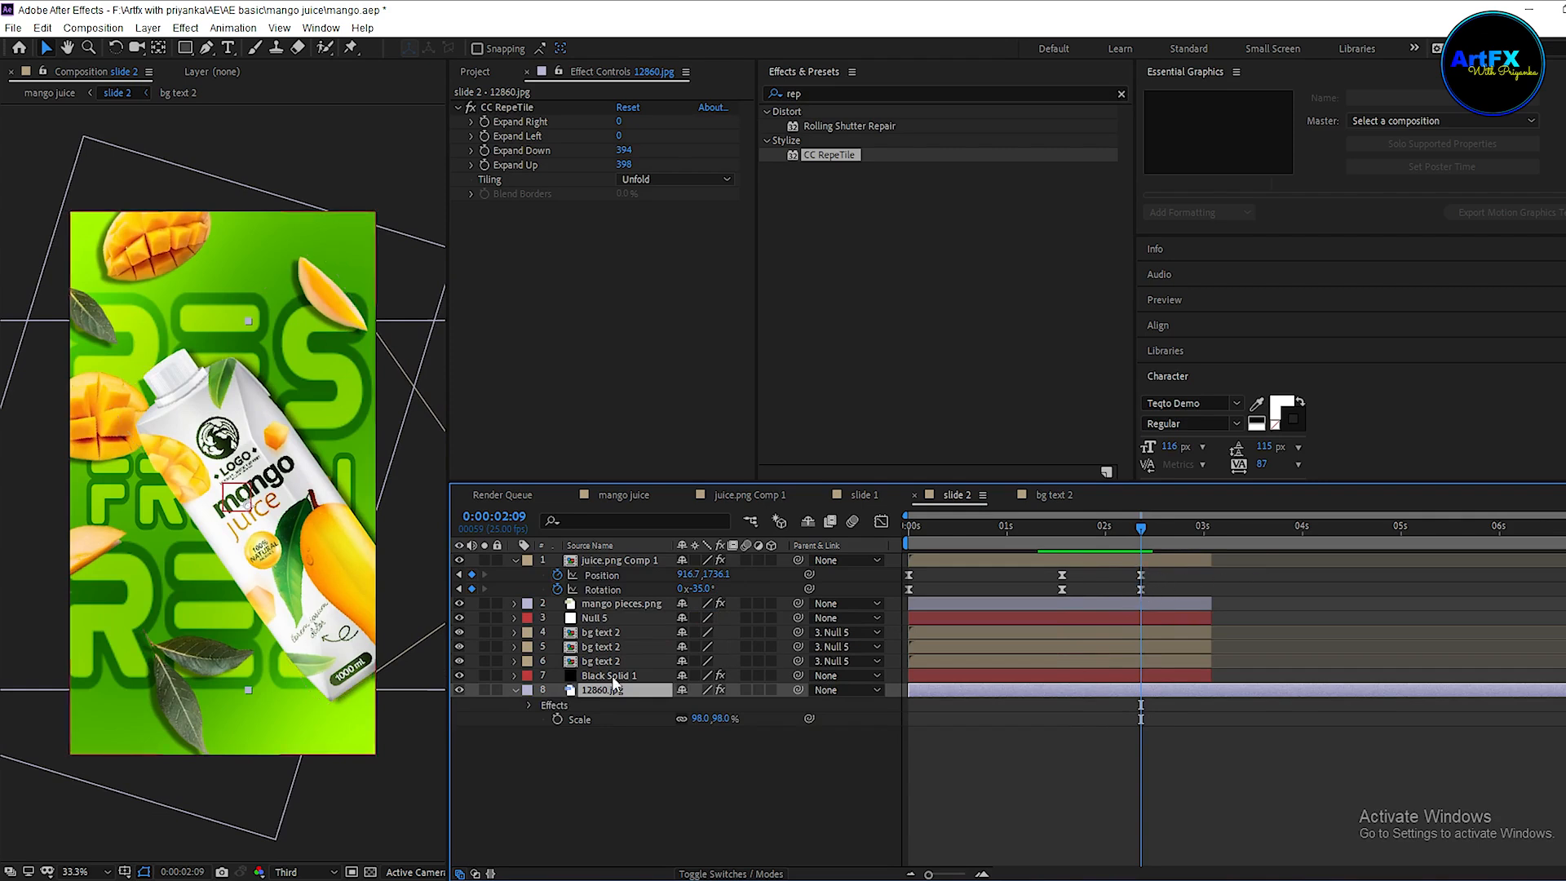
{"action": "left_click", "coordinate": [650, 770]}
{"action": "left_click", "coordinate": [317, 726]}
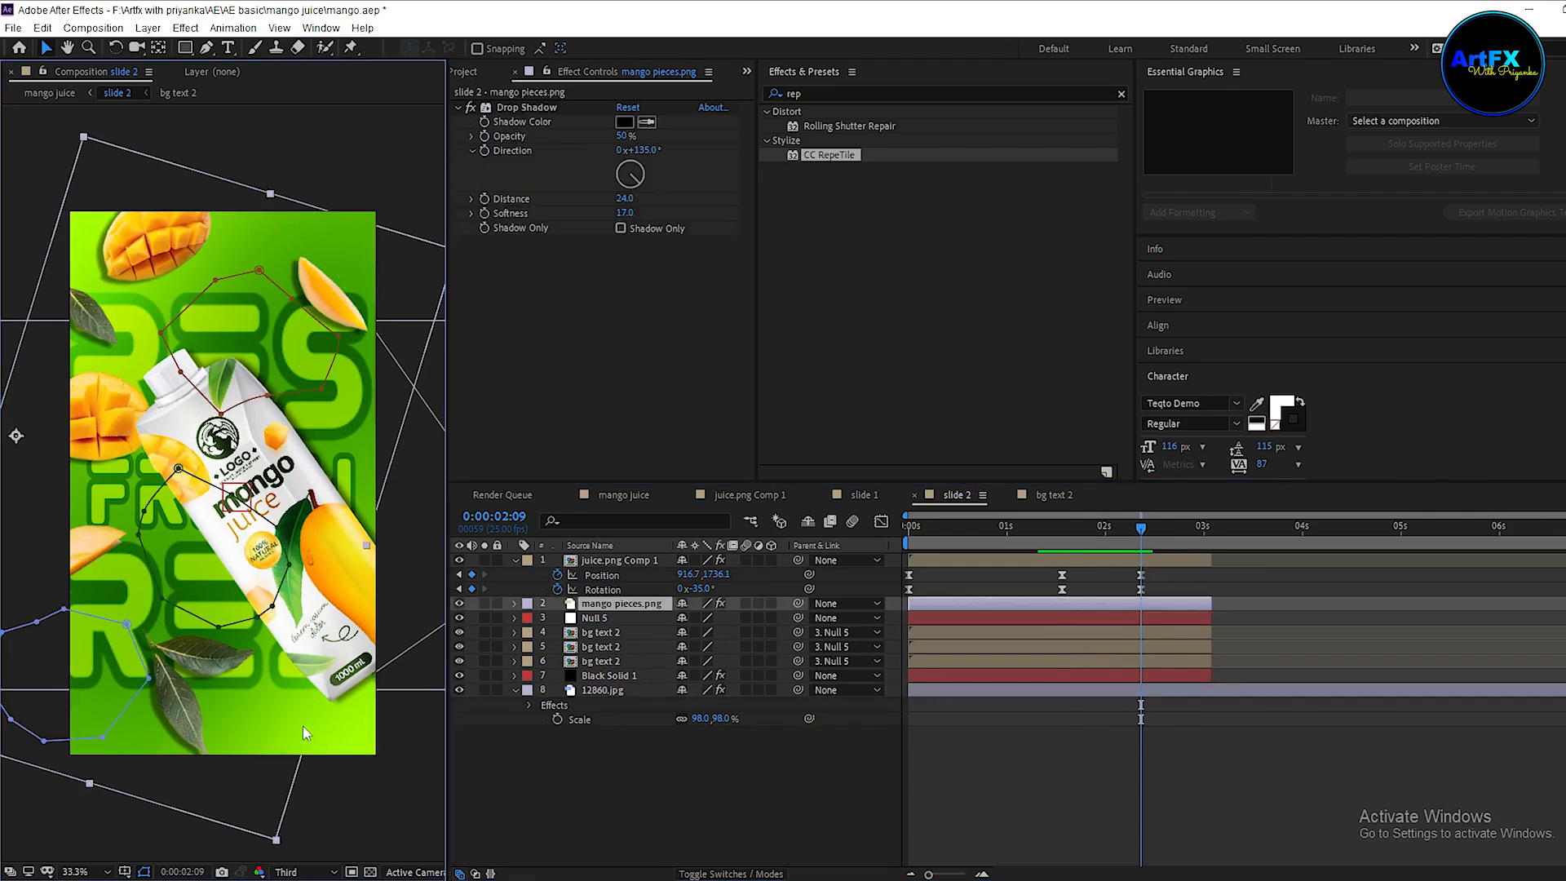
Create a 1080 x 1920 px black solid and place it directly above Black Solid 1.
{"action": "left_click", "coordinate": [618, 674]}
{"action": "right_click", "coordinate": [639, 769]}
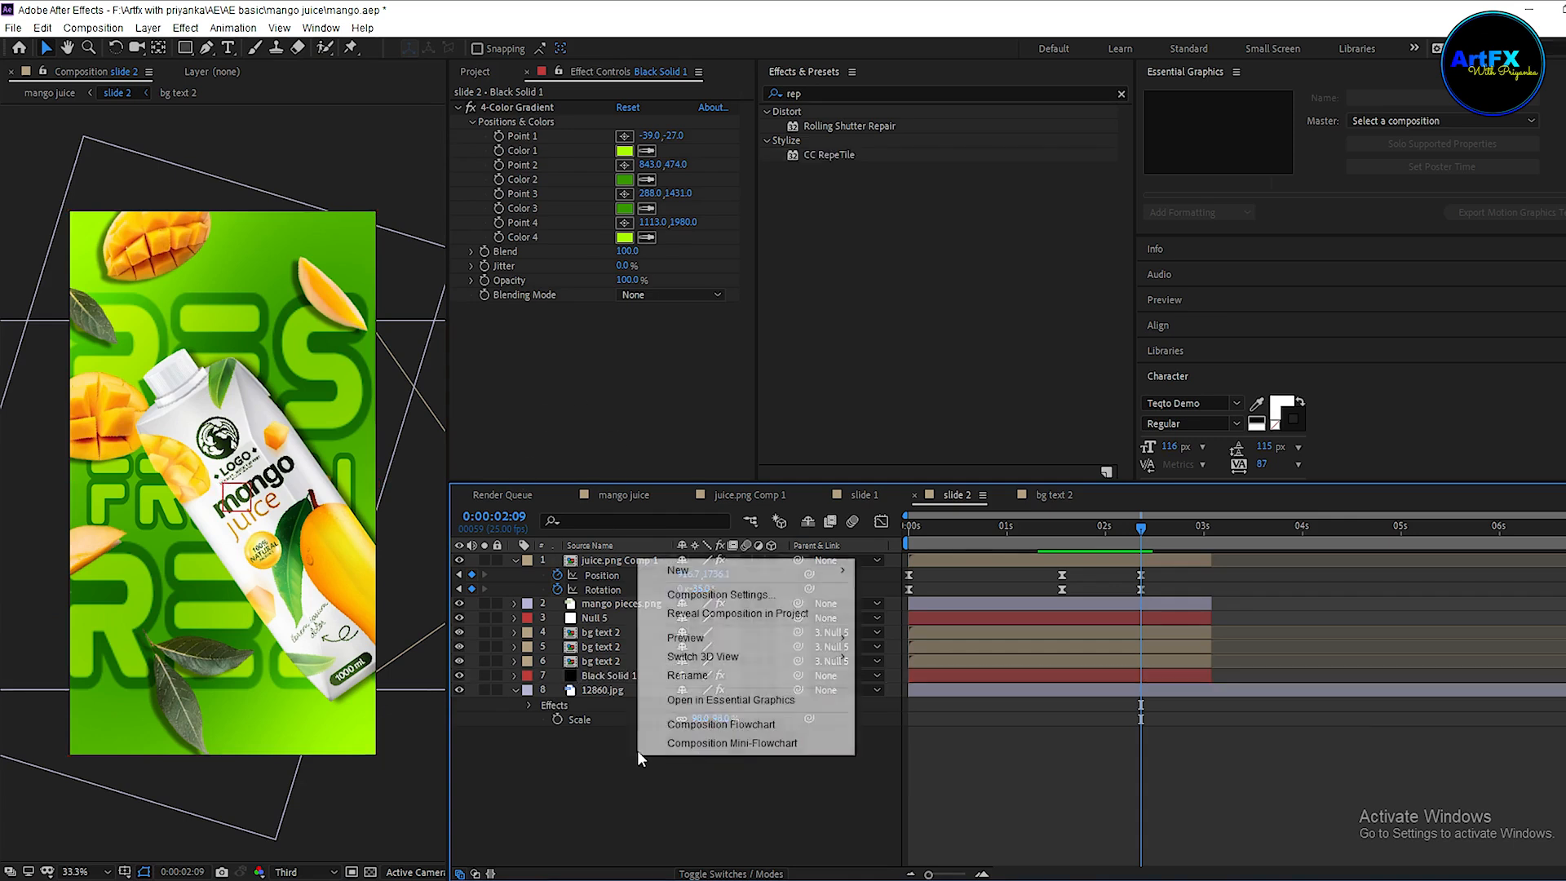
{"action": "mouse_move", "coordinate": [808, 569]}
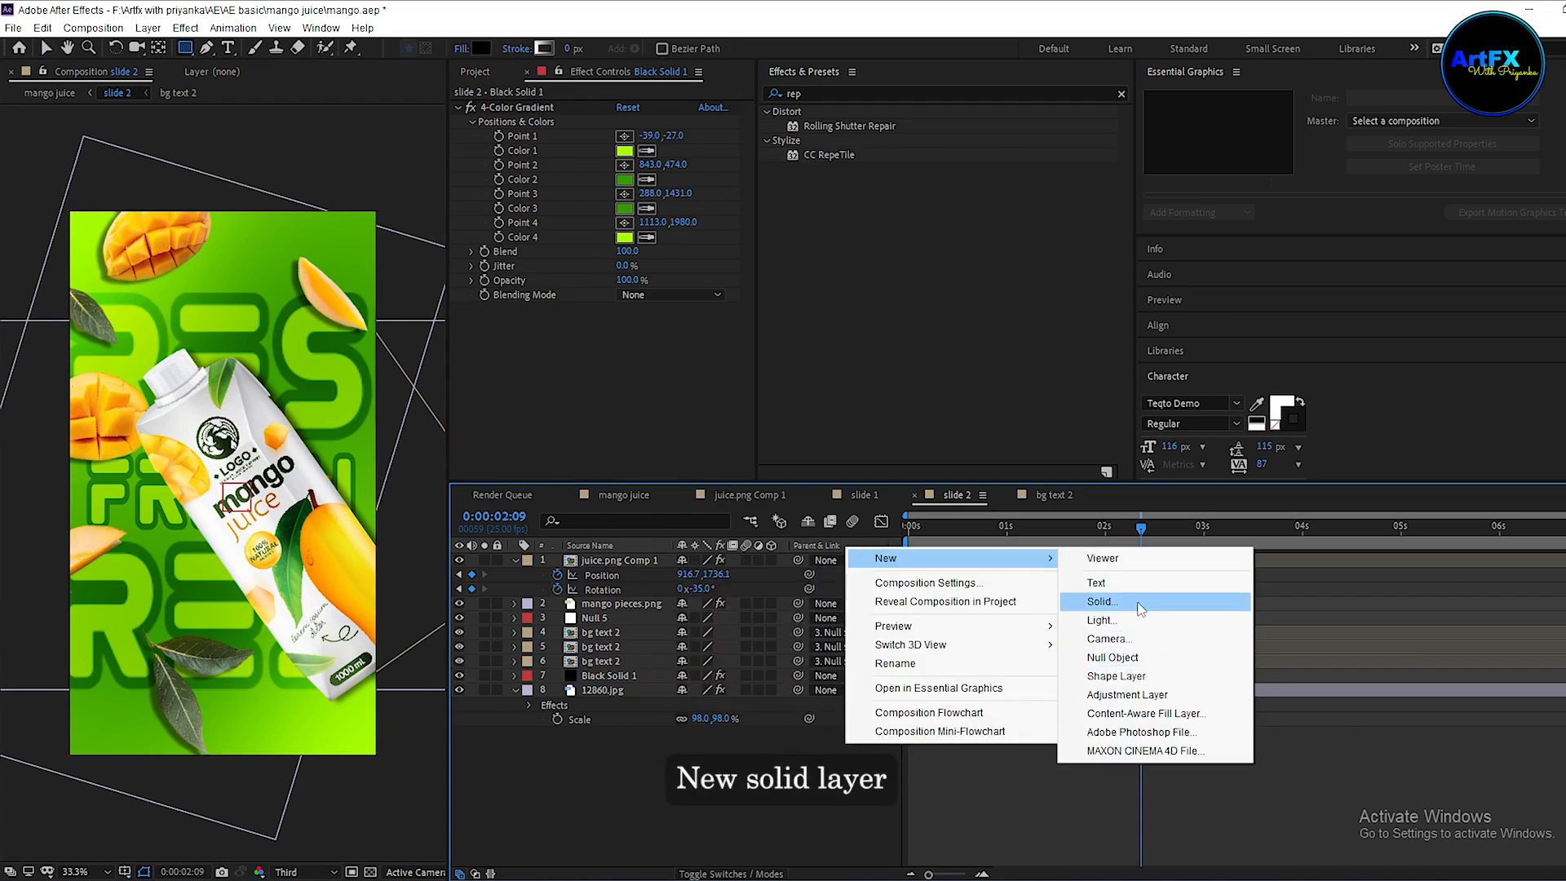
{"action": "left_click", "coordinate": [1142, 605]}
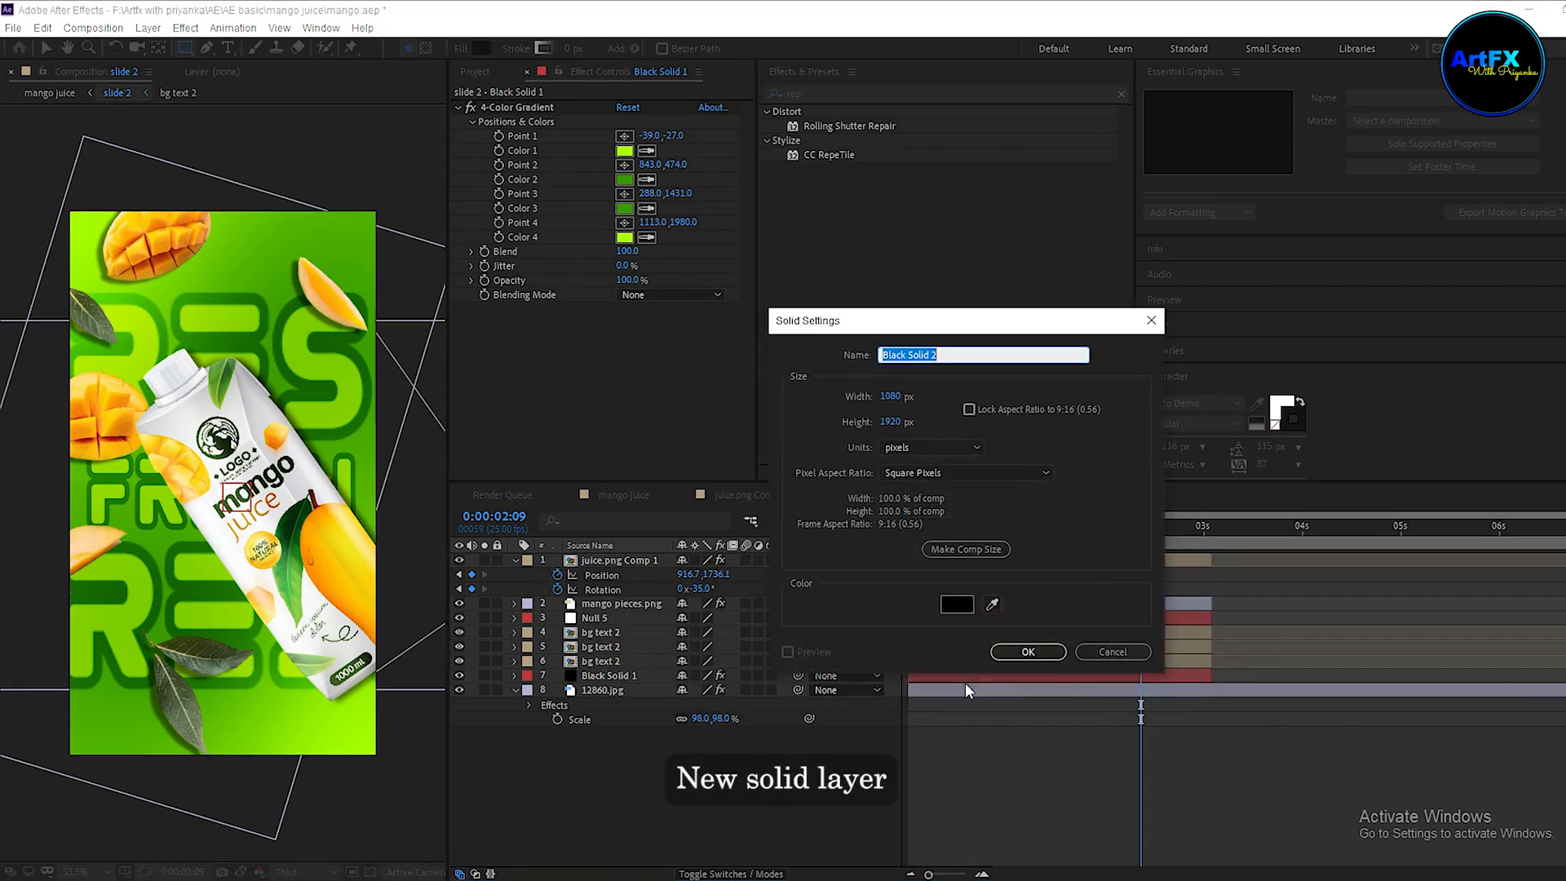
{"action": "left_click", "coordinate": [1027, 651]}
{"action": "left_click_drag", "start_coordinate": [614, 558], "coordinate": [623, 687]}
Rename the four-color gradient solid as green bg.
{"action": "left_click", "coordinate": [644, 693]}
{"action": "right_click", "coordinate": [641, 695]}
{"action": "left_click", "coordinate": [690, 681]}
{"action": "type", "text": "green"}
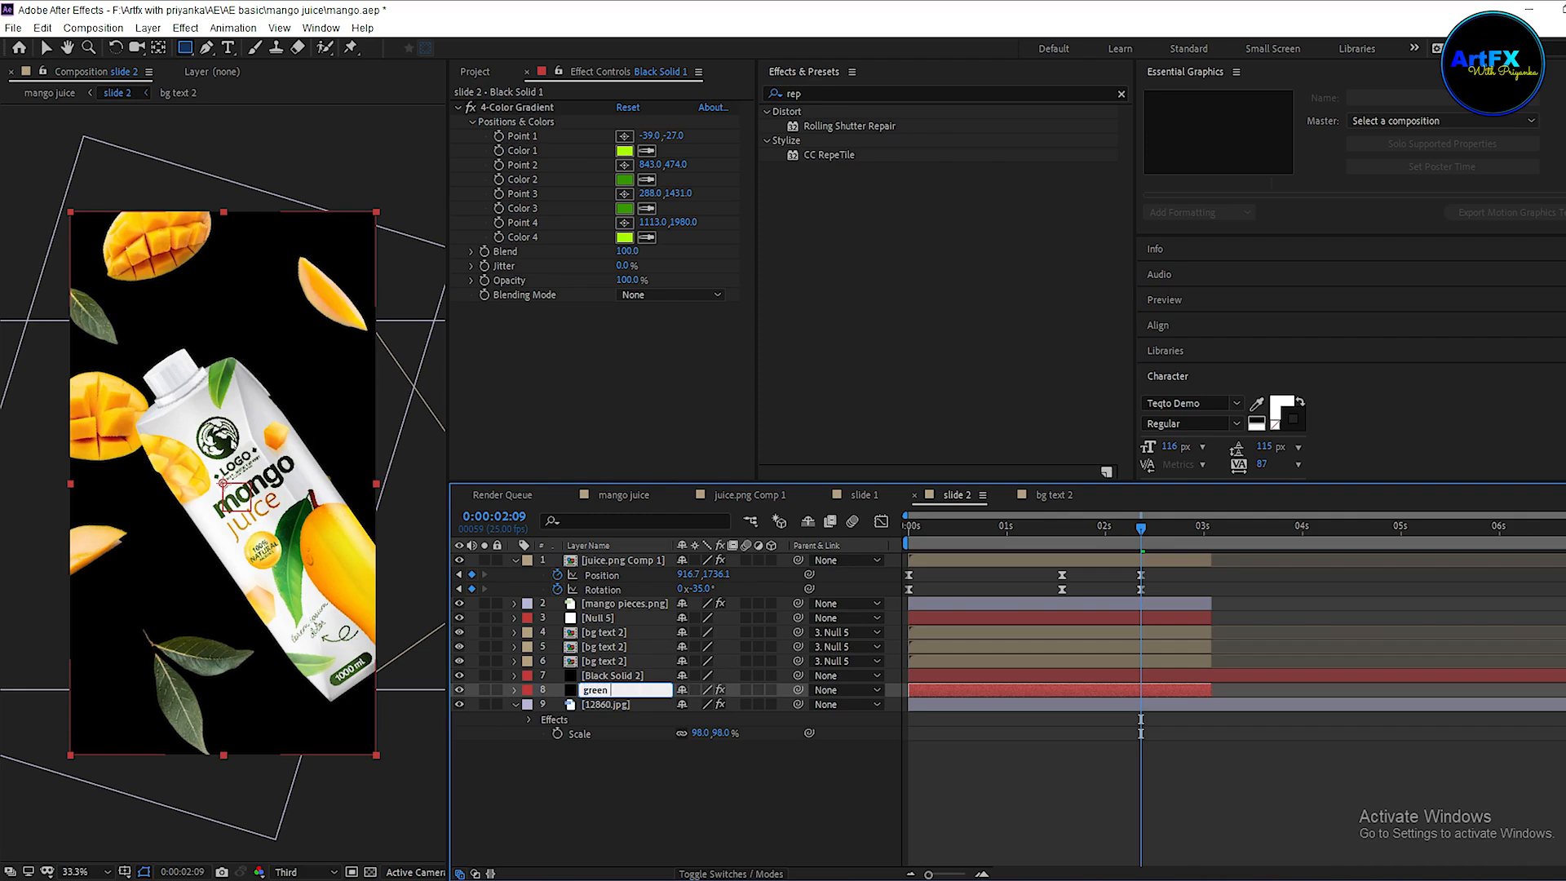
{"action": "left_click", "coordinate": [724, 748]}
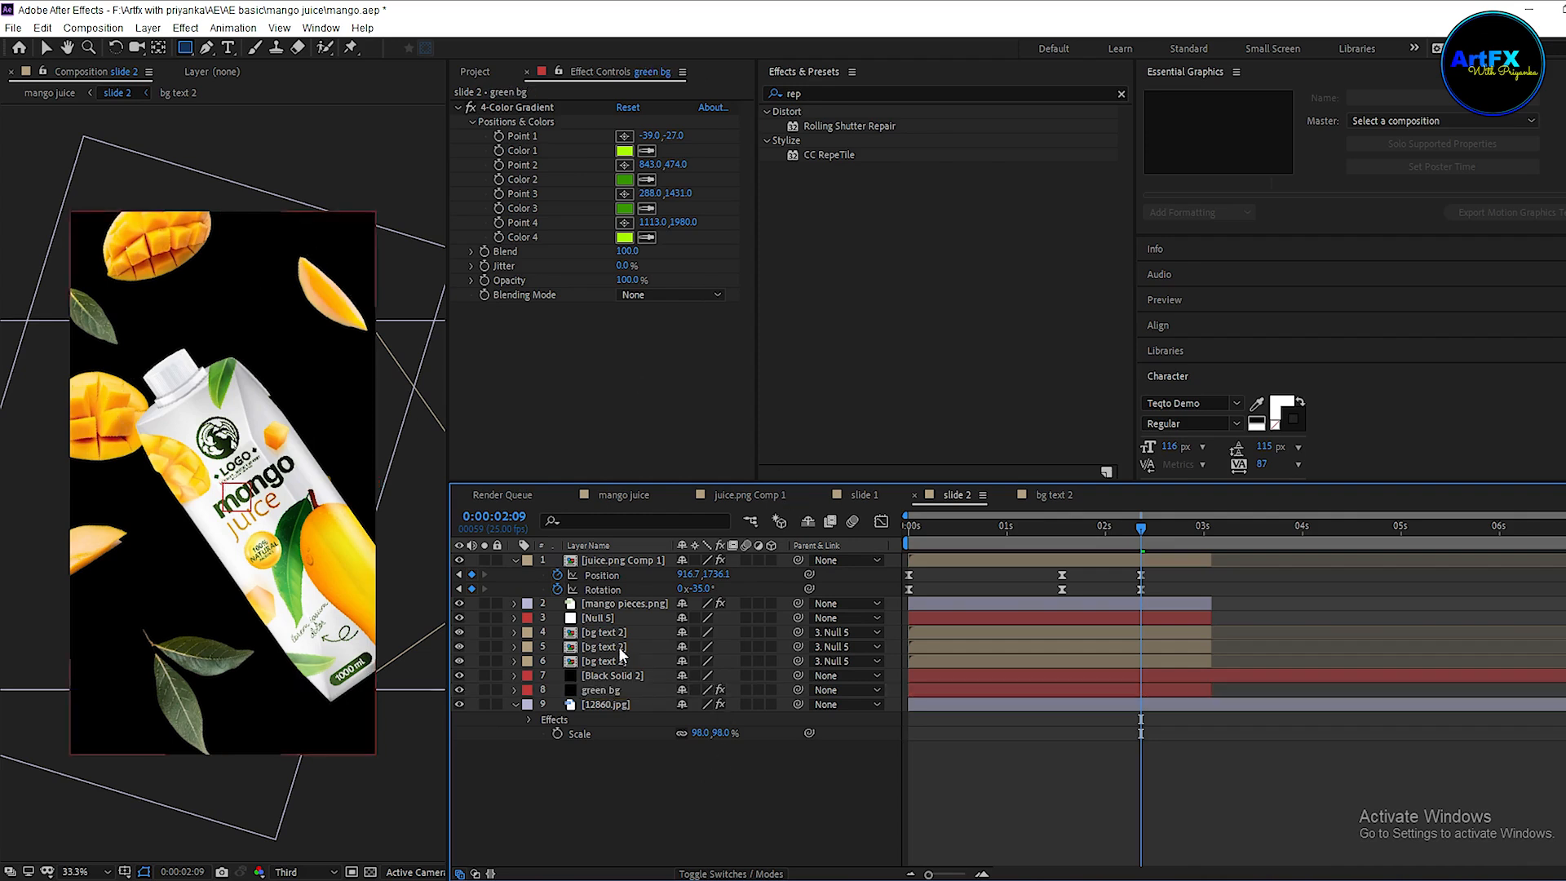
Rename the new black solid above green bg as mask.
{"action": "left_click", "coordinate": [635, 675]}
{"action": "right_click", "coordinate": [634, 672]}
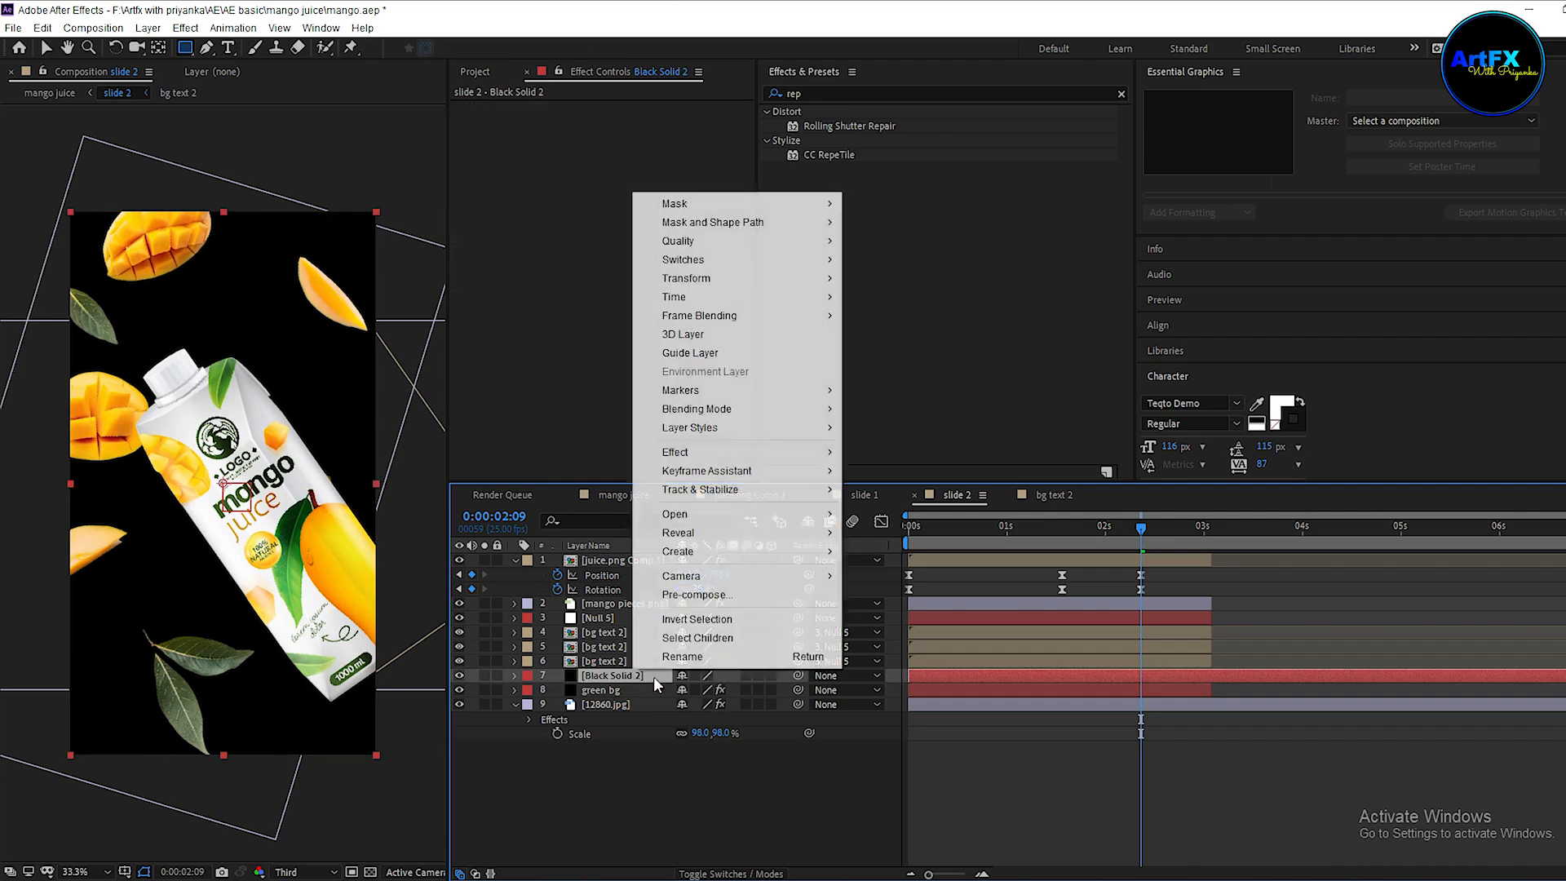
{"action": "left_click", "coordinate": [693, 656]}
{"action": "type", "text": "mas"}
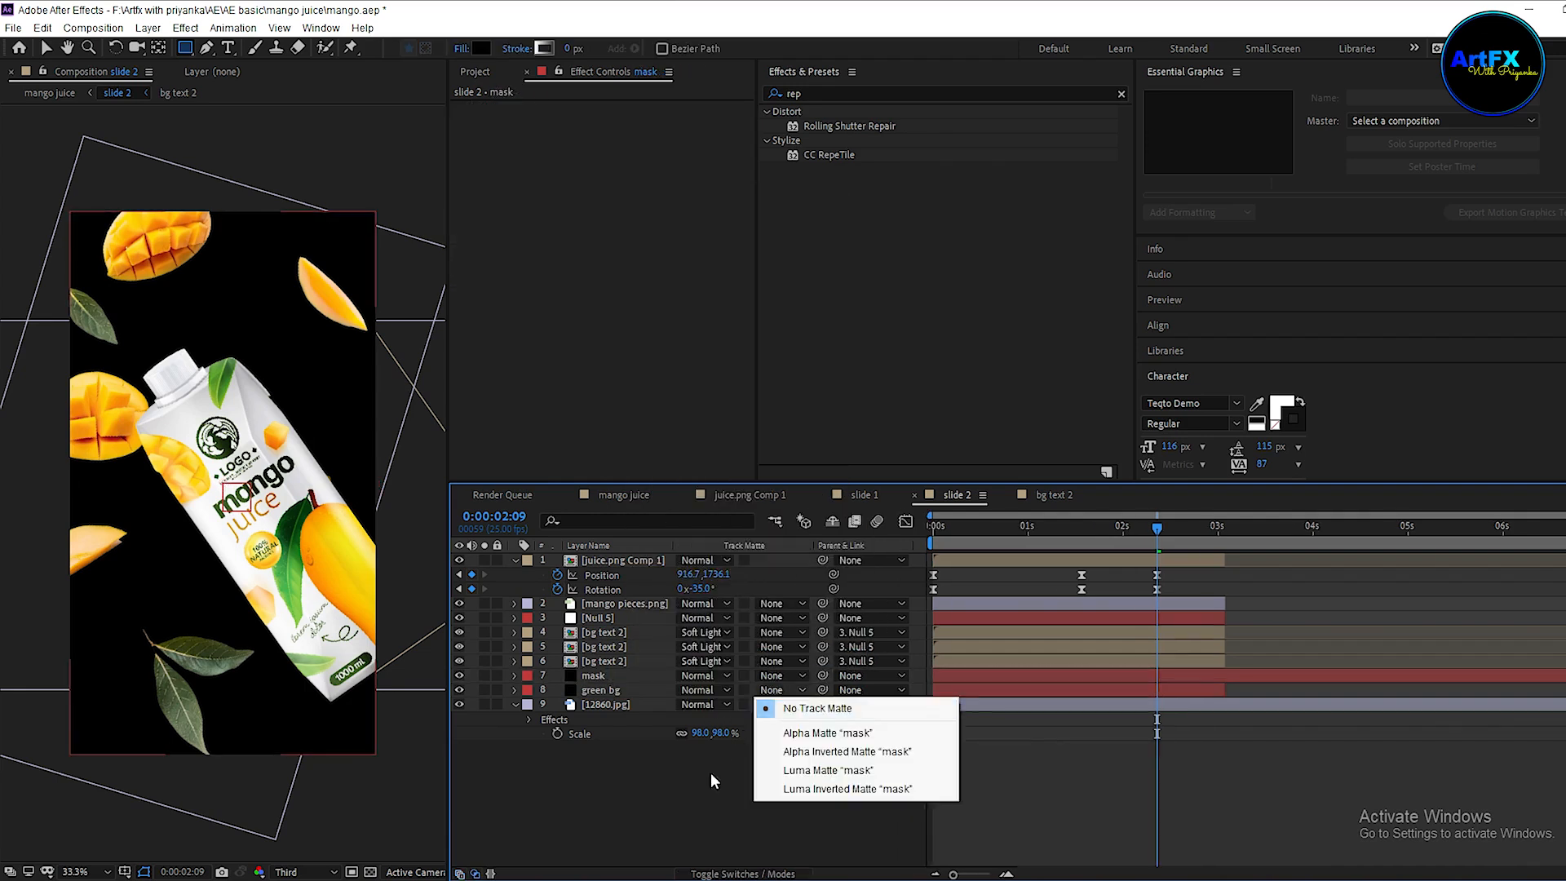
Set the green bg layer's track matte to Alpha Matte "mask".
{"action": "left_click", "coordinate": [711, 773]}
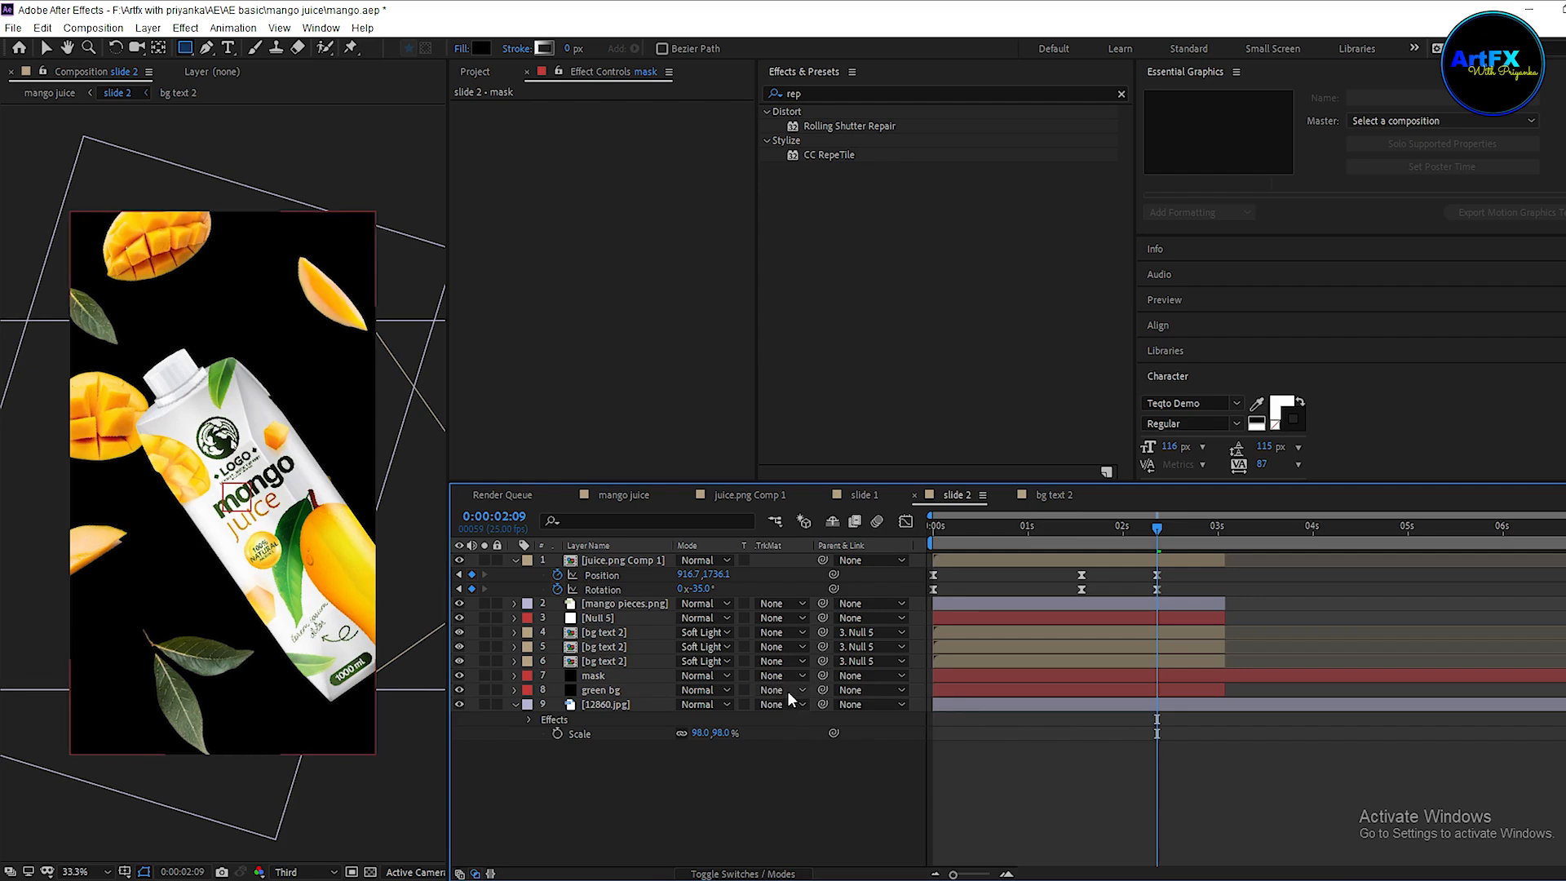
{"action": "left_click", "coordinate": [783, 690]}
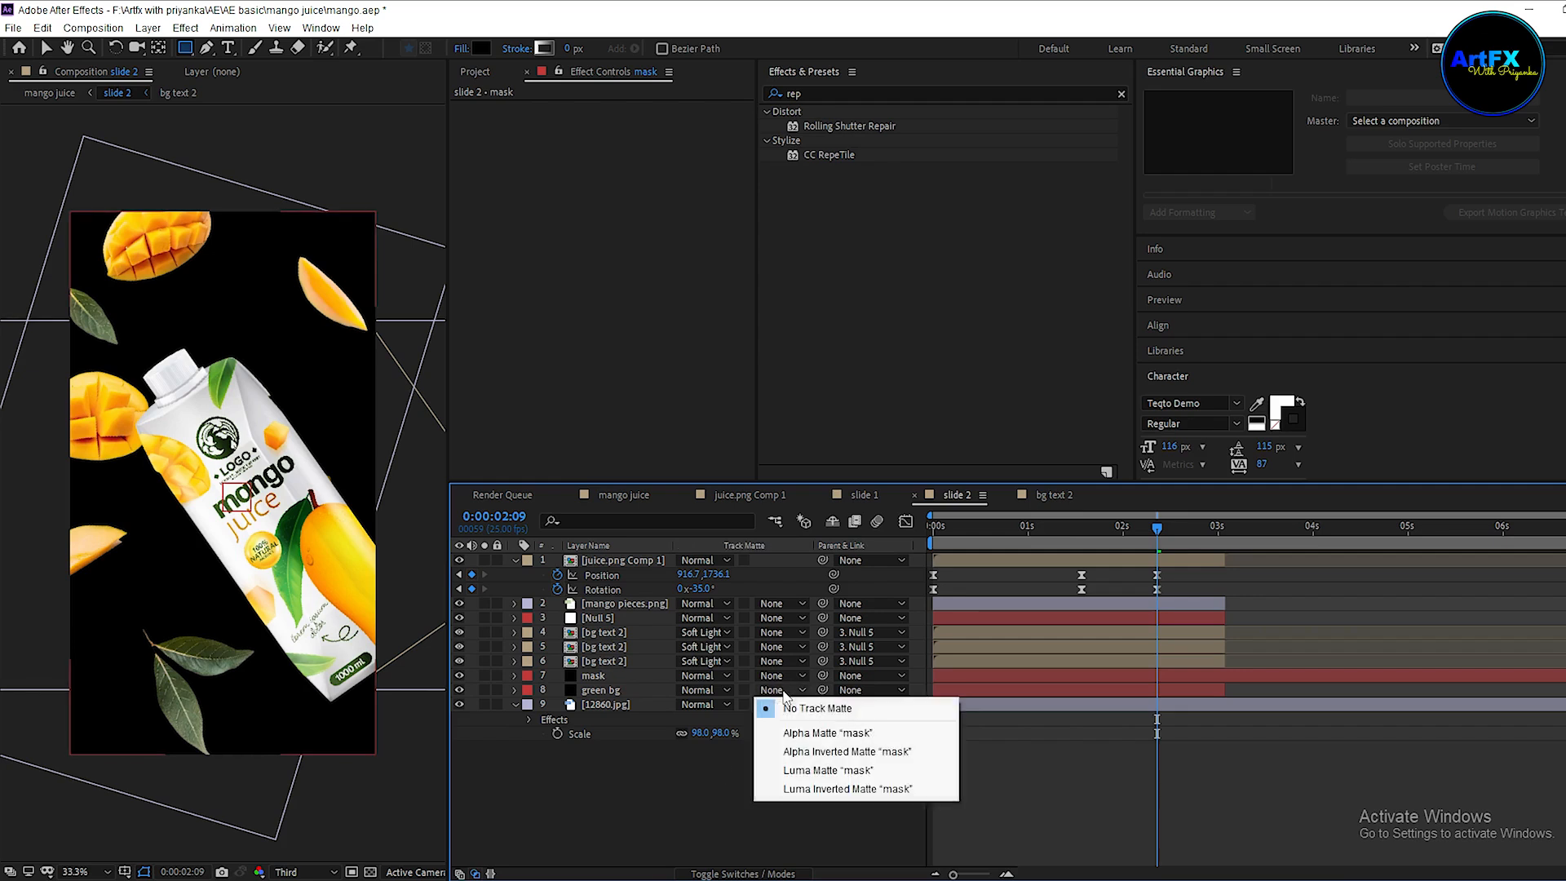
{"action": "left_click", "coordinate": [827, 733]}
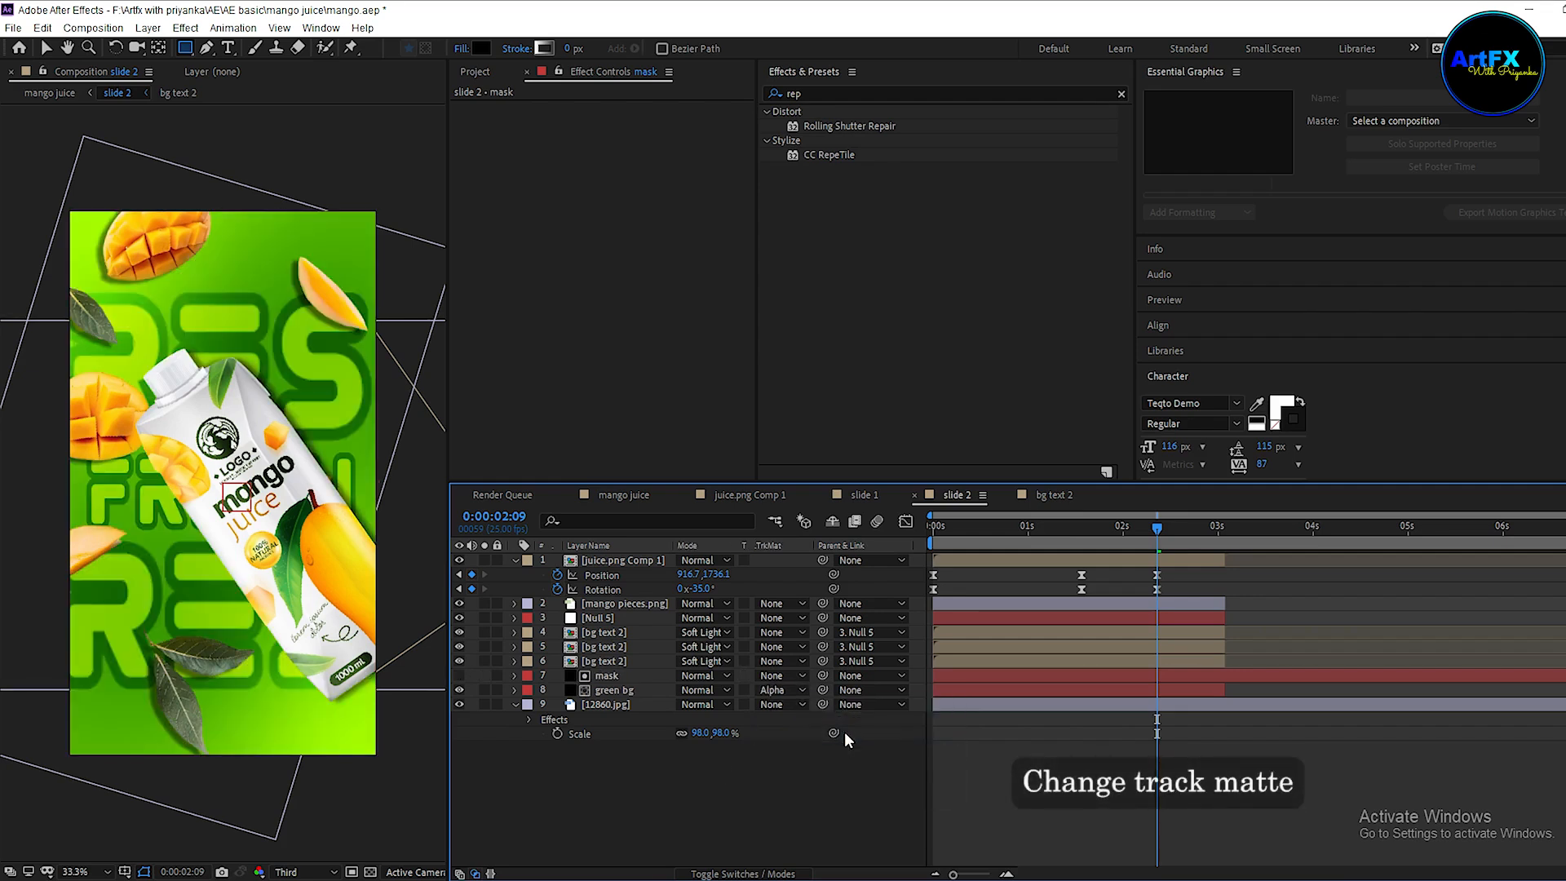
Animate the mask layer's unlinked Scale from 100, 0% at 0:00:02:09 to 100, 100% at 0:00:02:22.
{"action": "left_click", "coordinate": [610, 674]}
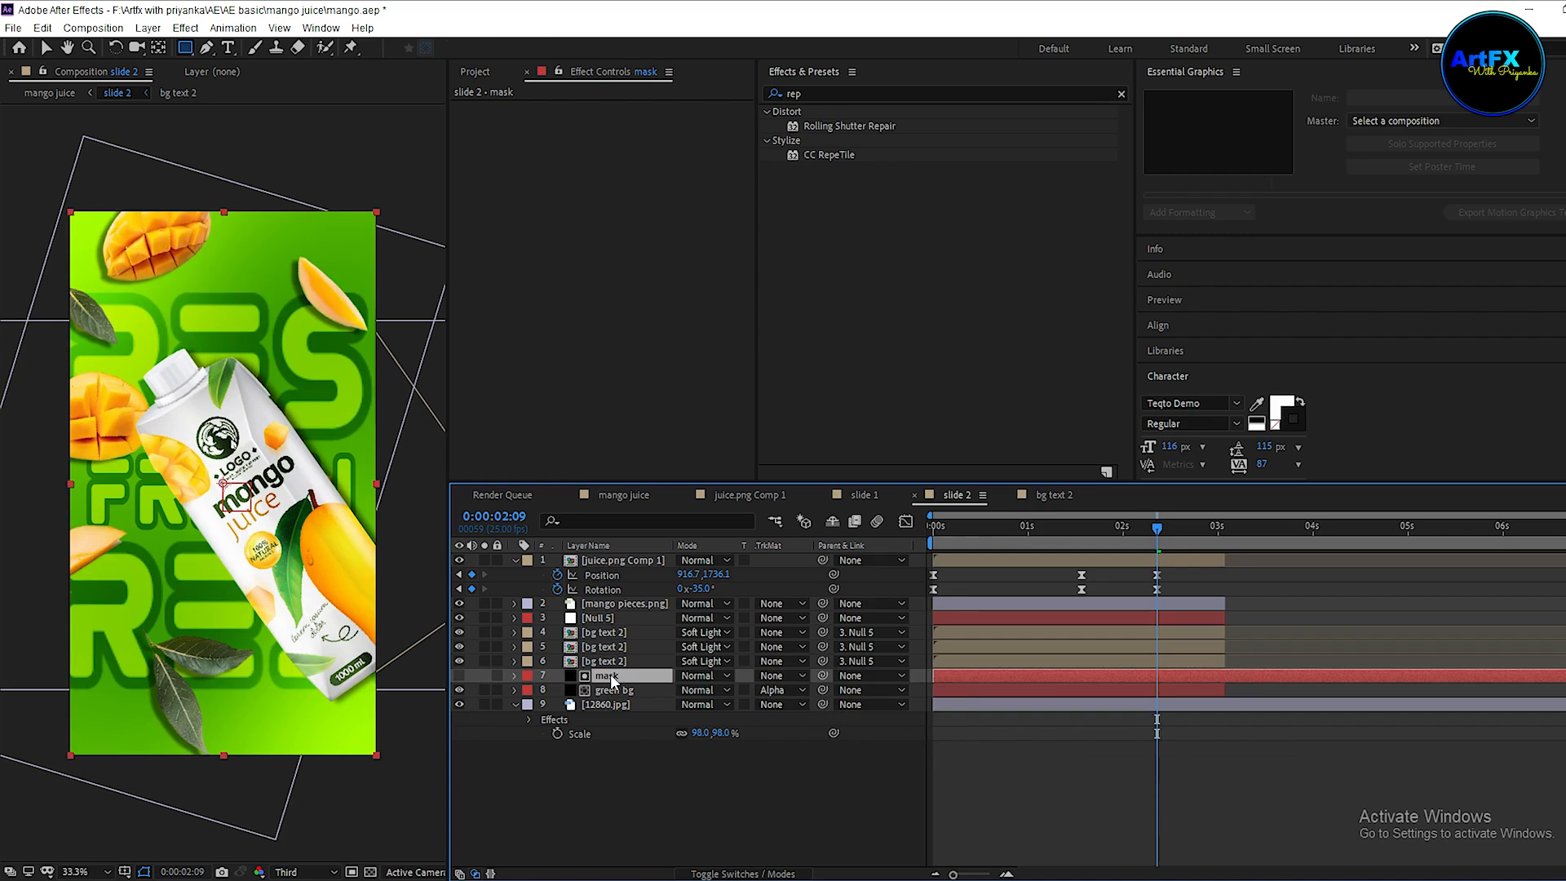
{"action": "key", "text": "s"}
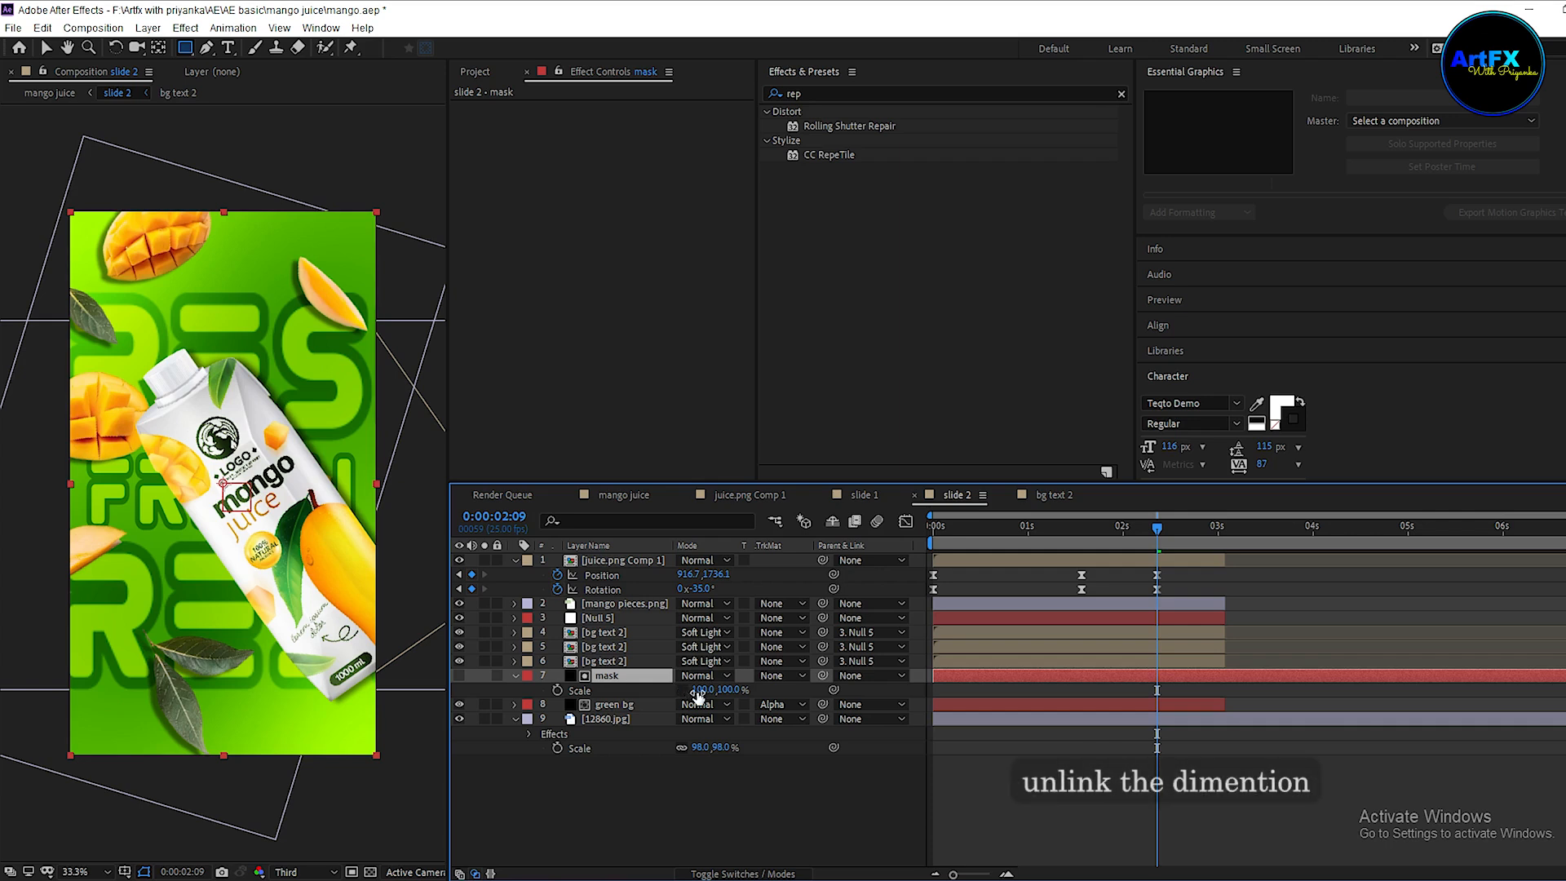
{"action": "left_click", "coordinate": [557, 691]}
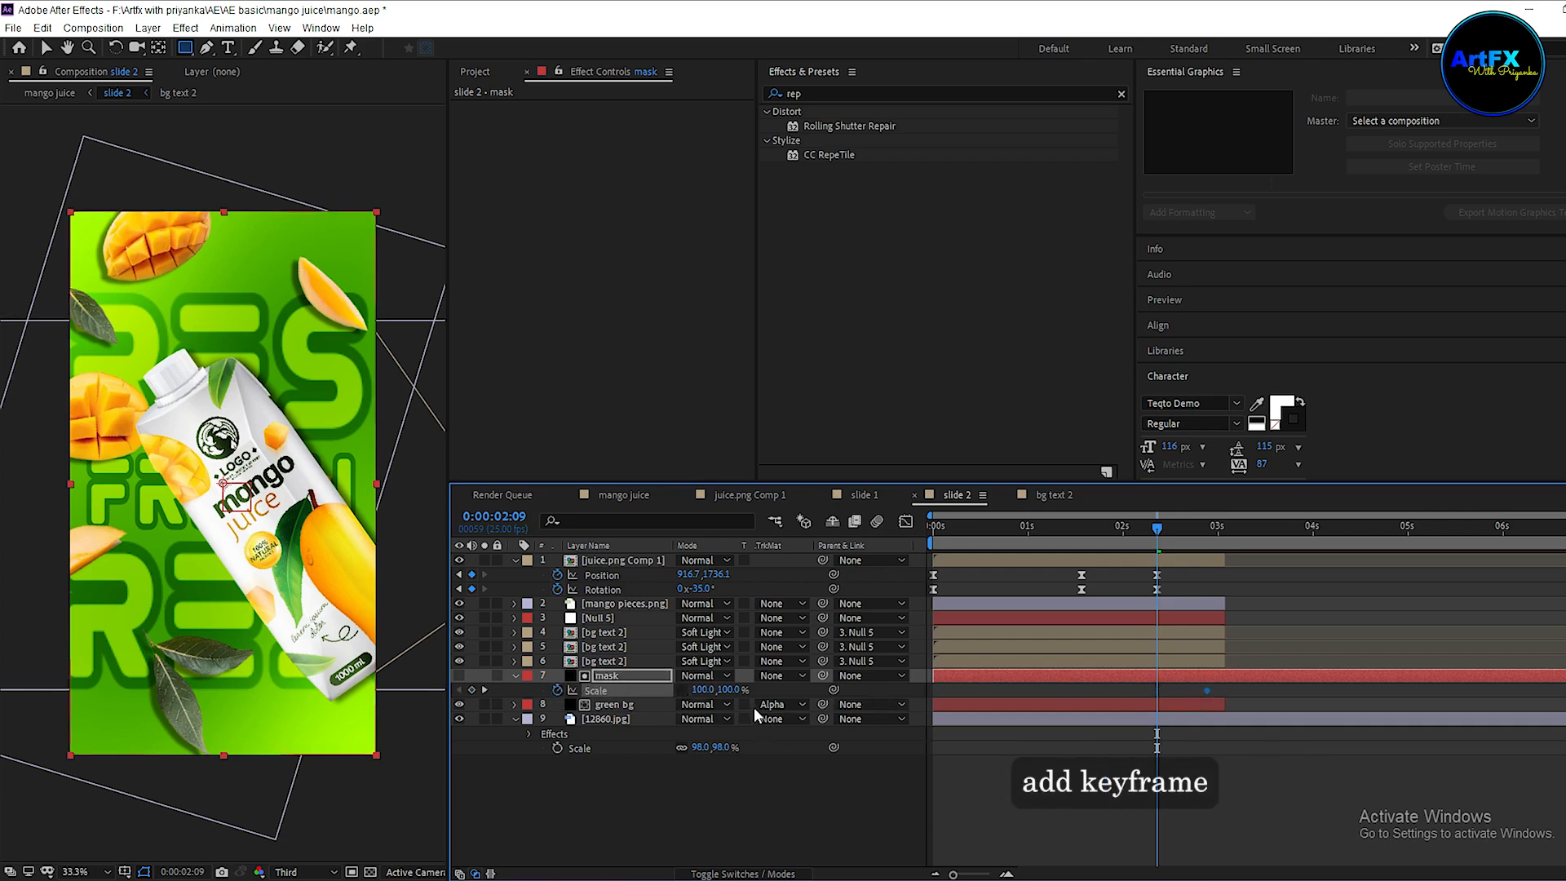
{"action": "left_click", "coordinate": [730, 689]}
{"action": "type", "text": "0"}
{"action": "left_click", "coordinate": [760, 797]}
{"action": "left_click_drag", "start_coordinate": [1158, 548], "coordinate": [1161, 549]}
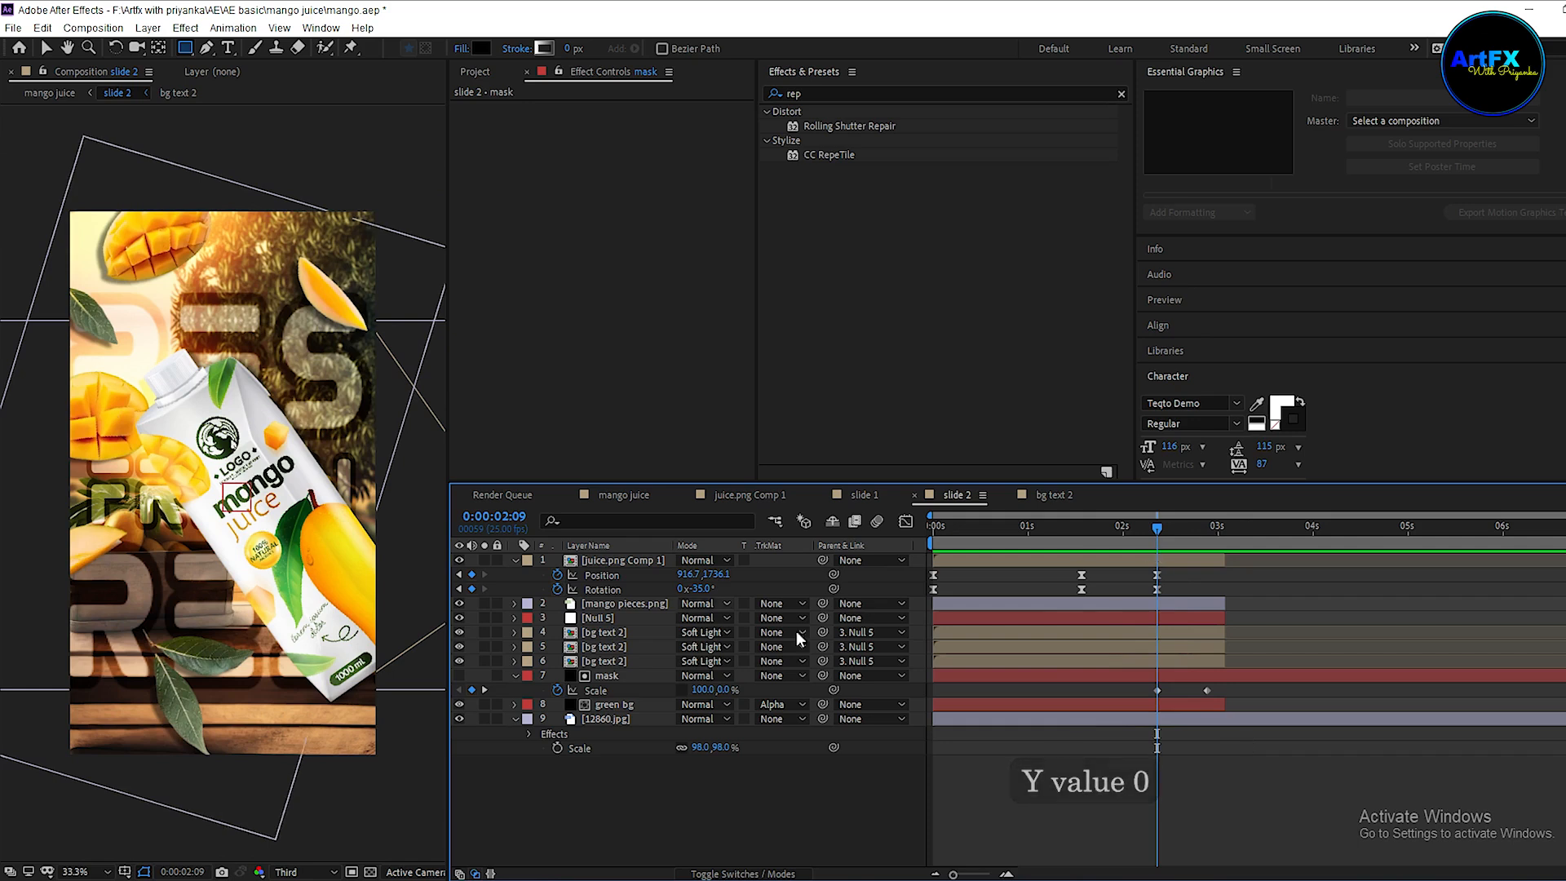
Change the green bg layer's track matte to Alpha Inverted Matte "mask".
{"action": "left_click", "coordinate": [781, 704]}
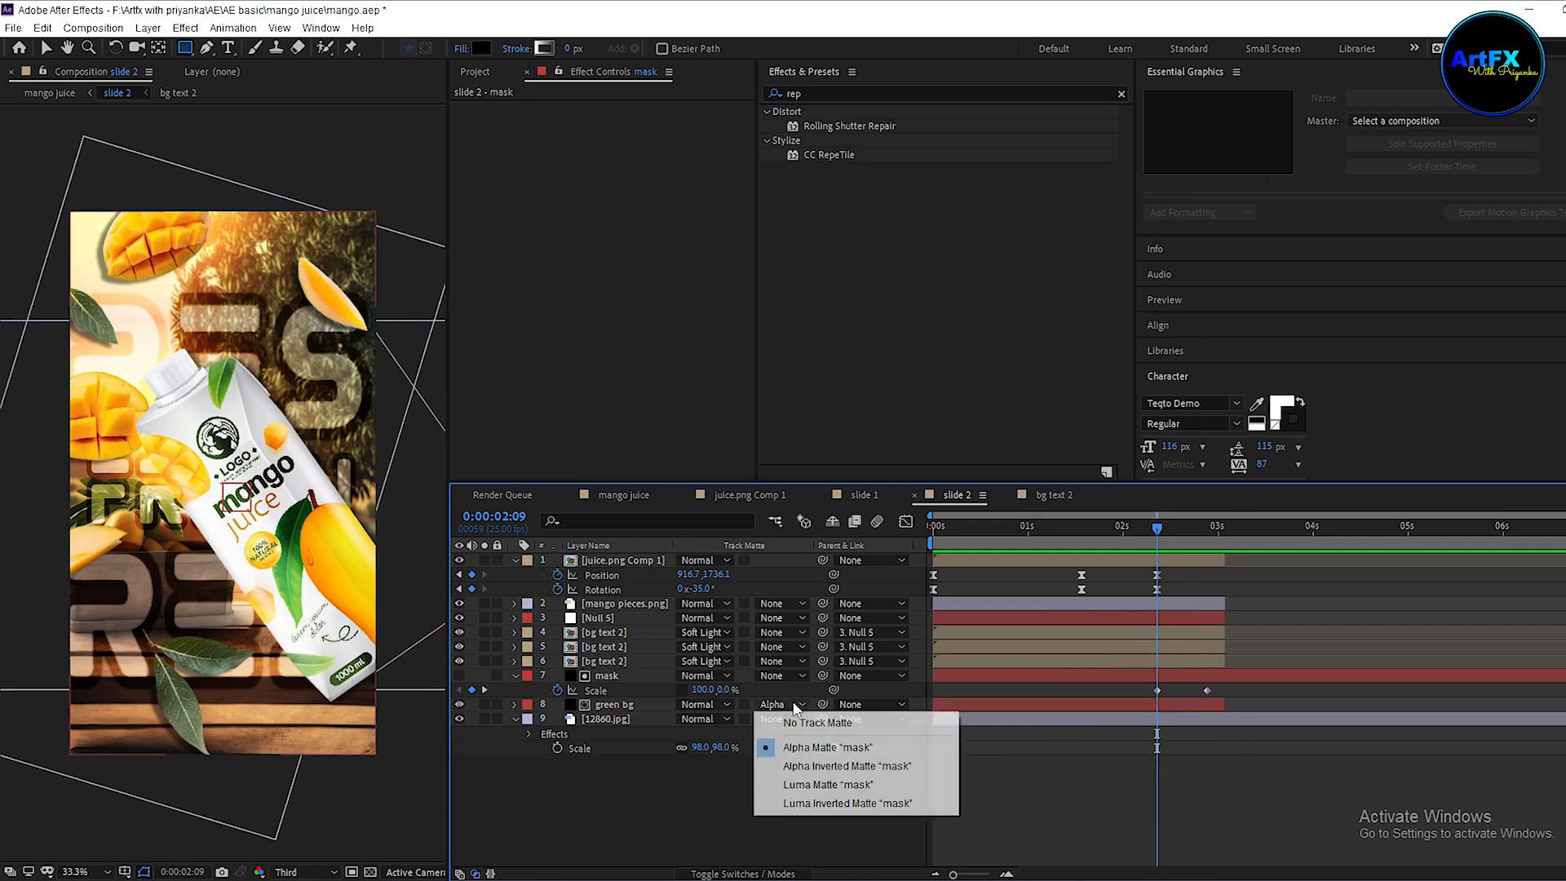
{"action": "left_click", "coordinate": [829, 767]}
{"action": "mouse_move", "coordinate": [1162, 538]}
{"action": "left_mouse_down"}
{"action": "mouse_move", "coordinate": [1202, 543]}
{"action": "mouse_move", "coordinate": [1157, 533]}
{"action": "left_mouse_up"}
Fade the three bg text 2 layers from 100% opacity at 0:00:02:09 to 0% at 0:00:02:22.
{"action": "left_click", "coordinate": [607, 661]}
{"action": "left_click", "coordinate": [636, 633], "text": "shift"}
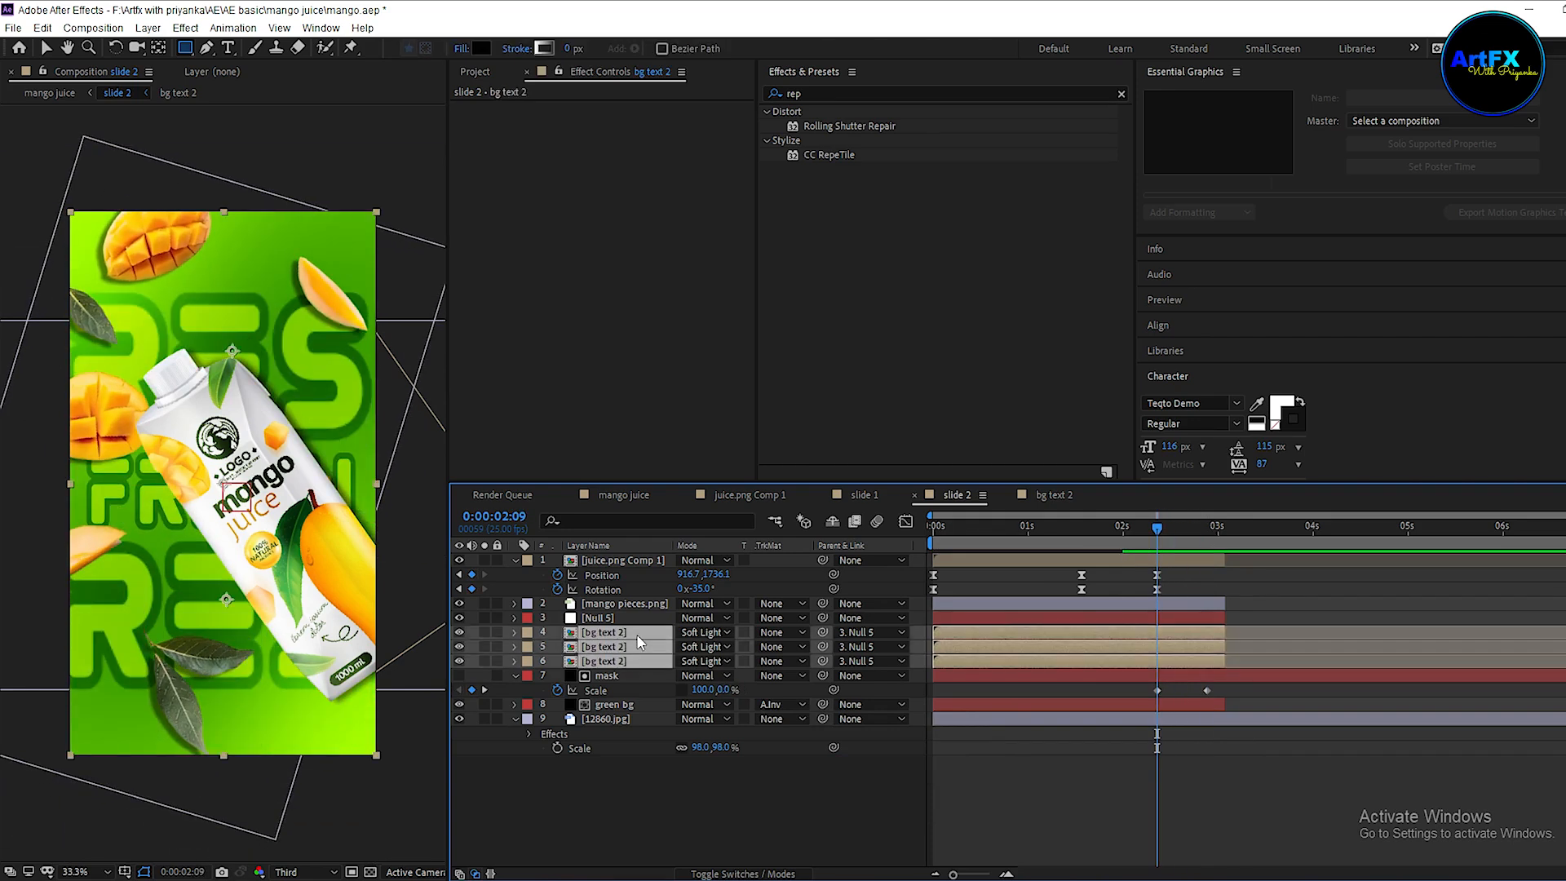
{"action": "key", "text": "t"}
{"action": "left_click", "coordinate": [555, 647]}
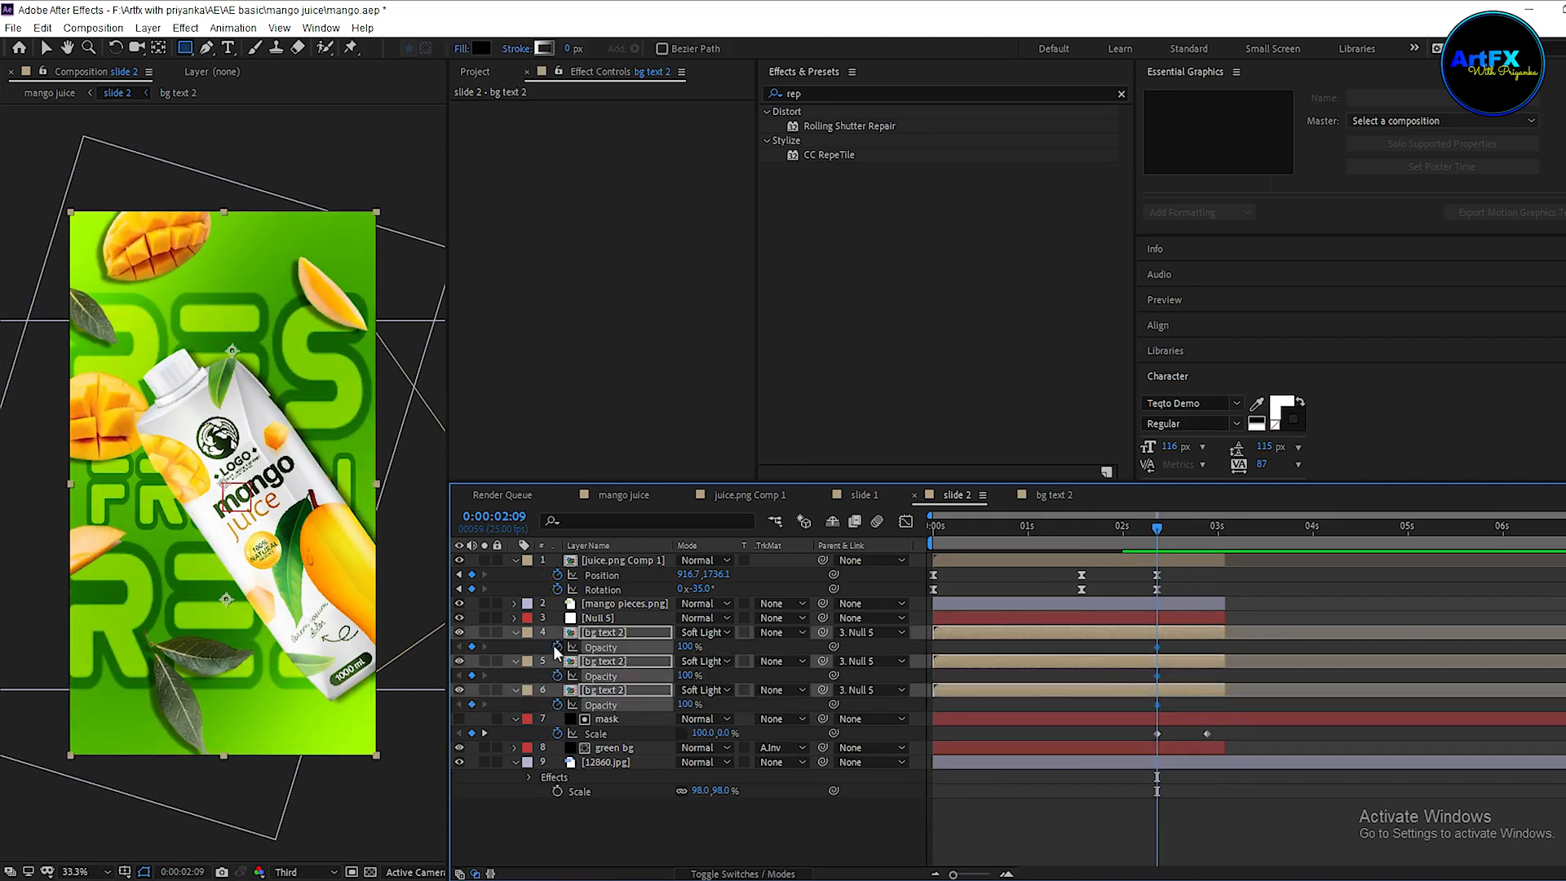
{"action": "left_click_drag", "start_coordinate": [1157, 530], "coordinate": [1207, 537]}
{"action": "left_click_drag", "start_coordinate": [685, 647], "coordinate": [254, 653]}
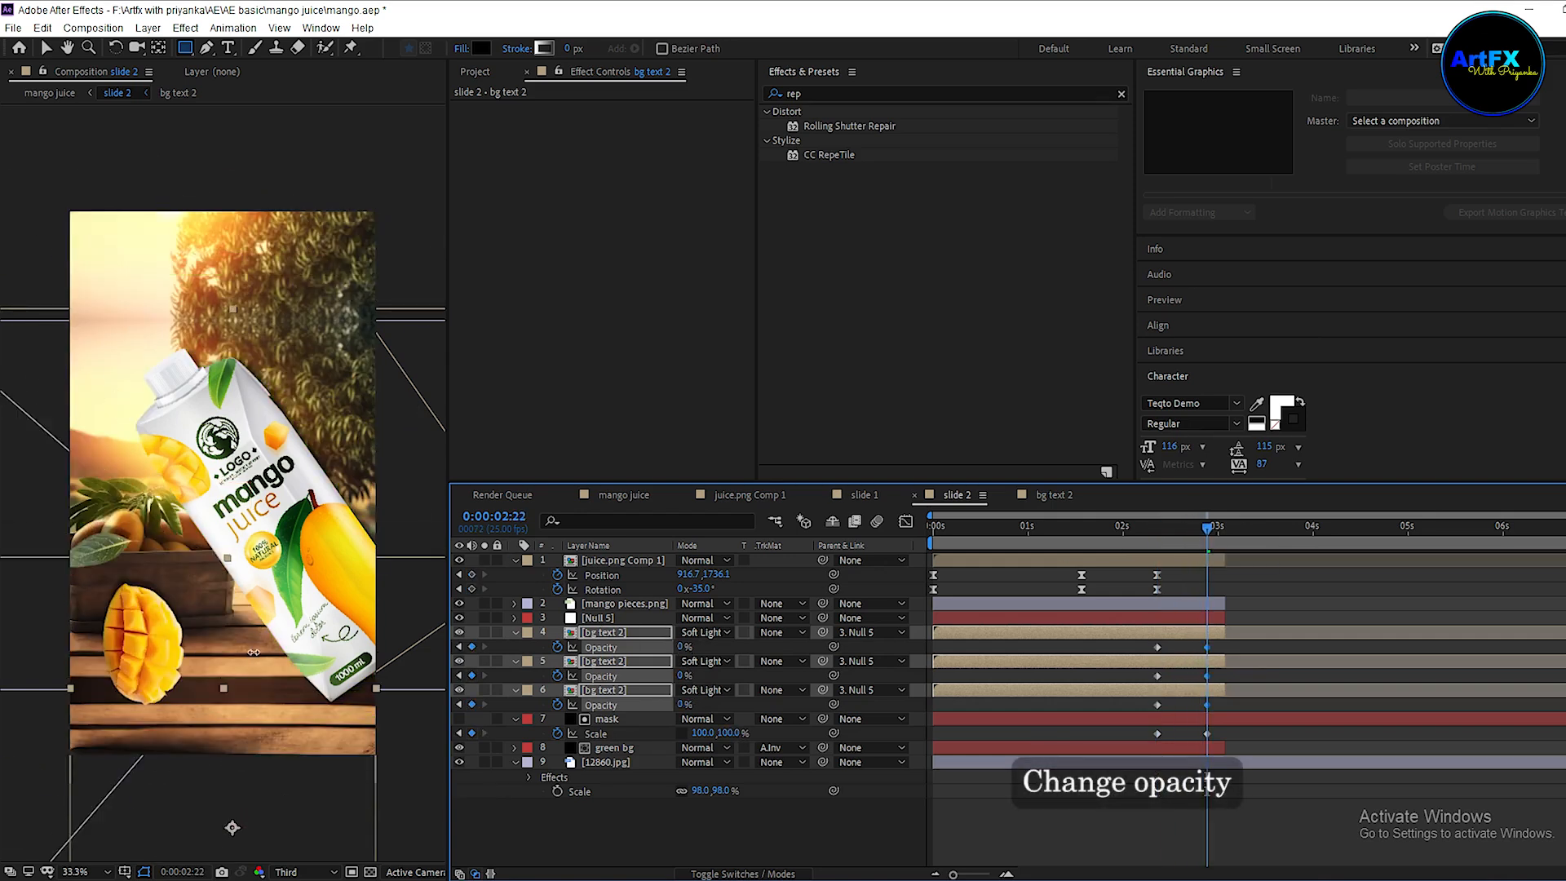
Fade mango pieces.png from 100% to 0% opacity starting at 0:00:02:09, and shift the fade and mask end keyframes earlier.
{"action": "left_click", "coordinate": [648, 603]}
{"action": "key", "text": "j"}
{"action": "key", "text": "alt+shift+t"}
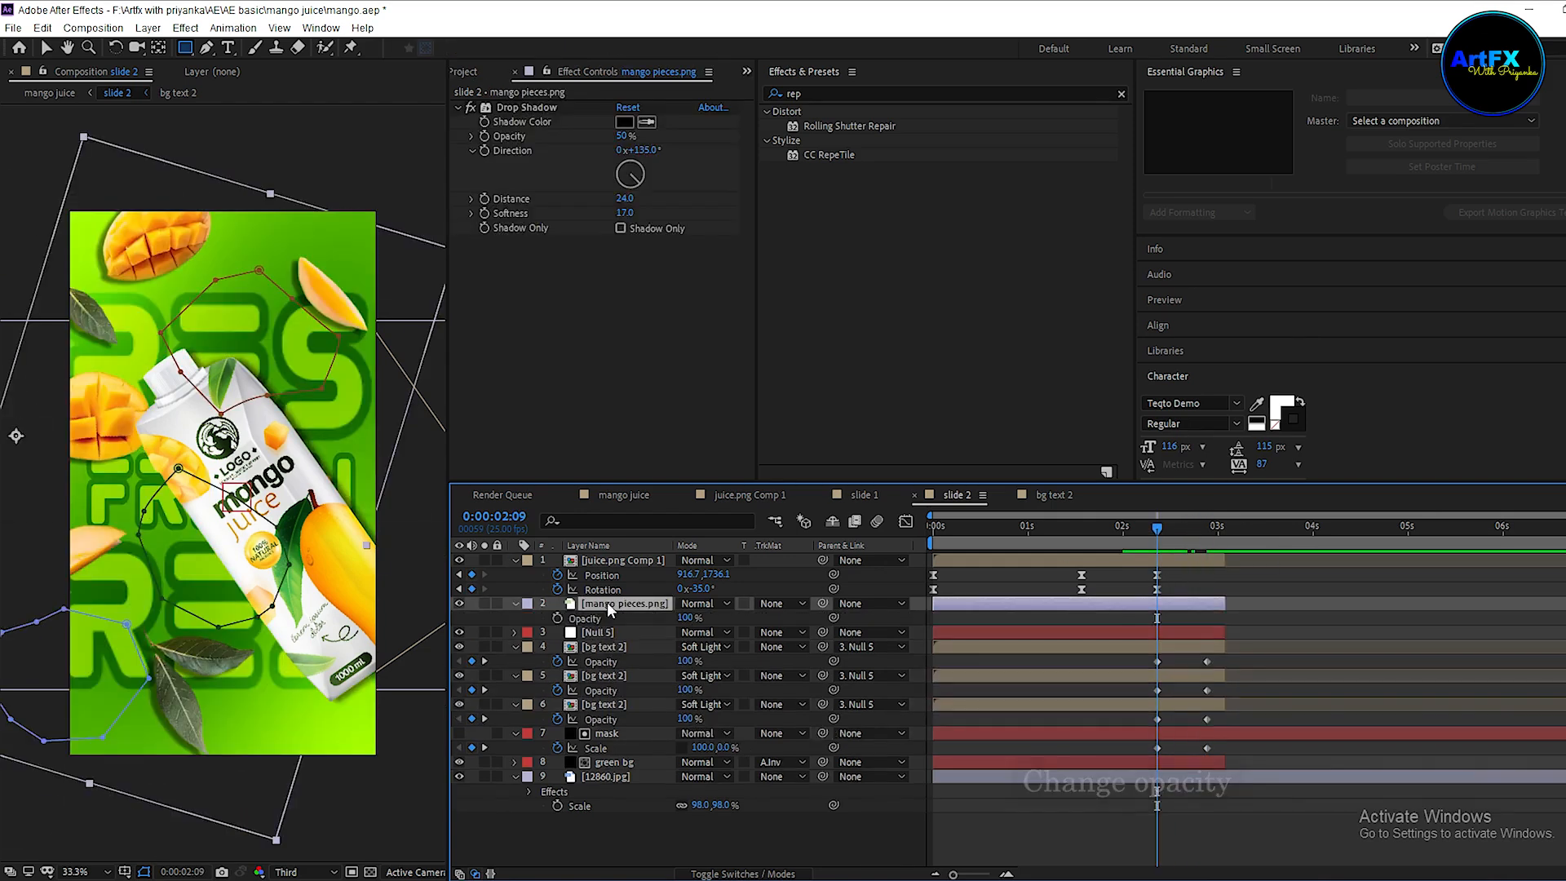
{"action": "key", "text": "k"}
{"action": "left_click_drag", "start_coordinate": [685, 618], "coordinate": [522, 620]}
{"action": "left_click_drag", "start_coordinate": [1237, 612], "coordinate": [1185, 618]}
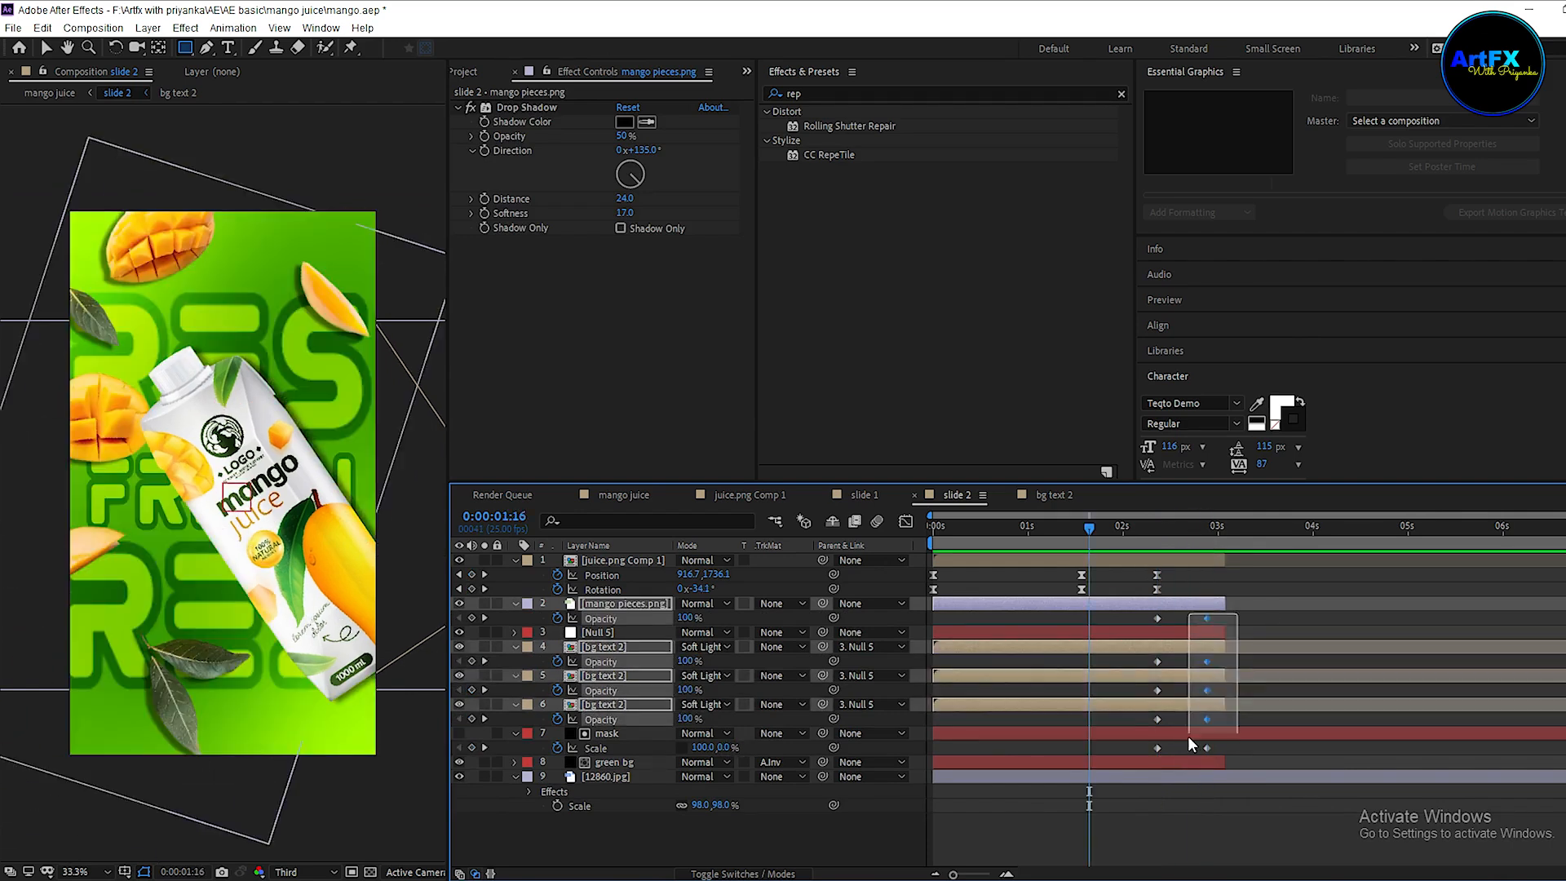
{"action": "key", "text": "space"}
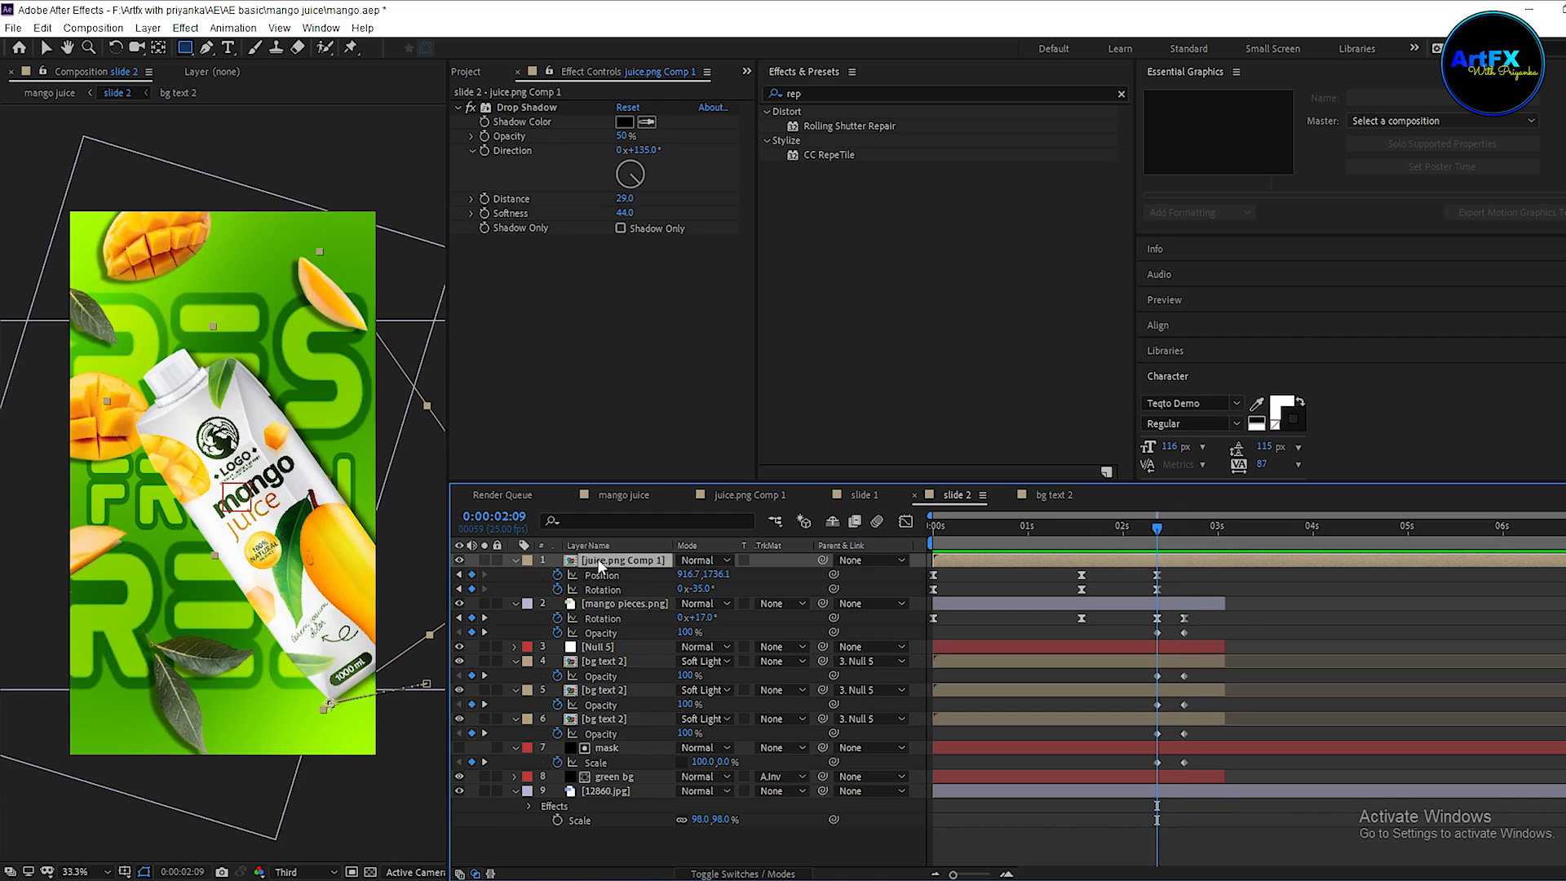
Keyframe juice.png Comp 1's position, scale and rotation from 0:00:02:09 so the box shrinks and stands upright on the table.
{"action": "key", "text": "shift+s"}
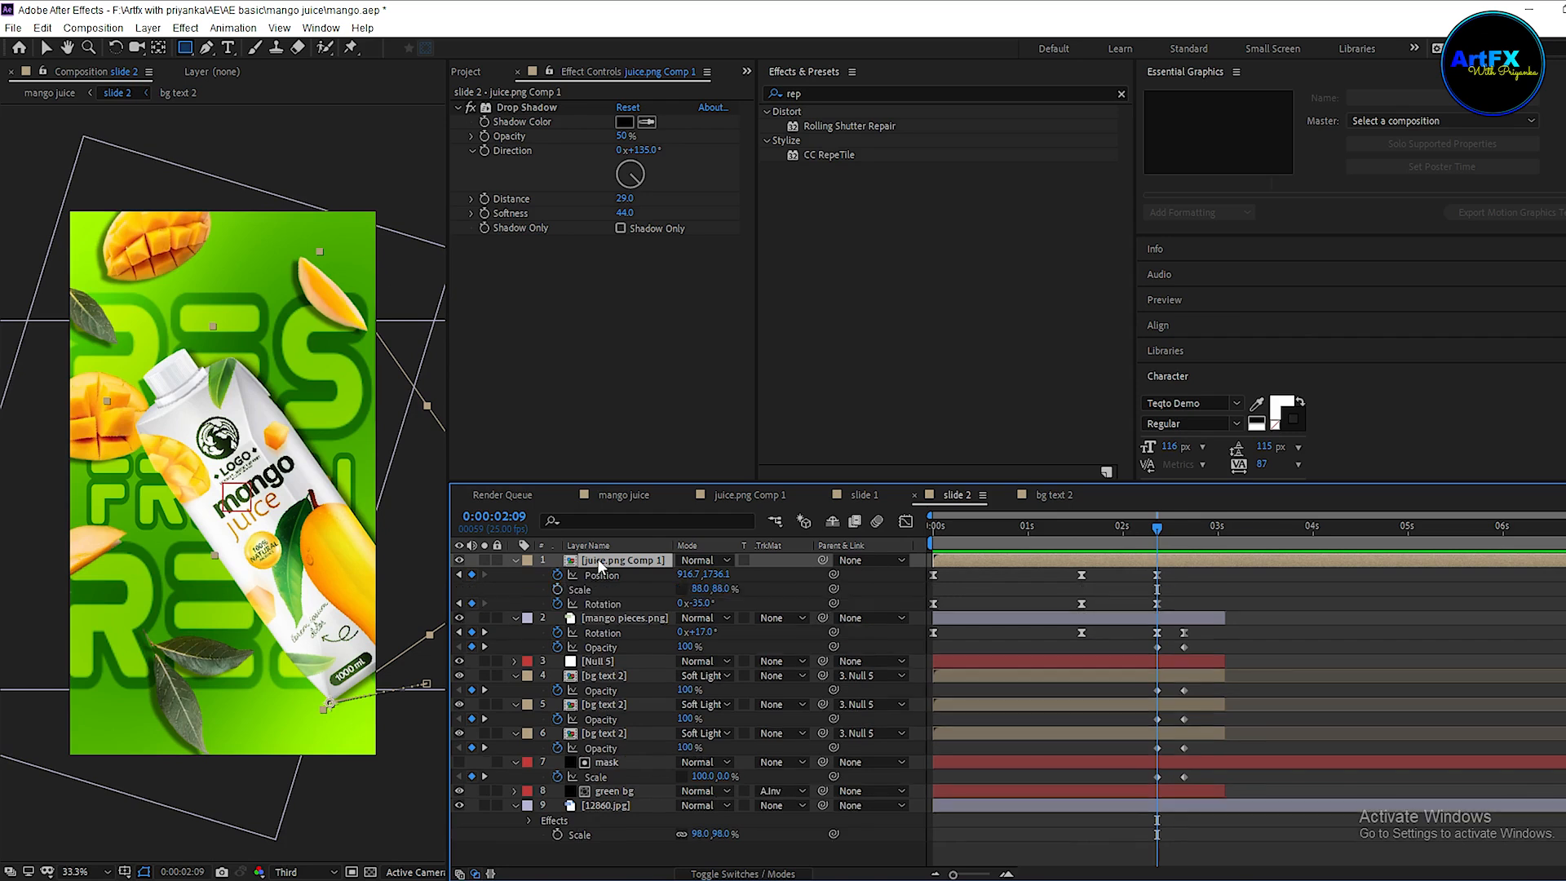
{"action": "left_click", "coordinate": [558, 589]}
{"action": "left_click_drag", "start_coordinate": [1157, 528], "coordinate": [1184, 531]}
{"action": "left_click_drag", "start_coordinate": [712, 575], "coordinate": [510, 576]}
{"action": "left_click_drag", "start_coordinate": [716, 575], "coordinate": [609, 575]}
{"action": "left_click_drag", "start_coordinate": [701, 604], "coordinate": [729, 607]}
{"action": "left_click_drag", "start_coordinate": [700, 589], "coordinate": [725, 590]}
Reshape the juice box's motion path into a curve at the intermediate position keyframe.
{"action": "left_click", "coordinate": [46, 48]}
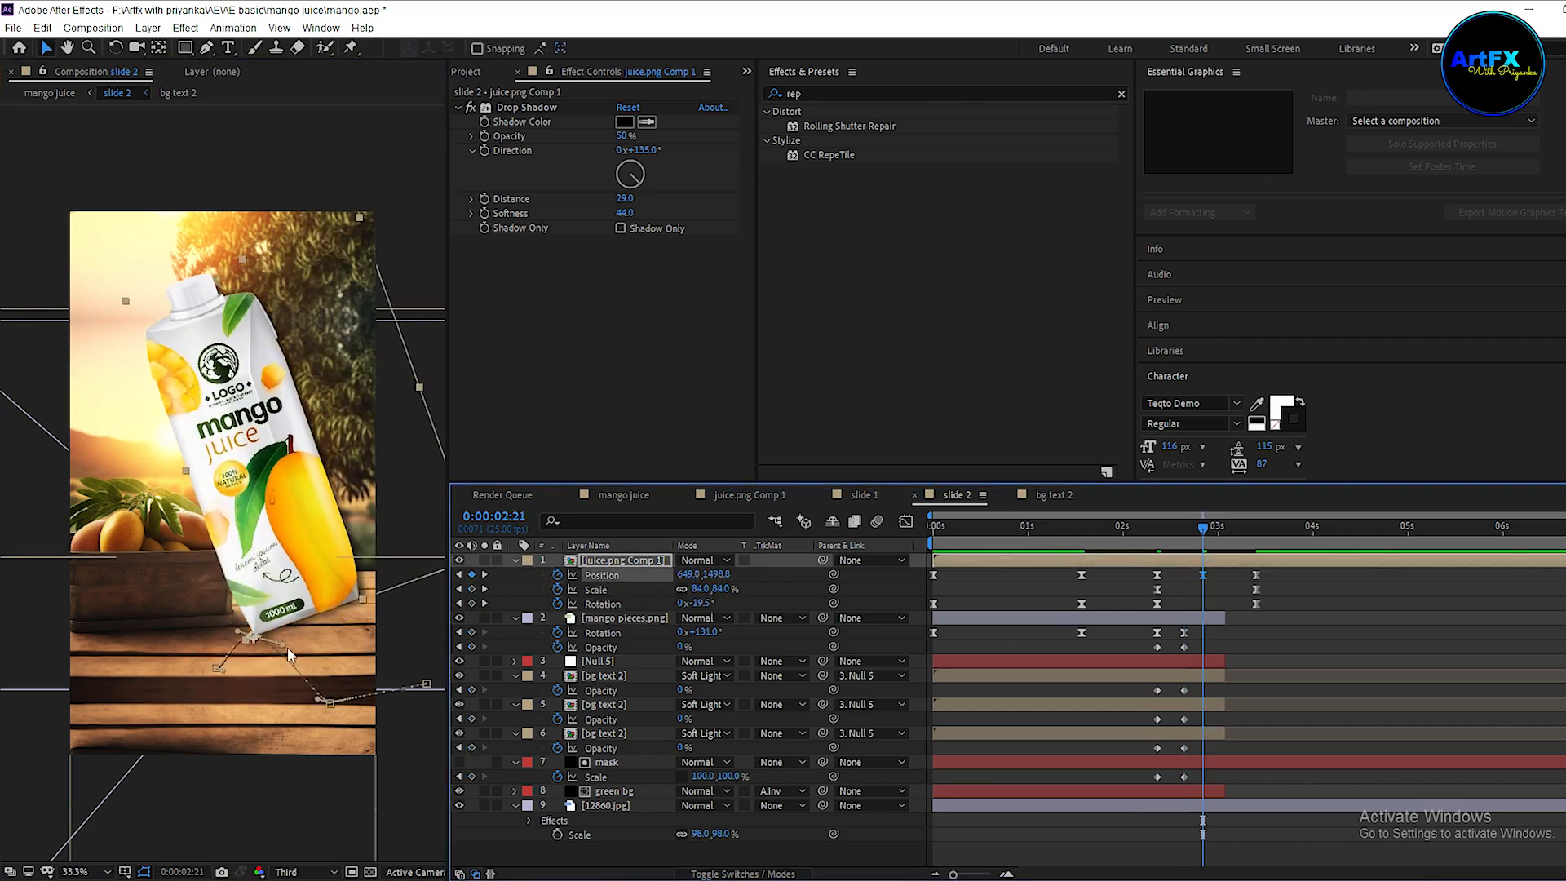
{"action": "left_click_drag", "start_coordinate": [287, 647], "coordinate": [218, 645]}
{"action": "left_click_drag", "start_coordinate": [335, 637], "coordinate": [339, 645]}
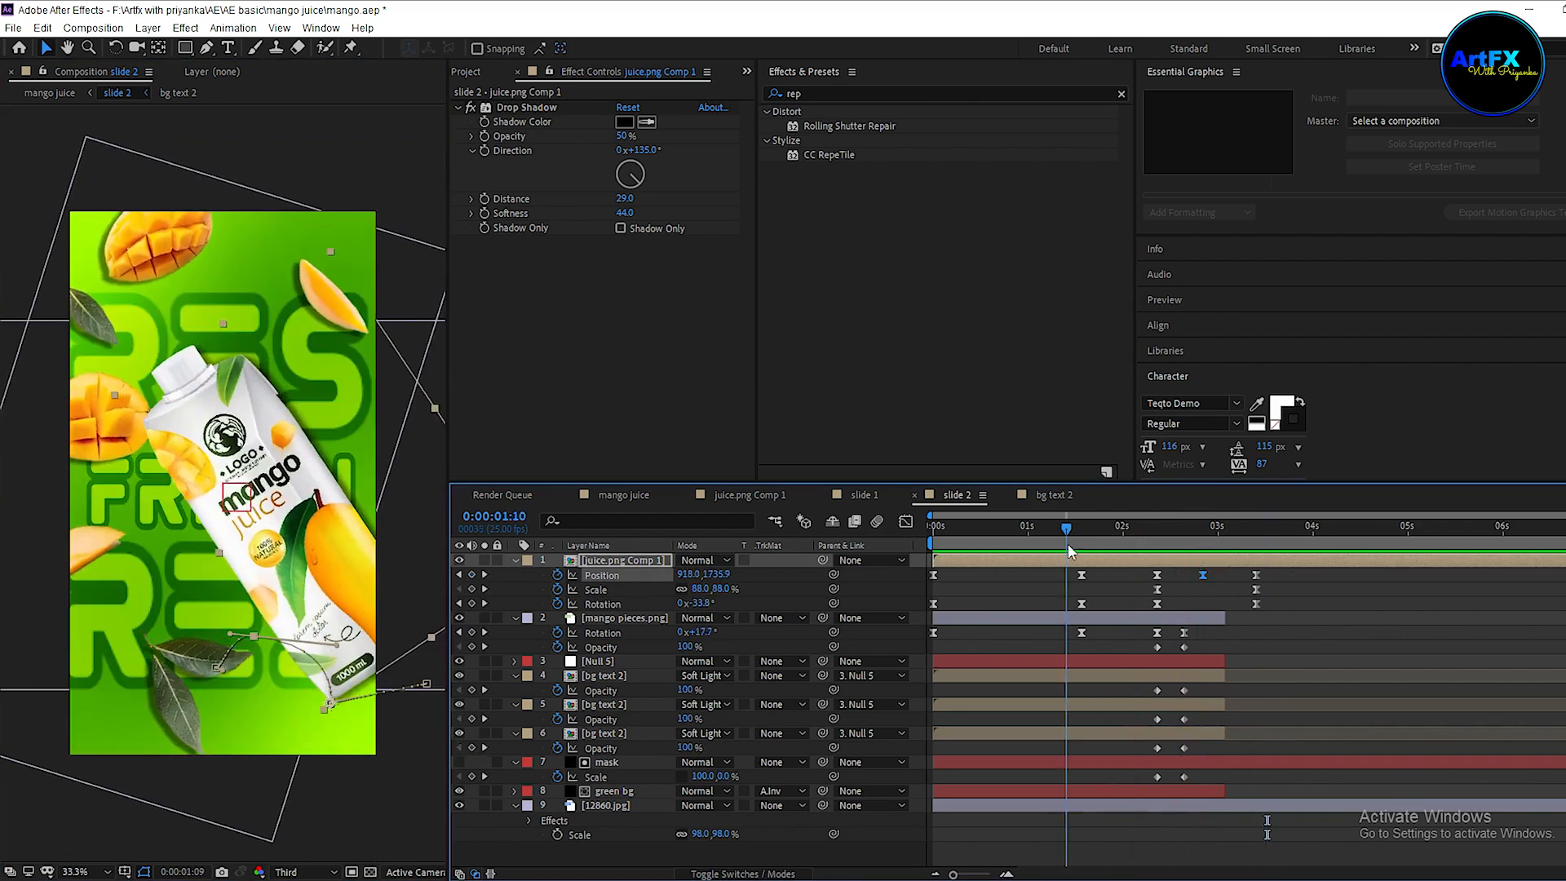
Adjust the easing of the juice box's transform keyframes from 0:00:02:09 onward in the speed graph and preview the motion.
{"action": "left_click_drag", "start_coordinate": [1280, 580], "coordinate": [1134, 595]}
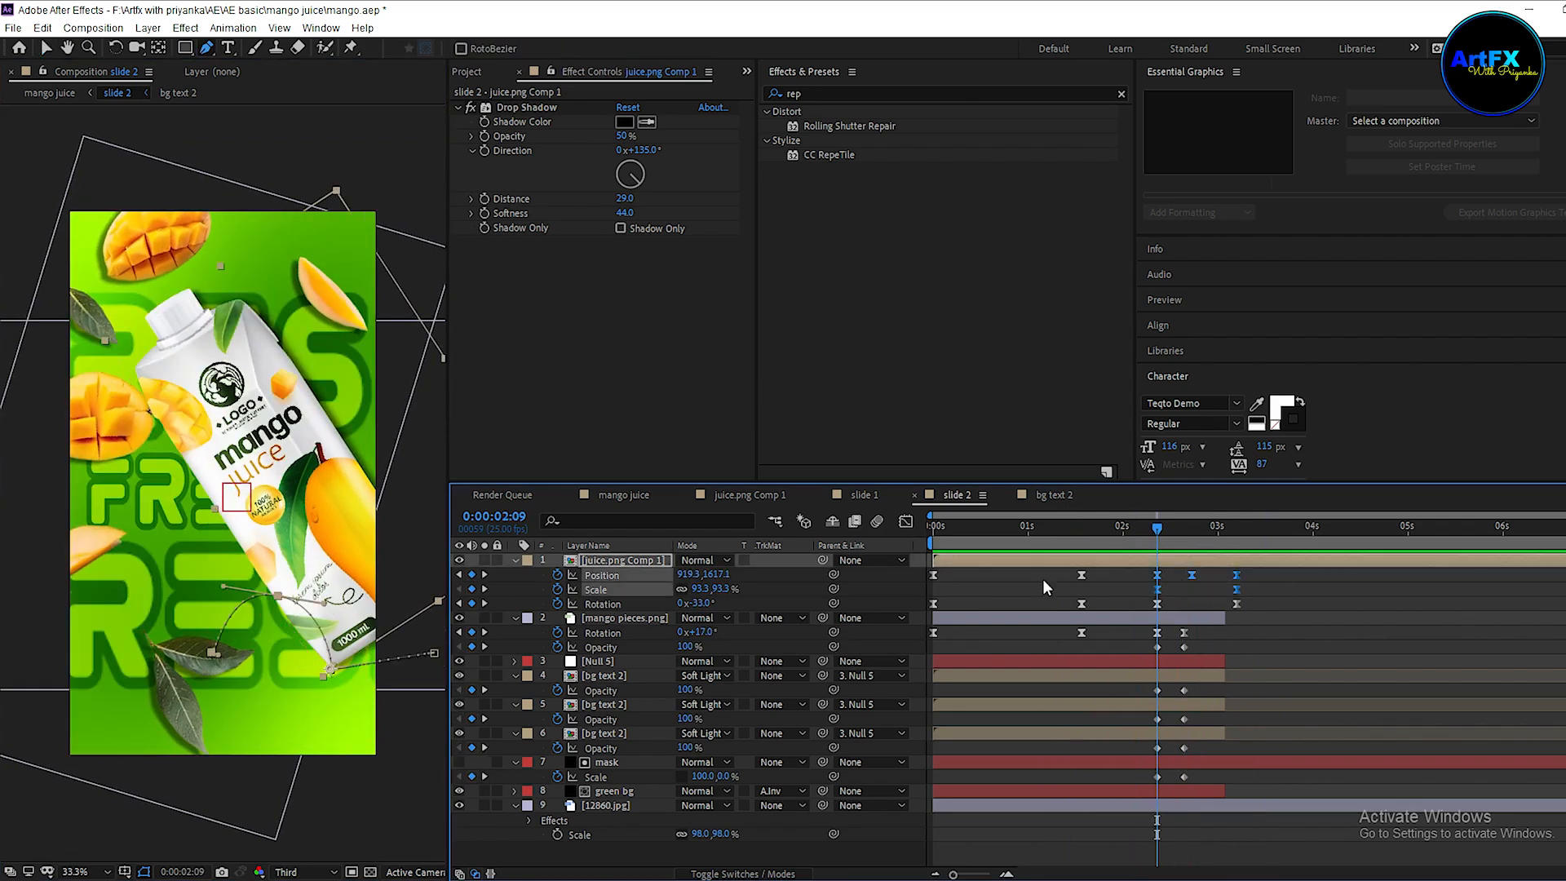
{"action": "left_click_drag", "start_coordinate": [1284, 584], "coordinate": [1157, 604]}
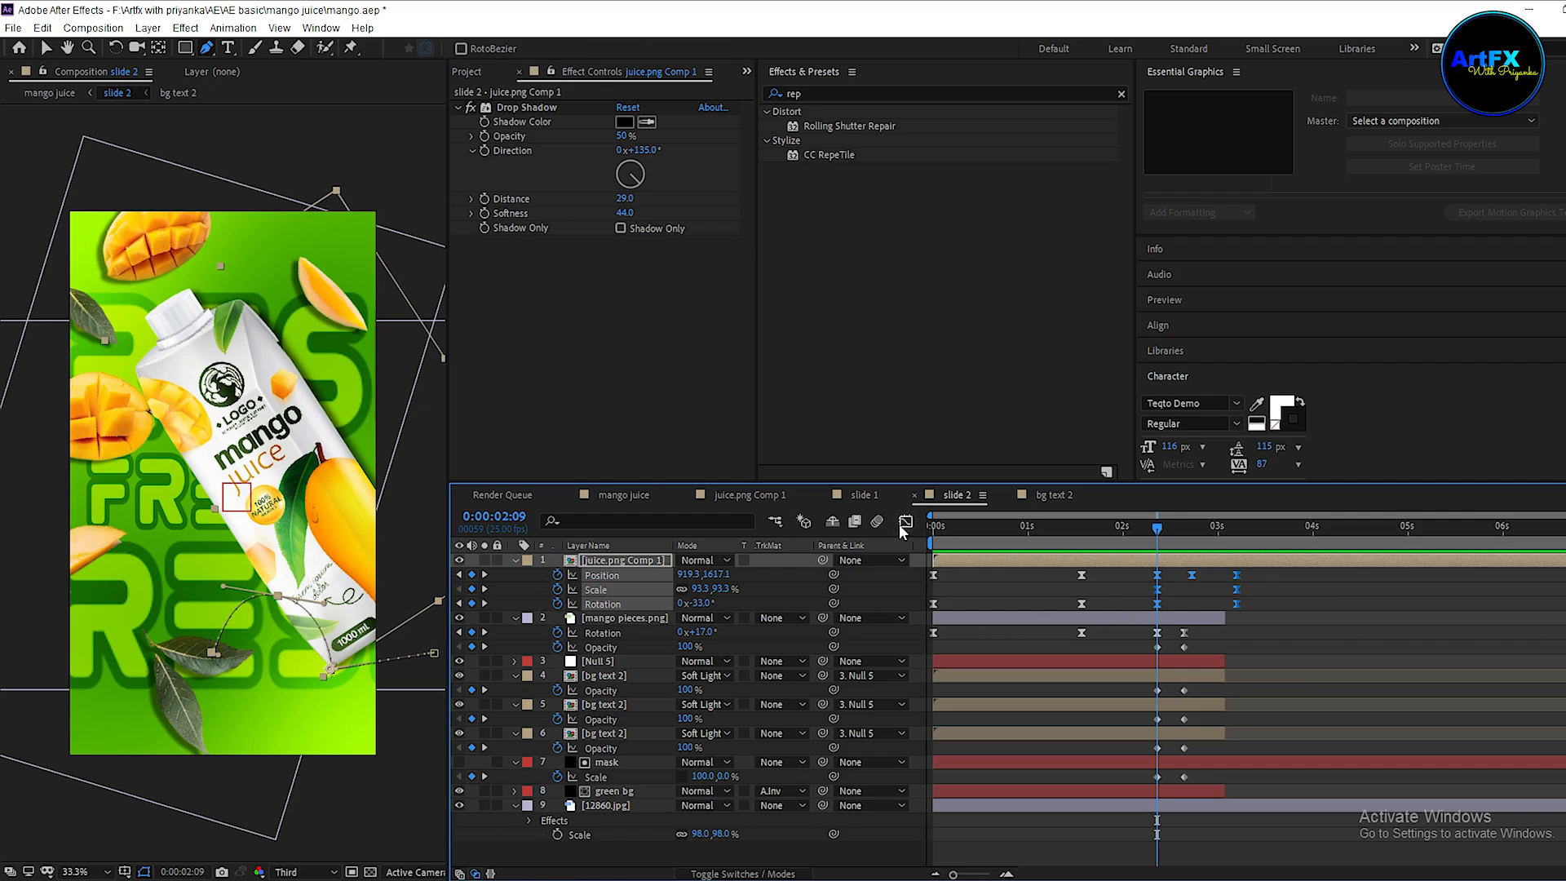
{"action": "left_click", "coordinate": [905, 521]}
{"action": "key", "text": "="}
{"action": "left_click_drag", "start_coordinate": [1289, 811], "coordinate": [1276, 810]}
{"action": "left_click_drag", "start_coordinate": [1408, 810], "coordinate": [1416, 811]}
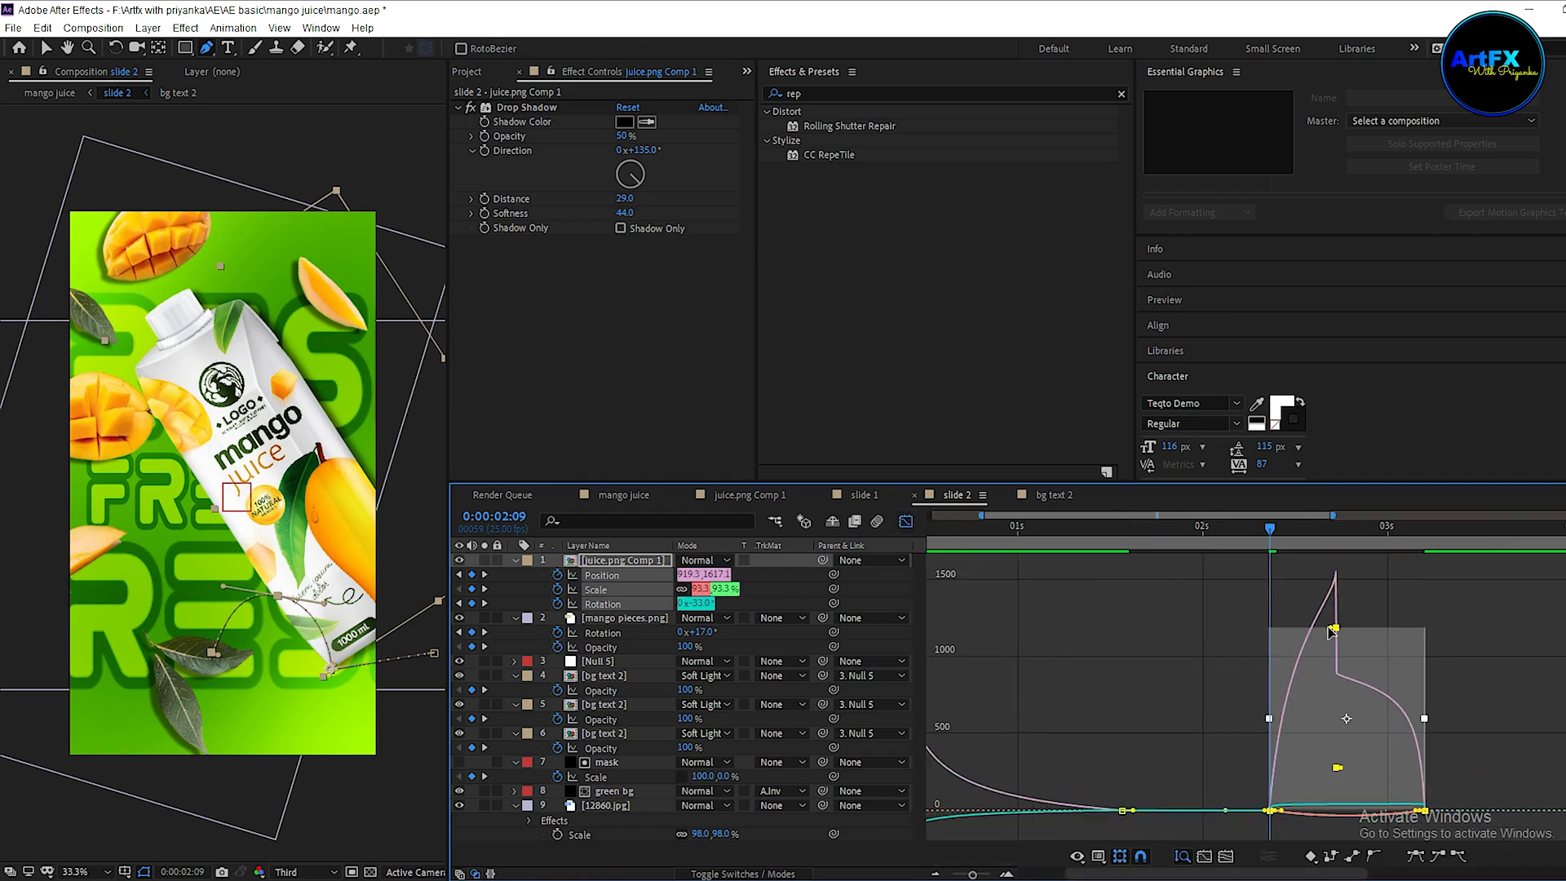
{"action": "left_click_drag", "start_coordinate": [1332, 628], "coordinate": [1329, 629]}
{"action": "key", "text": "space"}
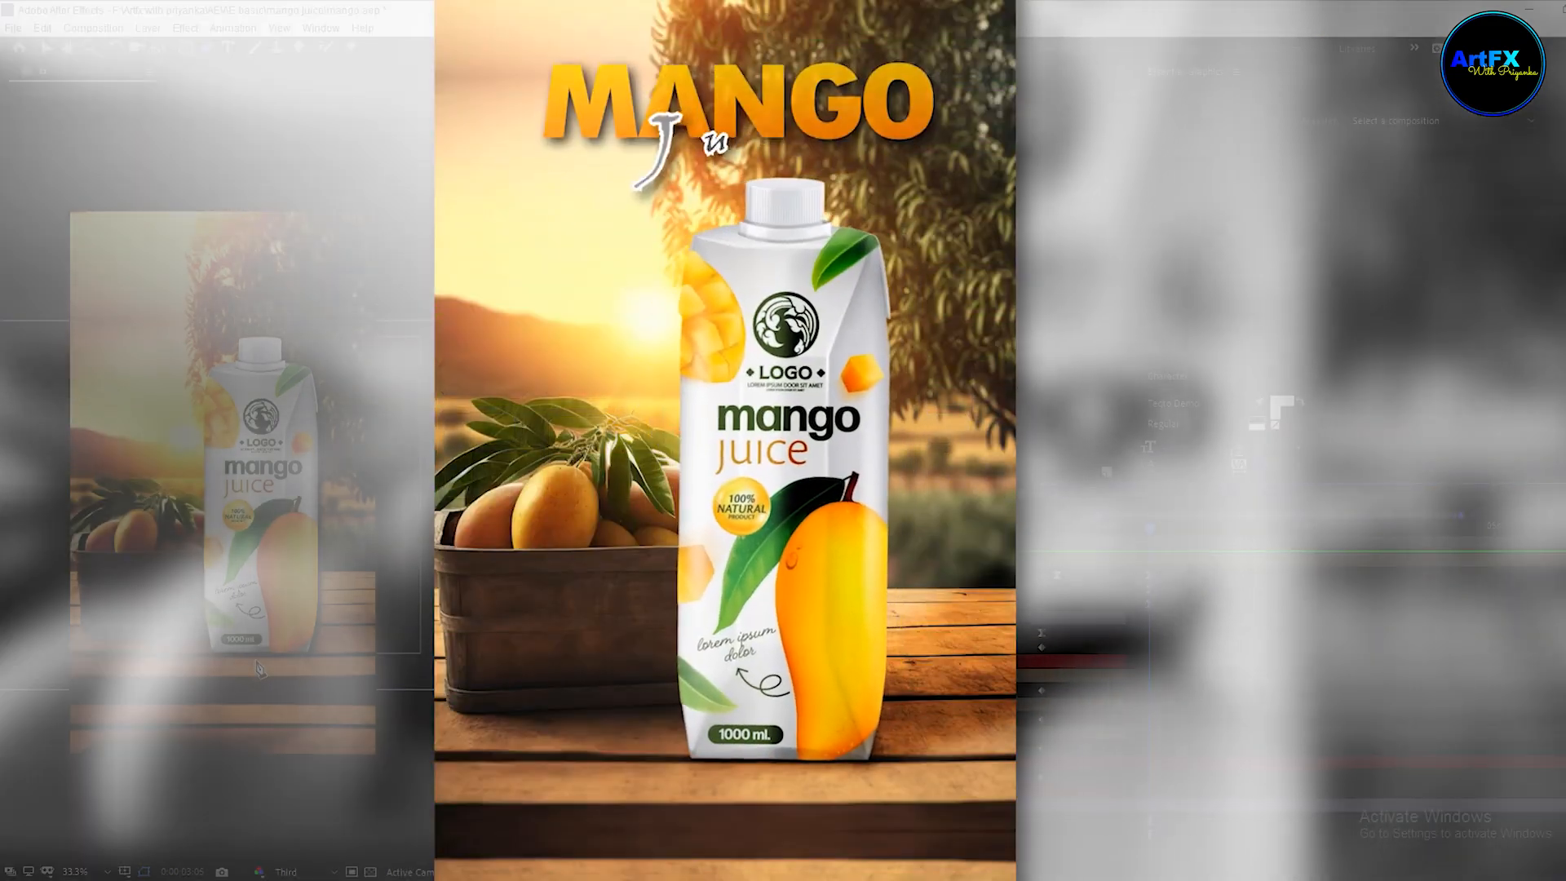
Create a null object and move its anchor point to the juice box's lower-right corner.
{"action": "right_click", "coordinate": [1270, 609]}
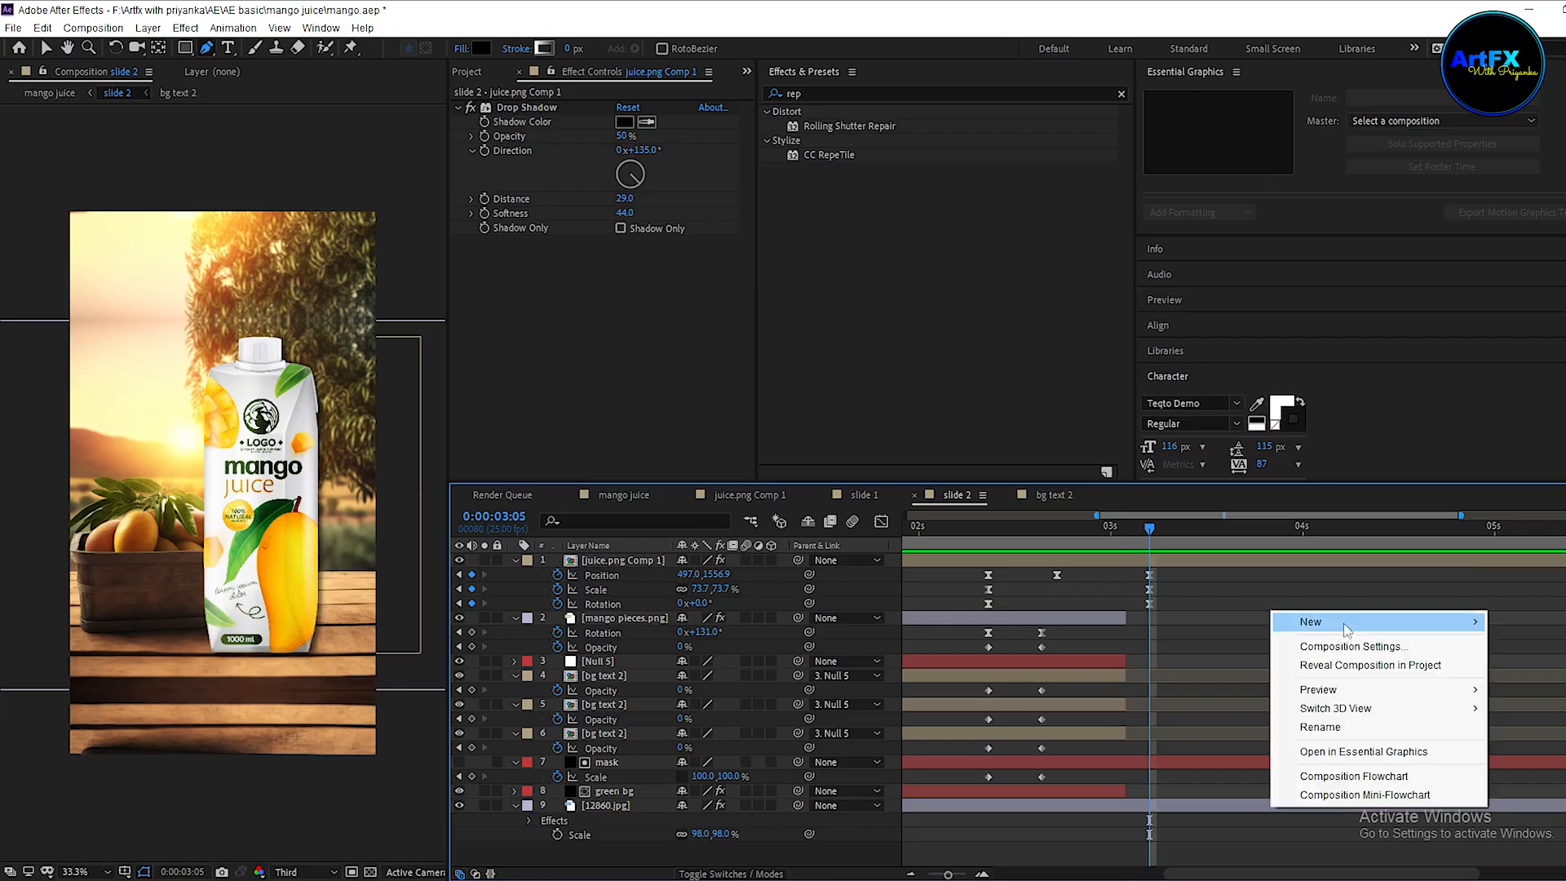
{"action": "mouse_move", "coordinate": [1346, 630]}
{"action": "left_click", "coordinate": [1142, 723]}
{"action": "key", "text": "y"}
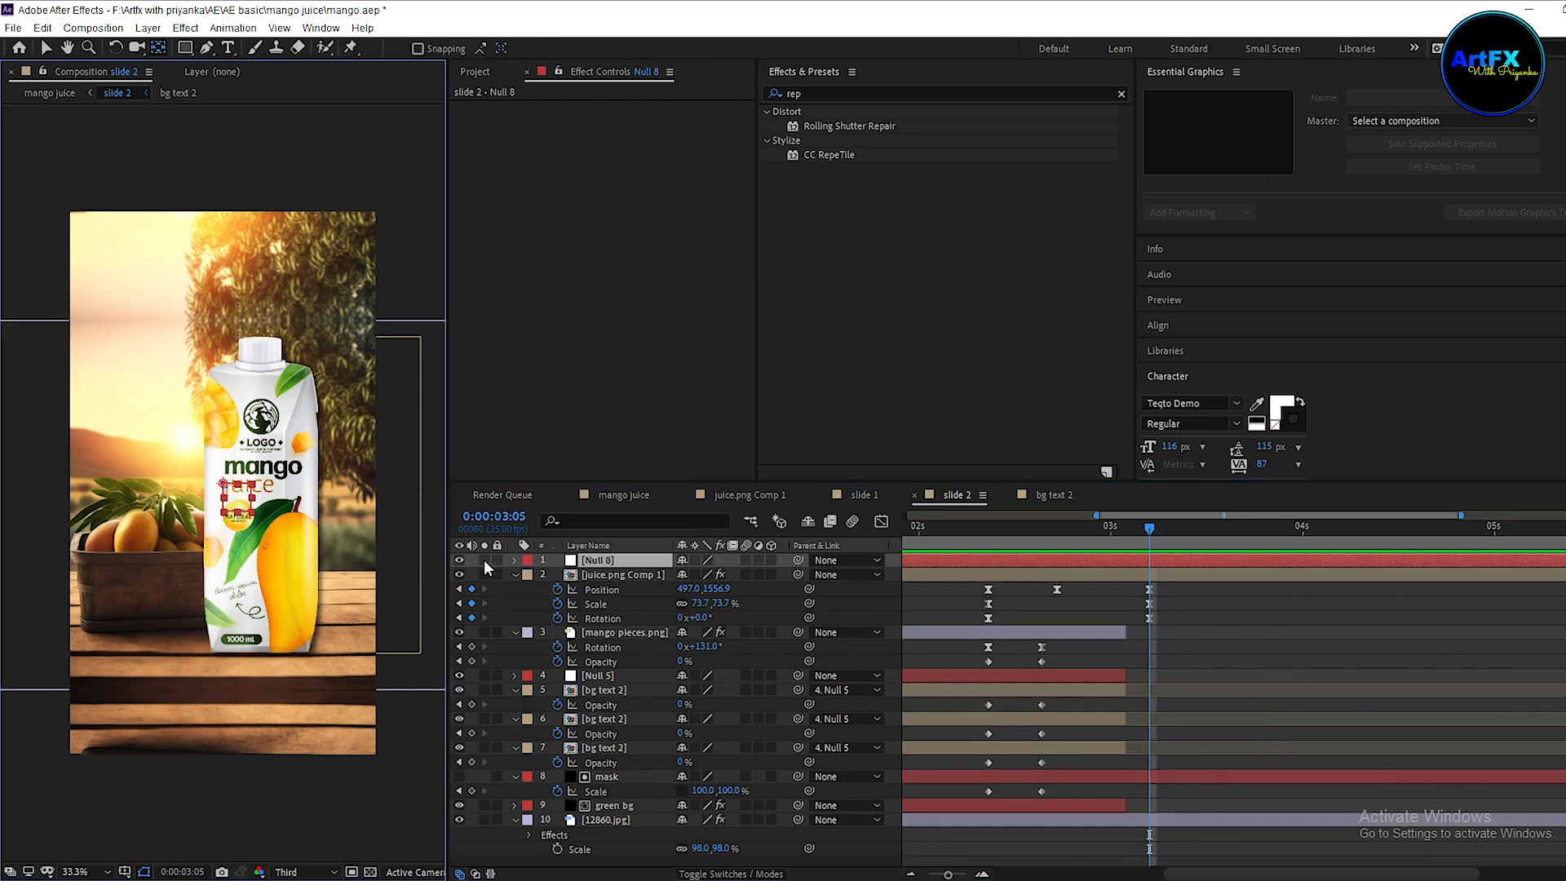
{"action": "left_click_drag", "start_coordinate": [225, 487], "coordinate": [312, 653]}
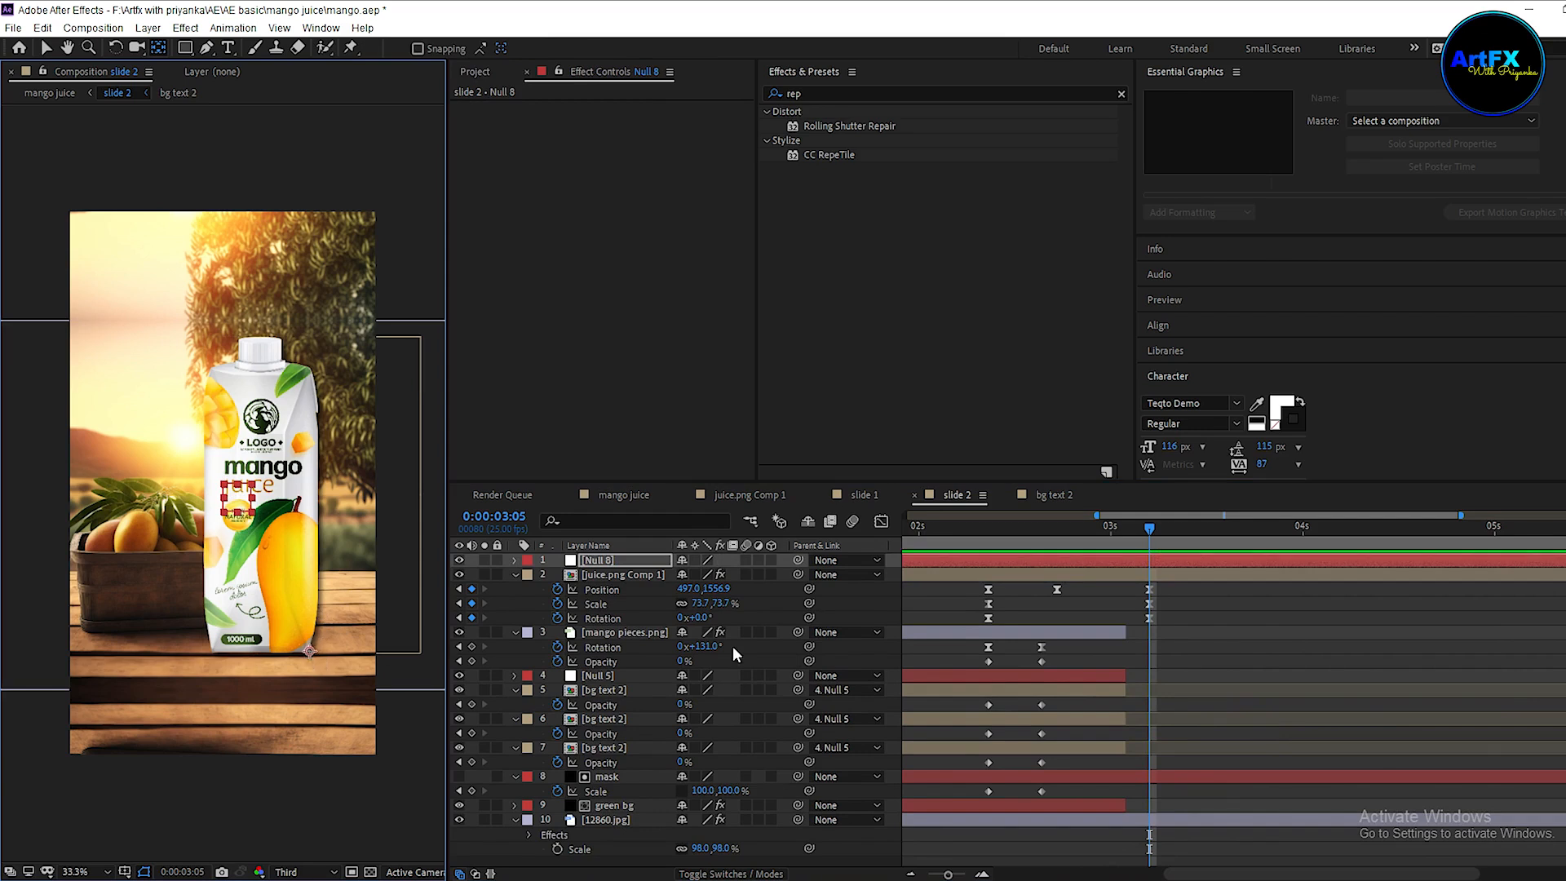
Parent the juice.png Comp 1 layer to the new null.
{"action": "left_click", "coordinate": [617, 576]}
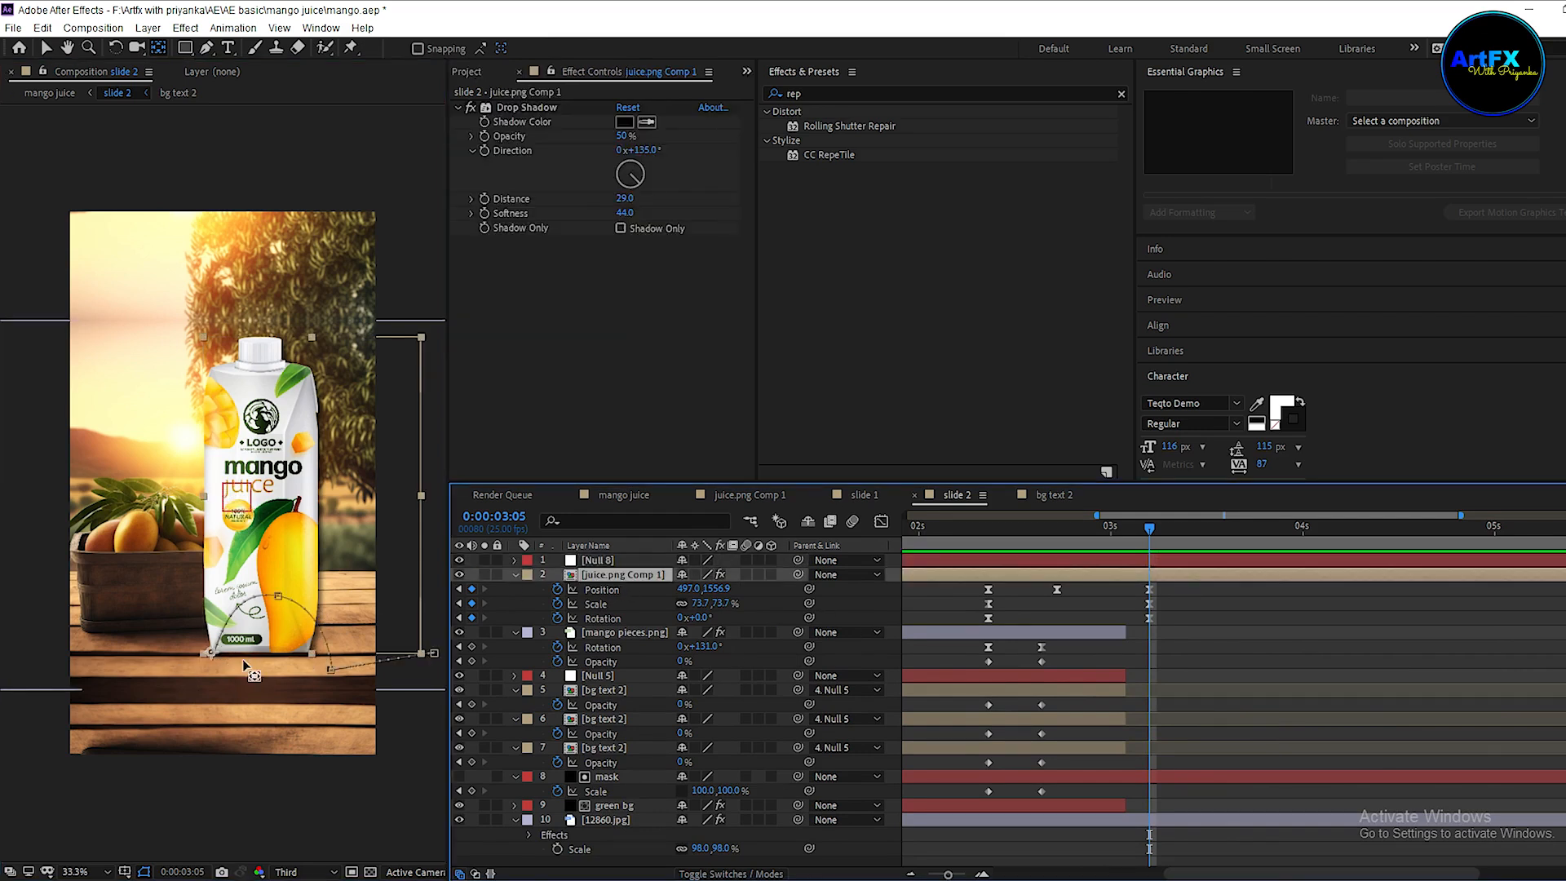
{"action": "left_click", "coordinate": [804, 601]}
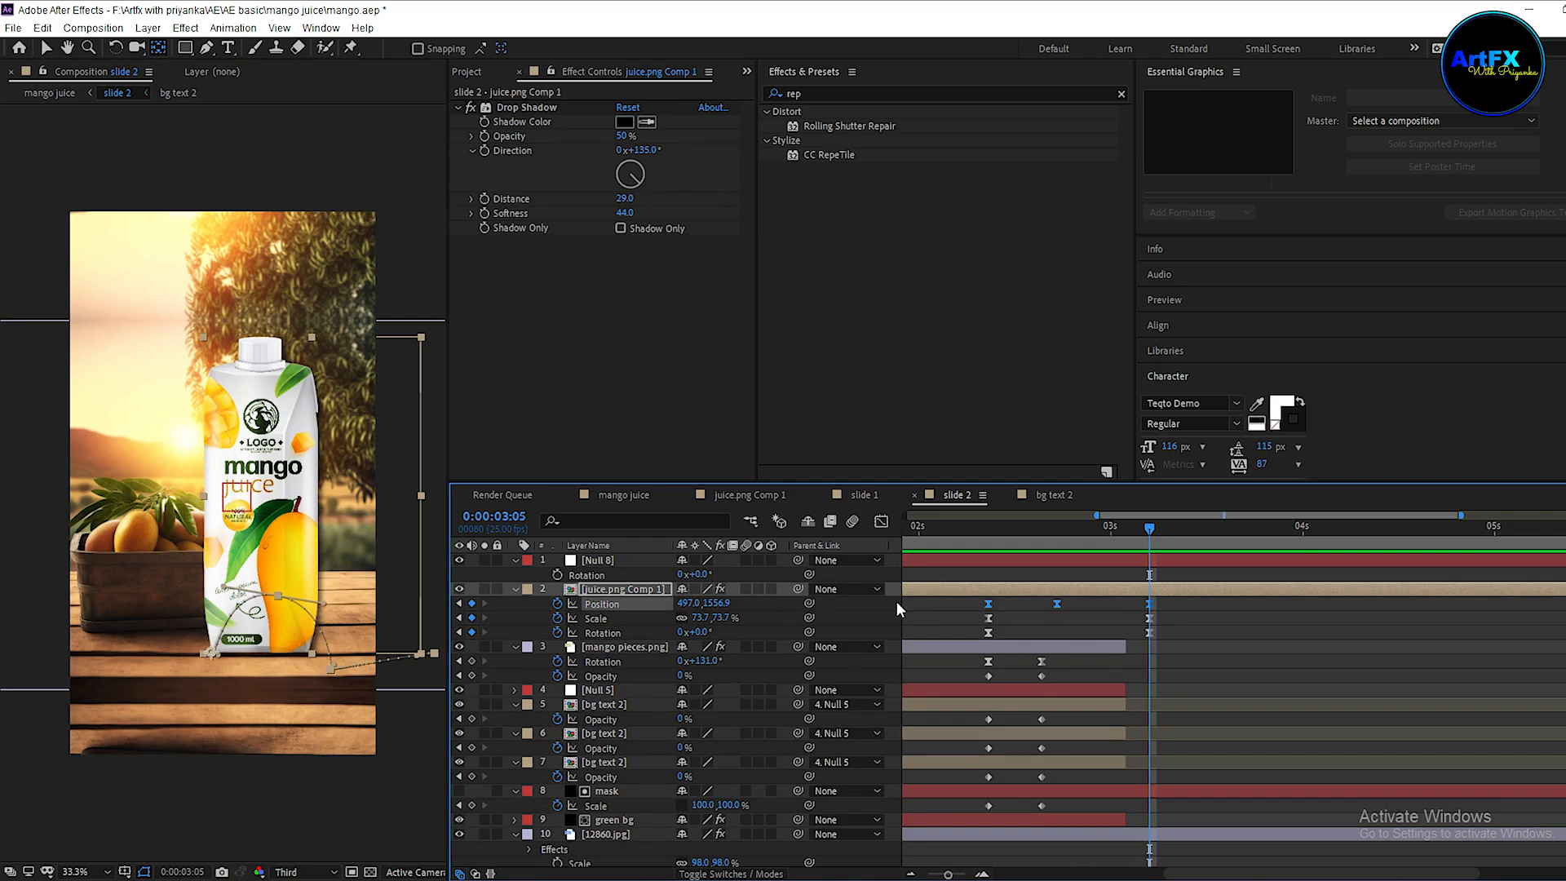
{"action": "left_click_drag", "start_coordinate": [797, 589], "coordinate": [1159, 621]}
Set the new null's rotation to 0° at 0:00:03:15 and apply Easy Ease to its rotation keyframes.
{"action": "key", "text": "shift+Page_Down"}
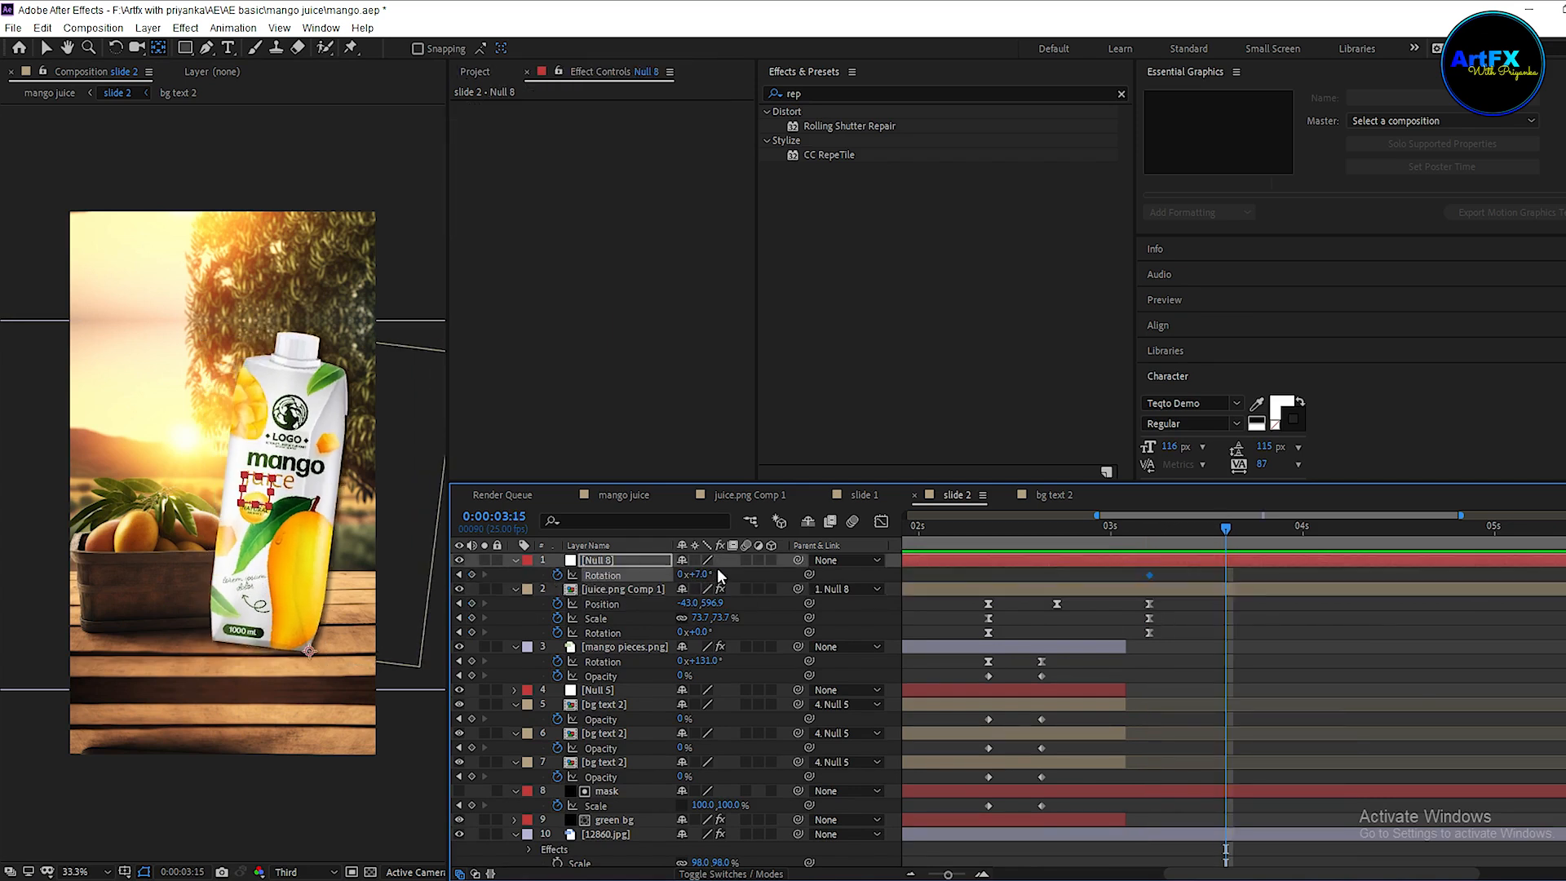
{"action": "type", "text": "0"}
{"action": "left_click", "coordinate": [1354, 610]}
{"action": "left_click_drag", "start_coordinate": [1285, 616], "coordinate": [1126, 568]}
{"action": "key", "text": "F9"}
{"action": "left_click_drag", "start_coordinate": [1126, 540], "coordinate": [1222, 547]}
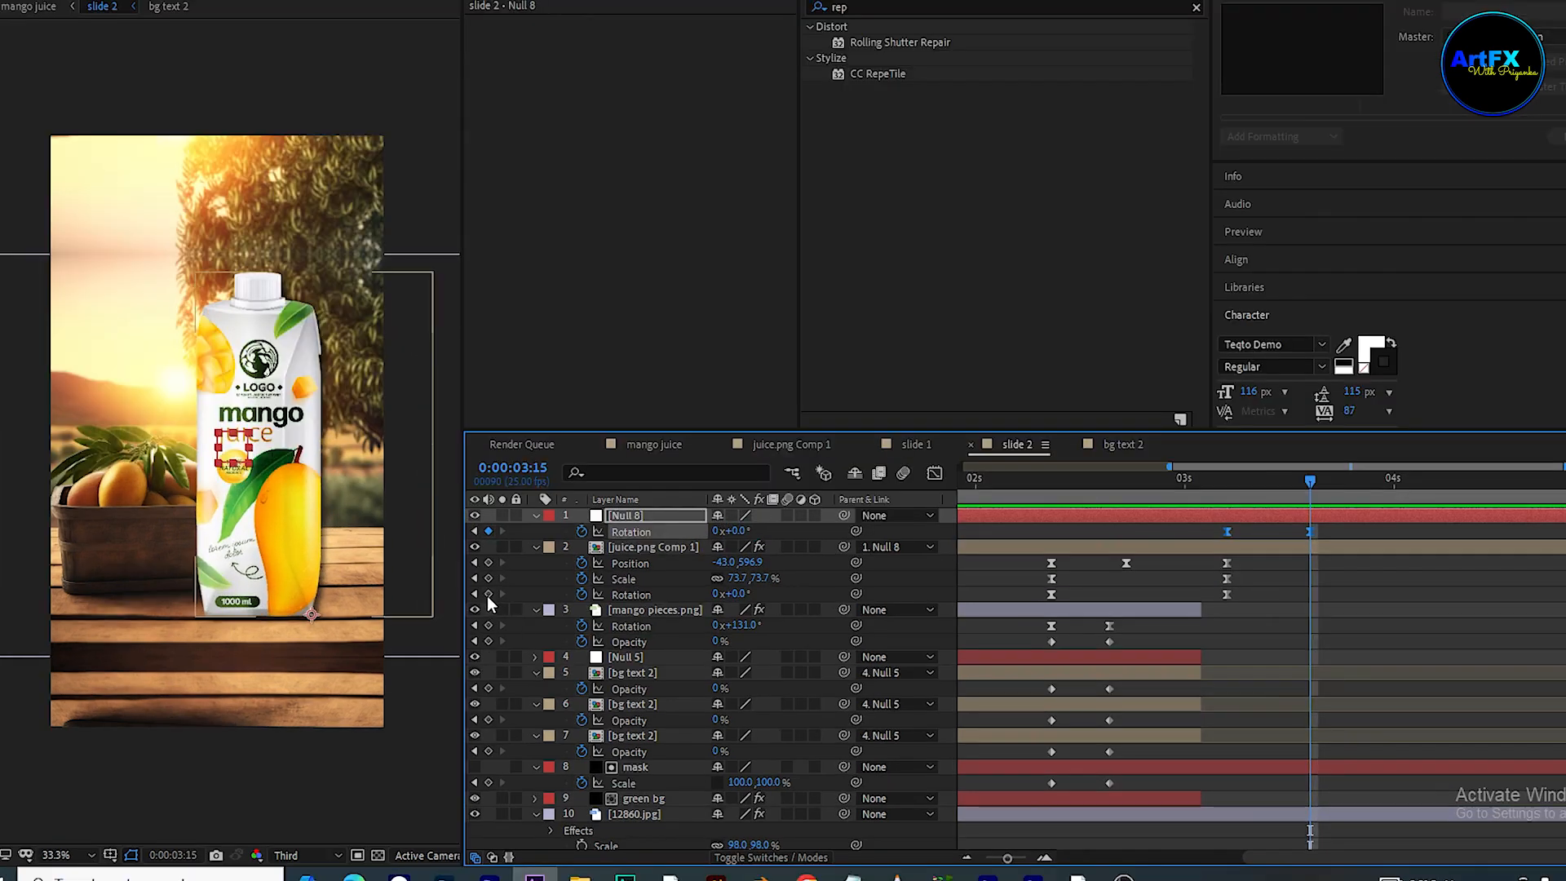
Add rotation keyframes to juice.png Comp 1 after the null's rocking motion so the box tilts and settles, and preview it.
{"action": "left_click", "coordinate": [488, 594]}
{"action": "left_click_drag", "start_coordinate": [1313, 481], "coordinate": [1387, 481]}
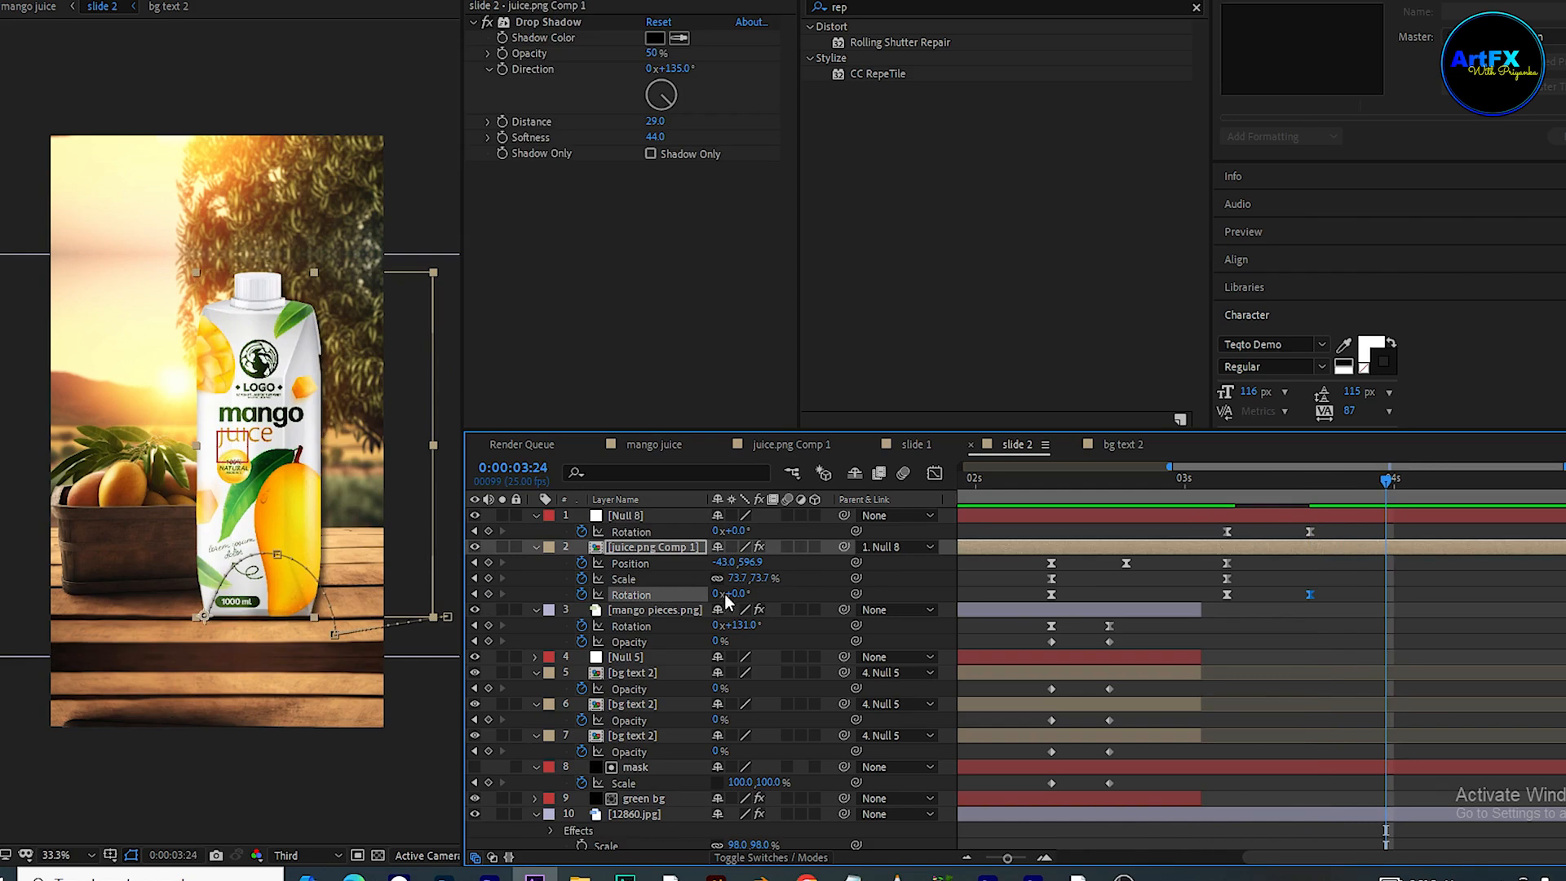
{"action": "left_click_drag", "start_coordinate": [735, 597], "coordinate": [735, 596]}
{"action": "key", "text": "space"}
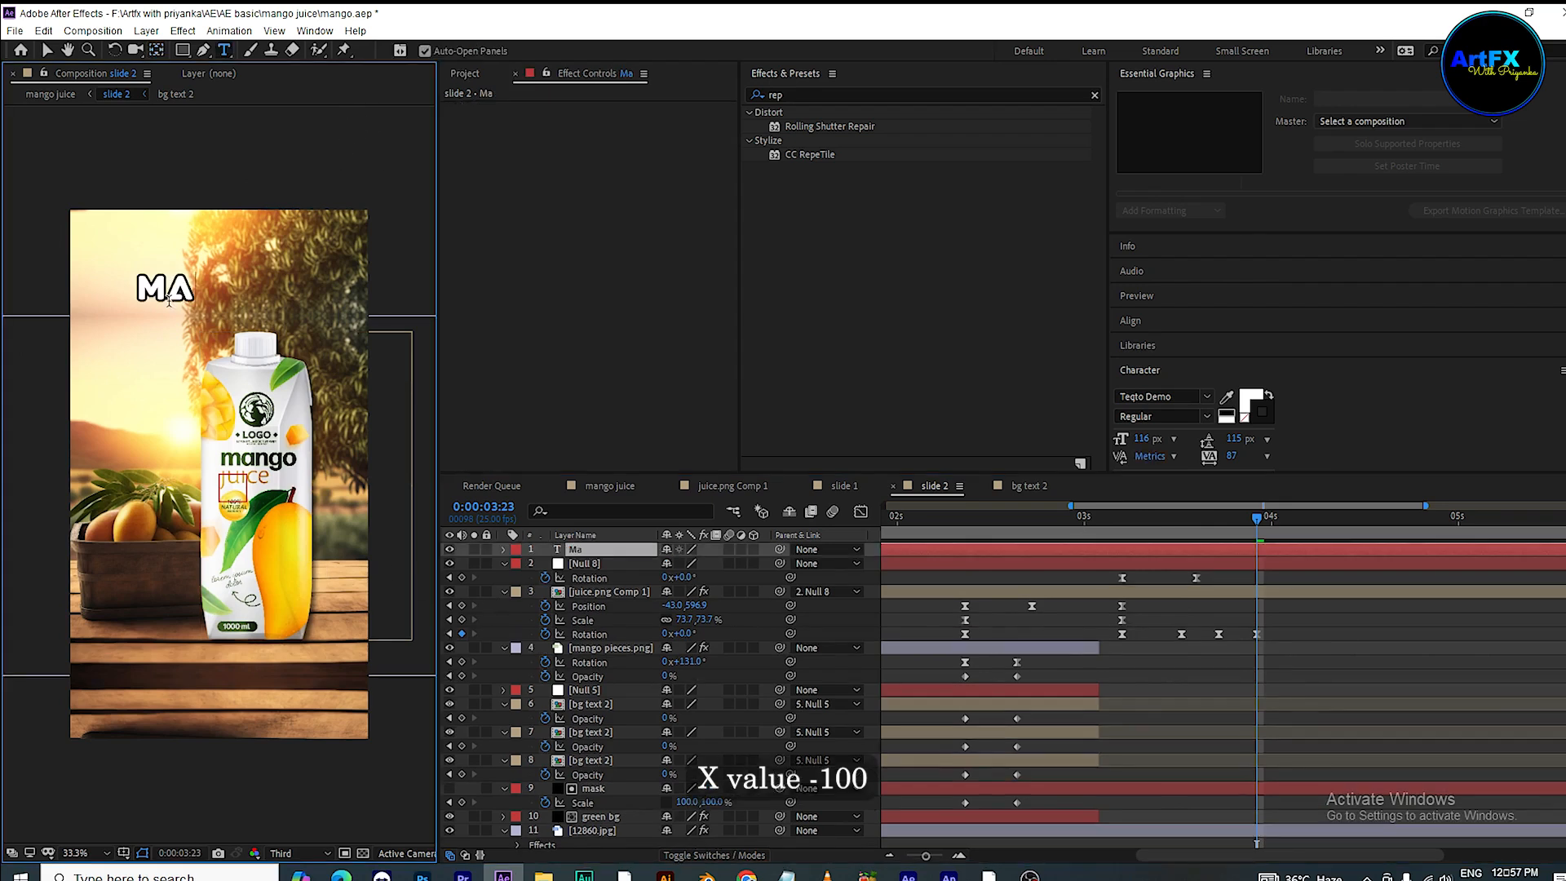
Complete the title text Mango above the juice box and change its font to Tw Cen MT Bold.
{"action": "type", "text": "n"}
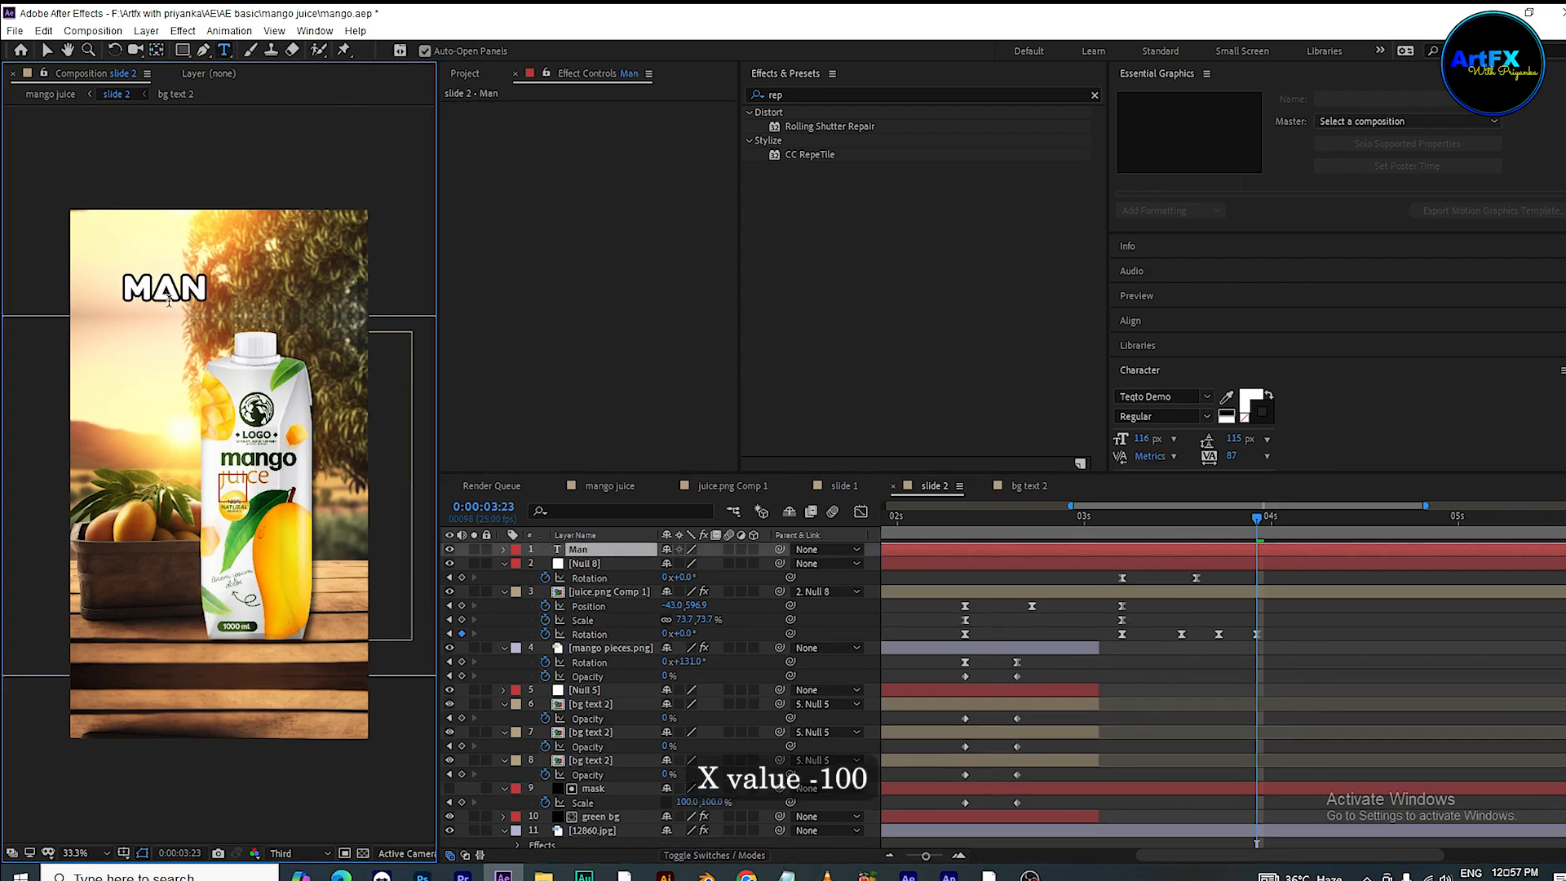
{"action": "type", "text": "go"}
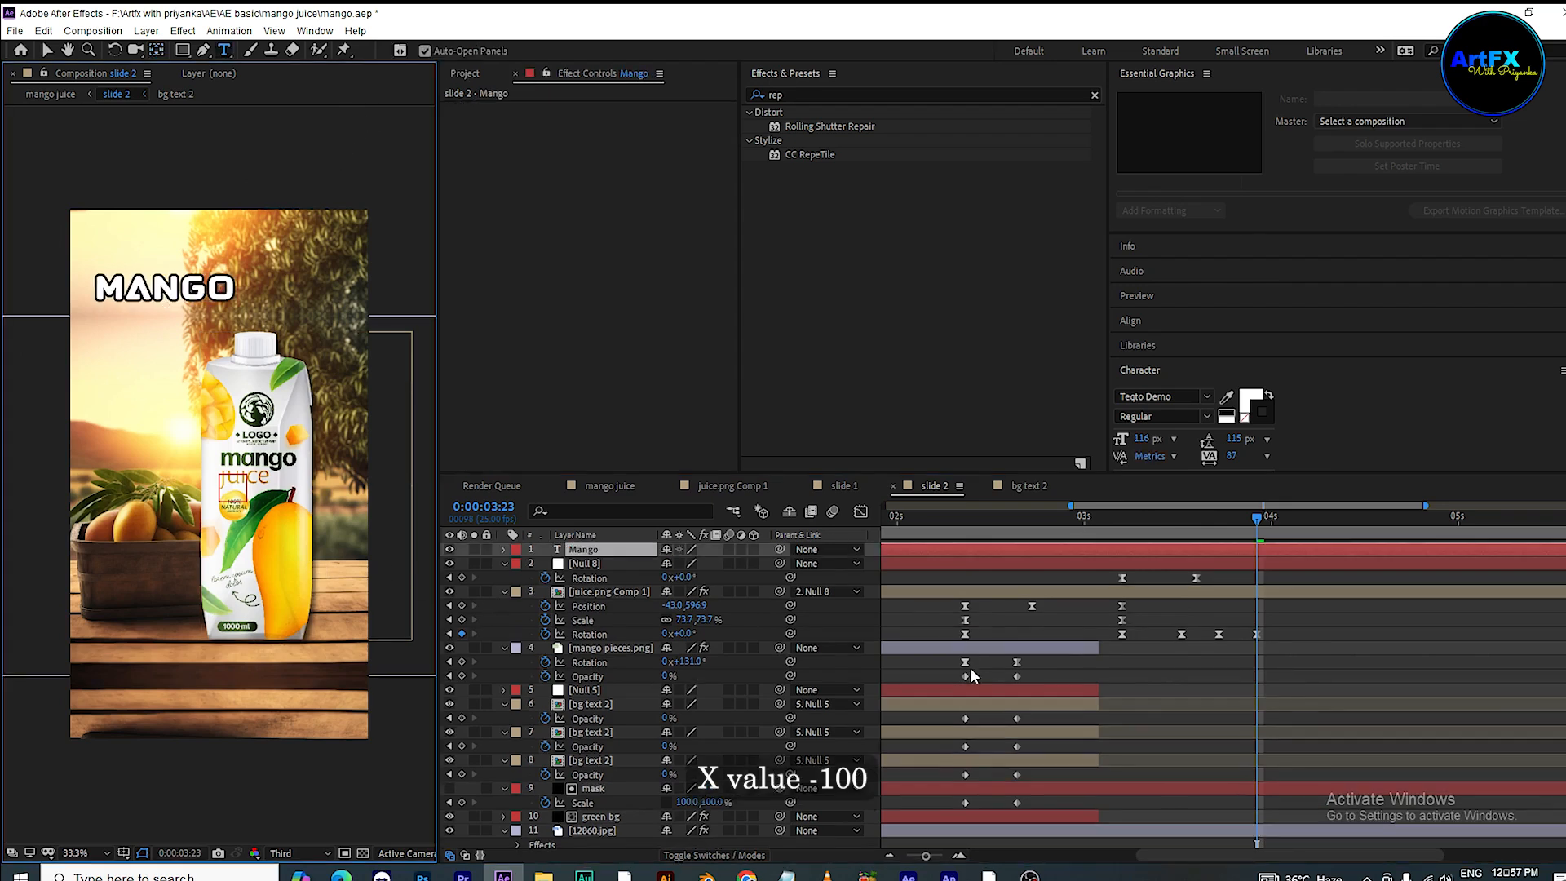
{"action": "double_click", "coordinate": [589, 549]}
{"action": "left_click", "coordinate": [1158, 396]}
{"action": "type", "text": "tw"}
{"action": "left_click", "coordinate": [1231, 514]}
Fill the Mango title with golden yellow and enlarge it to 239 px.
{"action": "scroll", "coordinate": [1207, 359], "scroll_direction": "down", "scroll_amount": 2}
{"action": "left_click", "coordinate": [1250, 328]}
{"action": "left_click", "coordinate": [531, 454]}
{"action": "left_click_drag", "start_coordinate": [531, 454], "coordinate": [602, 376]}
{"action": "left_click", "coordinate": [751, 375]}
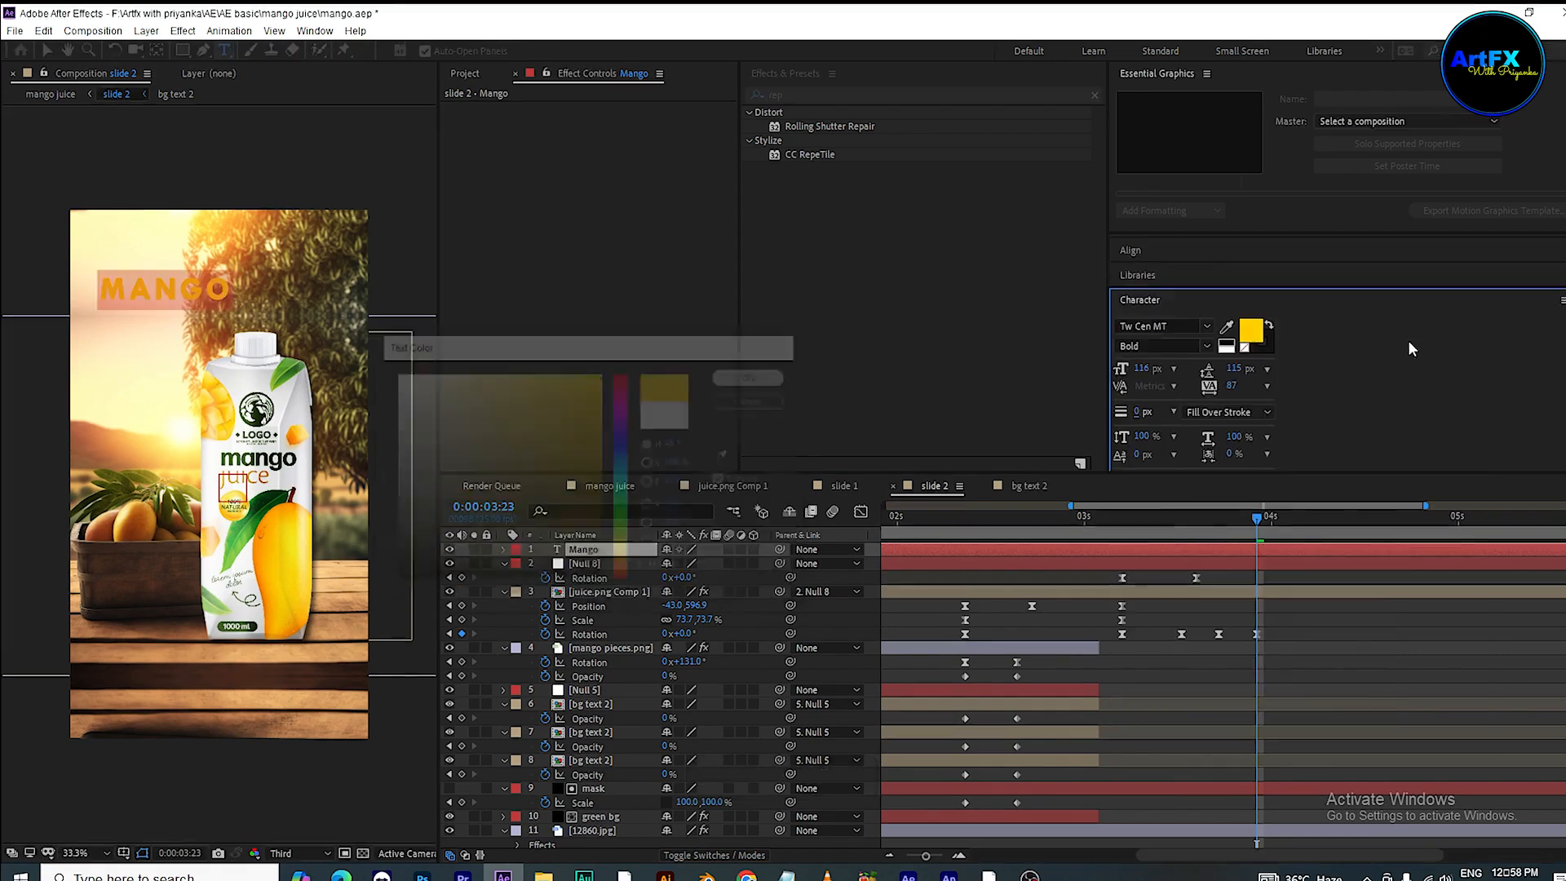
{"action": "left_click_drag", "start_coordinate": [1142, 370], "coordinate": [1232, 395]}
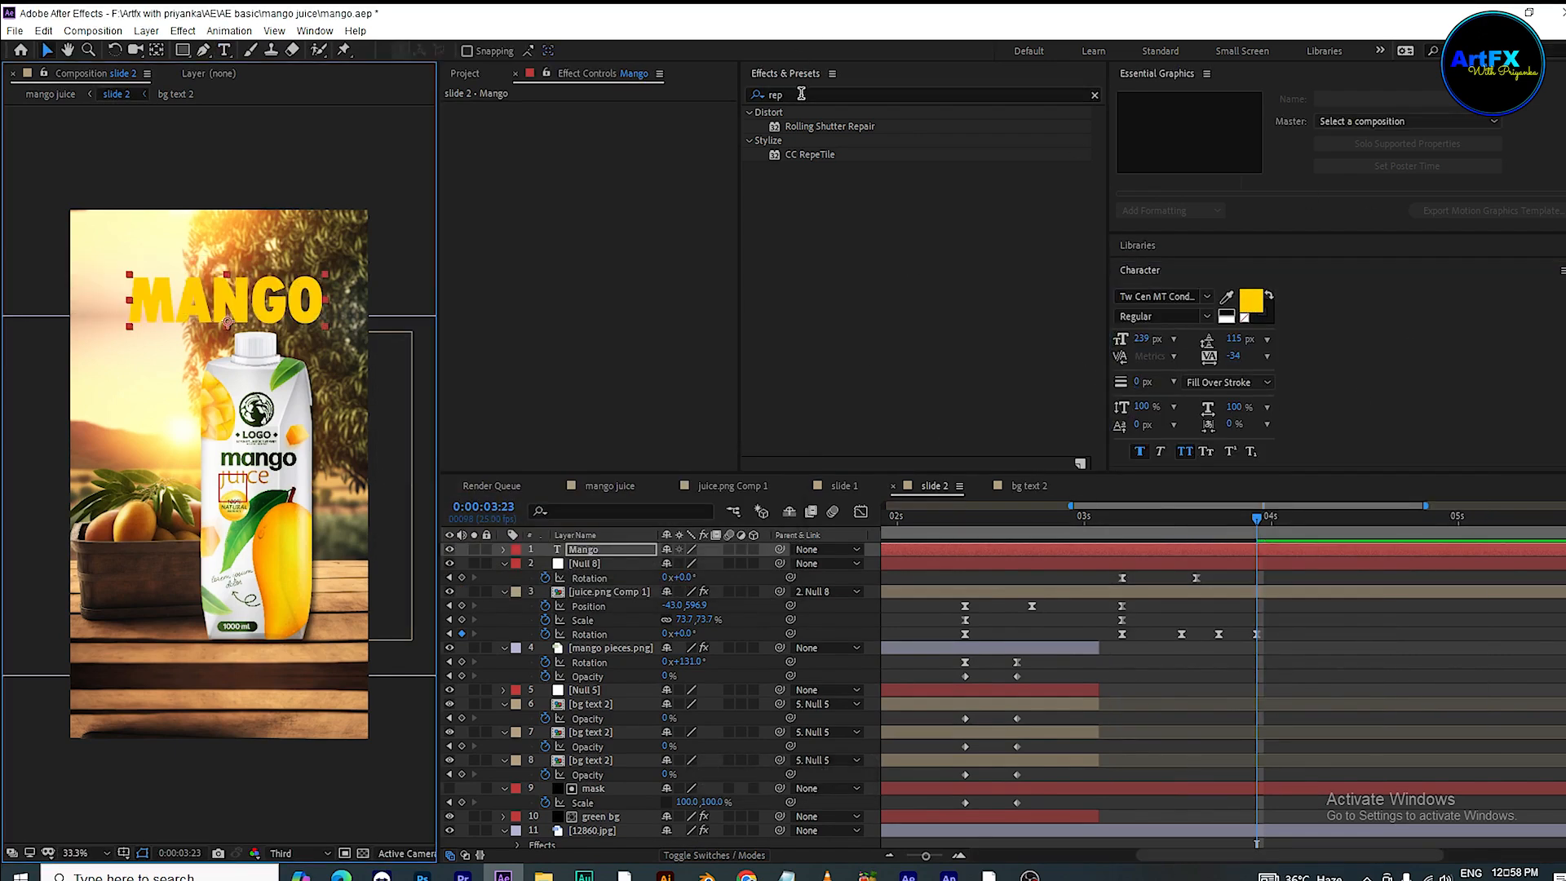
Apply a Drop Shadow effect to the Mango title and adjust its settings.
{"action": "type", "text": "drop"}
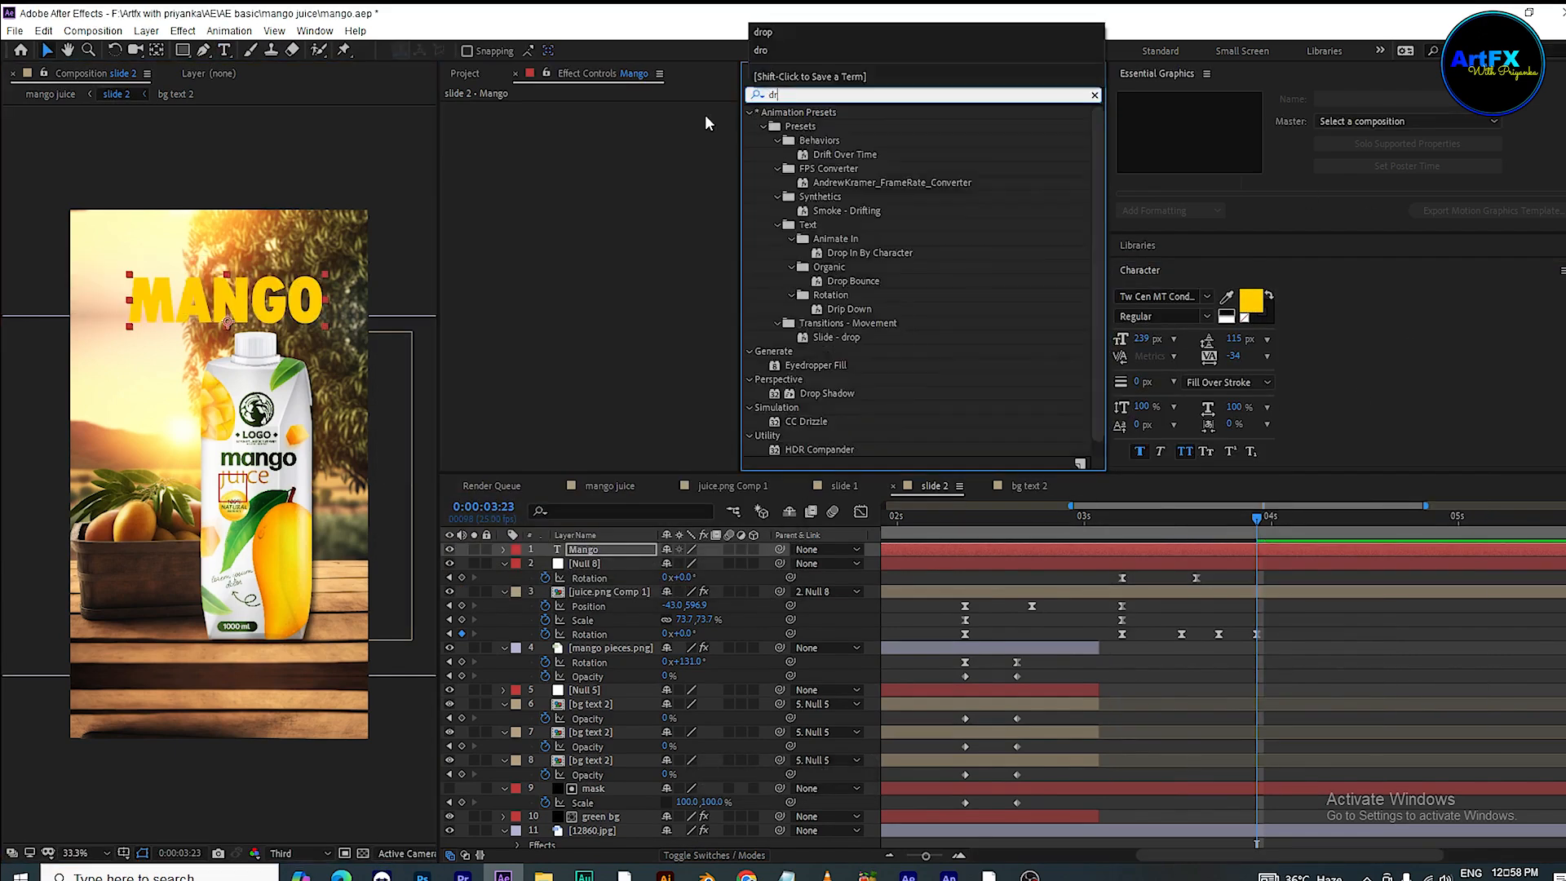
{"action": "double_click", "coordinate": [827, 280]}
{"action": "left_click_drag", "start_coordinate": [610, 198], "coordinate": [624, 198]}
Add the title text Juice below Mango and set its font to Viner Hand ITC.
{"action": "key", "text": "ctrl+t"}
{"action": "left_click", "coordinate": [211, 378]}
{"action": "type", "text": "JUice"}
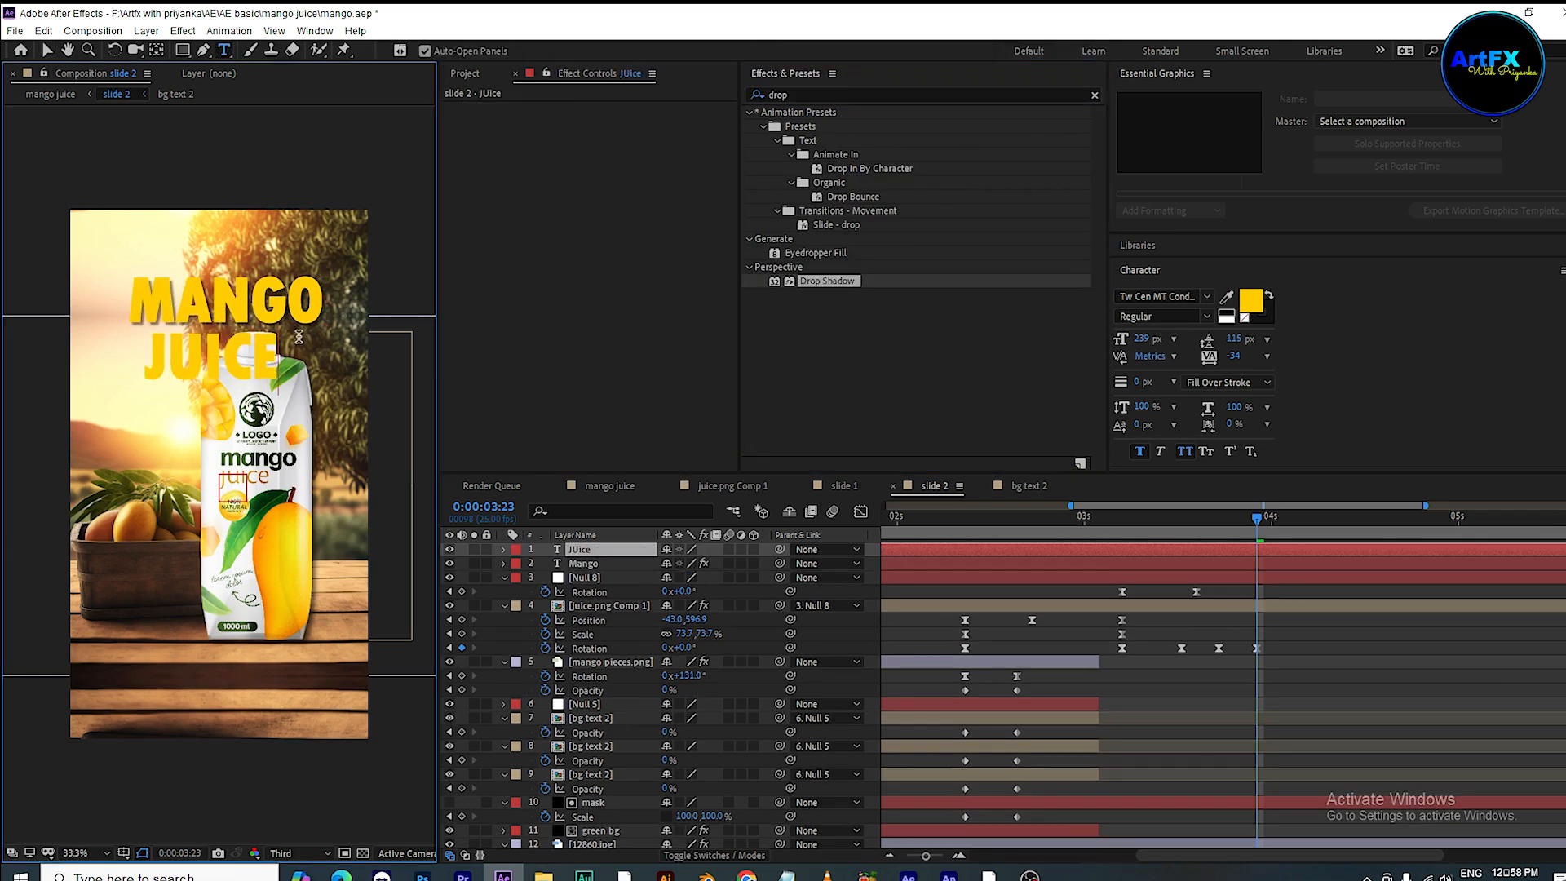
{"action": "key", "text": "ctrl+a"}
{"action": "left_click", "coordinate": [1184, 297]}
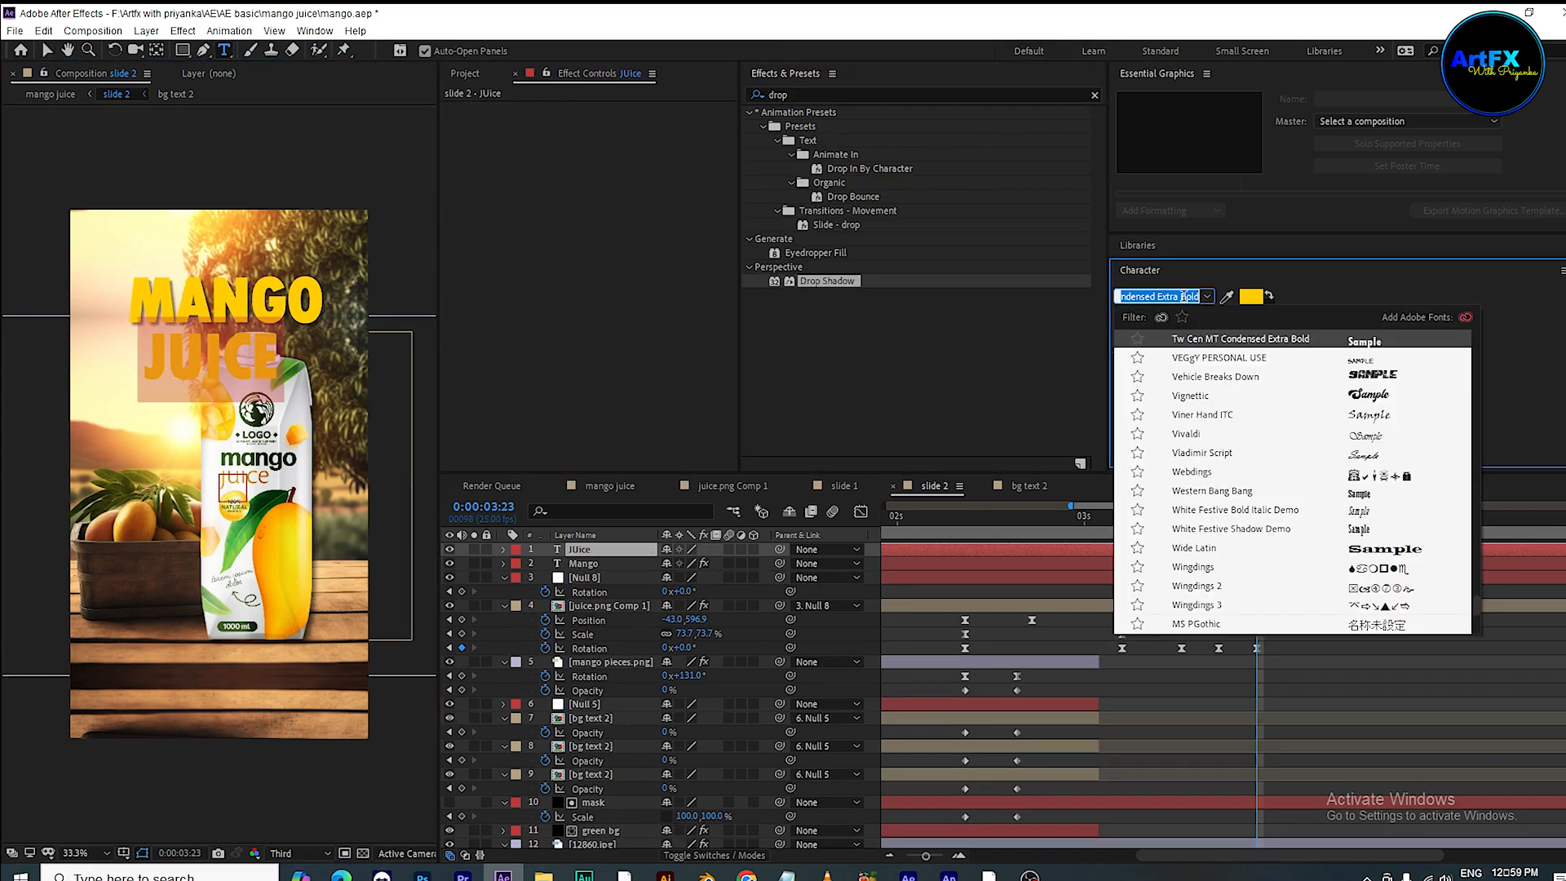
{"action": "type", "text": "viner"}
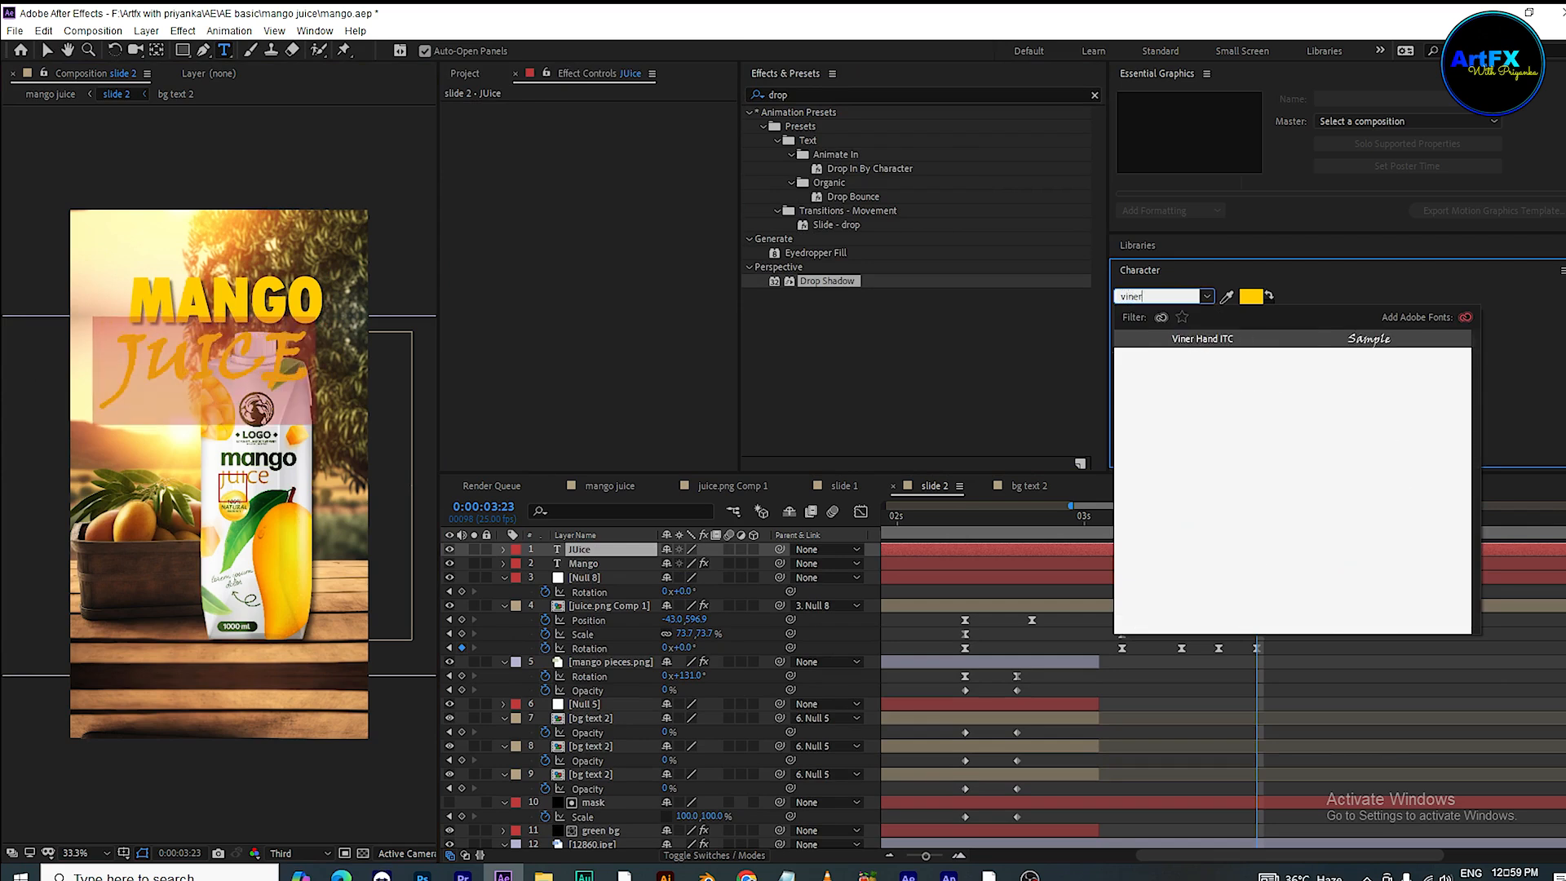
{"action": "left_click", "coordinate": [1293, 340]}
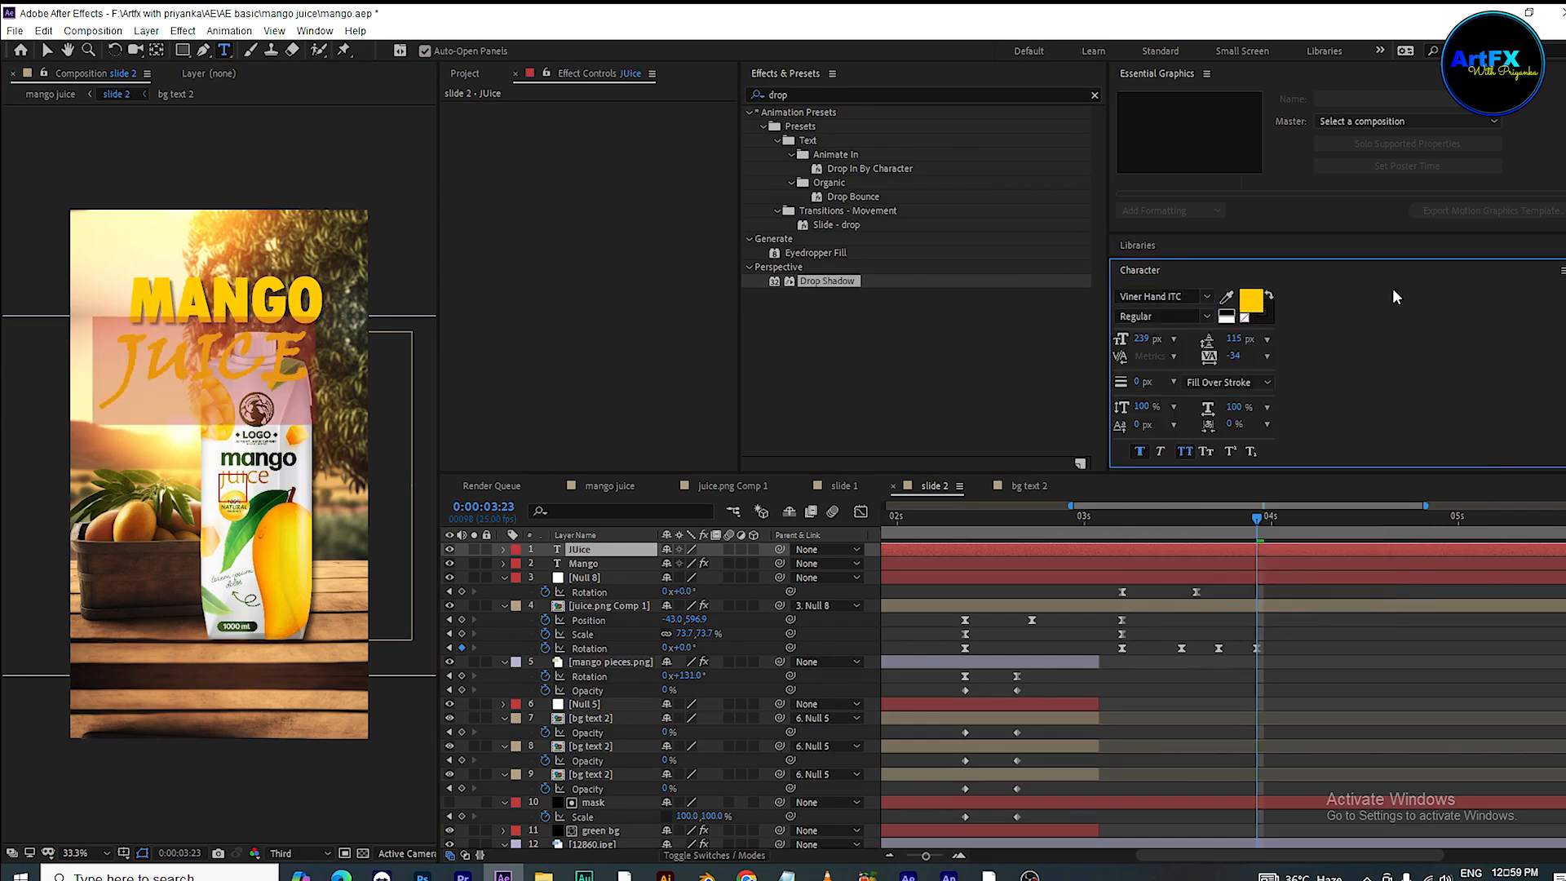
Fill the Juice title with white (FFFFFF) and apply a Drop Shadow with 56% opacity, distance 12 and softness 27.
{"action": "left_click", "coordinate": [1251, 299]}
{"action": "type", "text": "ffffff"}
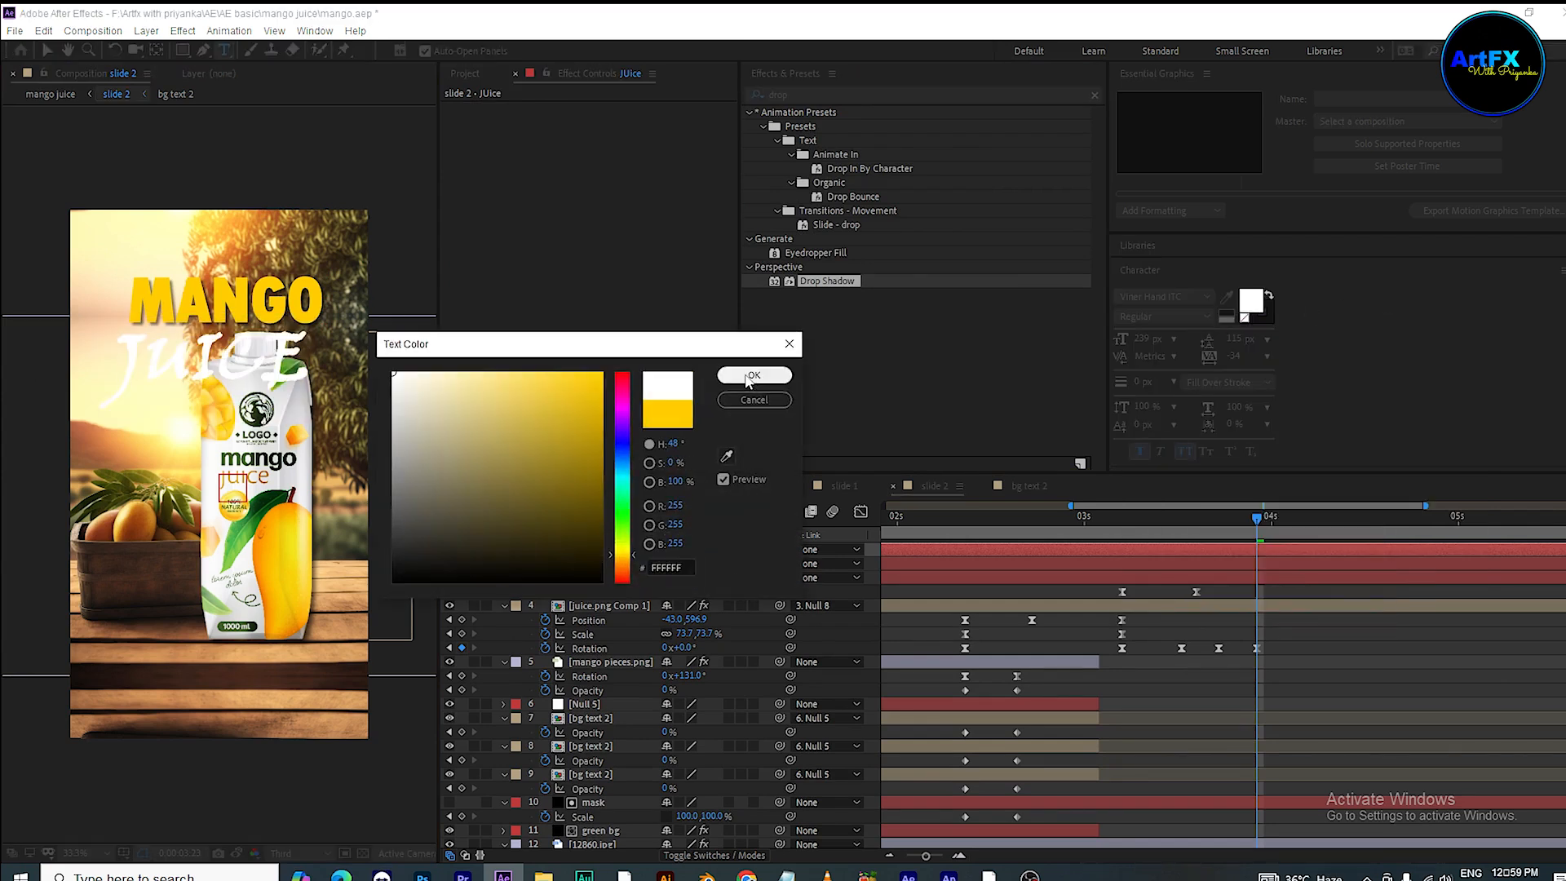
{"action": "left_click", "coordinate": [753, 374]}
{"action": "left_click_drag", "start_coordinate": [831, 279], "coordinate": [564, 551]}
{"action": "mouse_move", "coordinate": [608, 197]}
{"action": "left_mouse_down"}
{"action": "mouse_move", "coordinate": [615, 150]}
{"action": "mouse_move", "coordinate": [620, 211]}
{"action": "left_mouse_up"}
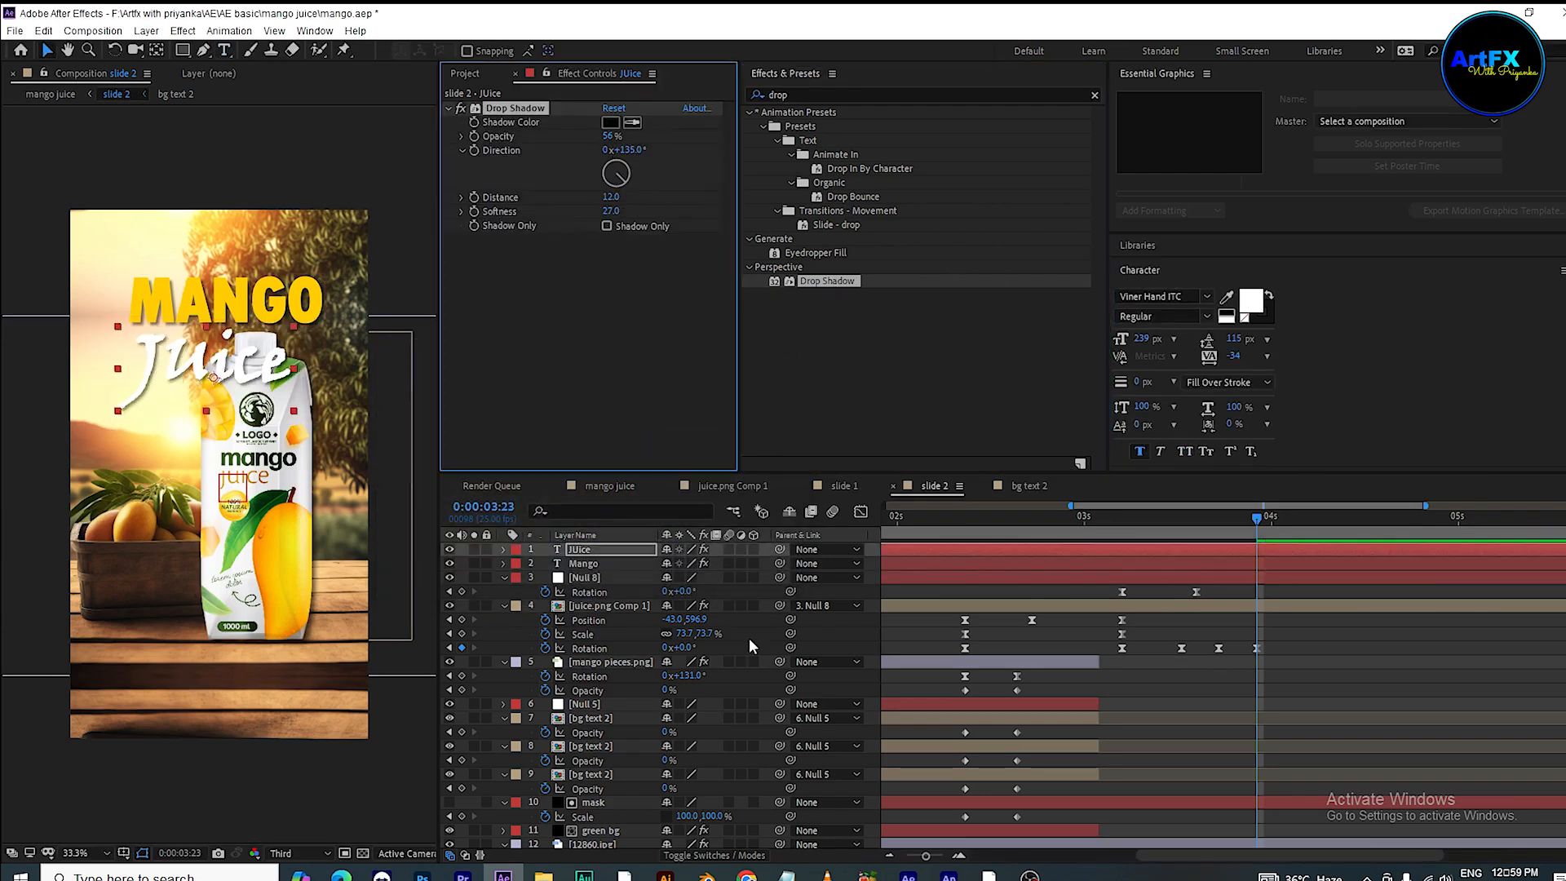
Scale the Juice title to 68%, place it overlapping the lower part of Mango, and nudge Mango slightly upward.
{"action": "key", "text": "s"}
{"action": "left_click_drag", "start_coordinate": [687, 563], "coordinate": [661, 564]}
{"action": "left_click", "coordinate": [46, 50]}
{"action": "left_click_drag", "start_coordinate": [216, 367], "coordinate": [240, 316]}
{"action": "left_click_drag", "start_coordinate": [163, 301], "coordinate": [163, 290]}
Animate Mango's Position to rise from 570,472 at 0:00:03:15 to 570,366 at 0:00:03:21, and preview it.
{"action": "left_click_drag", "start_coordinate": [1256, 518], "coordinate": [1196, 562]}
{"action": "left_click", "coordinate": [598, 579]}
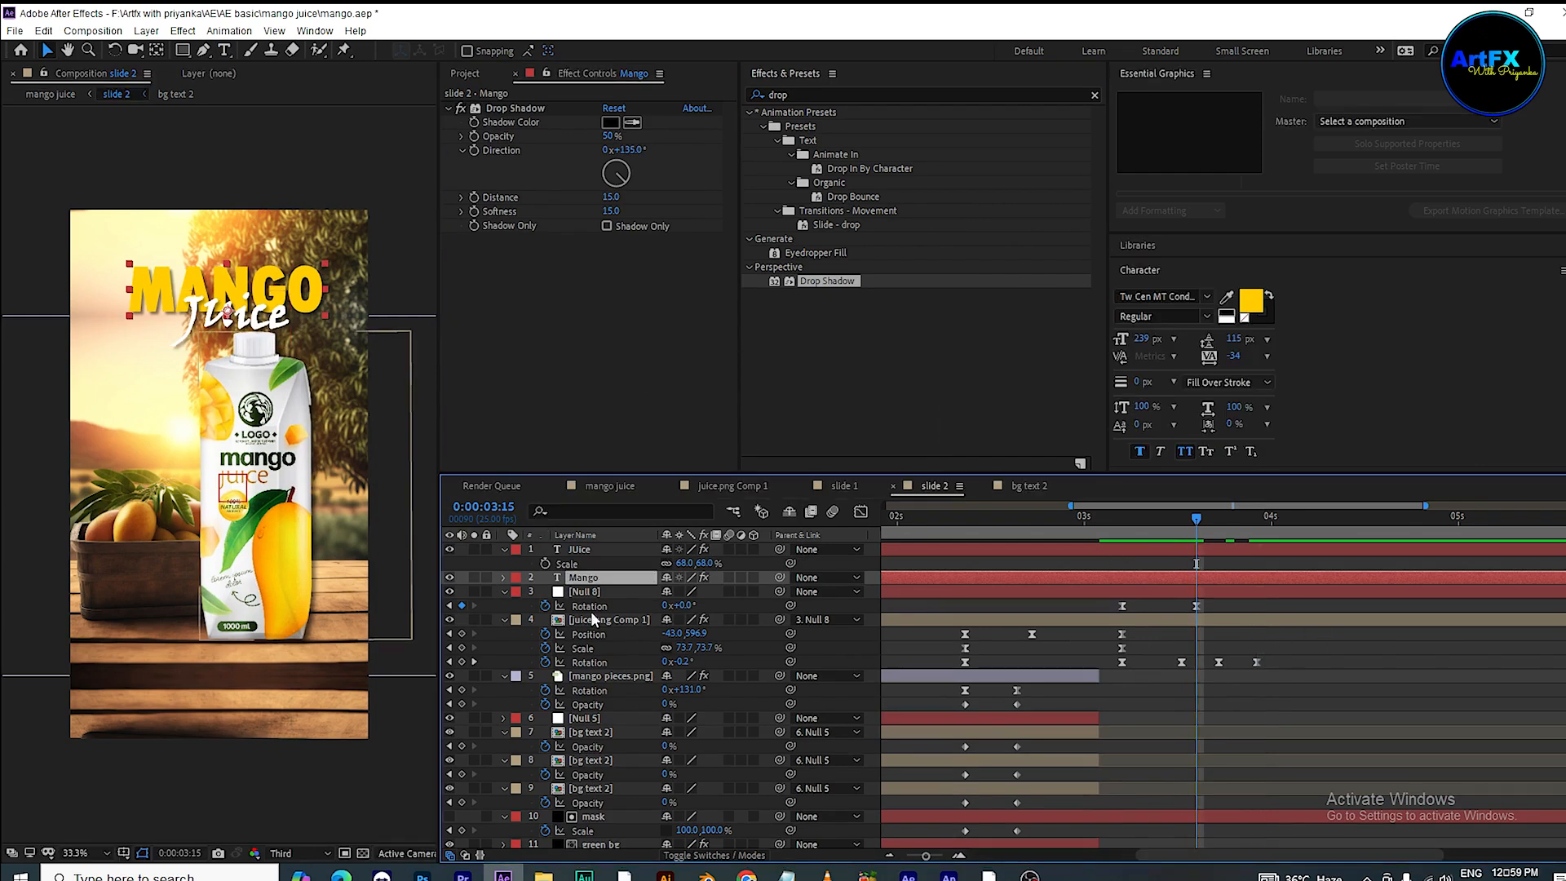
{"action": "key", "text": "alt+shift+p"}
{"action": "left_click", "coordinate": [1242, 519]}
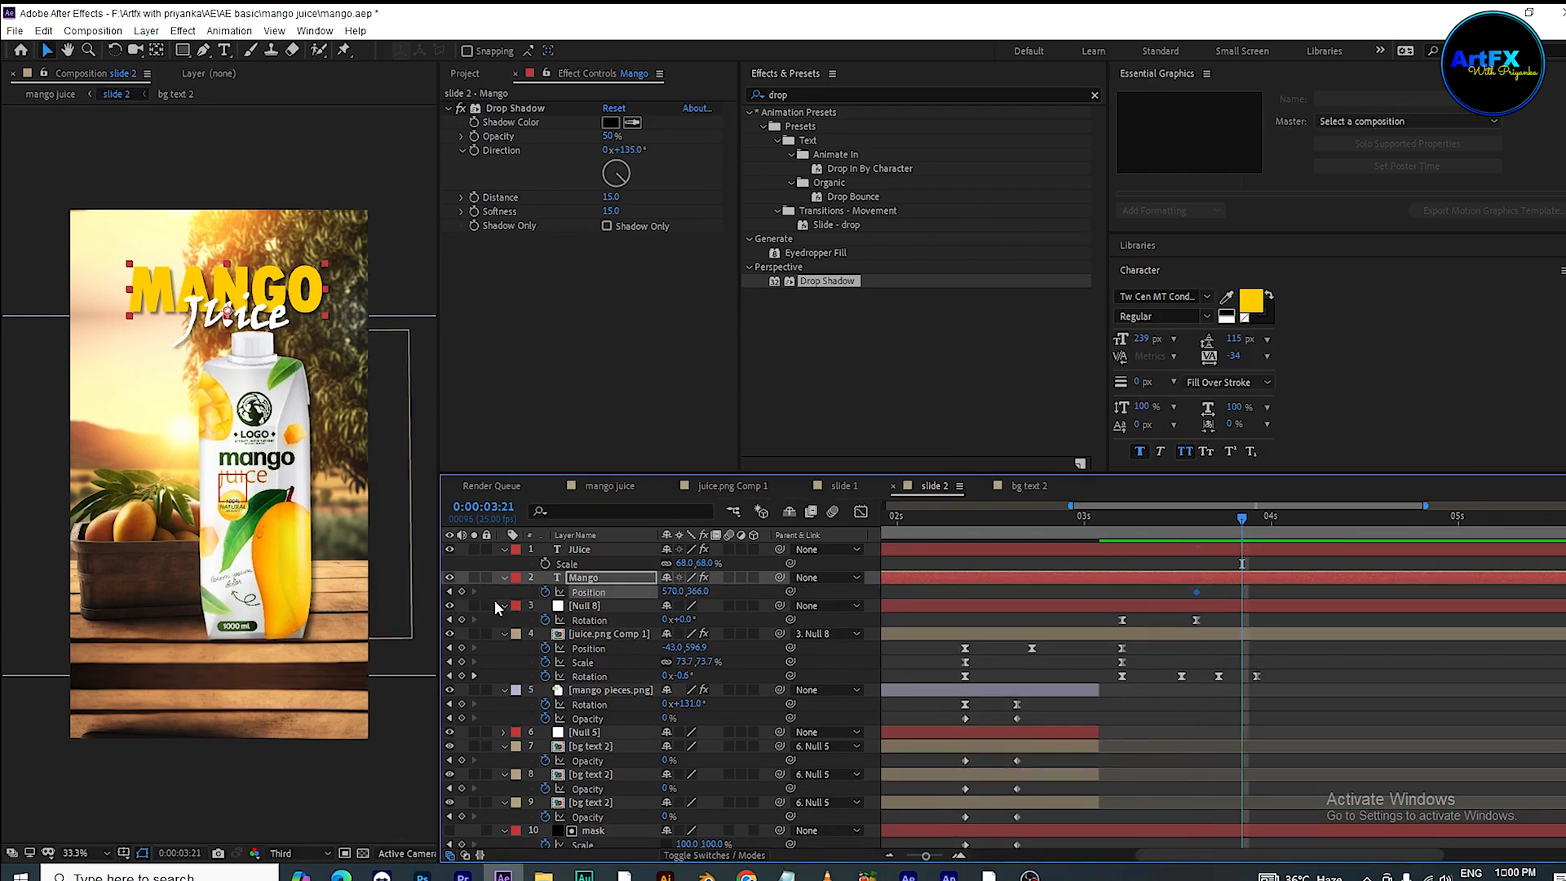
{"action": "left_click", "coordinate": [448, 591]}
{"action": "key", "text": "space"}
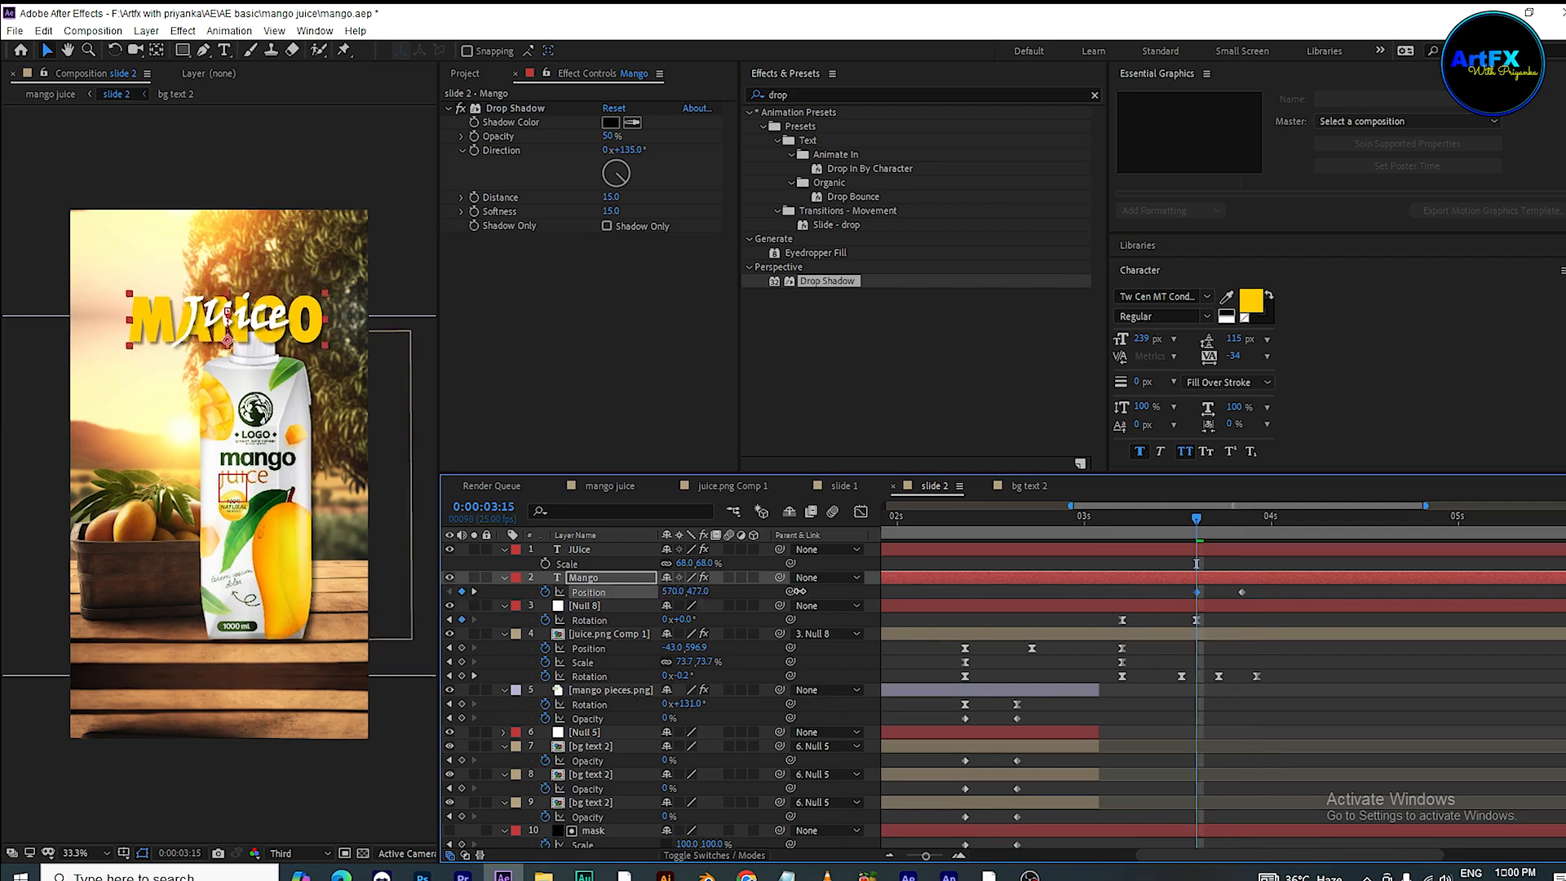
{"action": "left_click", "coordinate": [1272, 517]}
Move the Juice and Mango text layers below juice.png Comp 1 in the layer stack.
{"action": "left_click", "coordinate": [580, 550], "text": "shift"}
{"action": "left_click_drag", "start_coordinate": [580, 552], "coordinate": [604, 683]}
{"action": "left_click_drag", "start_coordinate": [1202, 575], "coordinate": [1234, 576]}
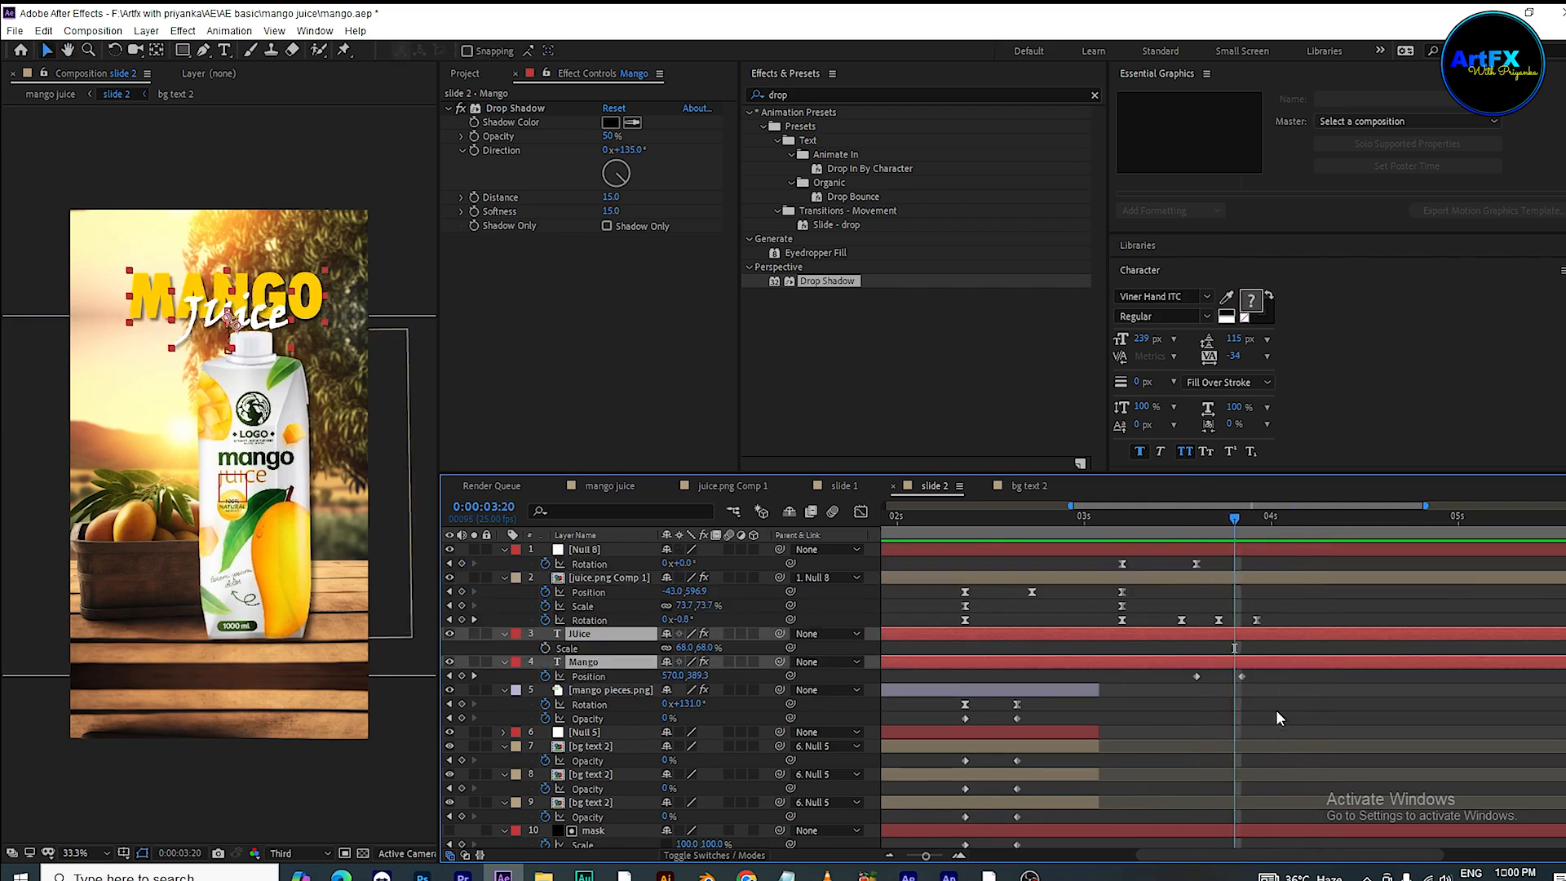
Lower Mango's starting position to 570,506, apply Easy Ease to its keyframes, and trim the layer to start at 0:00:03:15.
{"action": "left_click_drag", "start_coordinate": [1276, 717], "coordinate": [1179, 670]}
{"action": "key", "text": "F9"}
{"action": "key", "text": "alt+["}
Apply the Fade In+Out - frames preset to the Mango layer and preview the animation.
{"action": "left_click", "coordinate": [783, 96]}
{"action": "type", "text": "fad"}
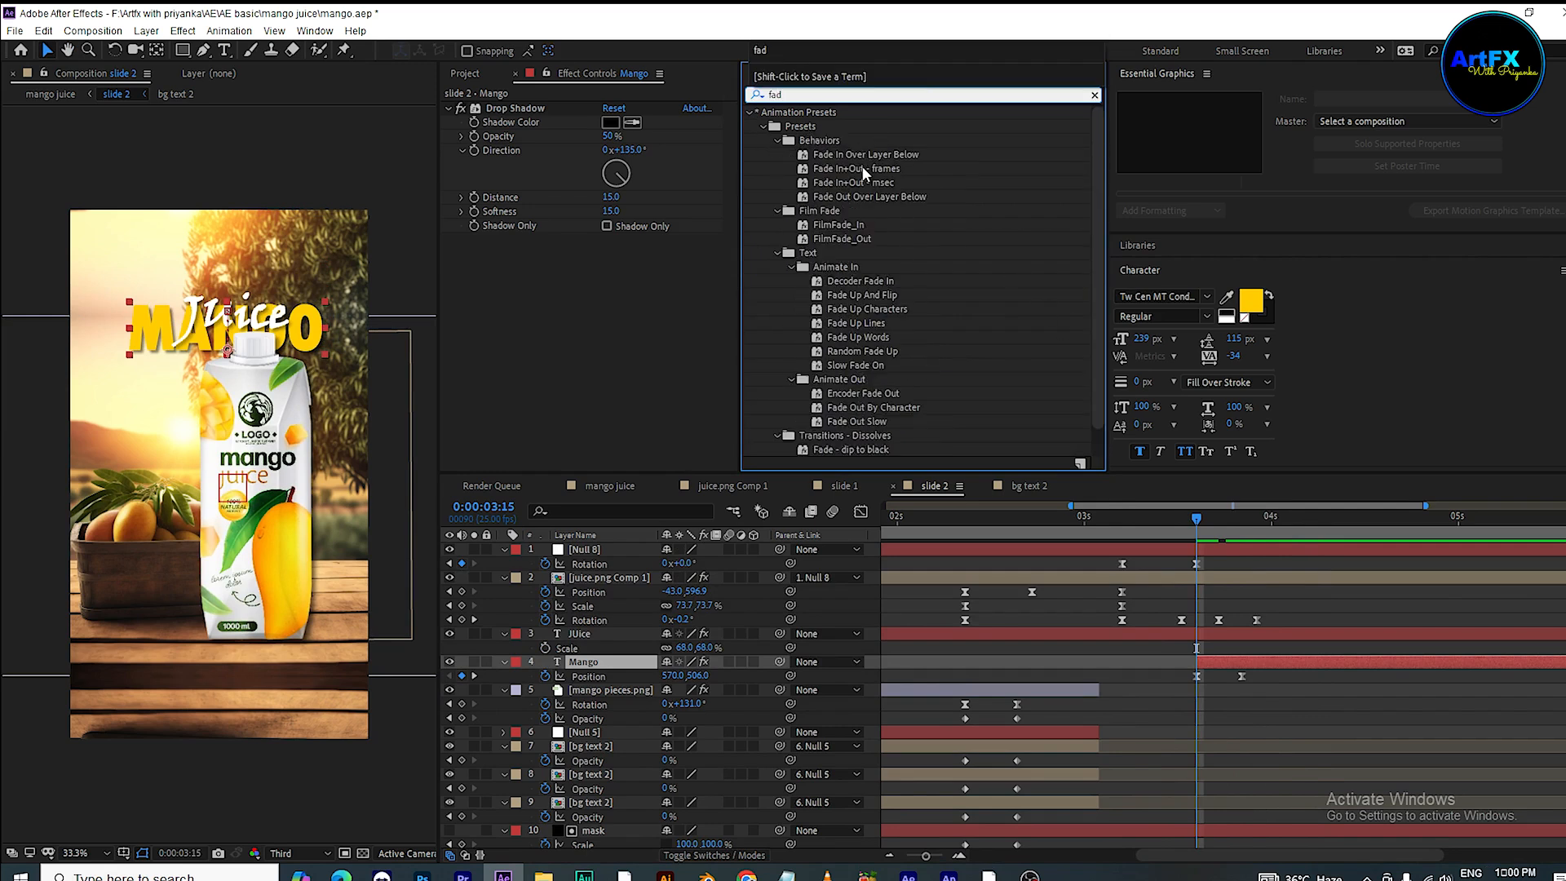
{"action": "double_click", "coordinate": [856, 168]}
{"action": "key", "text": "space"}
Spread Mango's position keyframes for a slower, earlier rise, and trim the Juice layer to start at 0:00:04:02.
{"action": "left_click_drag", "start_coordinate": [1242, 690], "coordinate": [1286, 684]}
{"action": "left_click_drag", "start_coordinate": [1339, 519], "coordinate": [1182, 612]}
{"action": "key", "text": "space"}
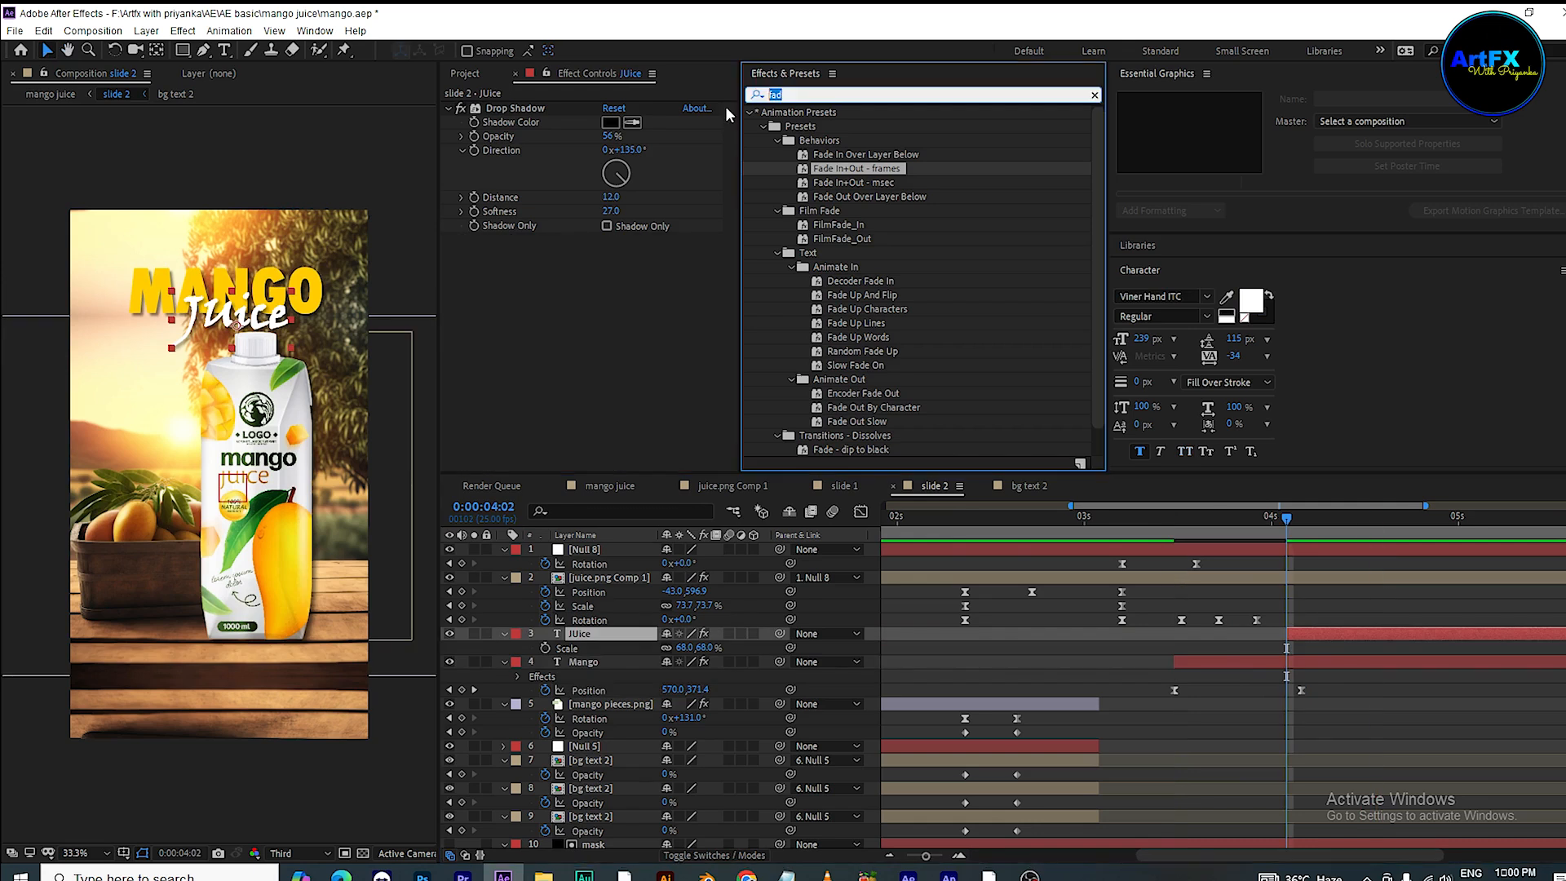
Apply the Exposure text animation preset to the Juice layer and preview it.
{"action": "type", "text": "exp"}
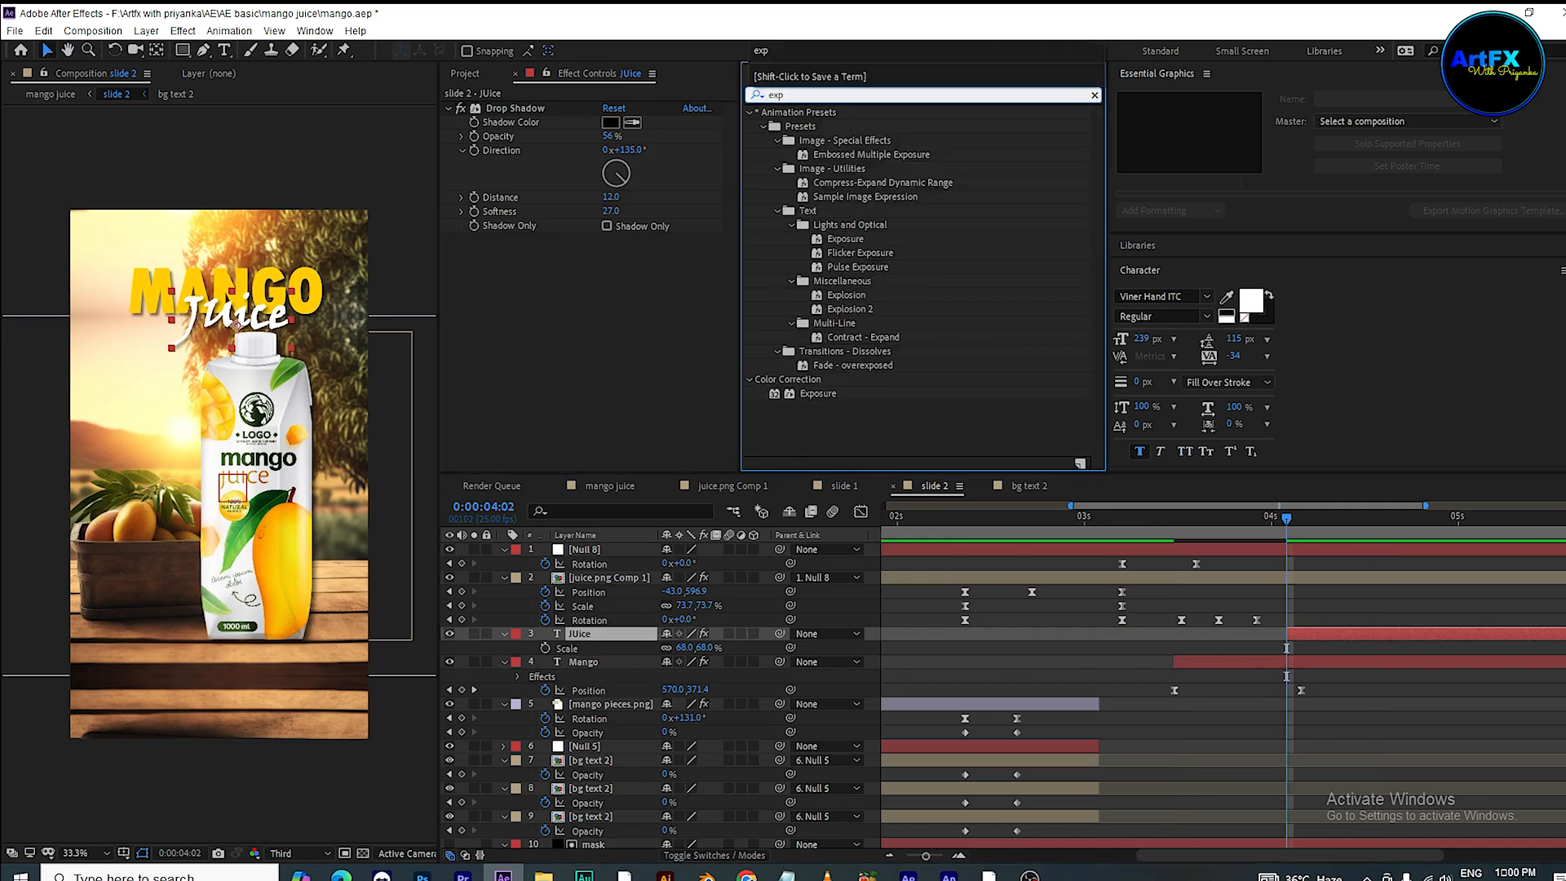
{"action": "left_click_drag", "start_coordinate": [848, 243], "coordinate": [1346, 636]}
{"action": "key", "text": "space"}
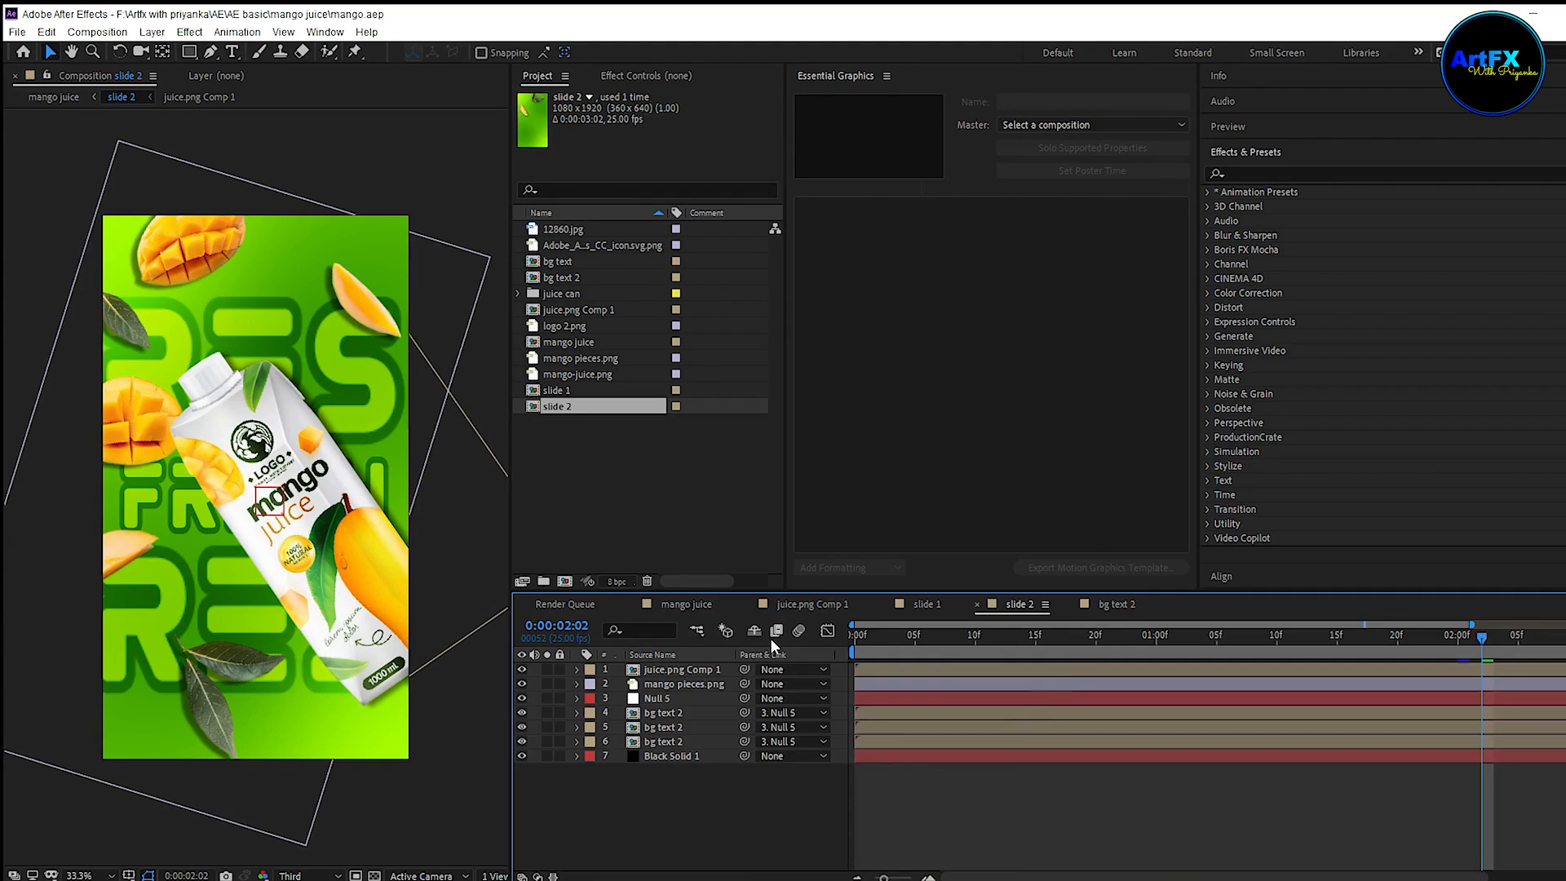
In the mango juice composition, place slide 2 after slide 1, trim its opening frames, and preview the transition.
{"action": "left_click", "coordinate": [681, 604]}
{"action": "left_click_drag", "start_coordinate": [1025, 667], "coordinate": [1212, 668]}
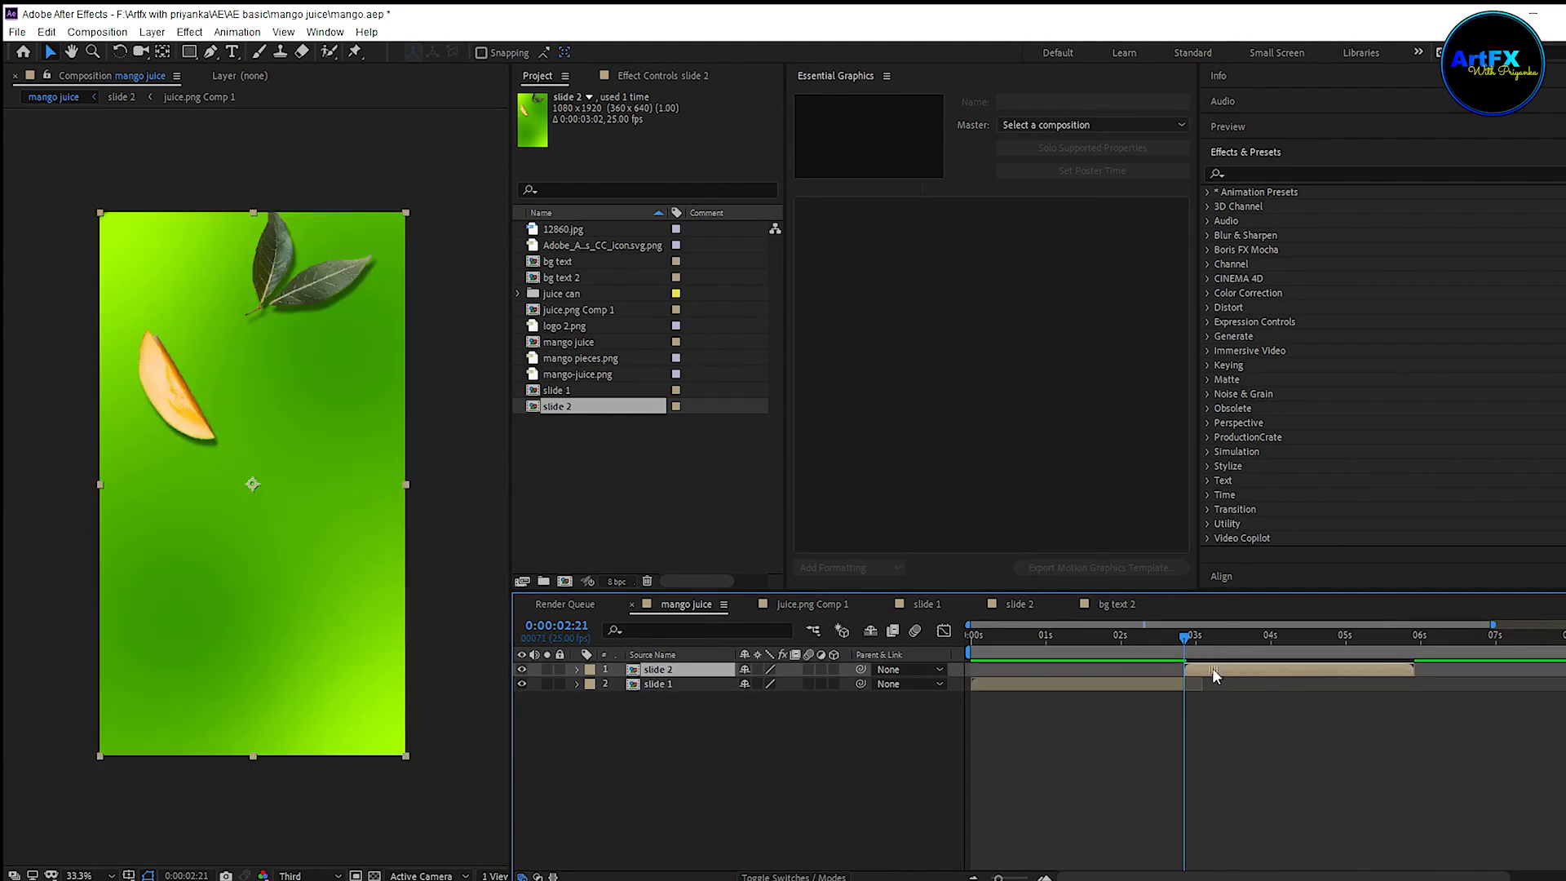
{"action": "left_click_drag", "start_coordinate": [1184, 638], "coordinate": [1168, 638]}
{"action": "key", "text": "space"}
{"action": "left_click_drag", "start_coordinate": [1185, 670], "coordinate": [1157, 636]}
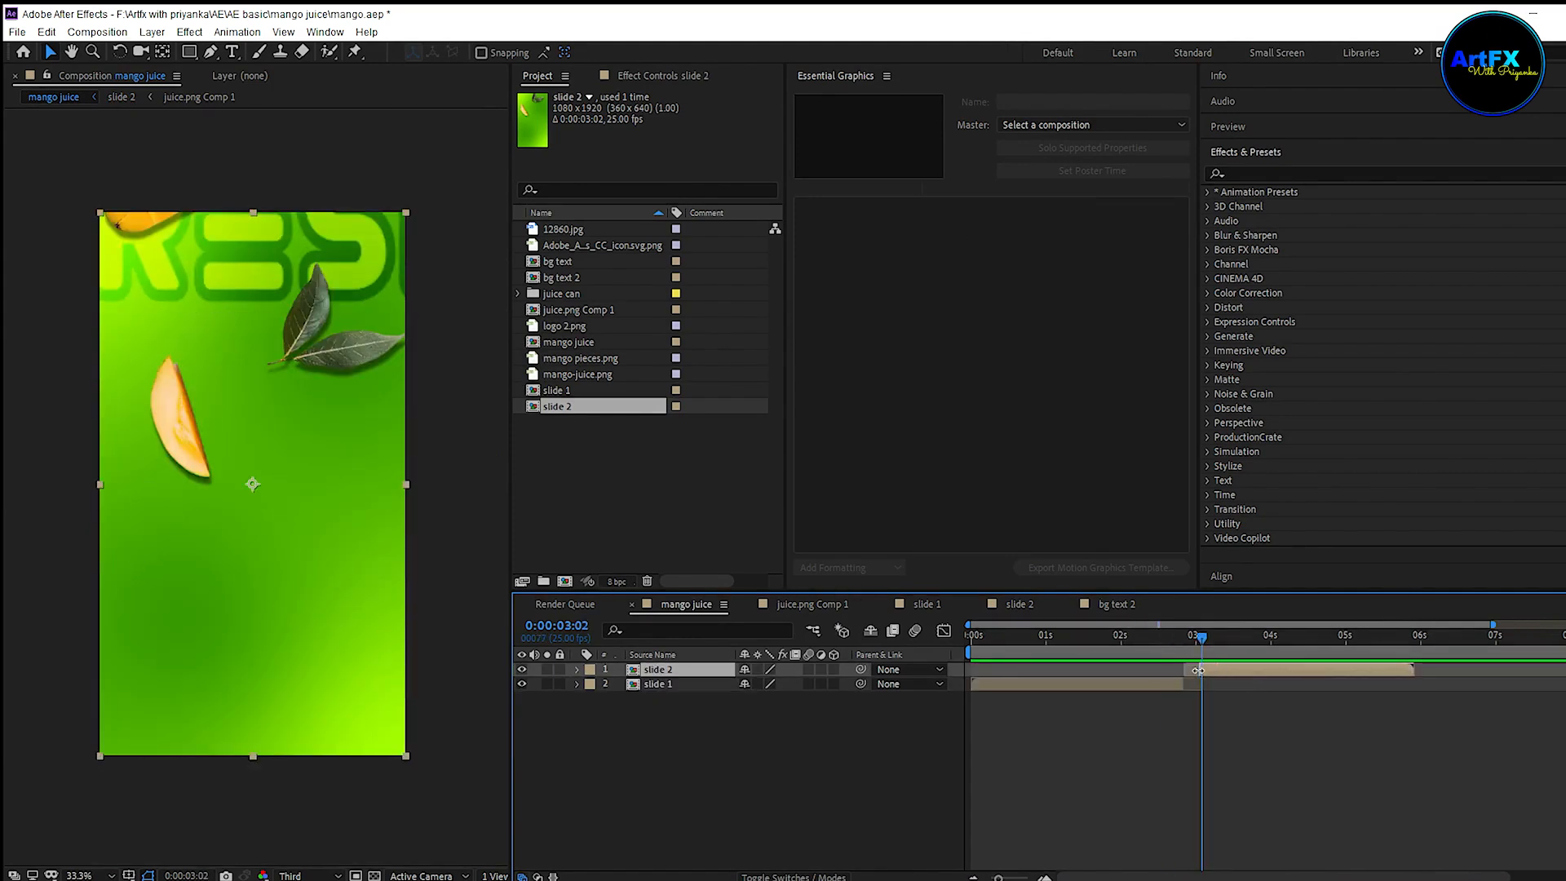
{"action": "key", "text": "space"}
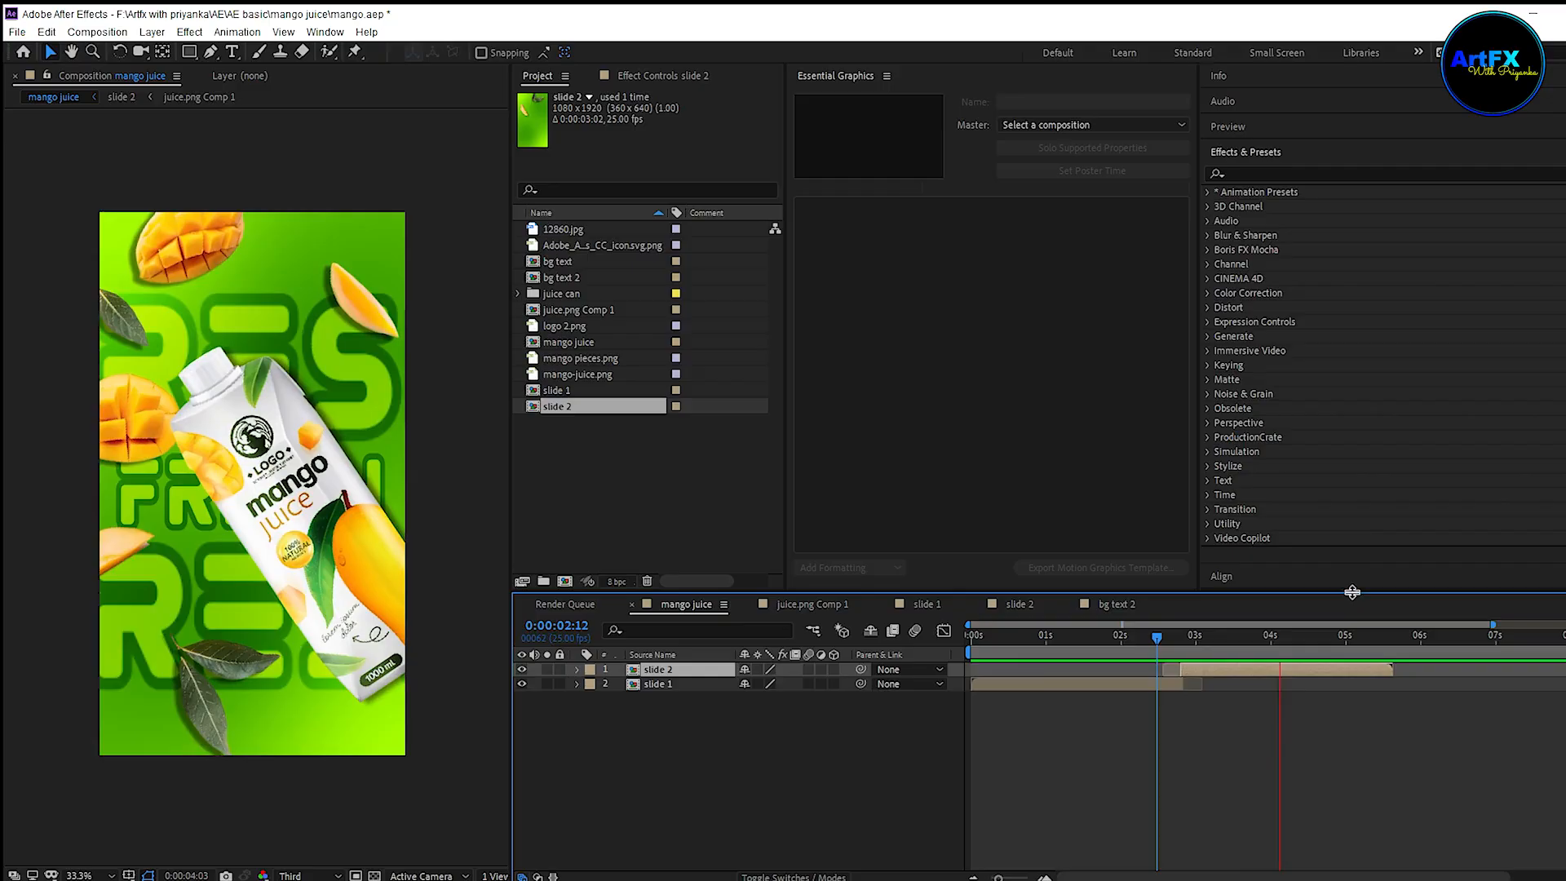